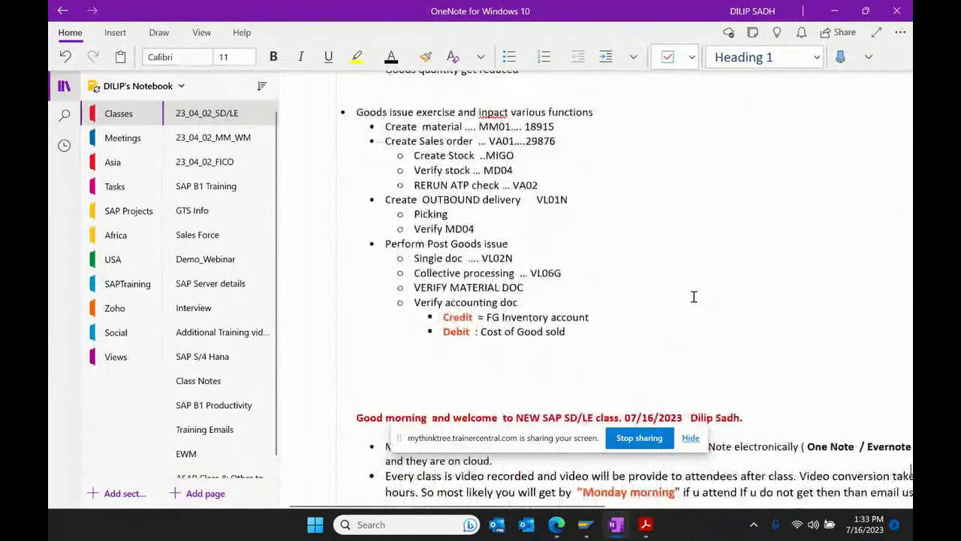
Step: Make the "Goods issue exercise and inpact various functions" heading bold in the class notes
drag(594, 112, 352, 113)
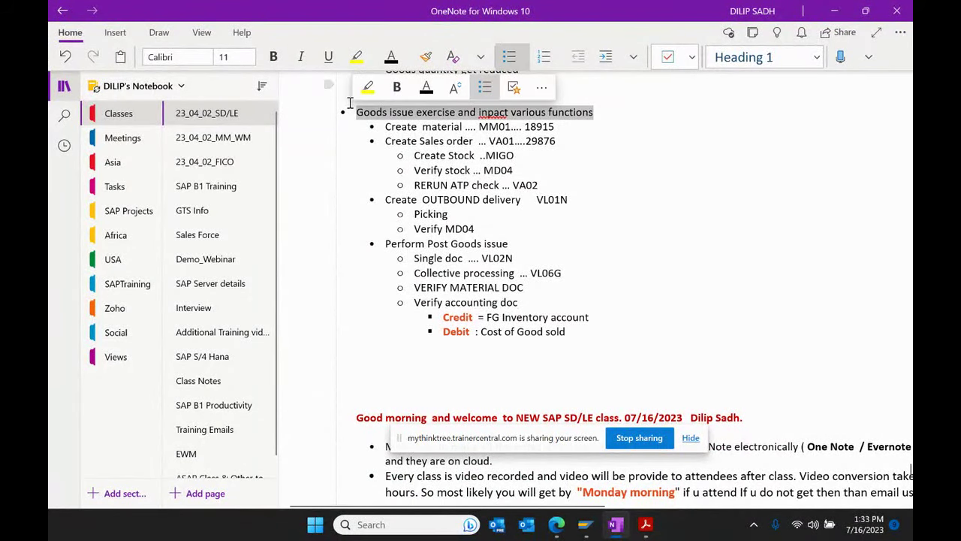
click(396, 87)
click(610, 211)
Step: Review the SD/LE class notes on material flow, handling units, packing and goods issue, plus the 07/16/2023 class introduction
scroll(610, 211, up, 3)
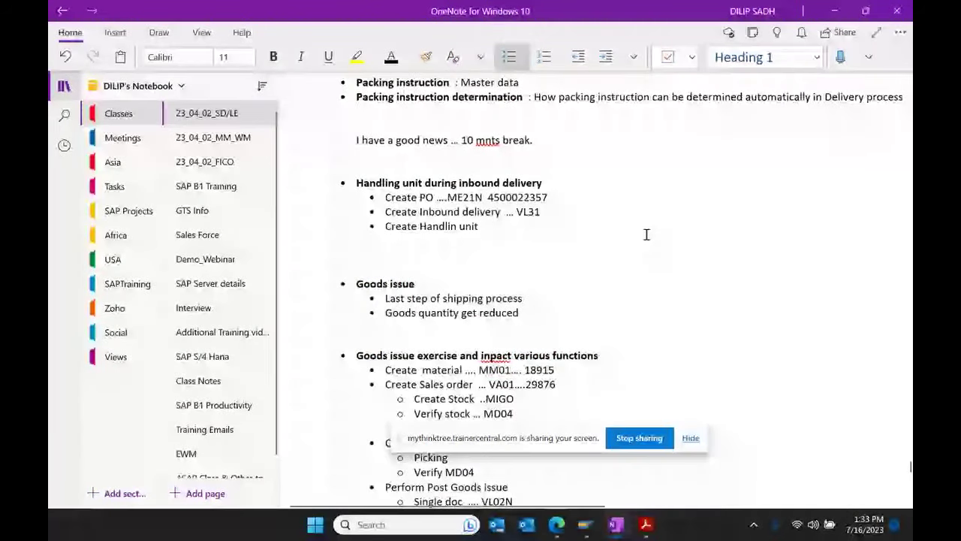
scroll(646, 235, up, 2)
scroll(648, 231, up, 3)
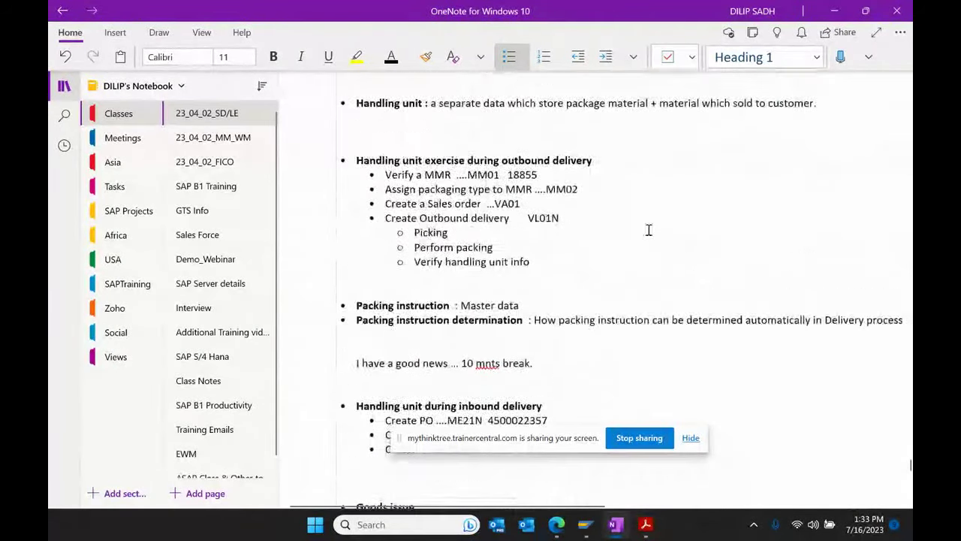
scroll(649, 230, up, 1)
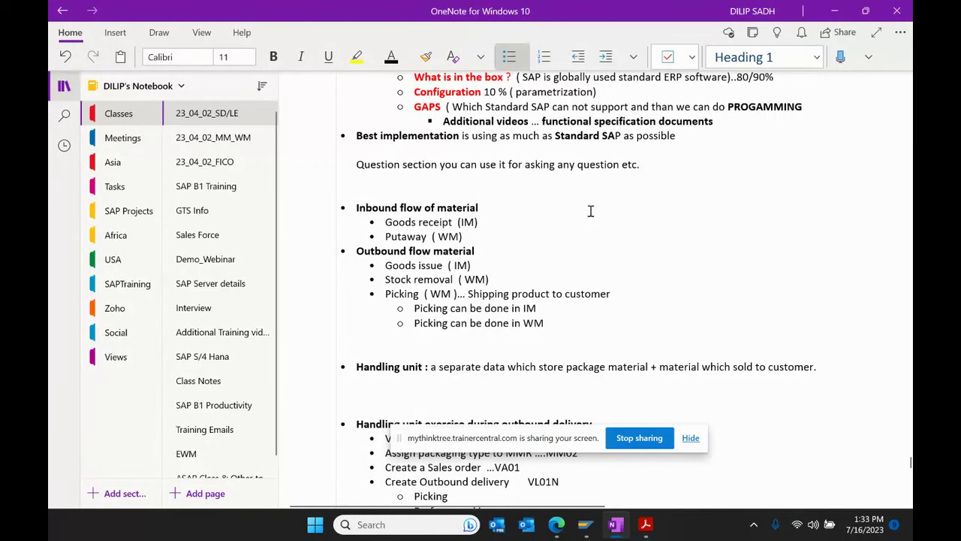
scroll(527, 215, down, 5)
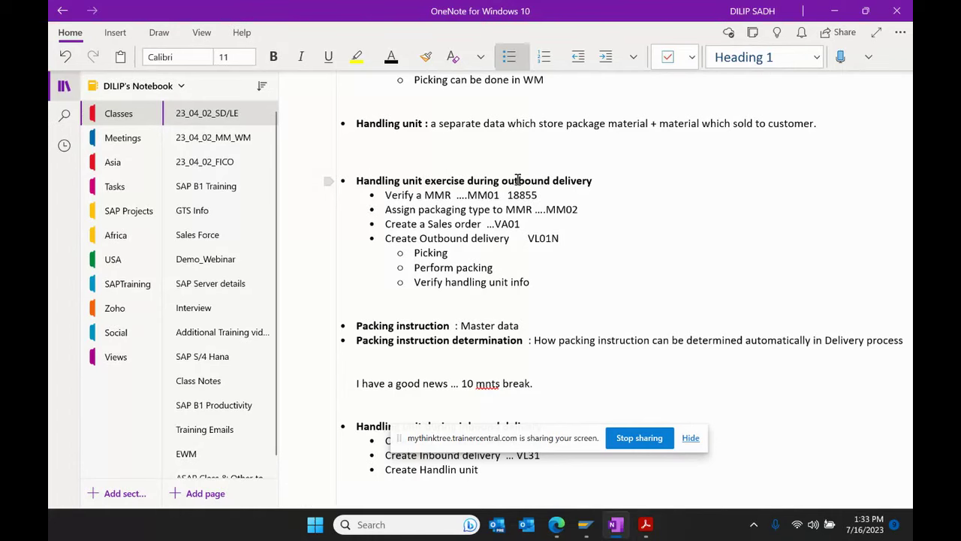
scroll(517, 182, down, 4)
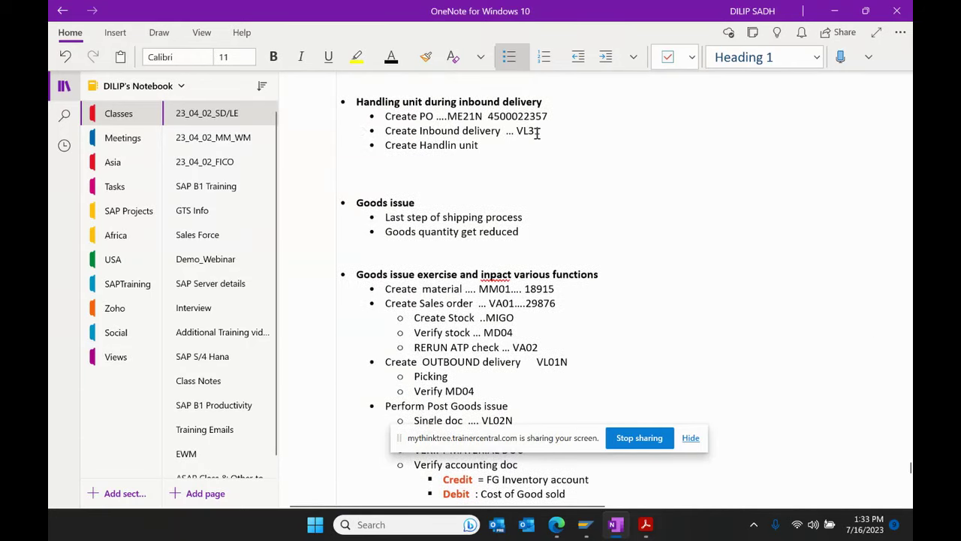
scroll(562, 208, down, 1)
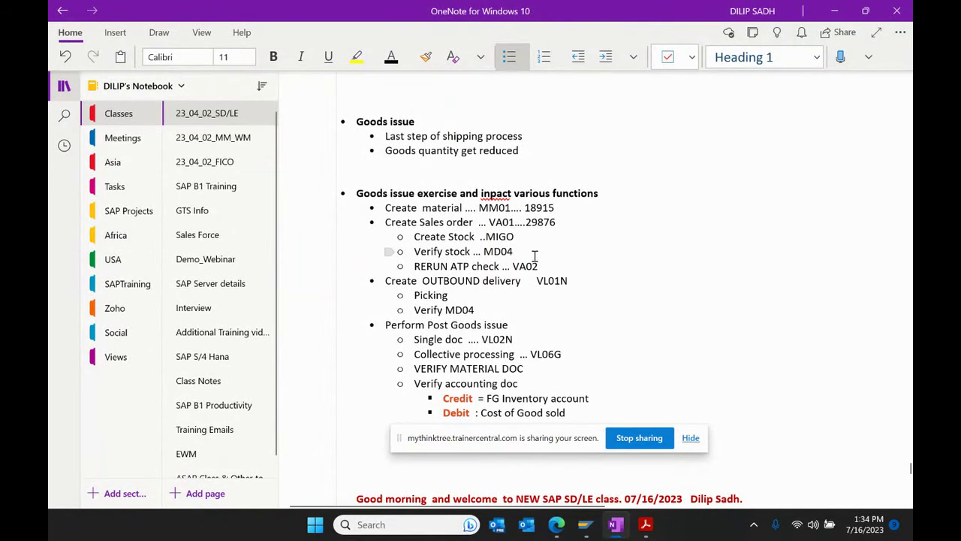
scroll(538, 253, down, 2)
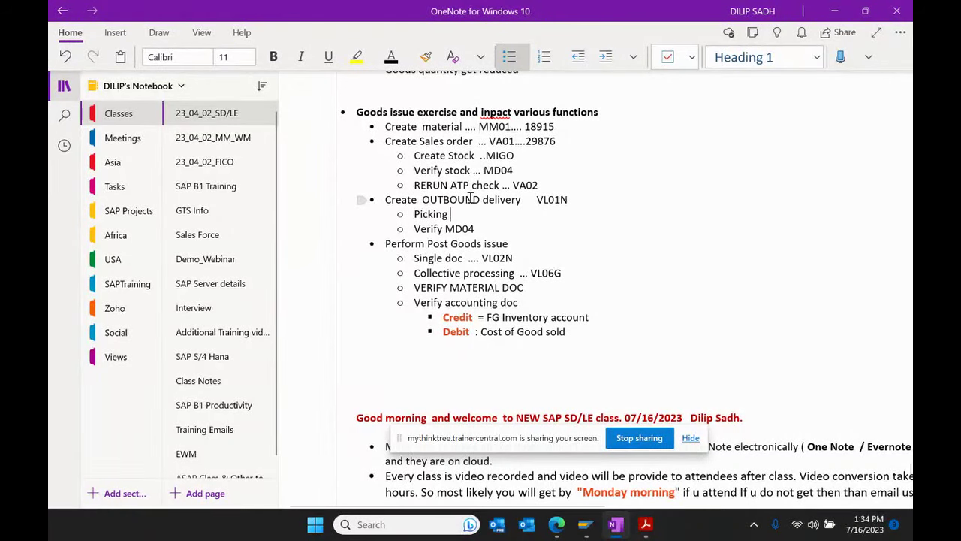
scroll(518, 266, down, 2)
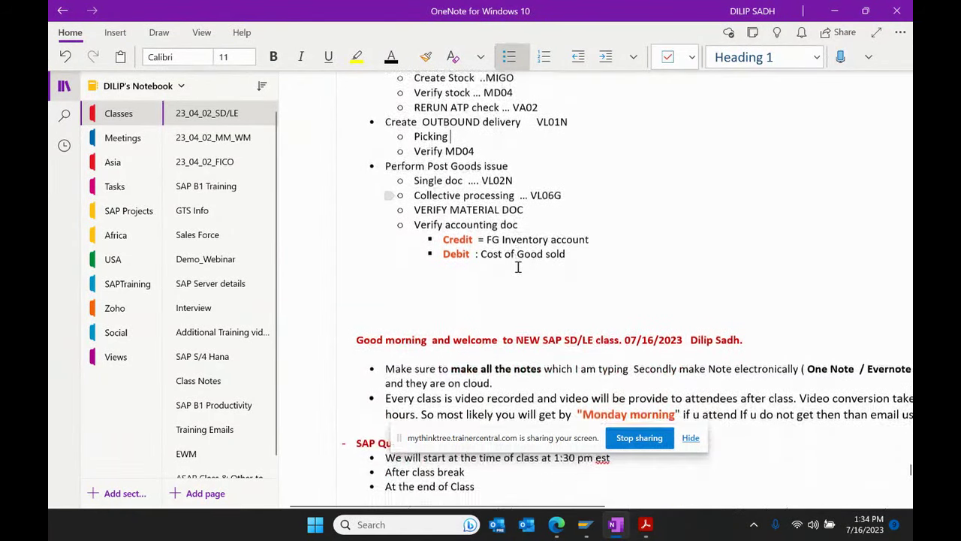
scroll(518, 267, down, 2)
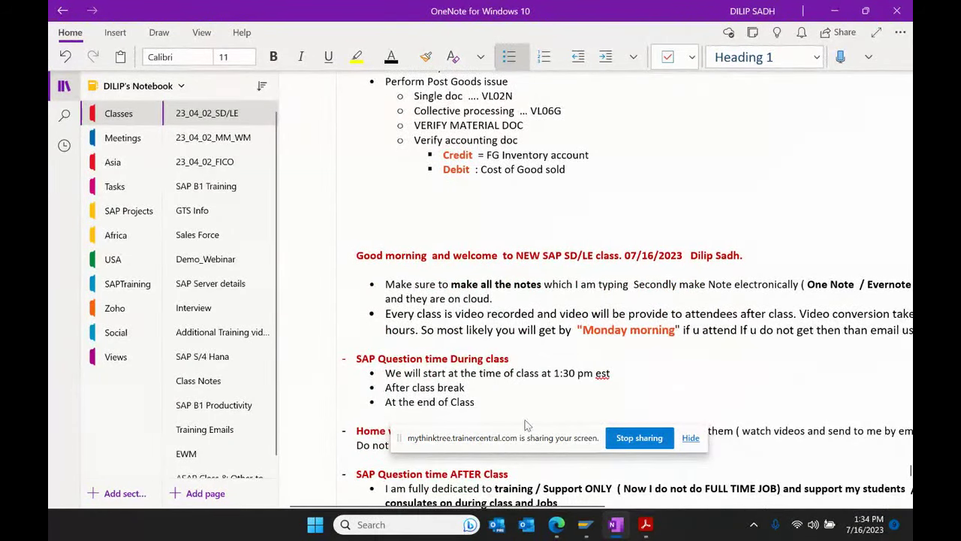
scroll(536, 314, up, 2)
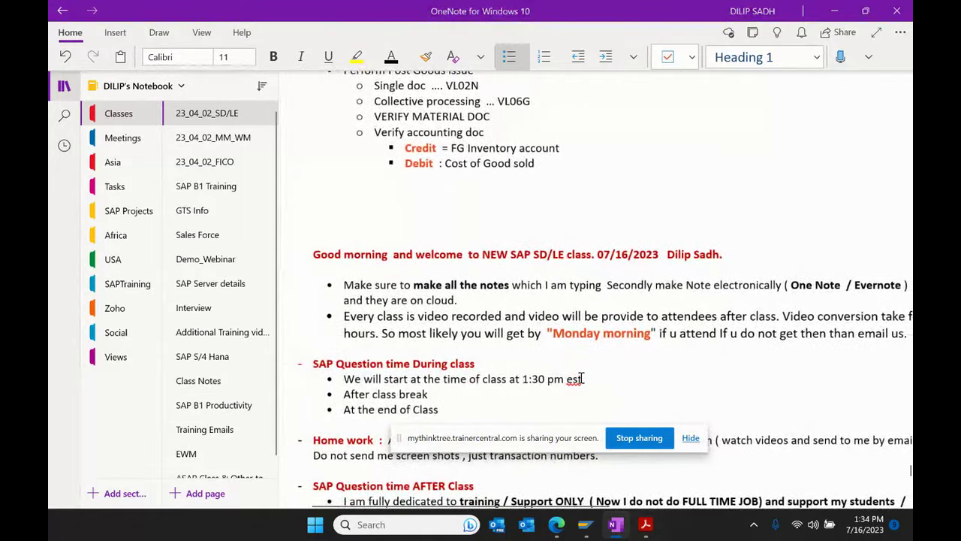
scroll(911, 469, down, 2)
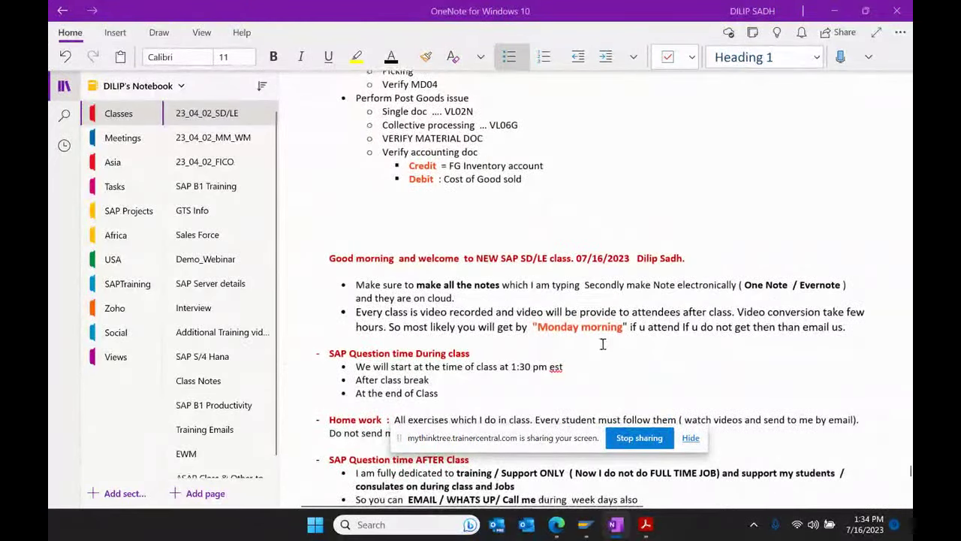
scroll(605, 339, down, 10)
scroll(634, 318, down, 10)
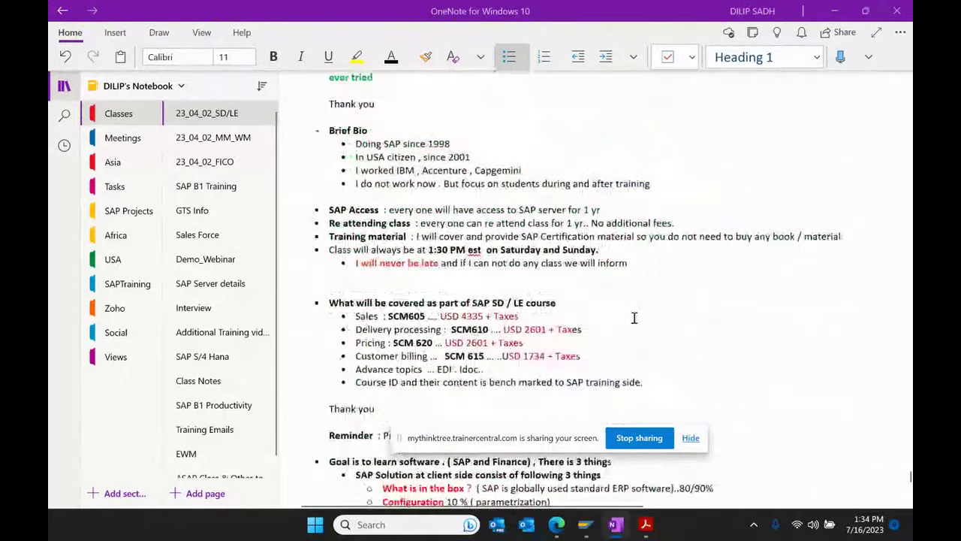
scroll(634, 317, up, 1)
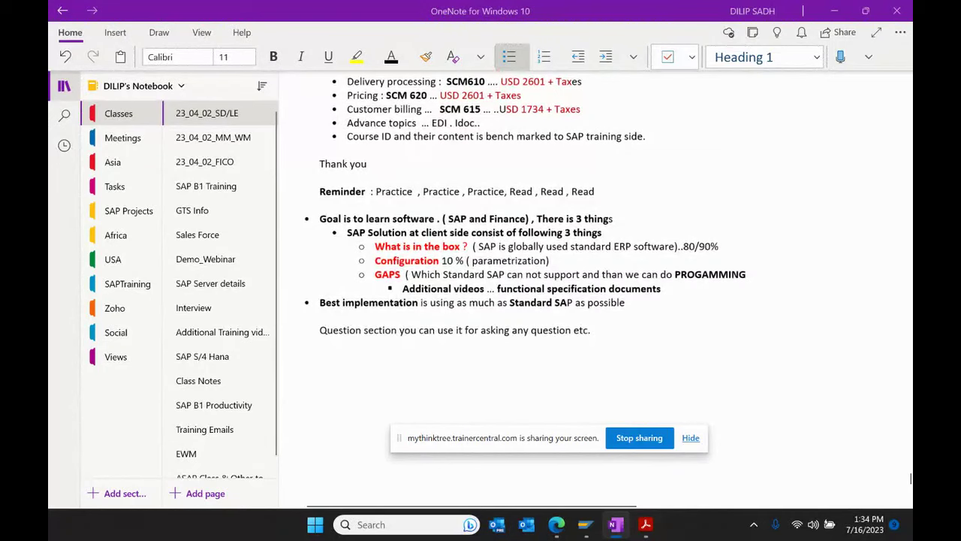
Step: Switch to the TrainerCentral session and approve Mic access for the three attendees who want to speak
click(834, 11)
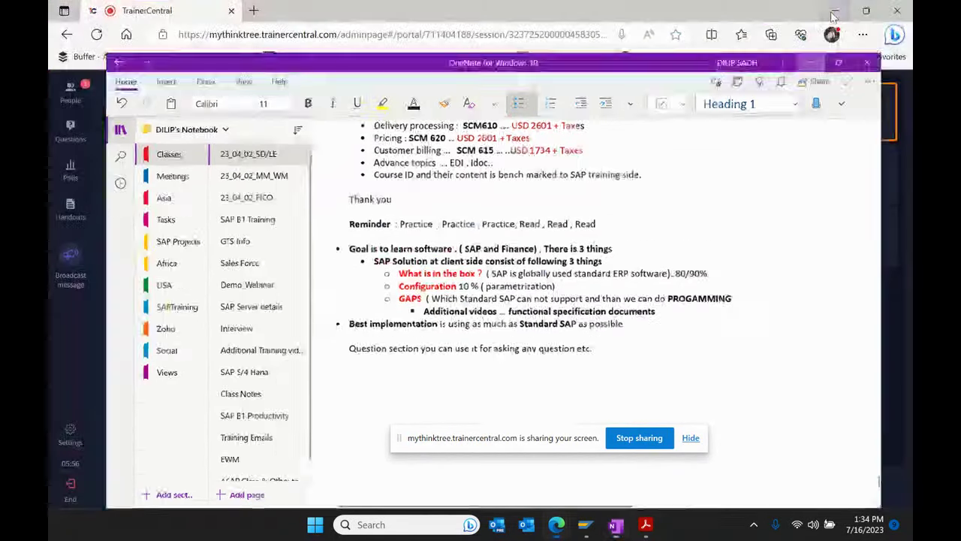
click(71, 90)
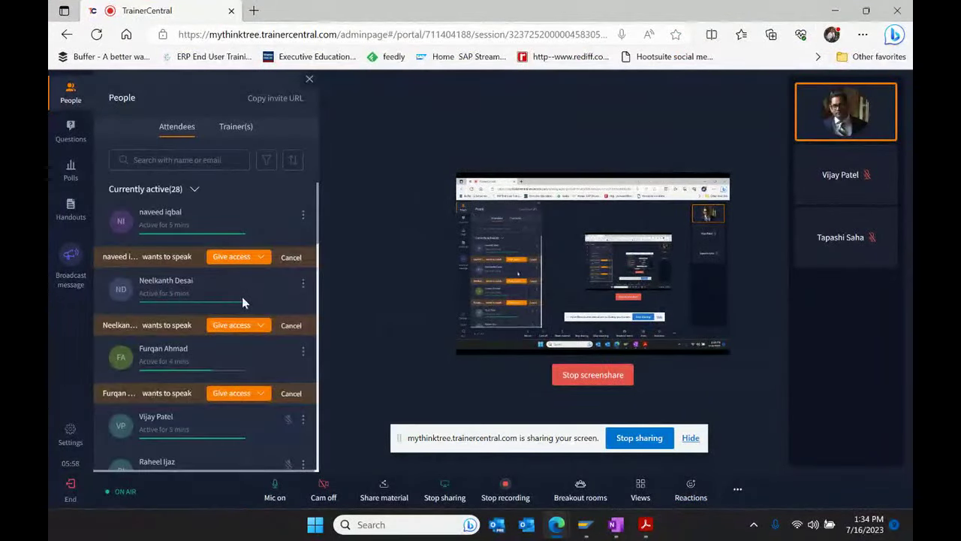
click(261, 257)
click(197, 325)
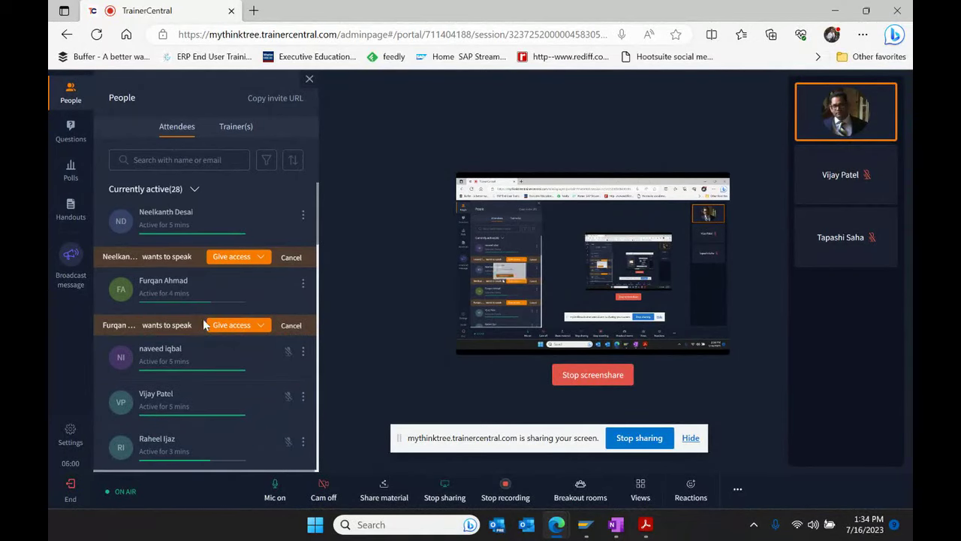
click(261, 257)
click(198, 326)
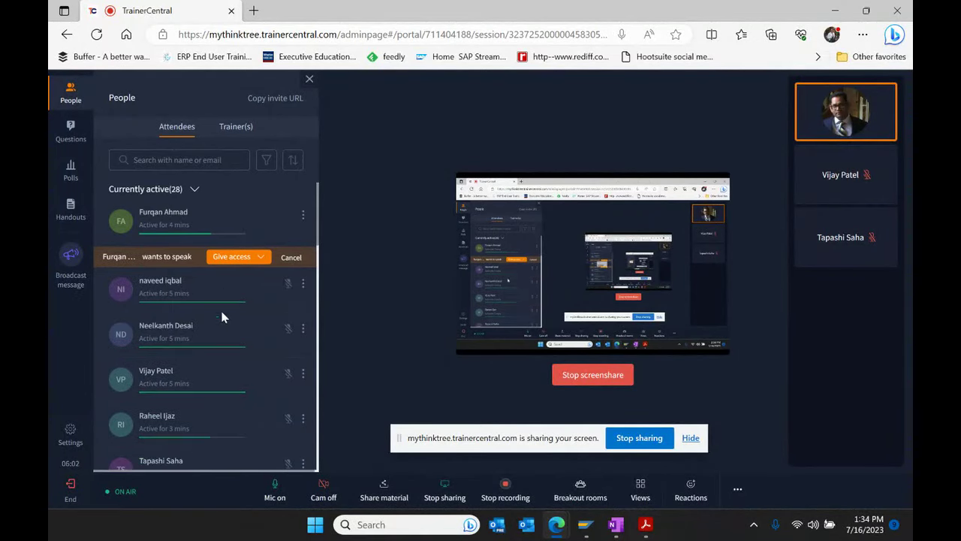
click(261, 257)
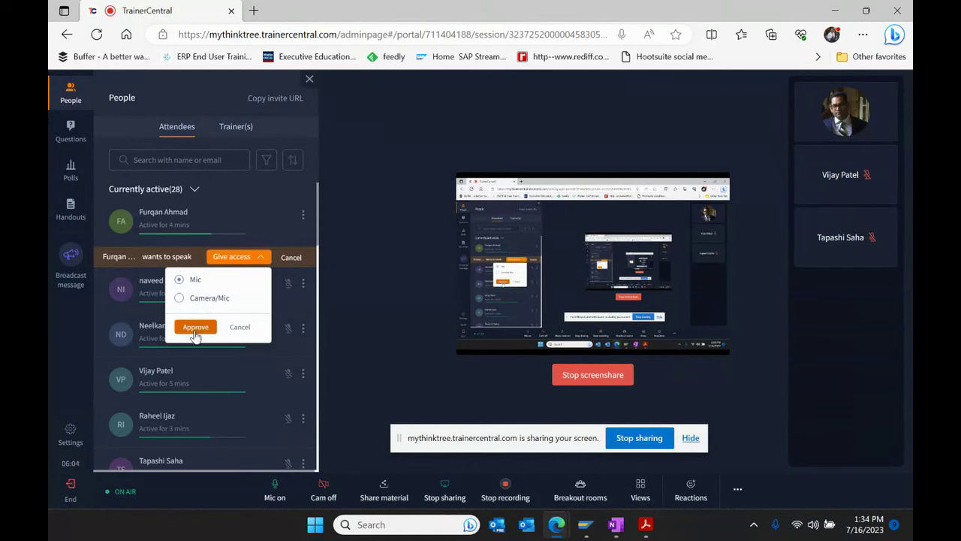
click(197, 326)
scroll(263, 310, down, 10)
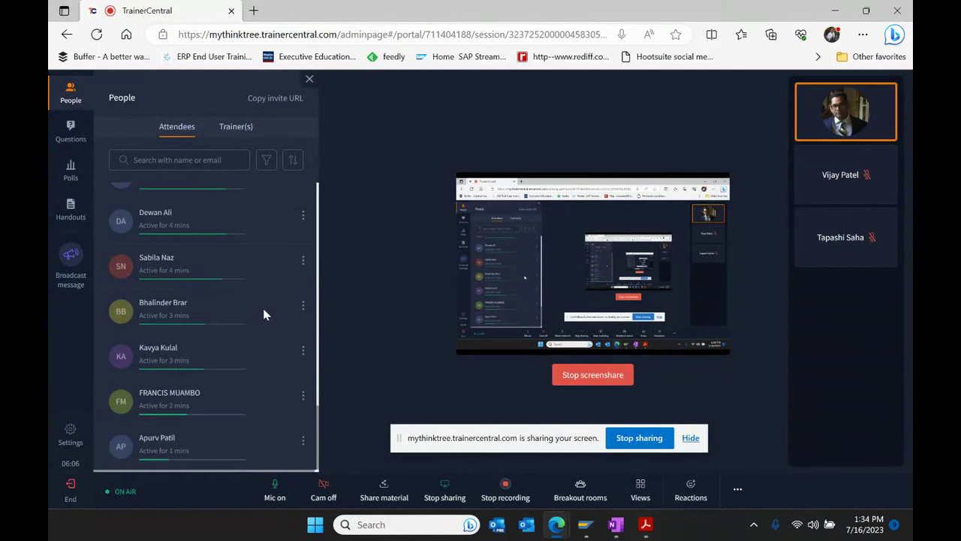
click(309, 79)
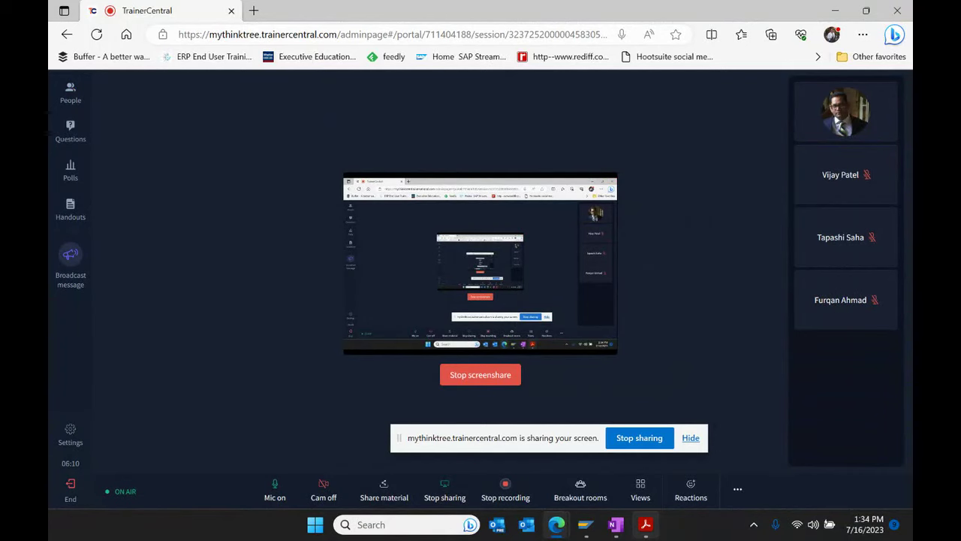
click(648, 526)
mouse_move(616, 526)
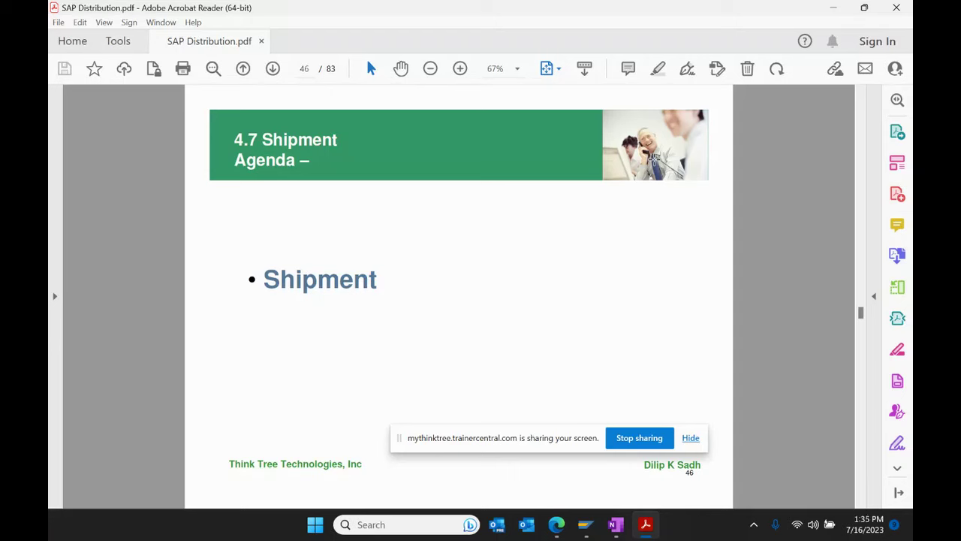
click(616, 525)
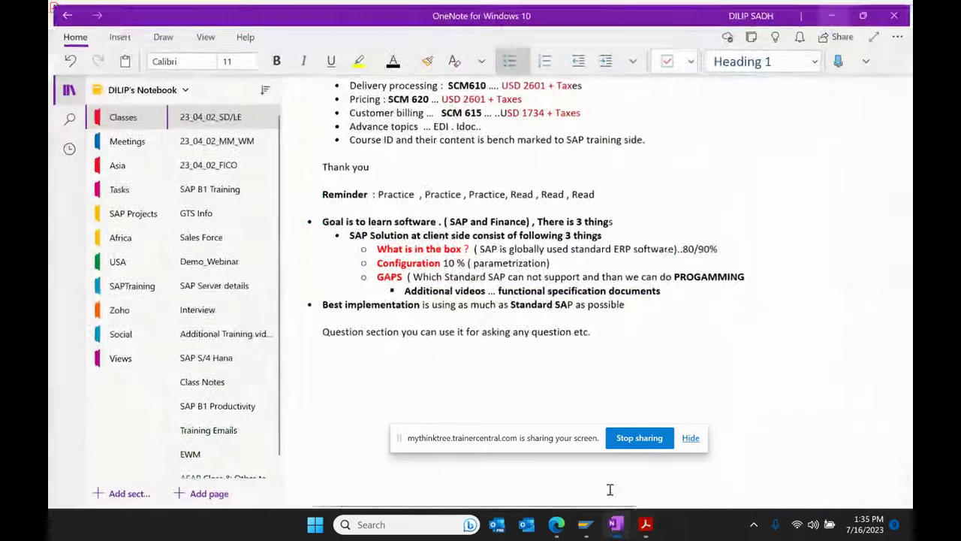
scroll(651, 293, down, 3)
click(638, 213)
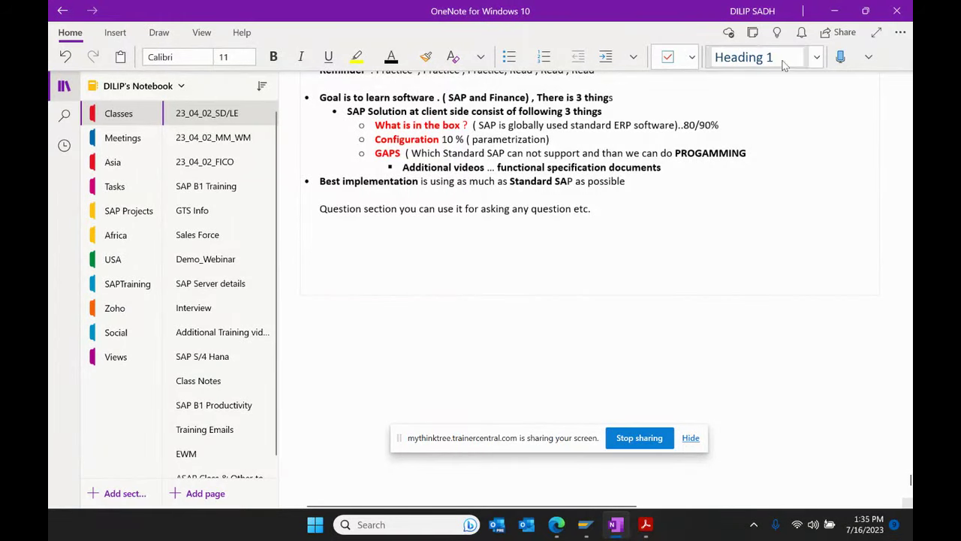
click(834, 11)
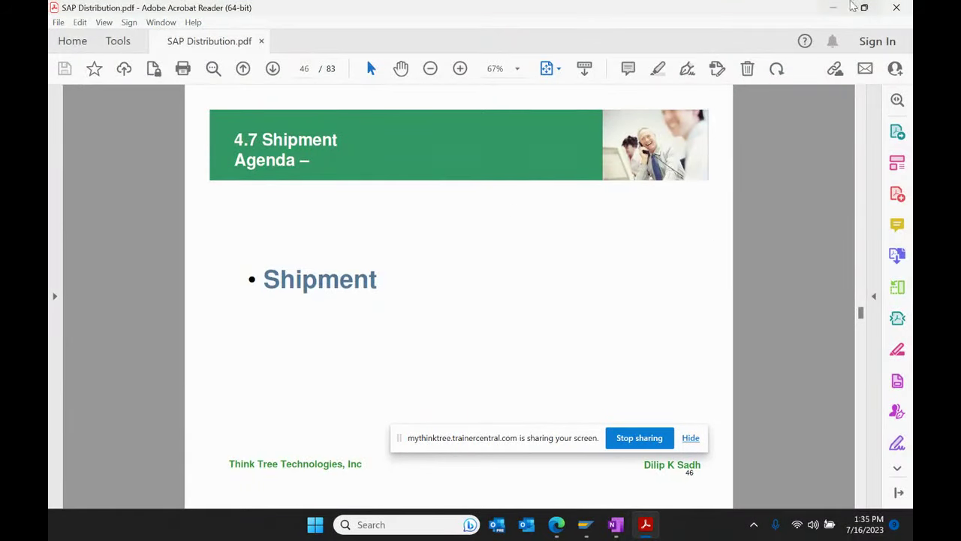
click(833, 7)
click(834, 10)
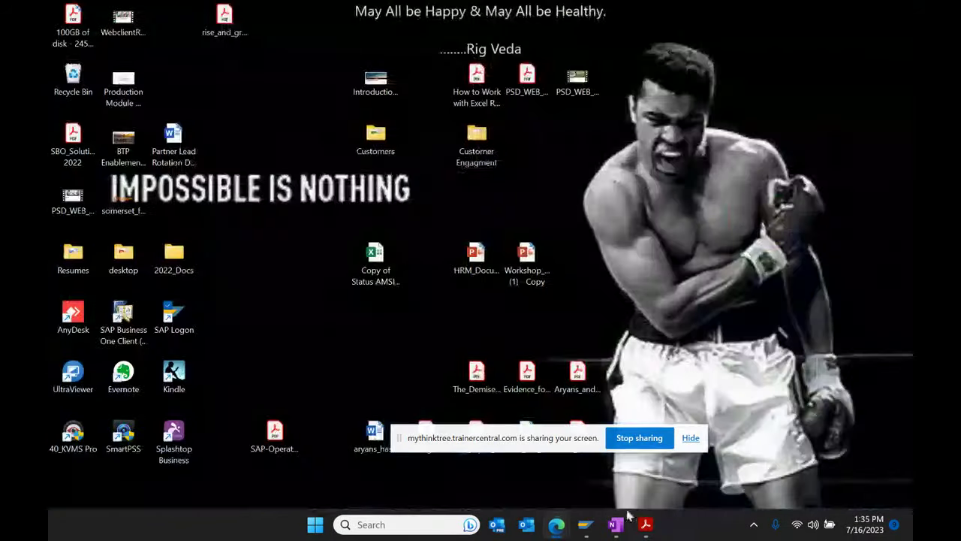
click(617, 523)
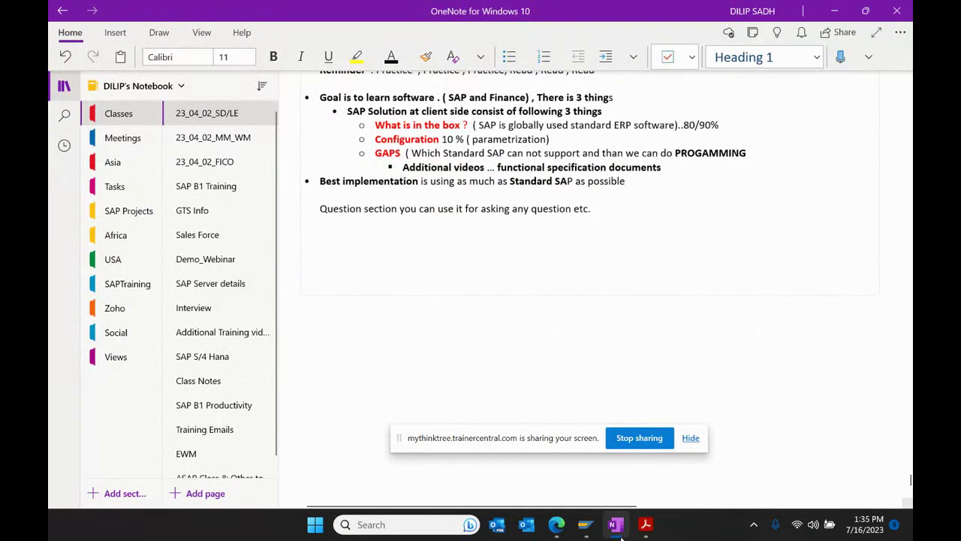
mouse_move(621, 534)
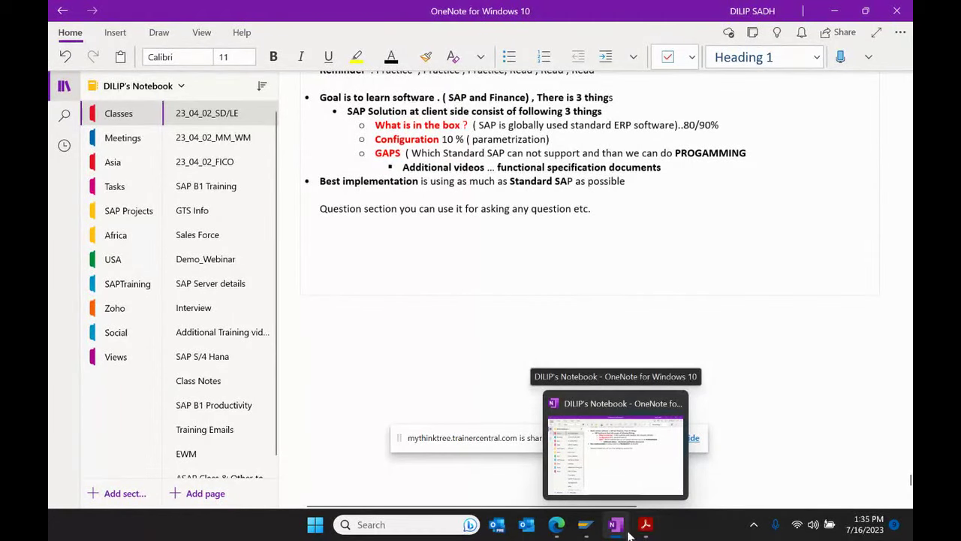
Step: Switch to SAP Distribution.pdf in Adobe Acrobat Reader, go to page 47, and highlight "Transportation" and "shipments are"
click(646, 524)
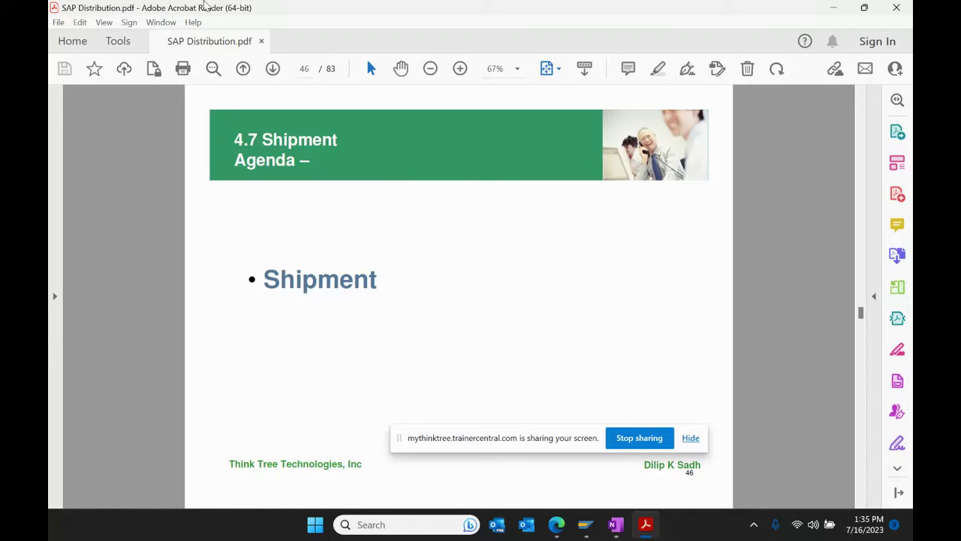
click(267, 73)
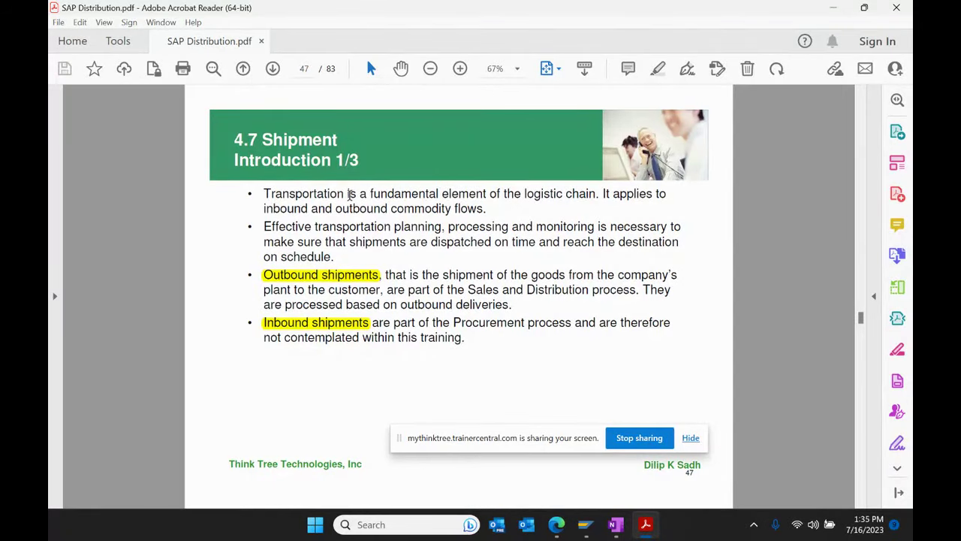
drag(346, 194, 257, 194)
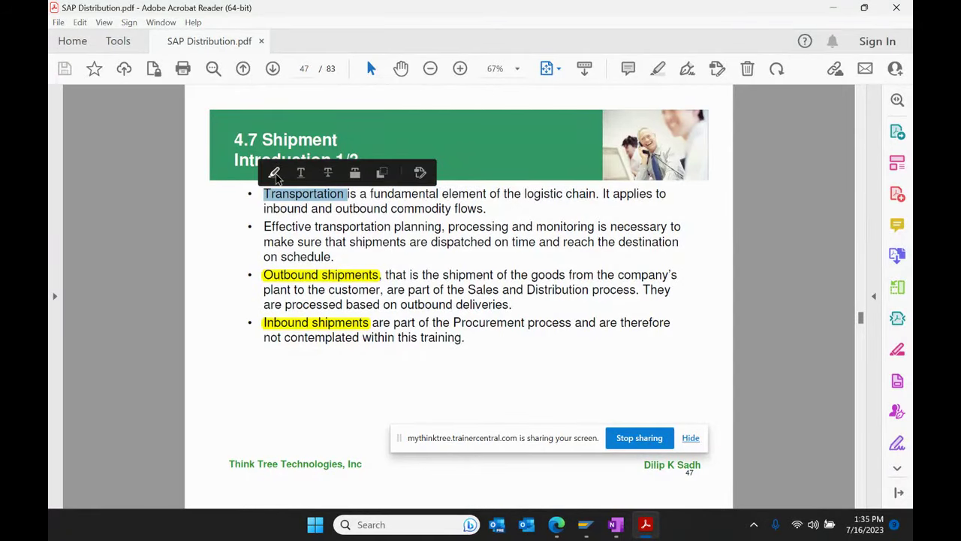
click(305, 174)
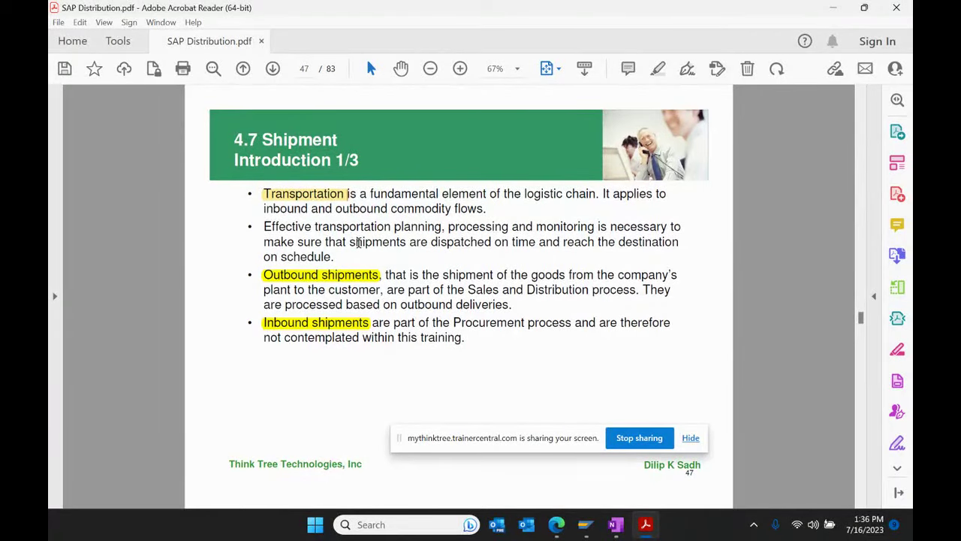
drag(348, 242, 428, 241)
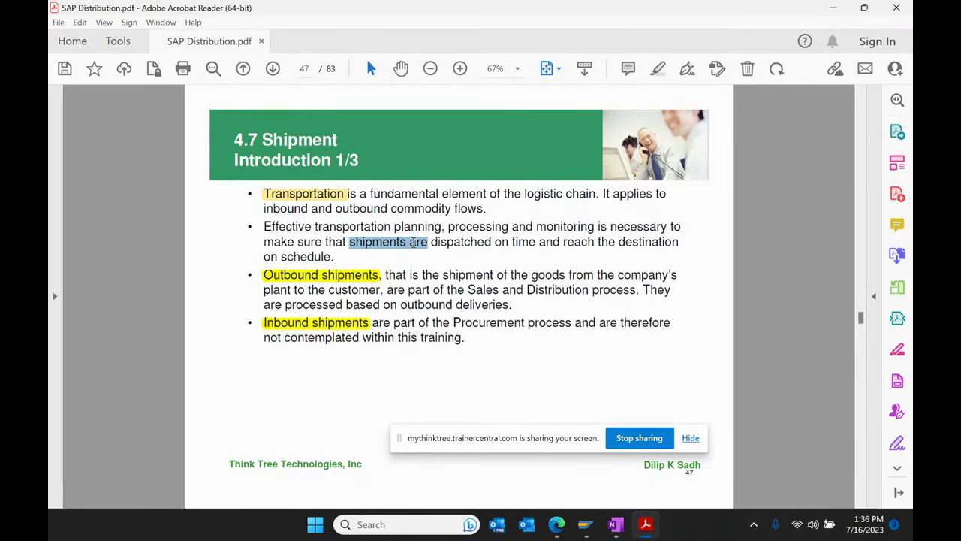
click(432, 220)
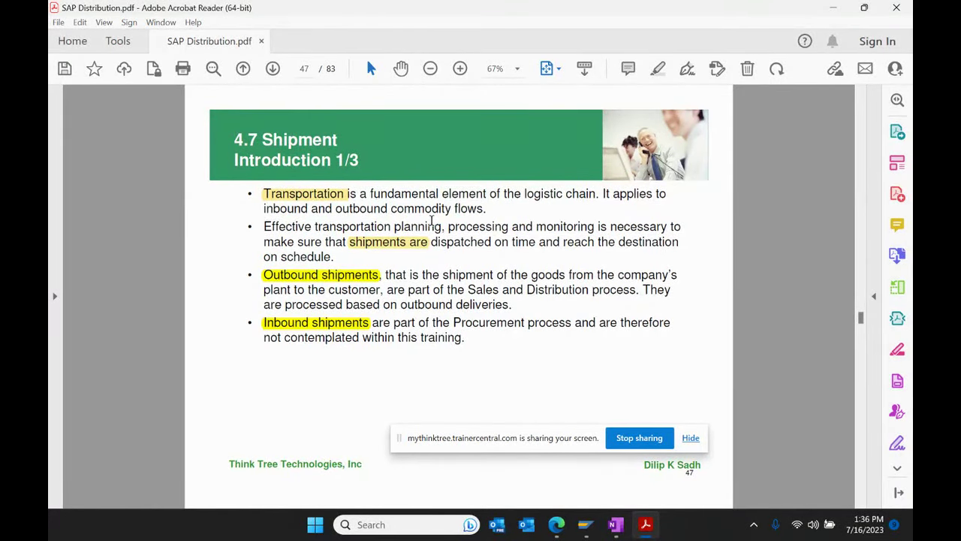
click(357, 278)
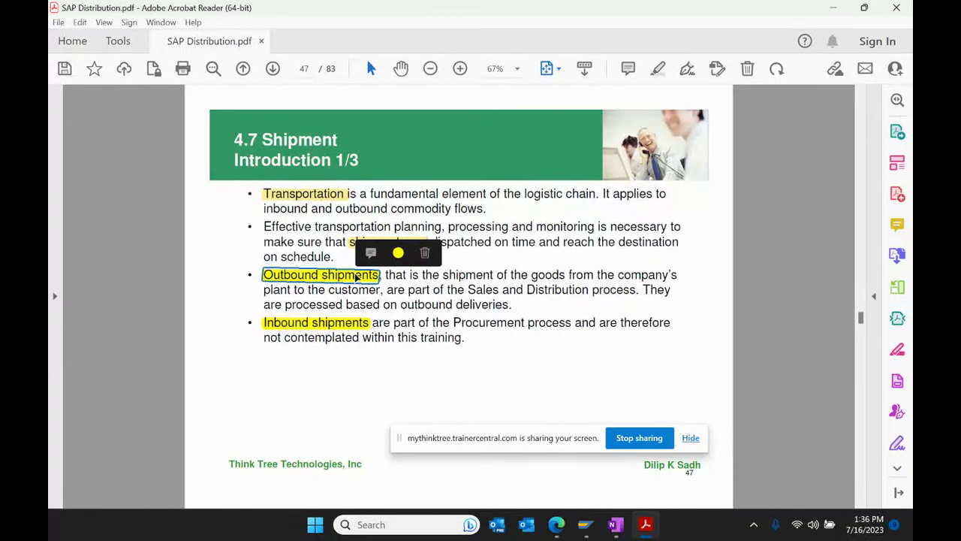
Step: Go over the highlighted "Outbound shipments" and "Inbound shipments" terms on page 47
click(353, 327)
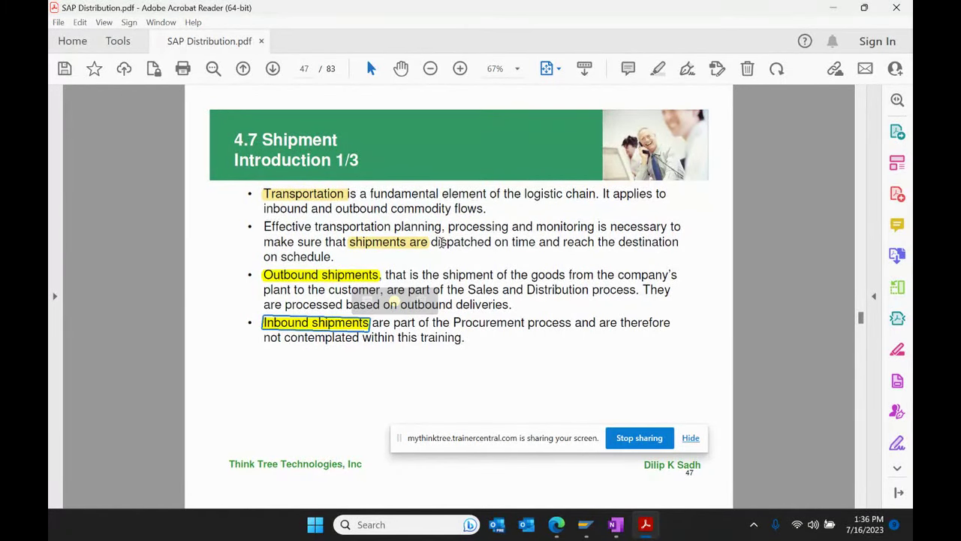
click(348, 276)
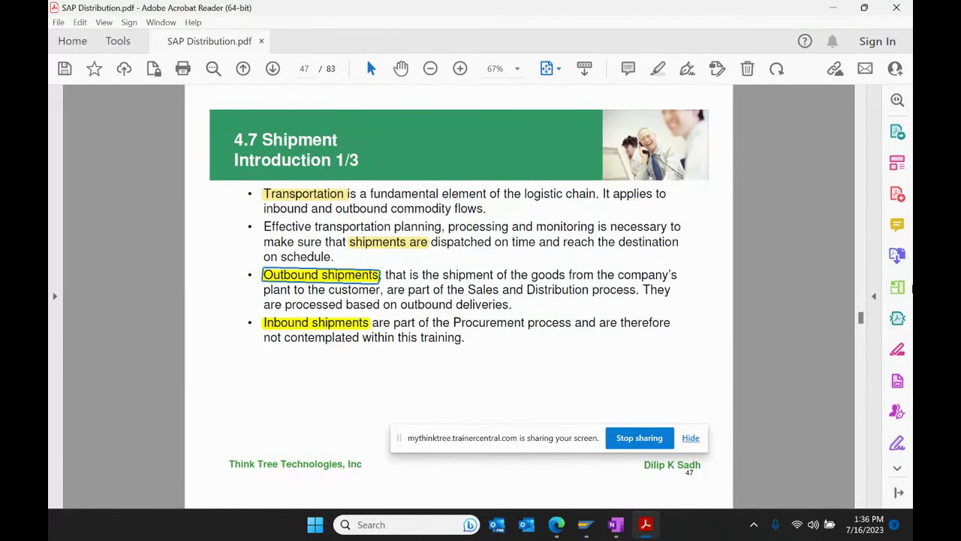
click(327, 323)
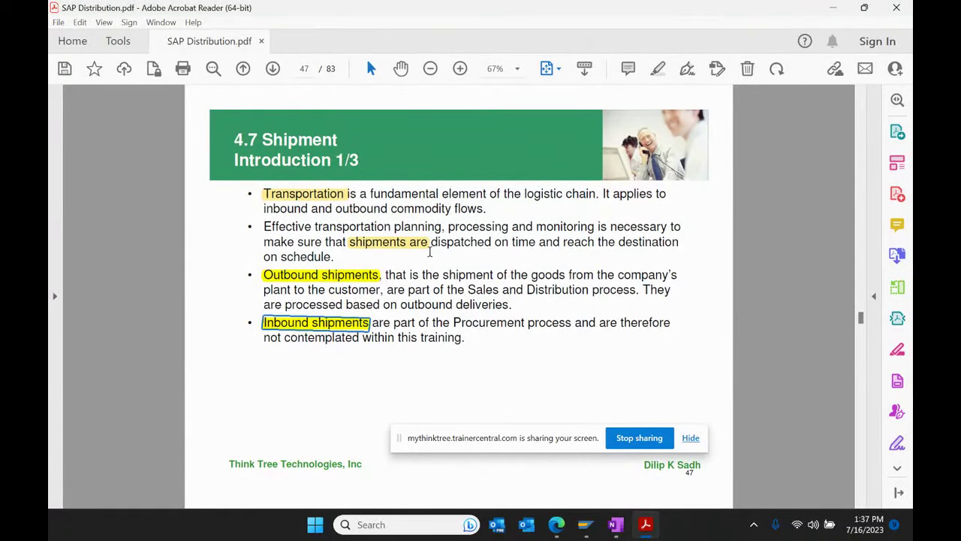
Step: Highlight "Sales and Distribution process" and "Procurement process" on page 47, and advance to page 48
click(468, 290)
drag(469, 290, 613, 290)
click(629, 268)
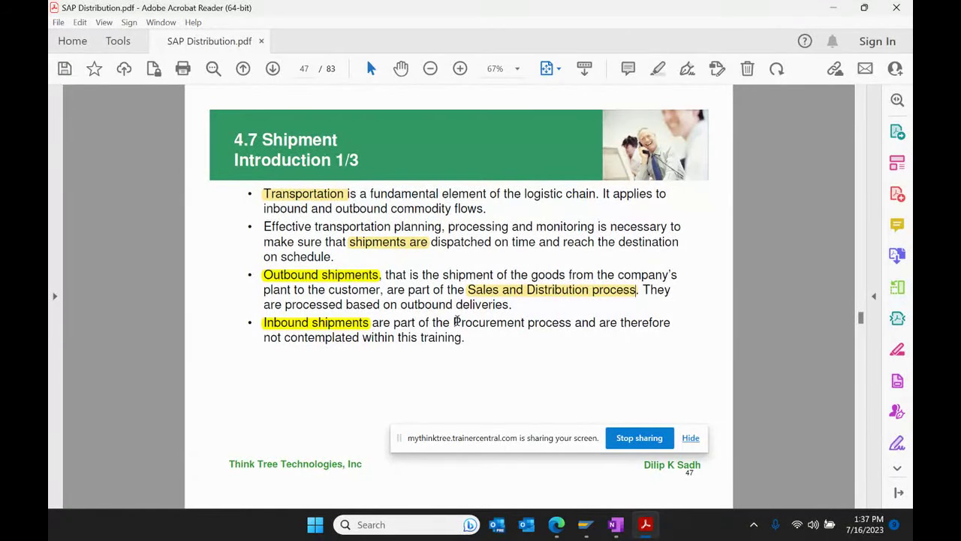
drag(452, 323, 573, 324)
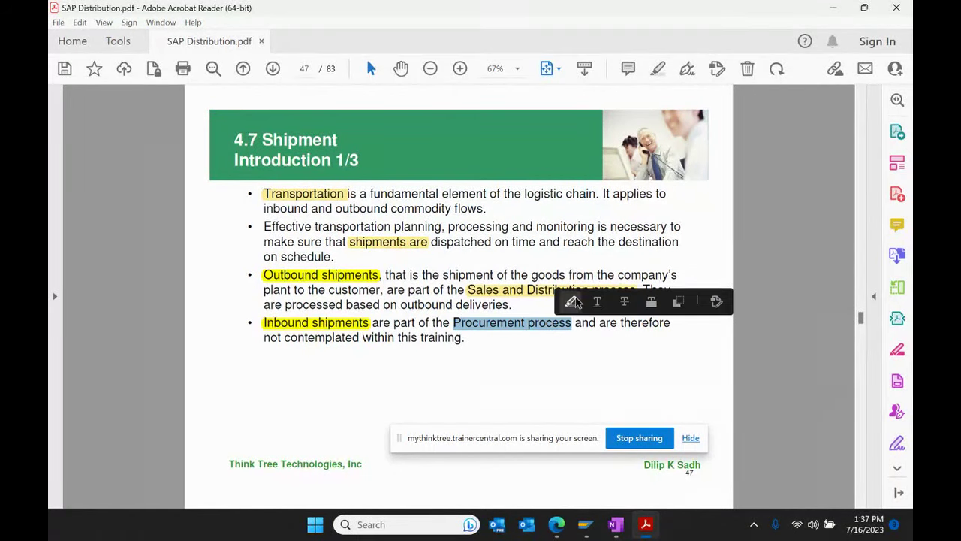
click(572, 301)
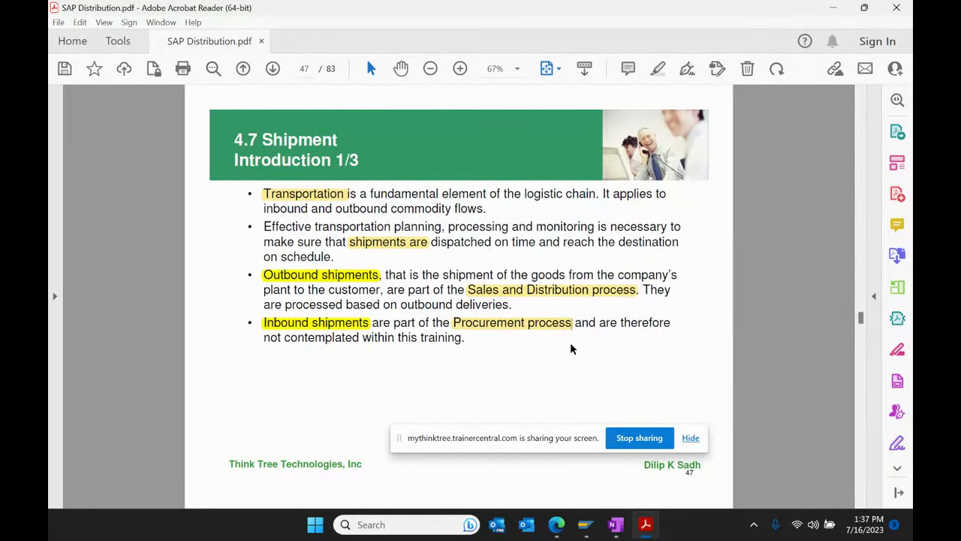
click(272, 70)
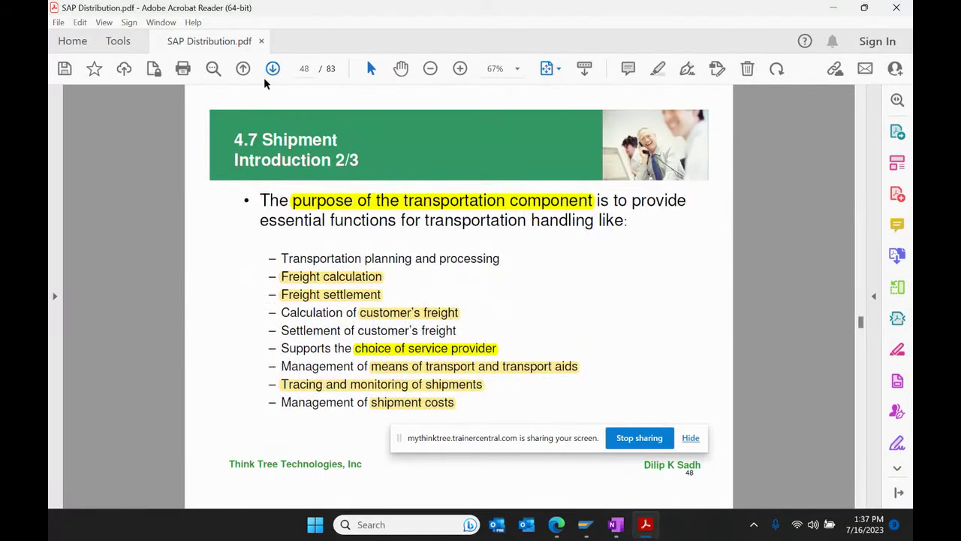
Step: Switch to OneNote for Windows 10 and reopen the 23_04_02_SD/LE class notes page
click(616, 525)
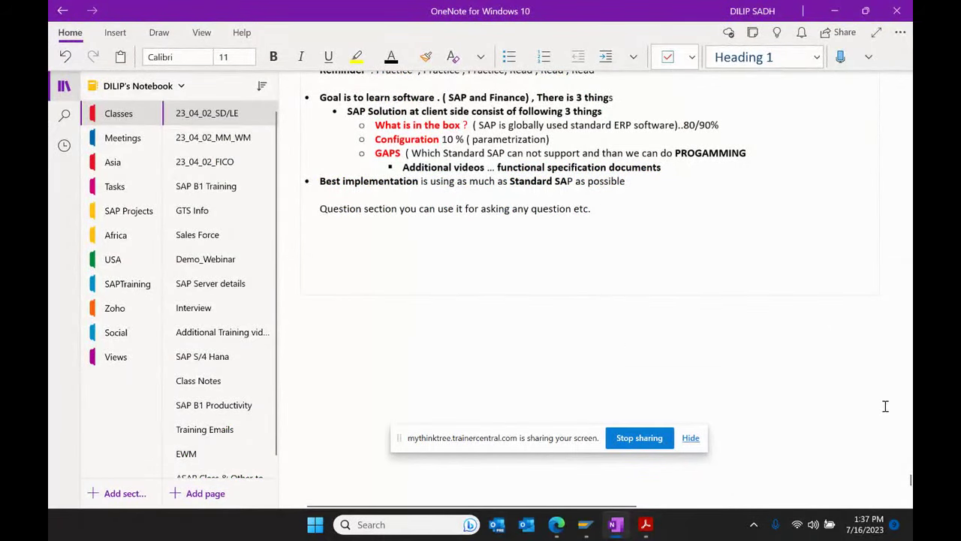
click(835, 11)
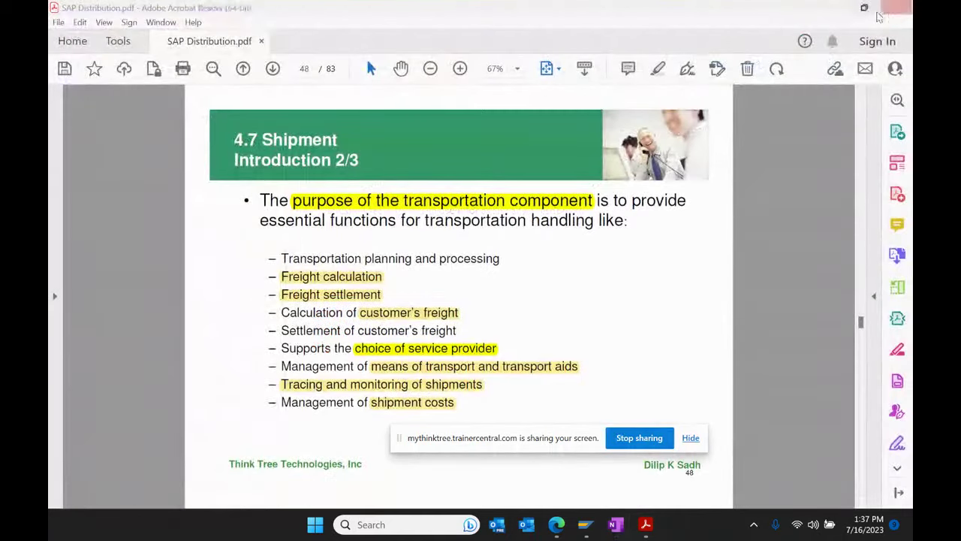
click(835, 10)
click(613, 530)
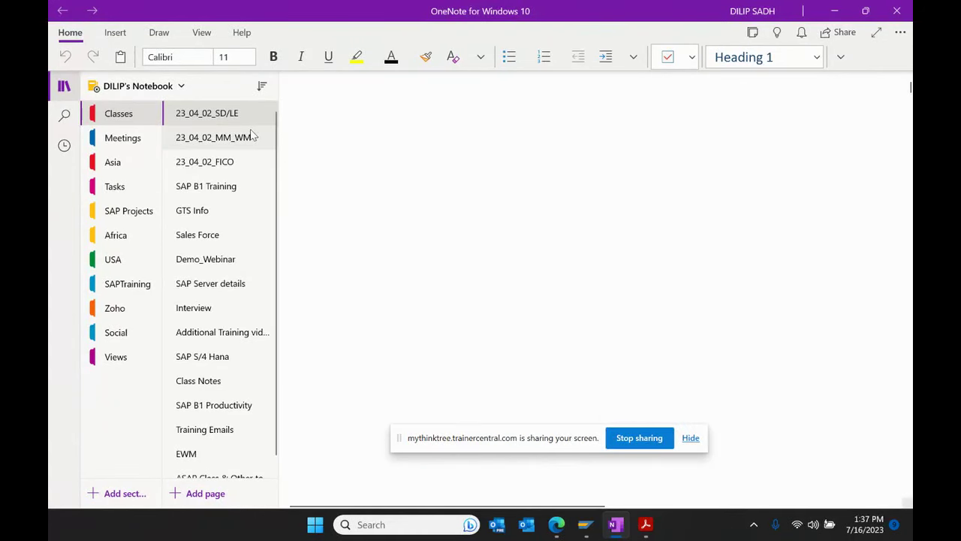
click(229, 141)
key(Up)
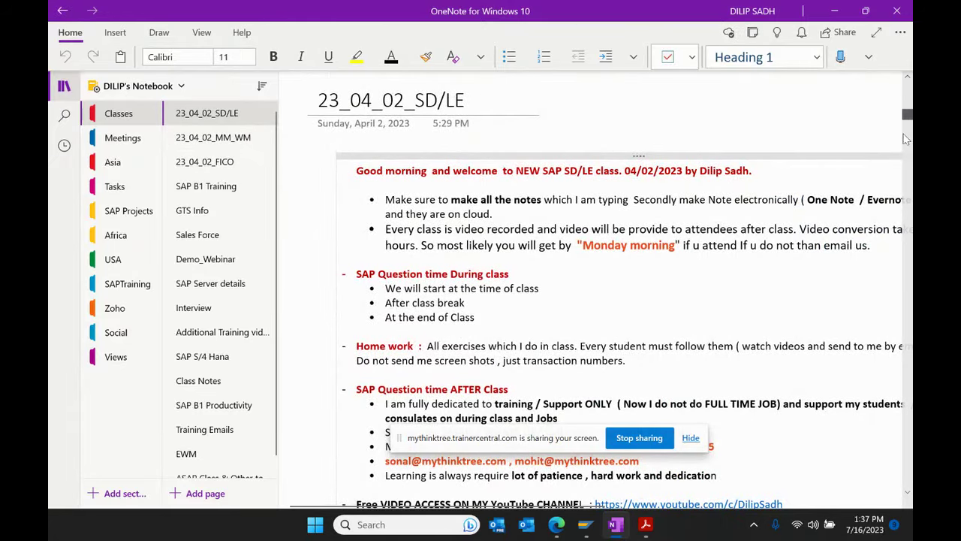
Step: Start a new bulleted line below the "Question section" line at the end of the class notes
drag(889, 443, 891, 478)
scroll(828, 368, down, 10)
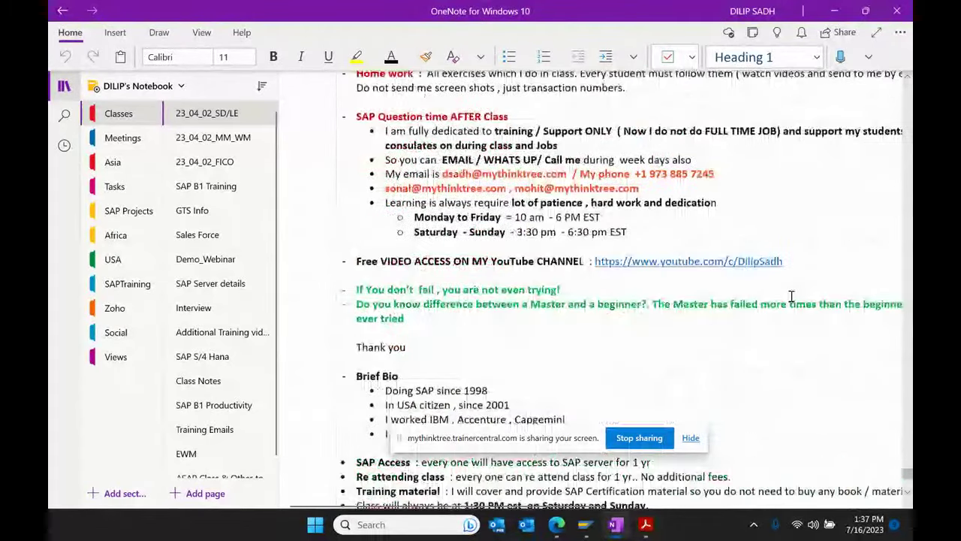
scroll(791, 295, down, 3)
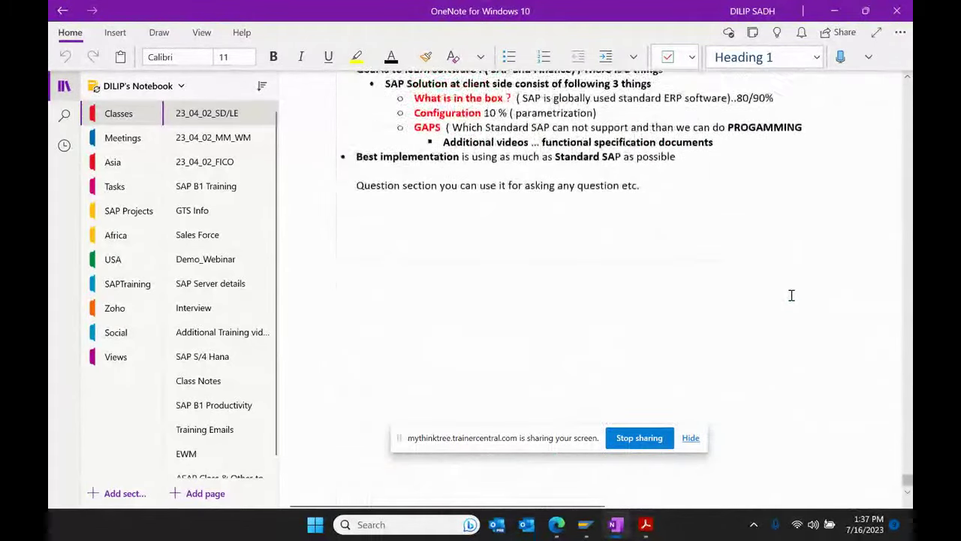
click(678, 222)
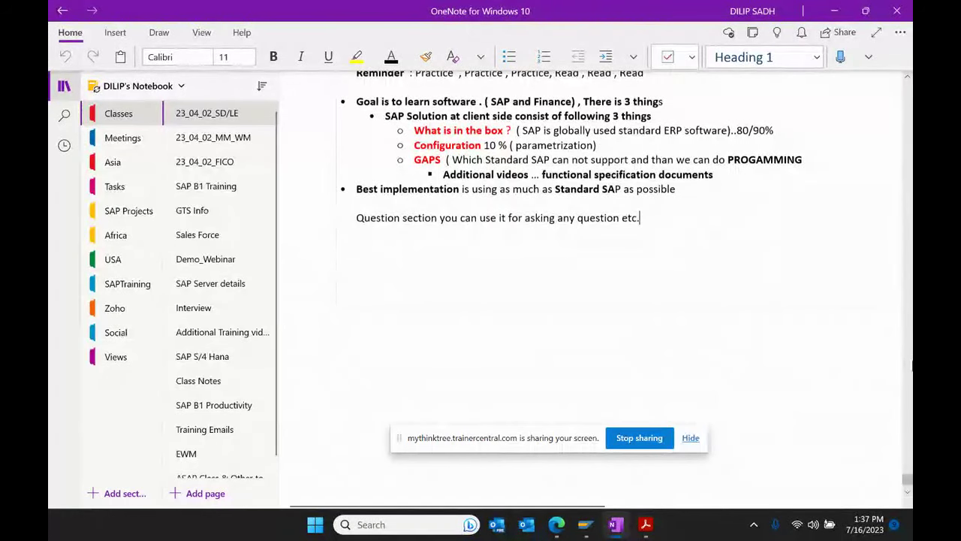
key(Return)
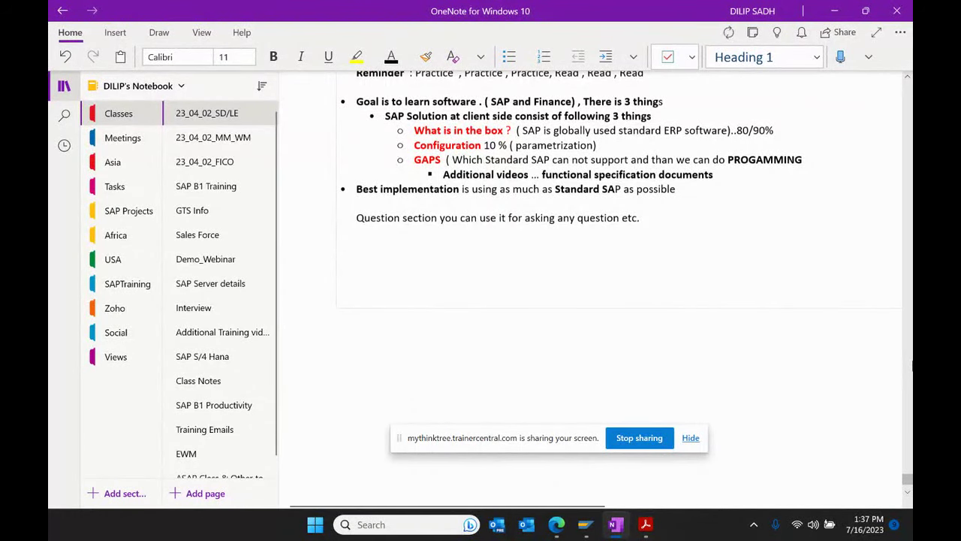
key(Return)
key(ctrl+period)
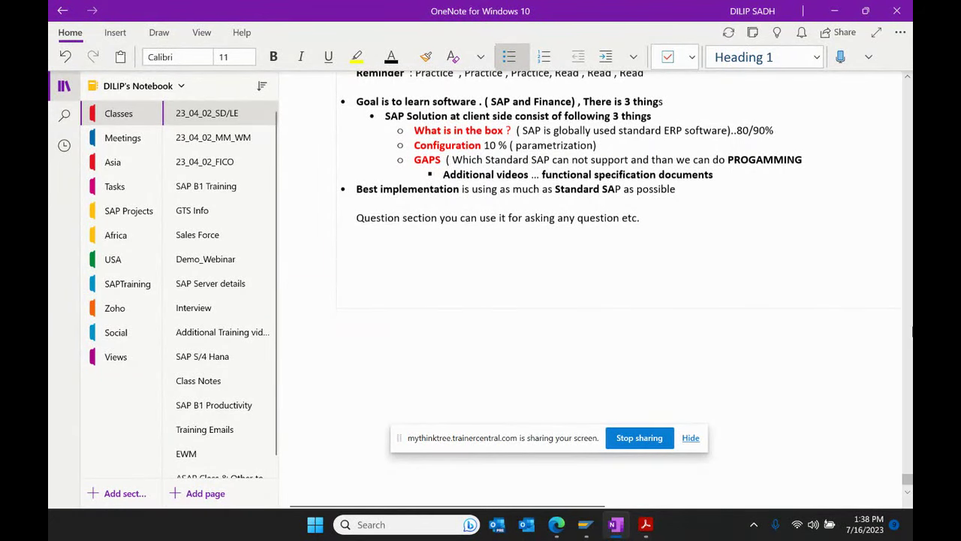
Step: Switch to SAP Distribution.pdf in Adobe Acrobat Reader, go through the highlighted transportation functions on page 48, and advance to page 49
click(646, 524)
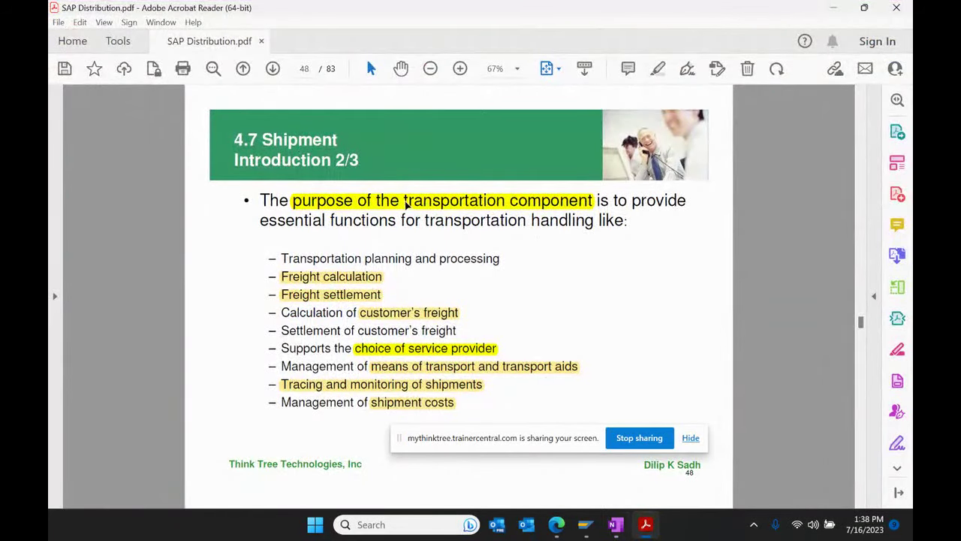
click(462, 204)
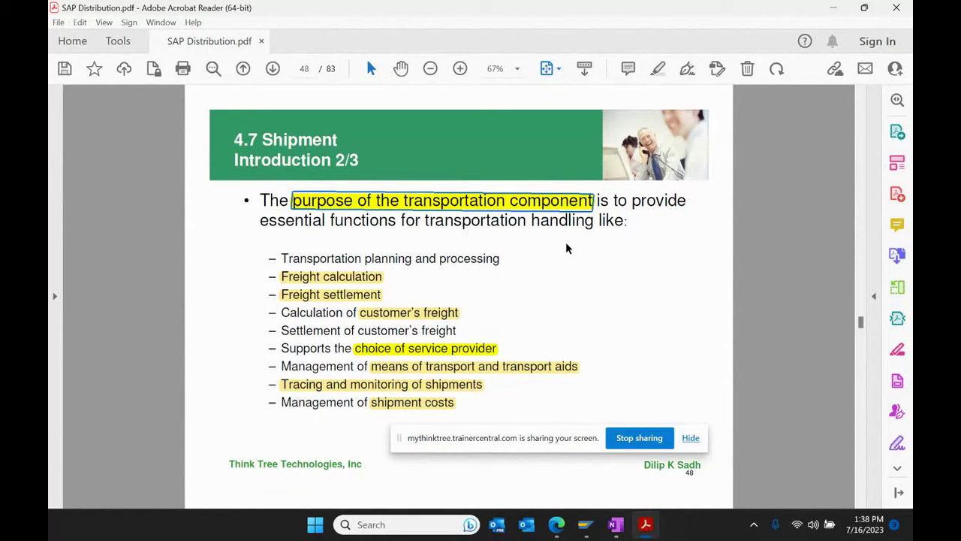
click(361, 277)
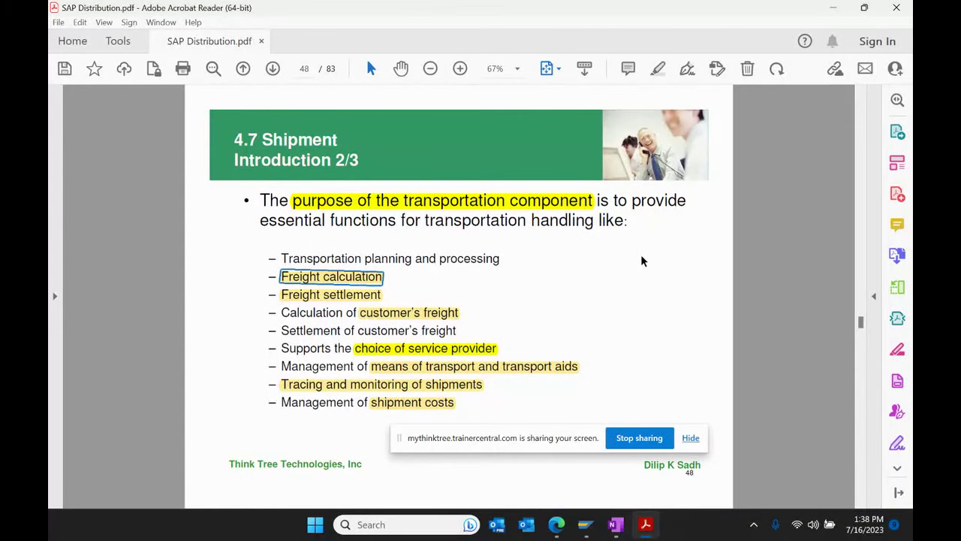
click(359, 296)
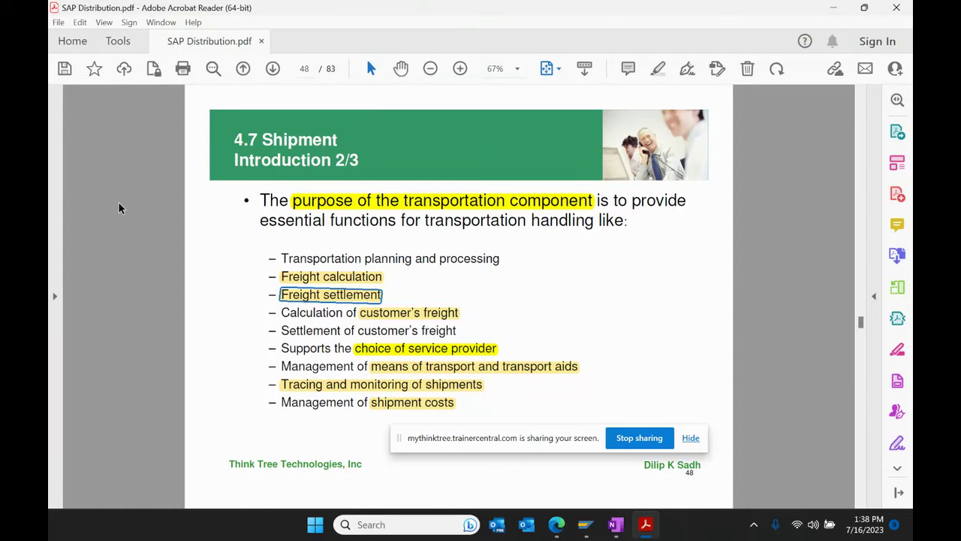
click(430, 348)
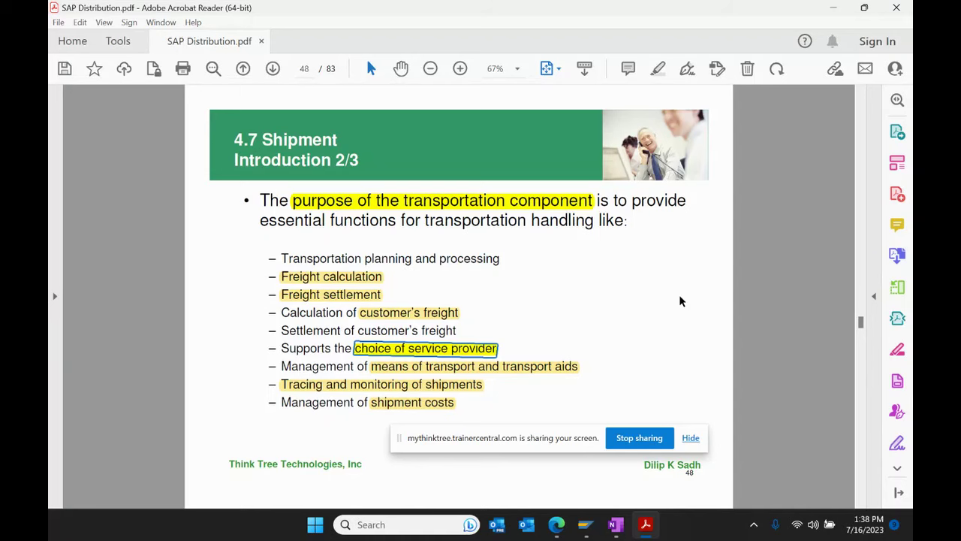
click(421, 373)
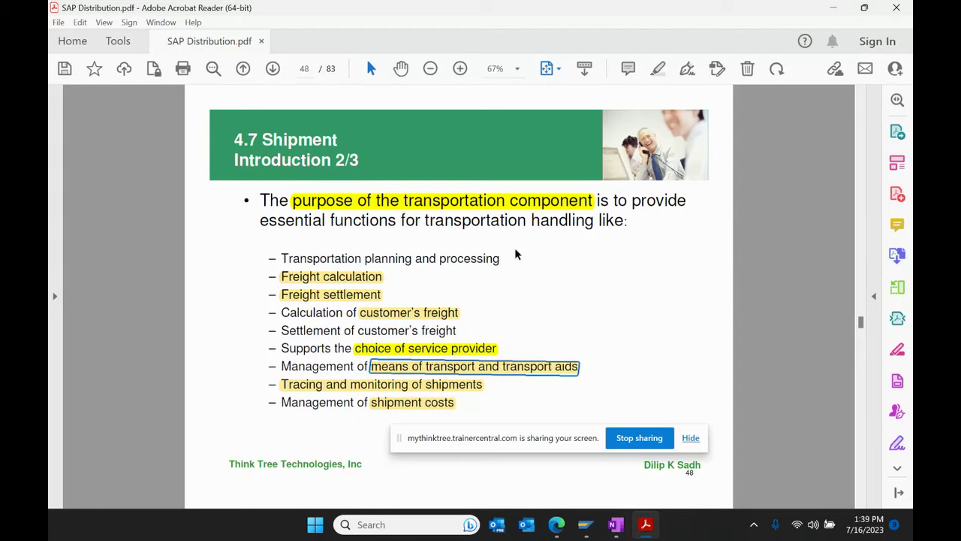
click(329, 389)
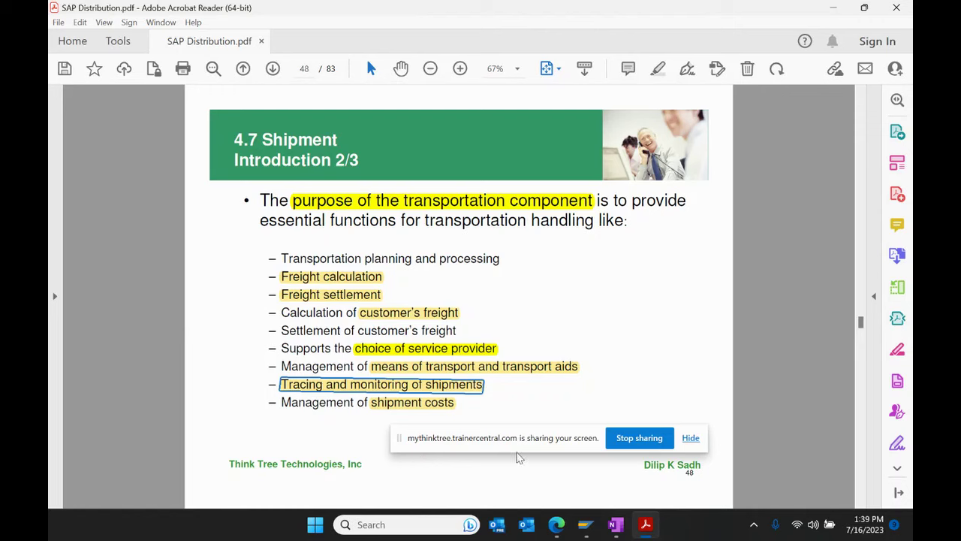
drag(516, 451, 534, 487)
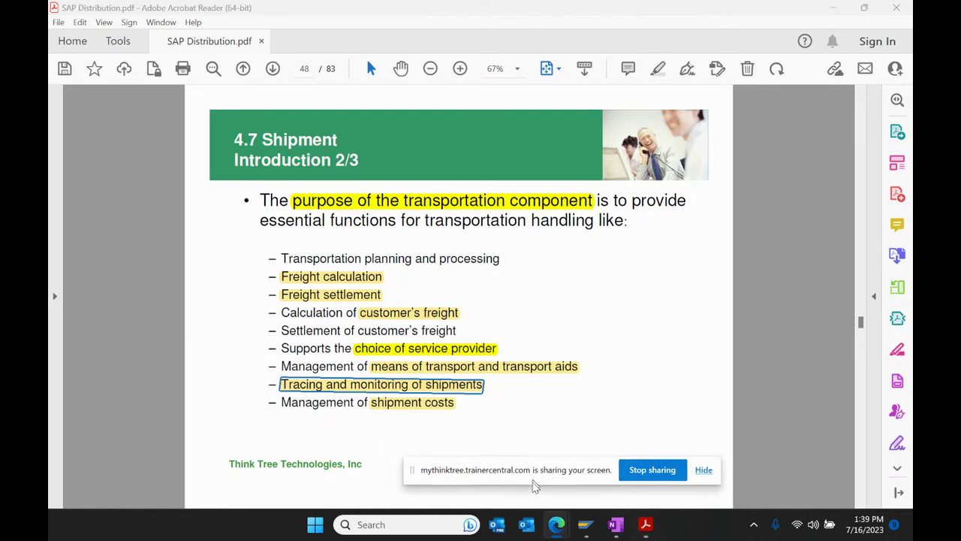
click(425, 404)
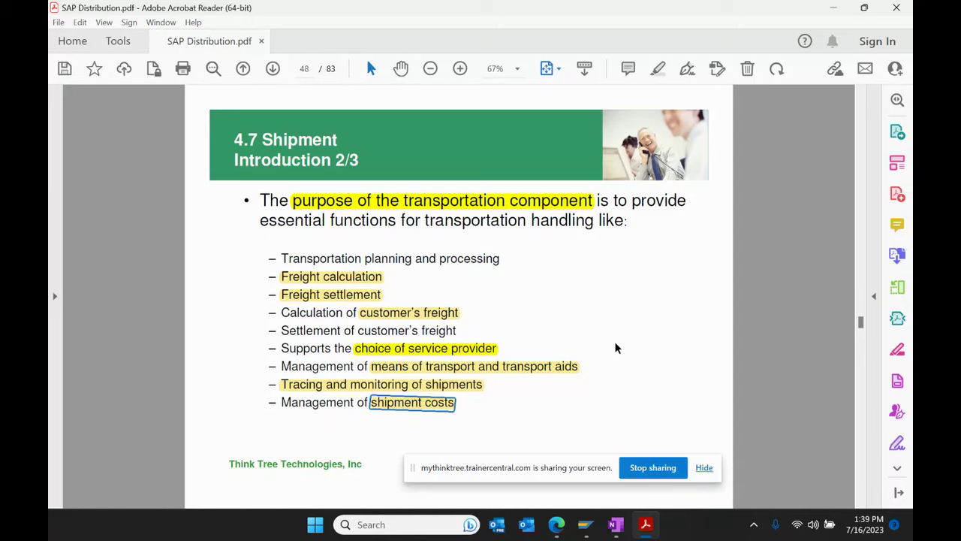
click(273, 69)
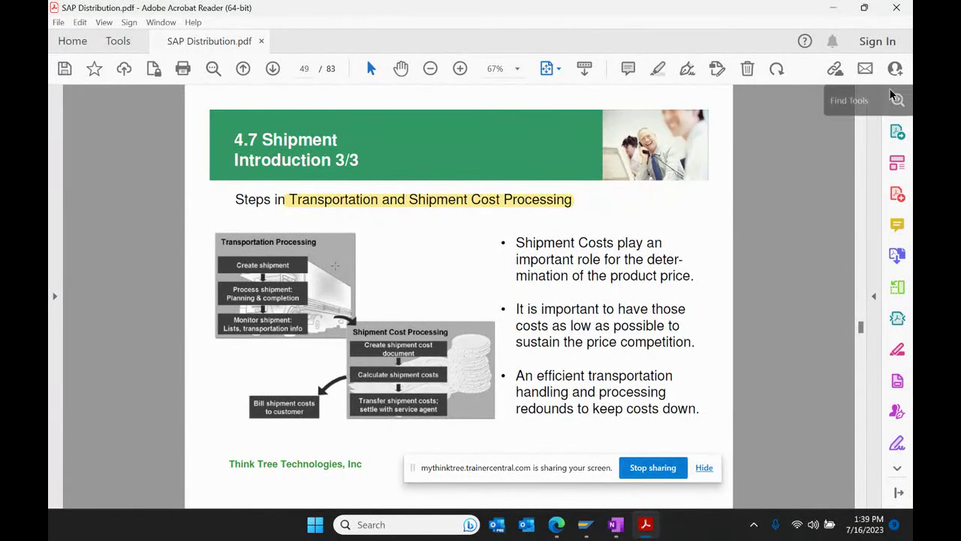
Step: Switch to OneNote and write "Shipment document : basis for transporation." in the new bullet at the end of the class notes
click(835, 9)
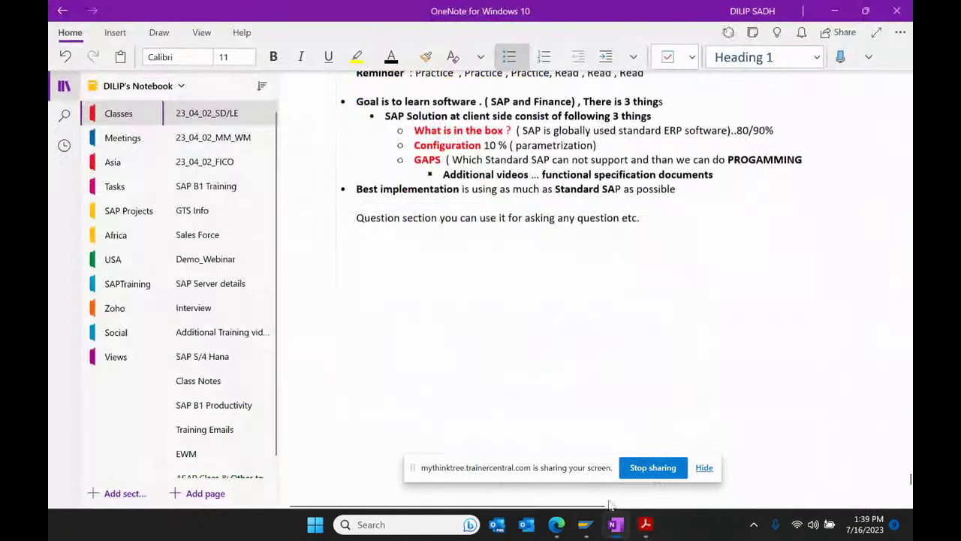
click(614, 526)
click(614, 526)
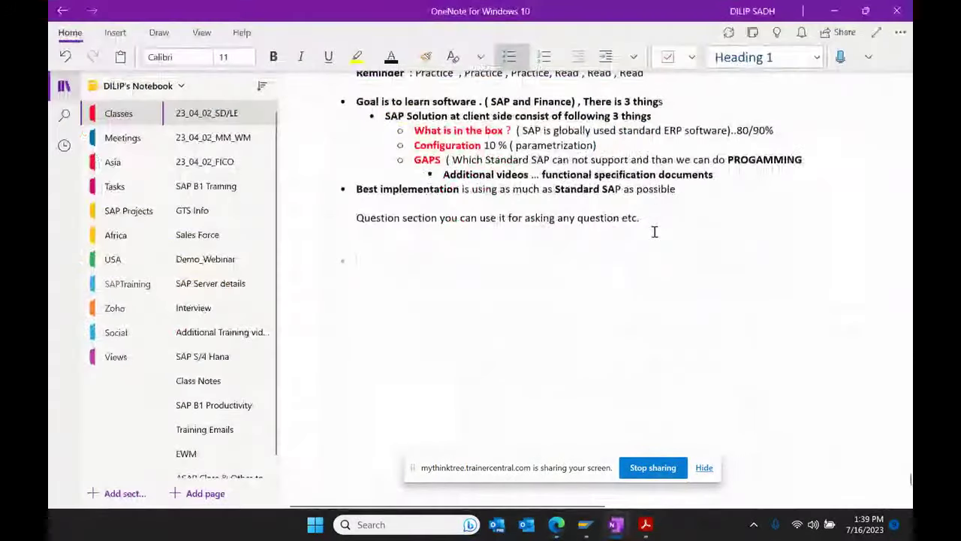
click(372, 263)
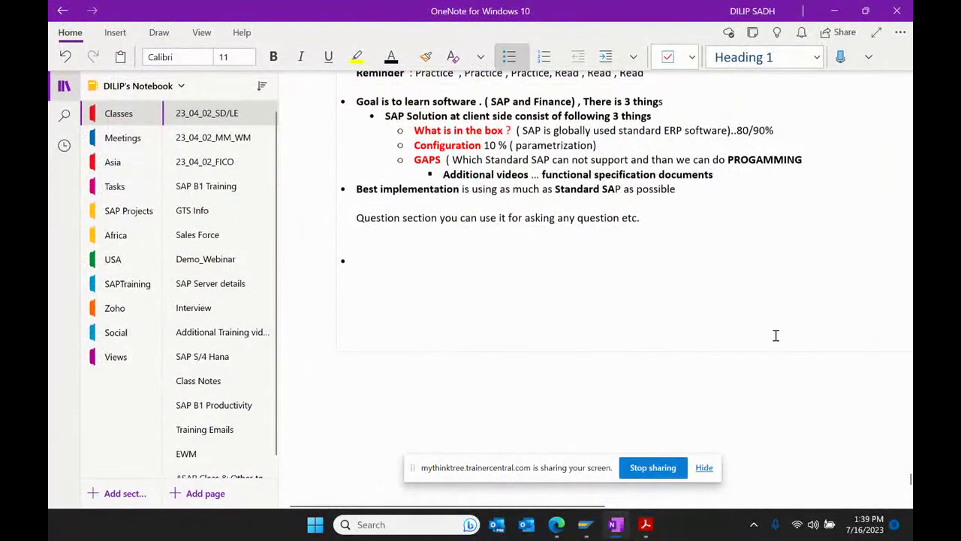
text(Shipment doc um)
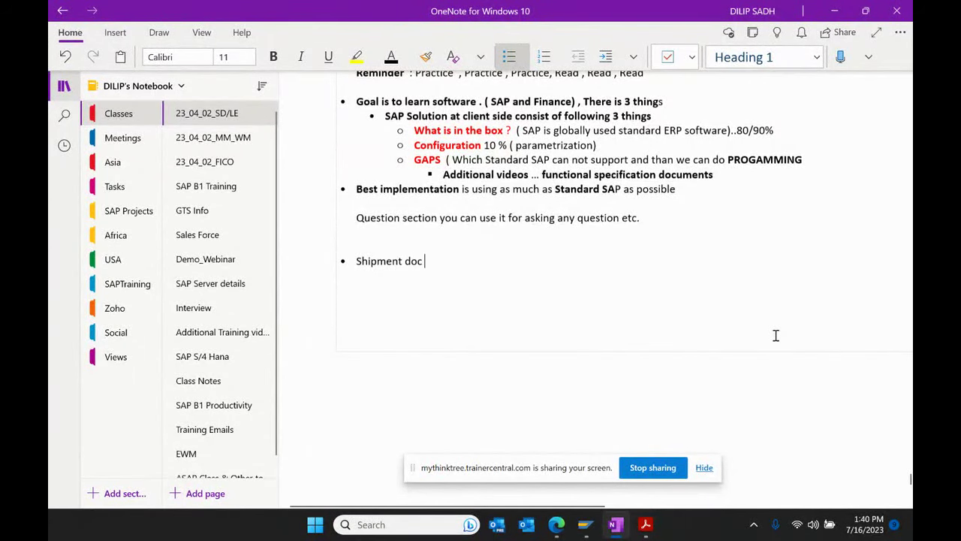
key(BackSpace)
key(BackSpace)
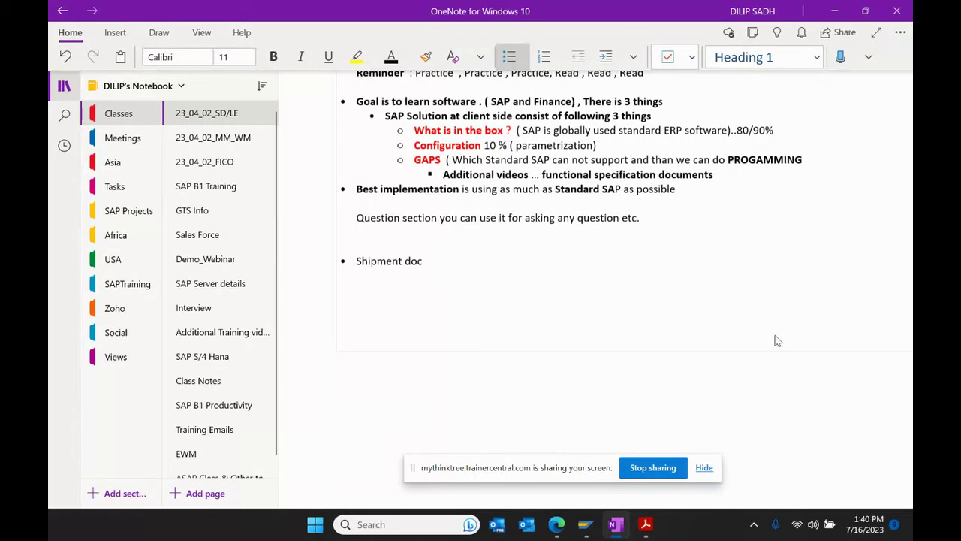
text(ument)
key(BackSpace)
key(BackSpace)
key(BackSpace)
key(BackSpace)
key(BackSpace)
key(BackSpace)
text(ument : basis for transpo)
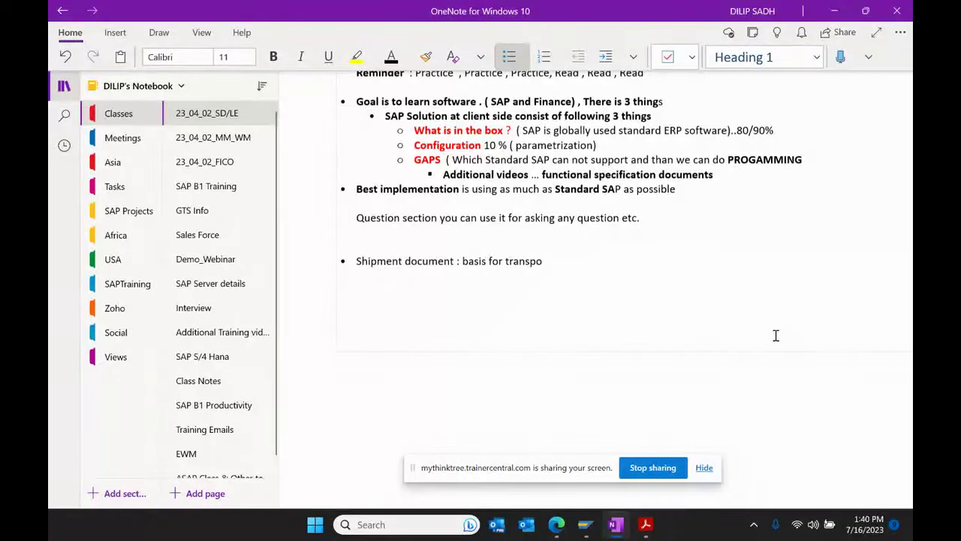
text(ration.)
Step: Switch to the SAP Easy Access window, expand Logistics Execution, and go through its Inbound Process, Outbound Process and Internal Whse Processes folders
mouse_move(586, 524)
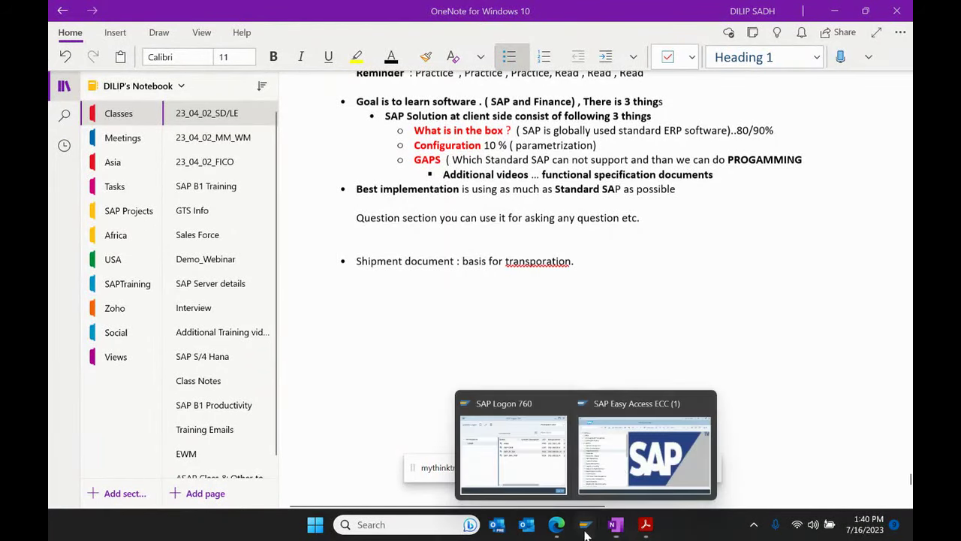
click(628, 466)
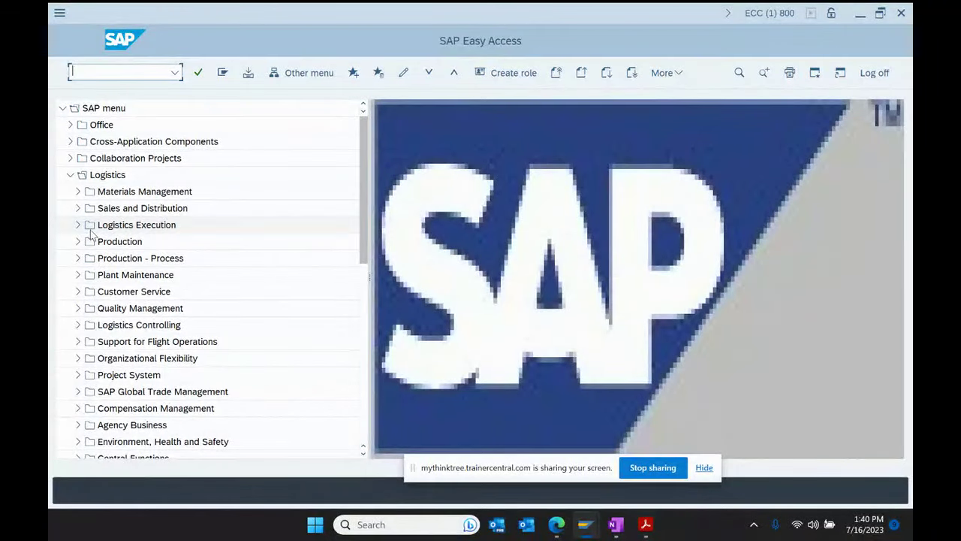
click(78, 225)
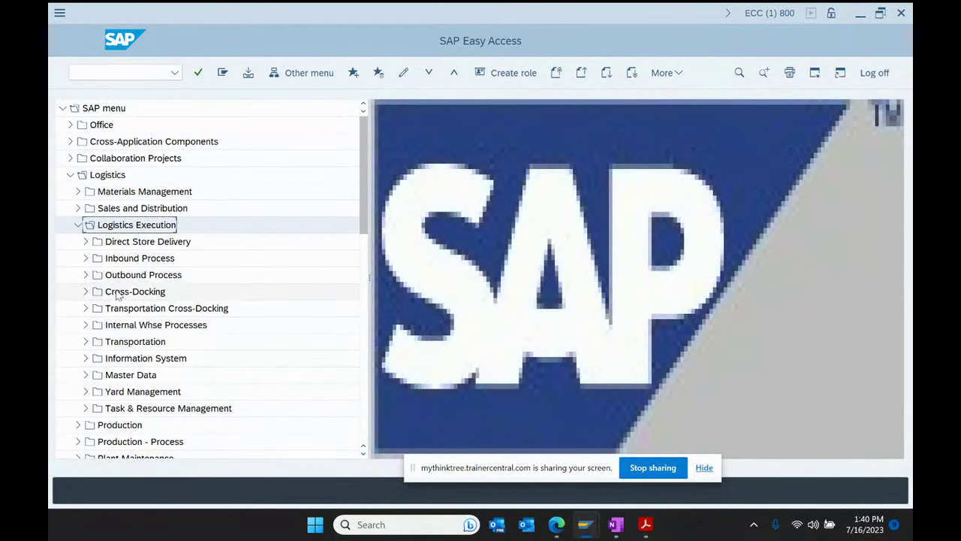
click(133, 262)
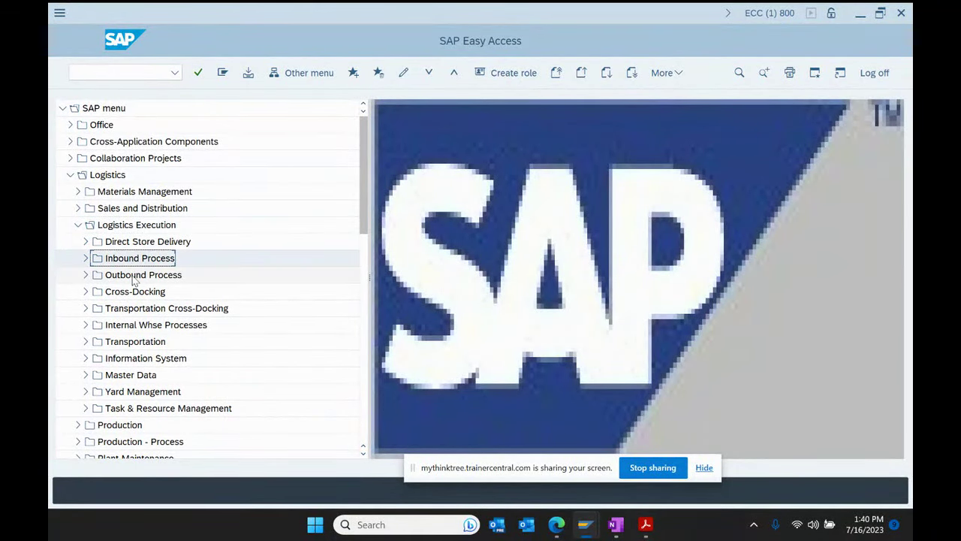
click(134, 275)
click(137, 328)
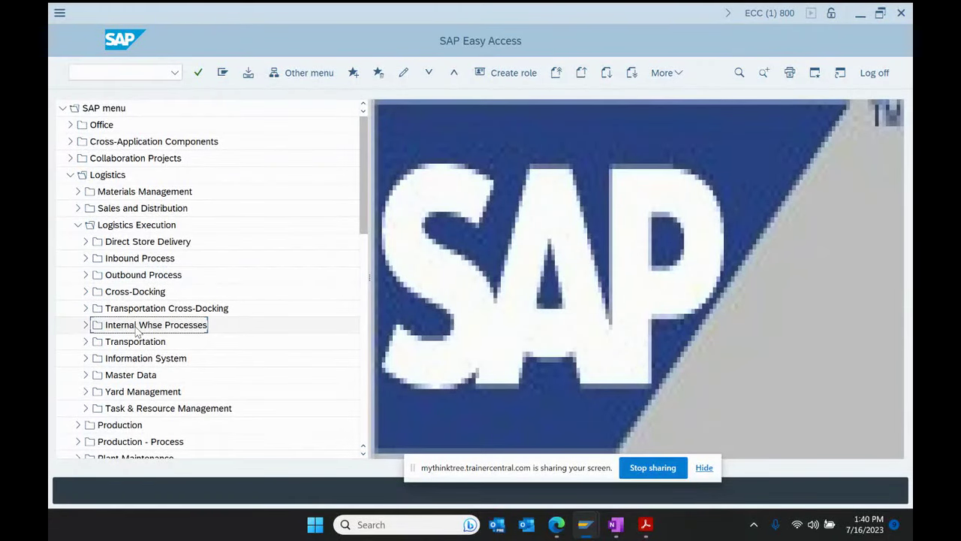
Step: Expand the Transportation folder under Logistics Execution and open transaction VT01N for creating single shipment documents
scroll(138, 331, down, 1)
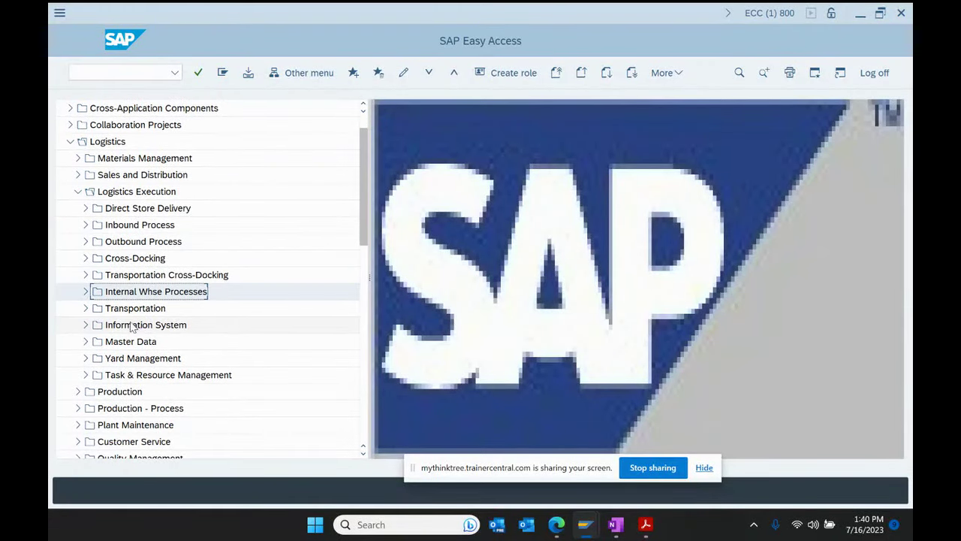
click(137, 313)
click(85, 308)
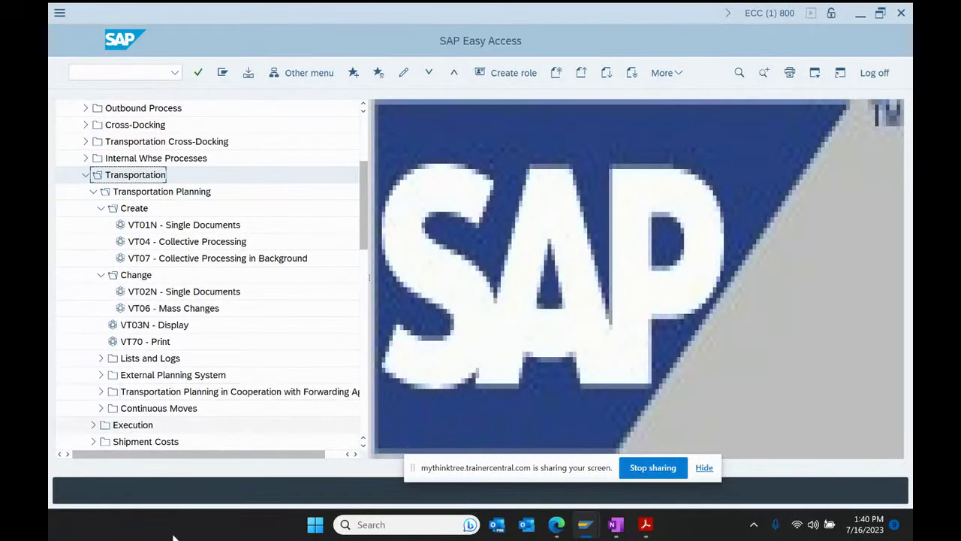
scroll(87, 343, up, 1)
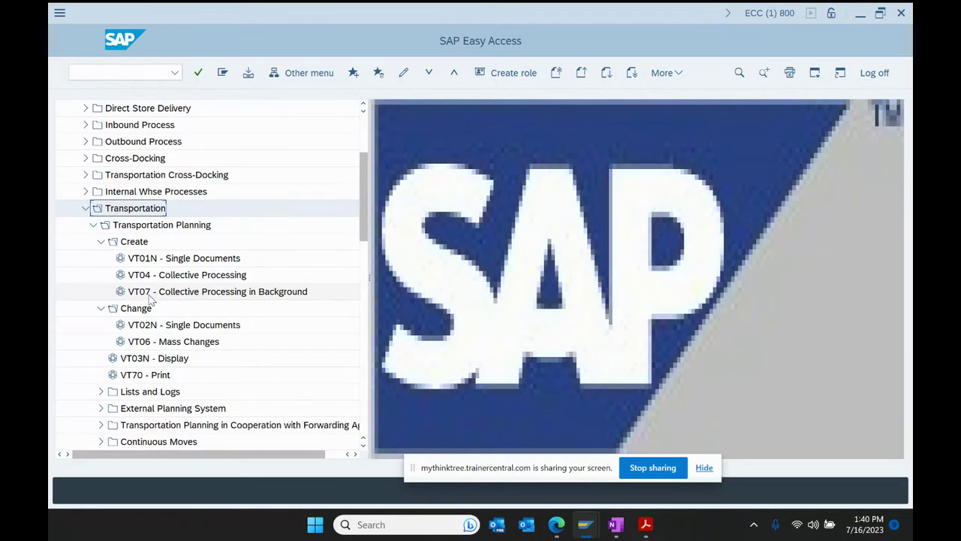
double_click(147, 263)
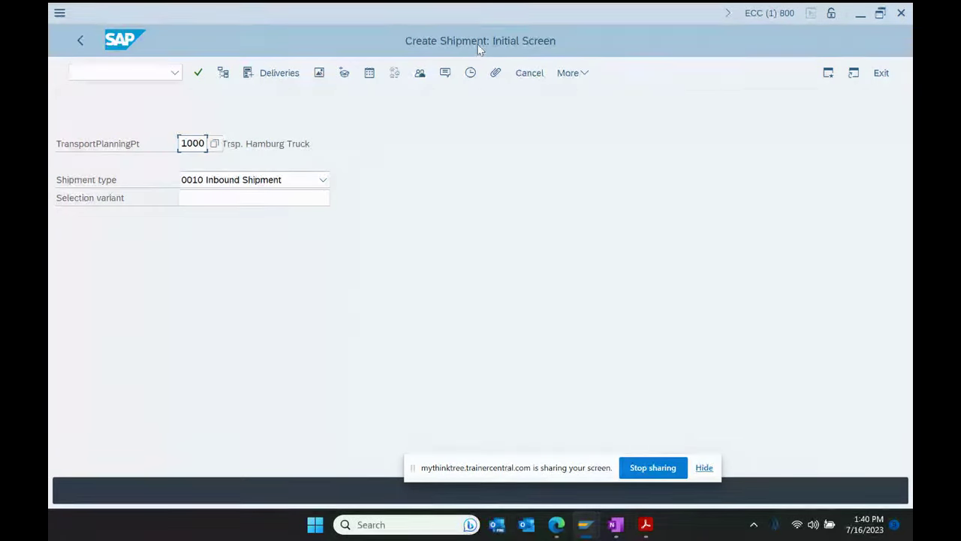
Step: Switch to SAP Distribution.pdf in Adobe Acrobat Reader, review the shipment steps on page 49, and advance to page 50
click(646, 524)
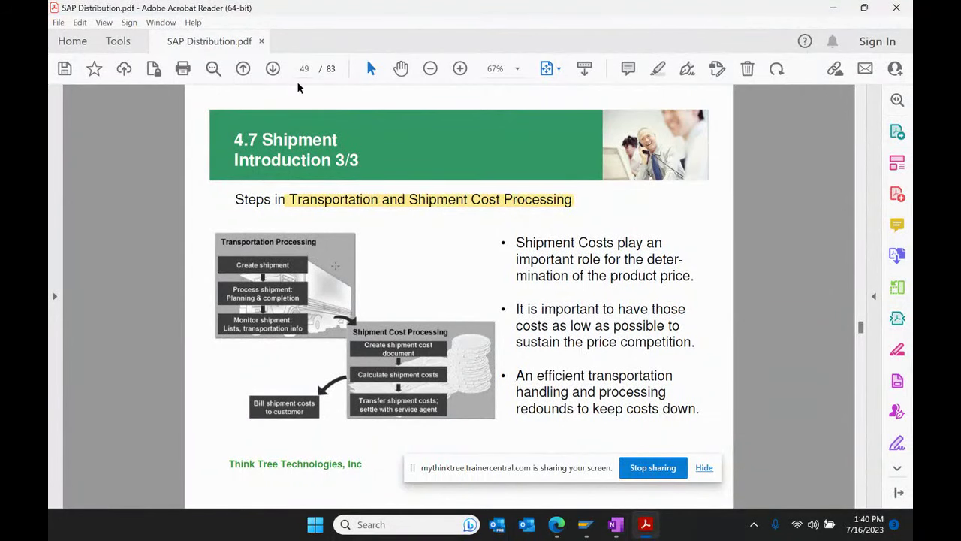
click(273, 68)
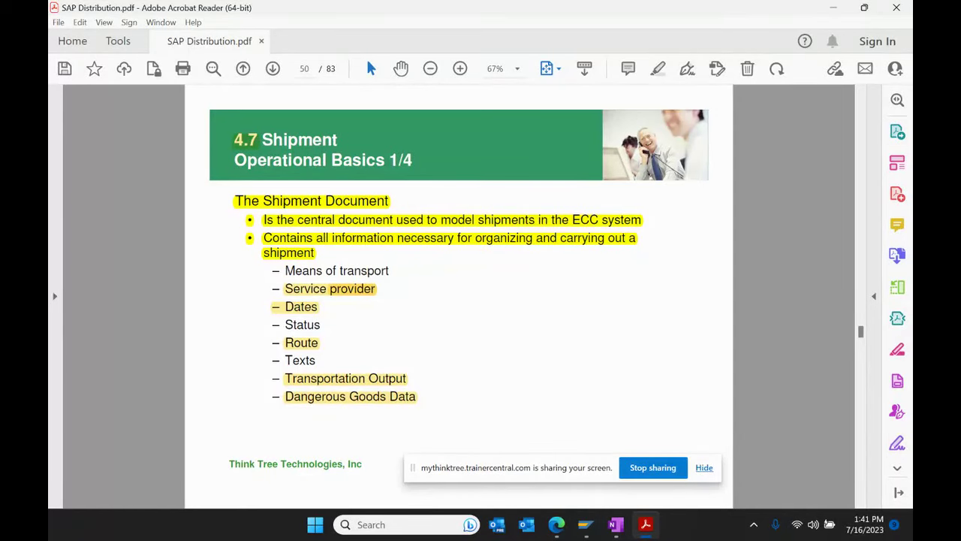
Step: Switch to OneNote and correct the misspelled "transporation" to "transportation" in the Shipment document bullet
click(616, 525)
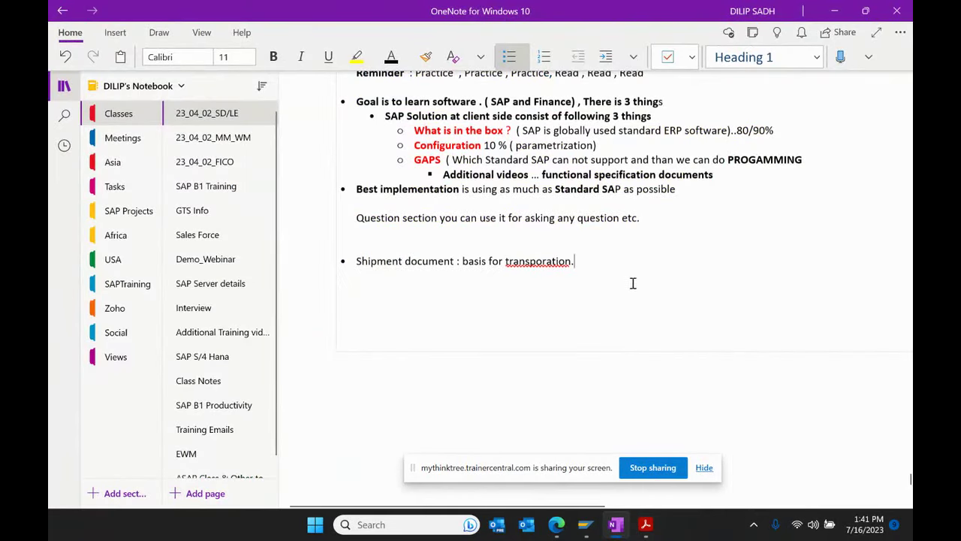
right_click(552, 260)
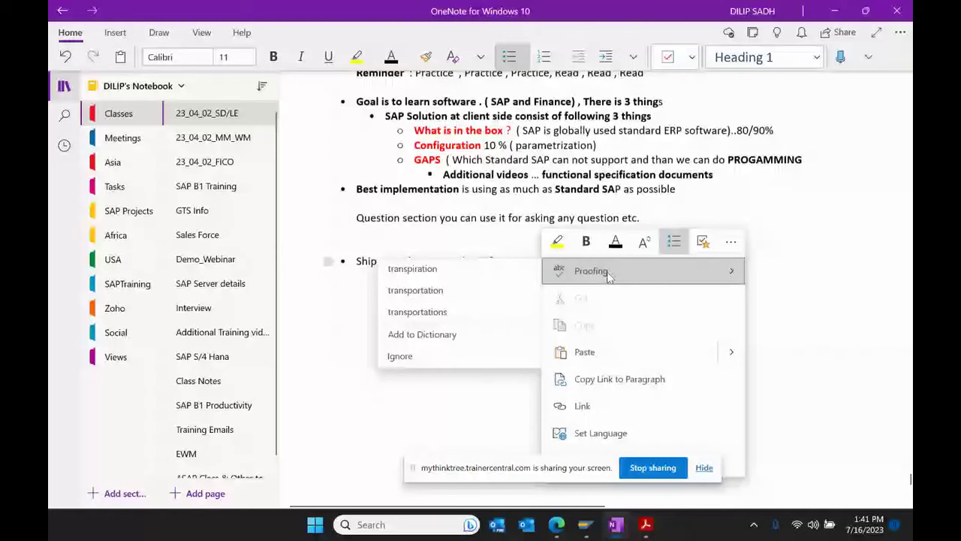
click(440, 290)
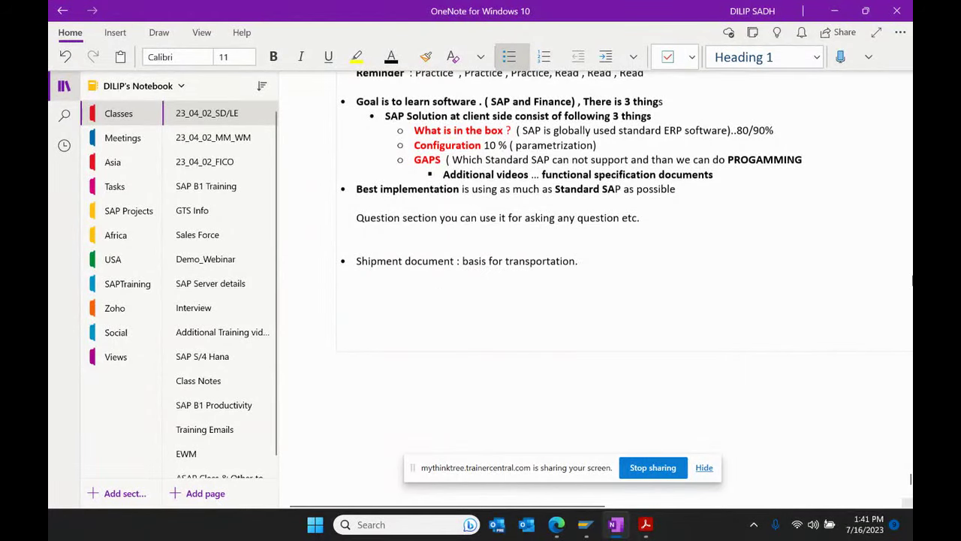
Step: Add a new bullet "Outbound Shipment document :" below the Shipment document bullet, leaving a blank line between them
key(Return)
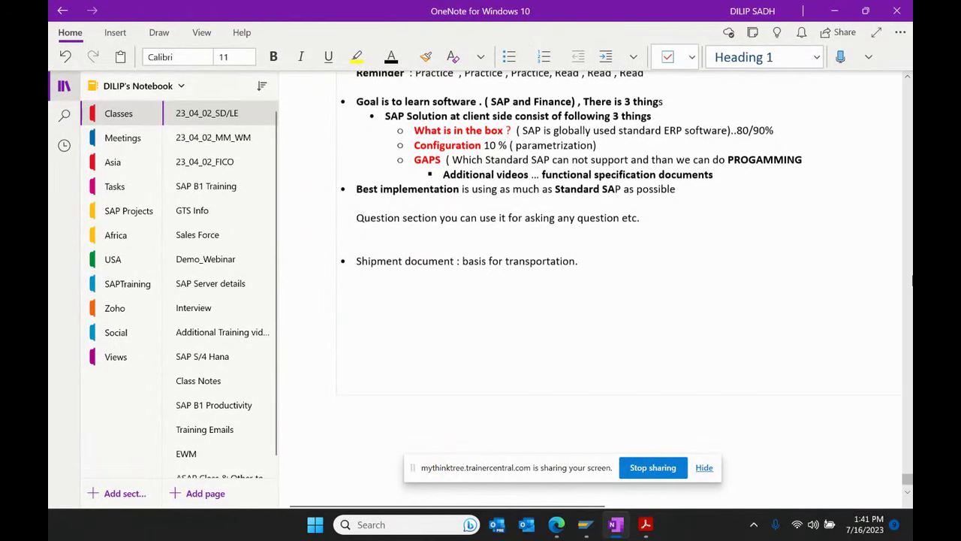
key(ctrl+period)
text(Outbound)
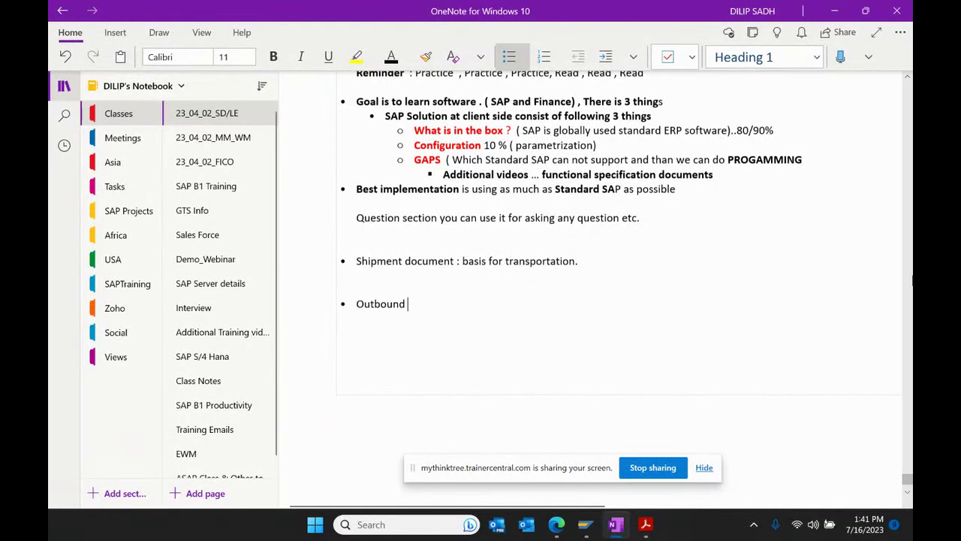
text( Ship)
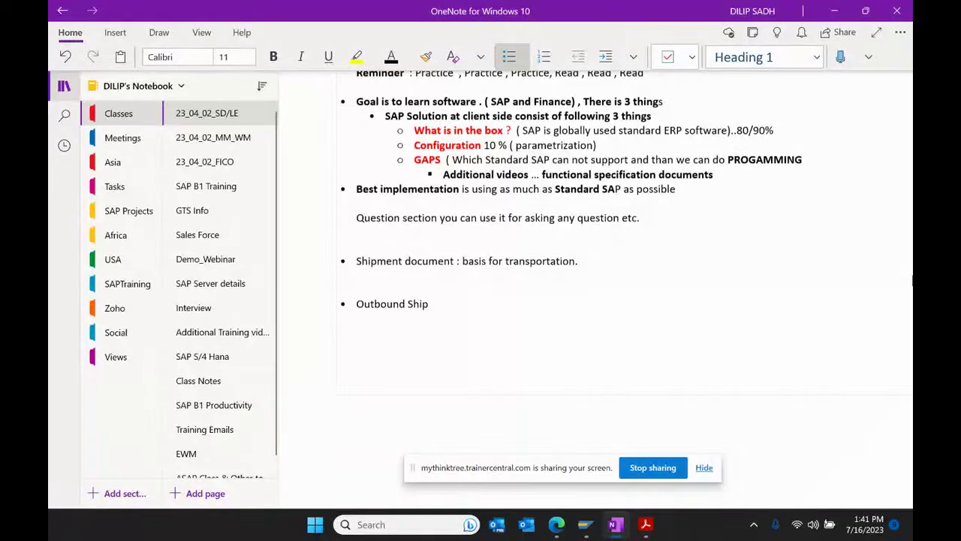
text(ment document :)
Step: Add indented sub-bullets "Create a sales order ... VA01" and "Create Outbound delivery ... VL01N" below the Outbound Shipment document bullet
key(Return)
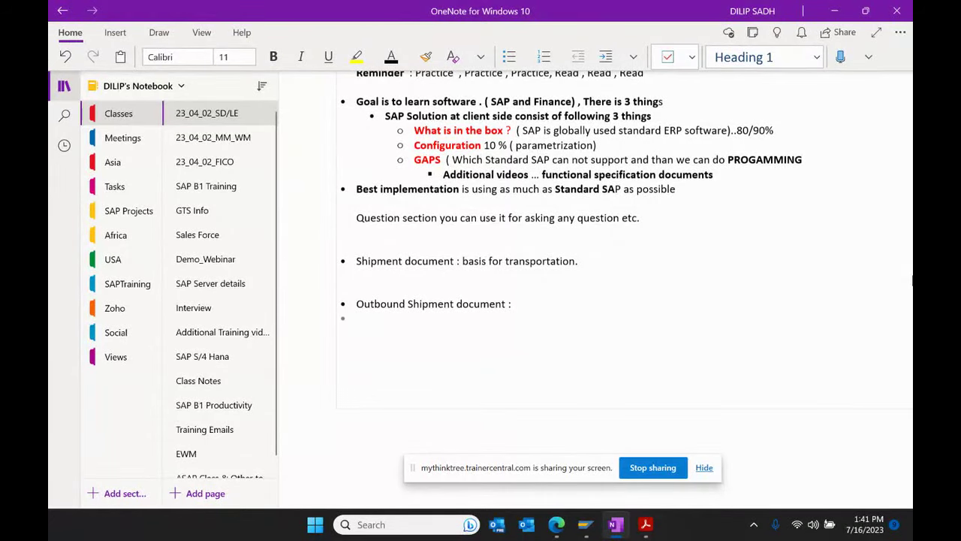
click(605, 56)
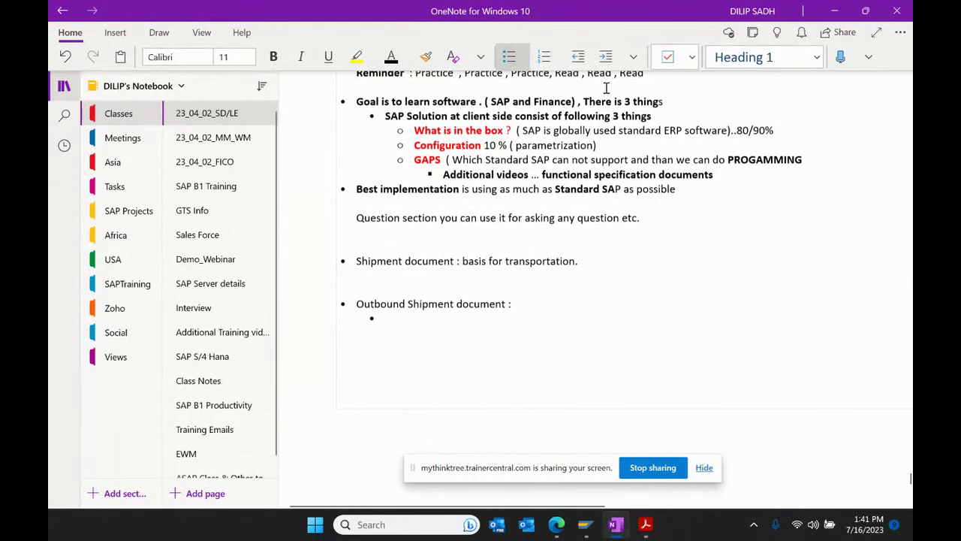
text(Create a sales o)
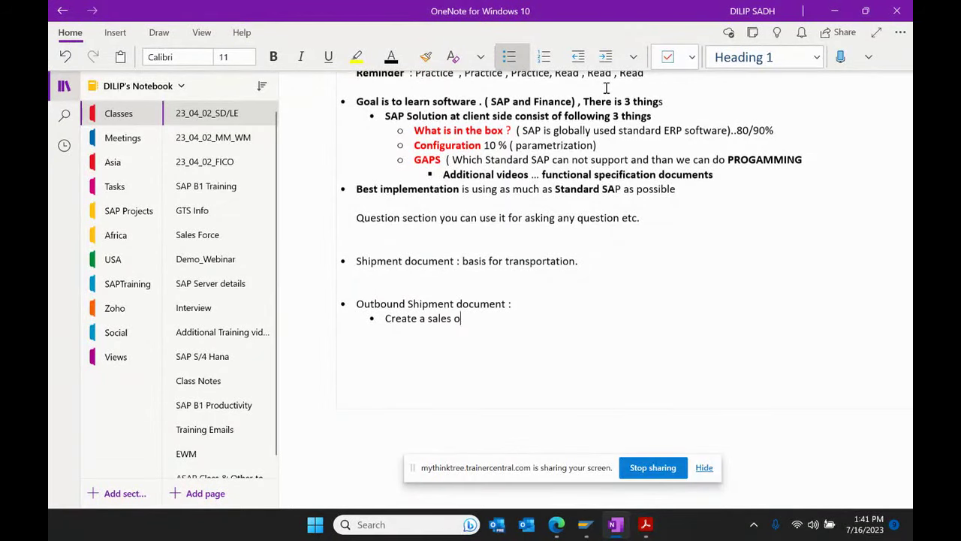
text(rder  ... VA01)
key(Return)
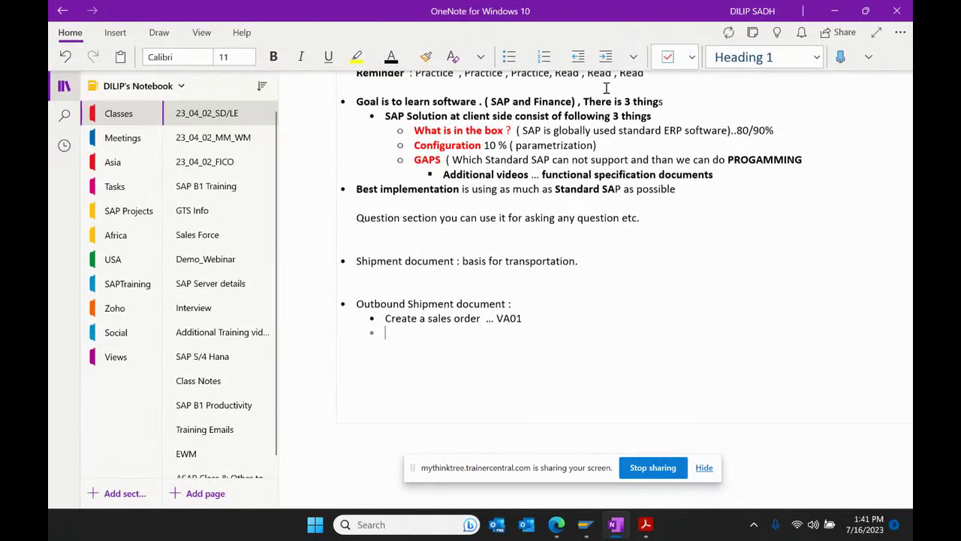
text(Create)
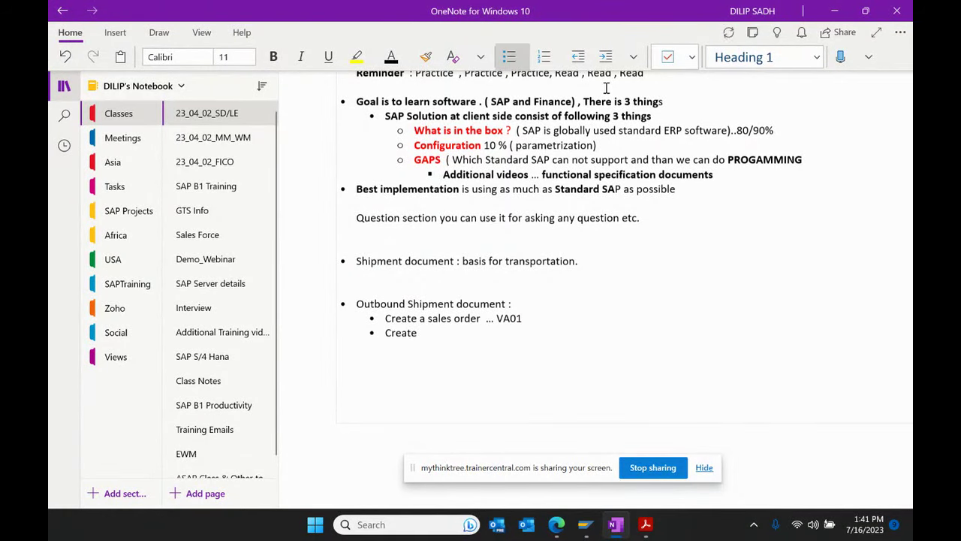
text( Outbound delivery  ...)
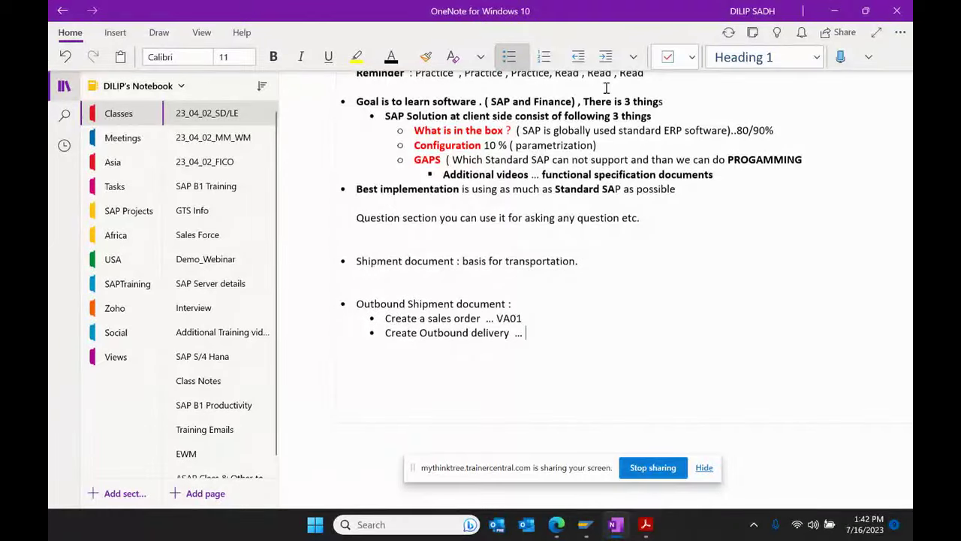
text( VL01N)
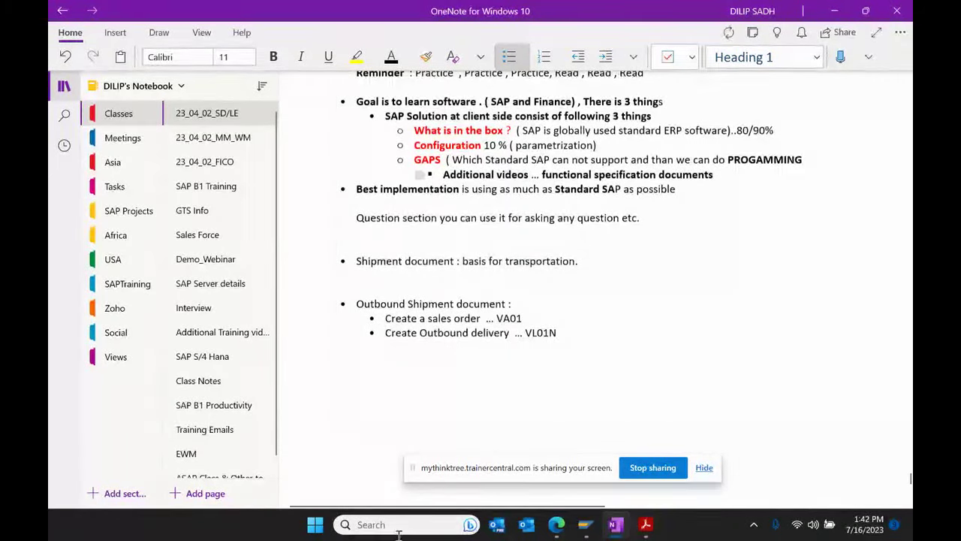
Step: Add a further indented sub-bullet "Picking" beneath the Create Outbound delivery line
click(610, 333)
key(Return)
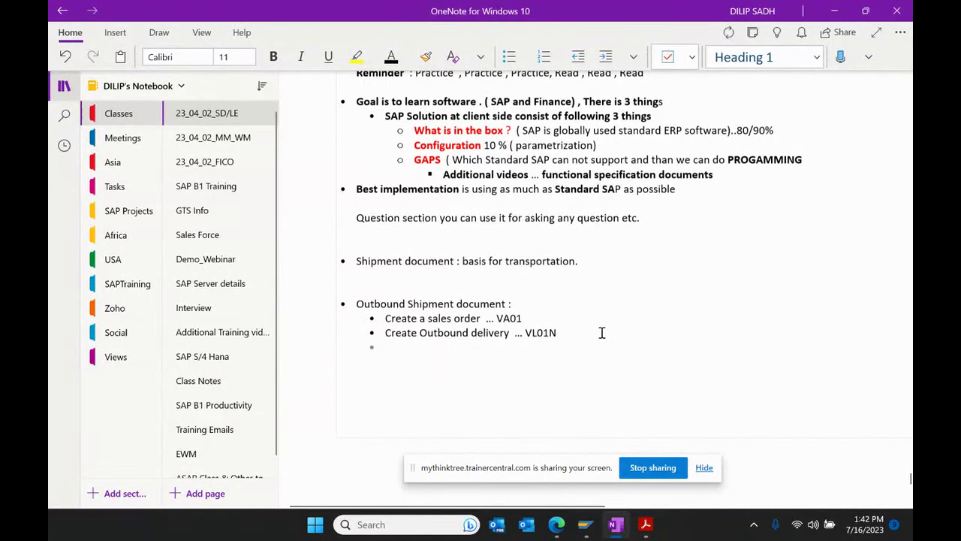
click(604, 60)
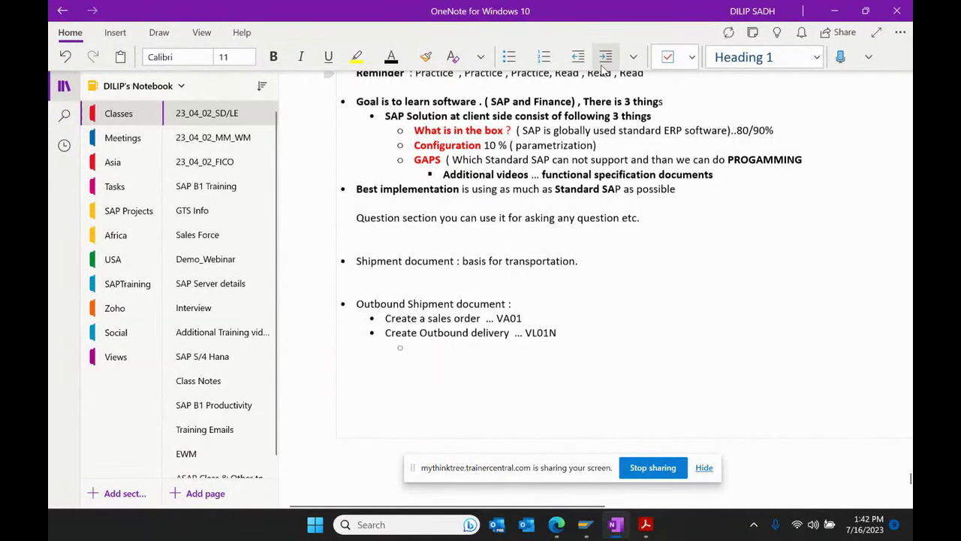
text(pICK)
key(BackSpace)
key(BackSpace)
key(BackSpace)
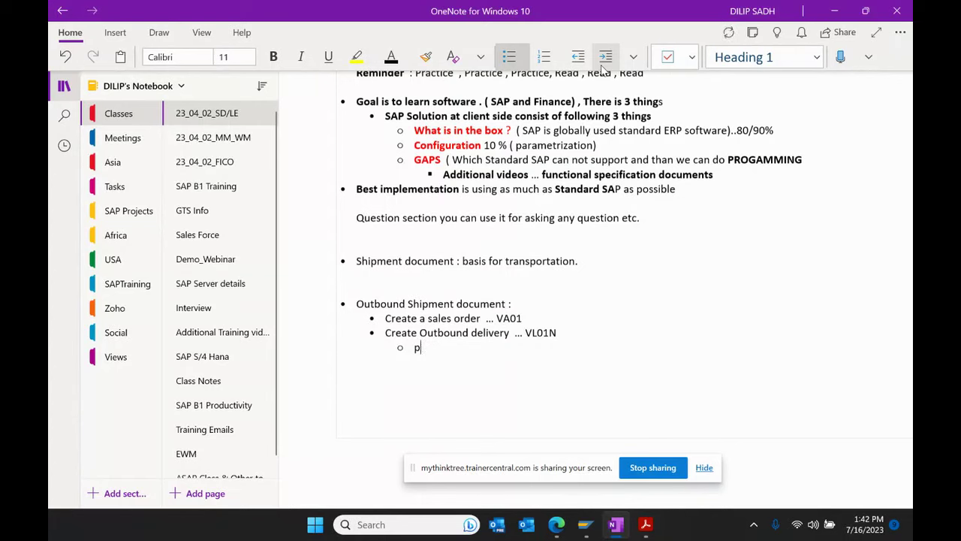
key(BackSpace)
text(Picking)
Step: Add the sub-bullet "Create Shipment document .... VT01N" after Picking, at the same level as the Create Outbound delivery line
key(Return)
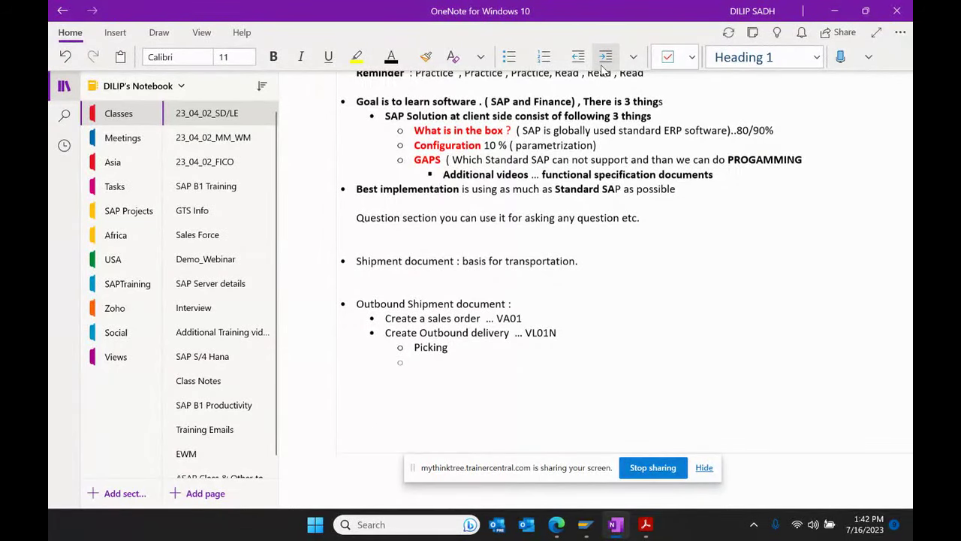
text(cREAT)
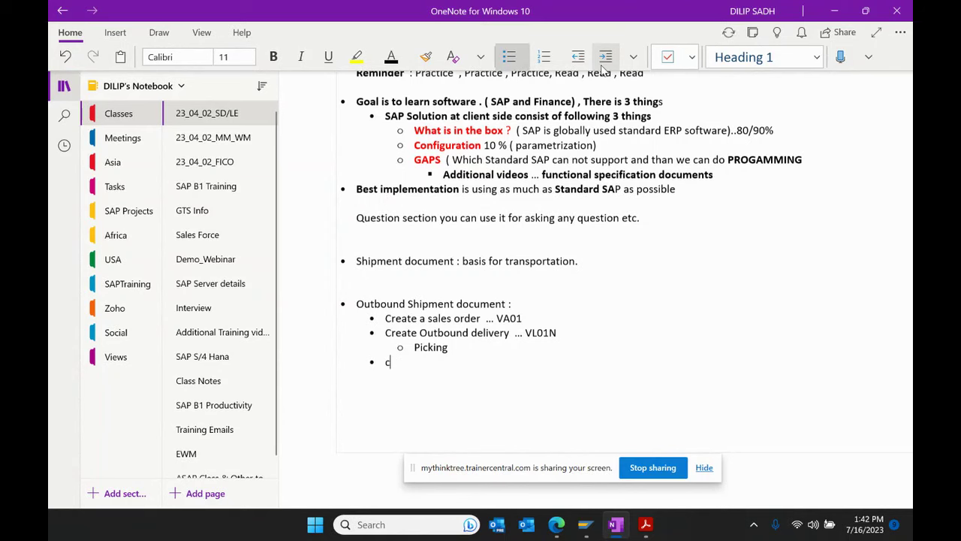
key(BackSpace)
key(BackSpace)
key(BackSpace)
key(BackSpace)
key(BackSpace)
text(Cra)
key(BackSpace)
text(eate Shipment doc)
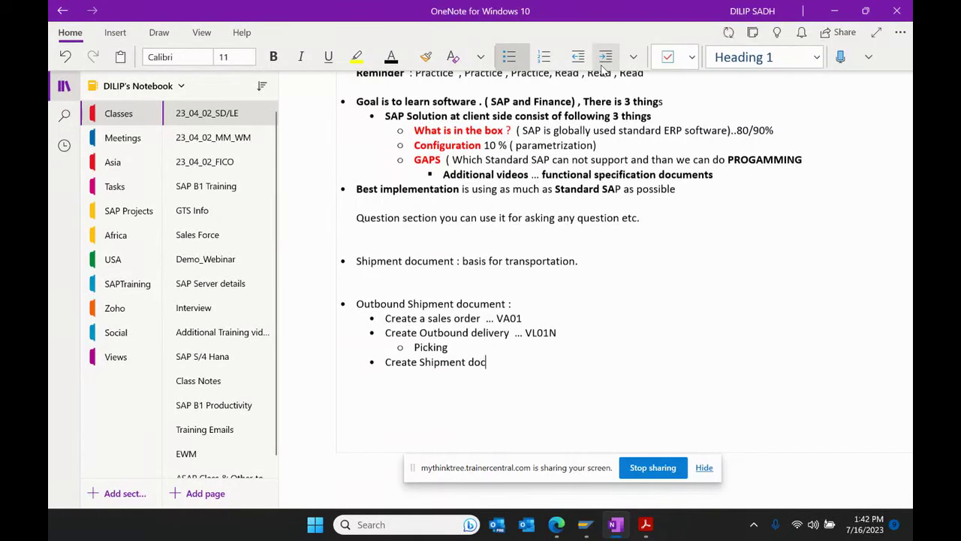
text(y)
text(ment)
text( ....)
text( VT01N)
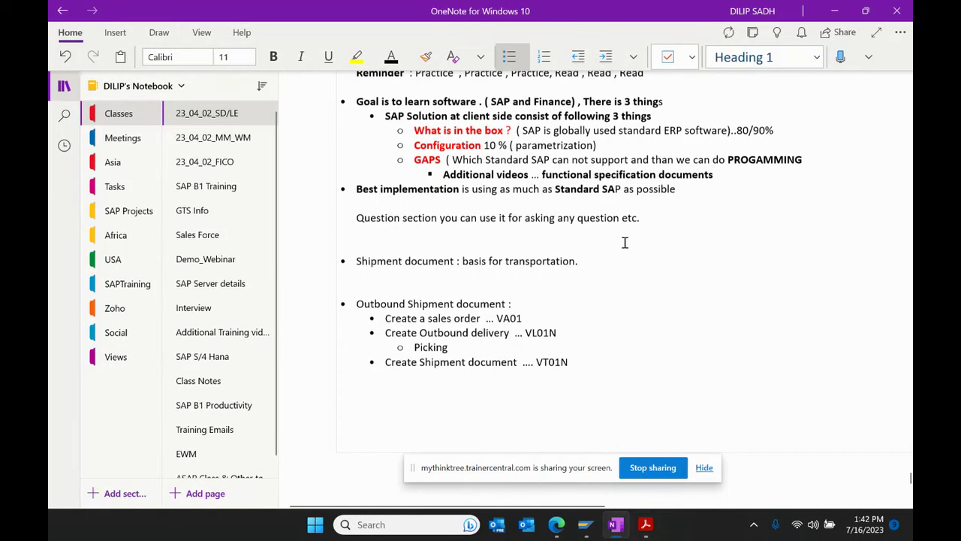
Step: Make the "Outbound Shipment document :" line bold
scroll(585, 238, down, 3)
drag(519, 222, 355, 222)
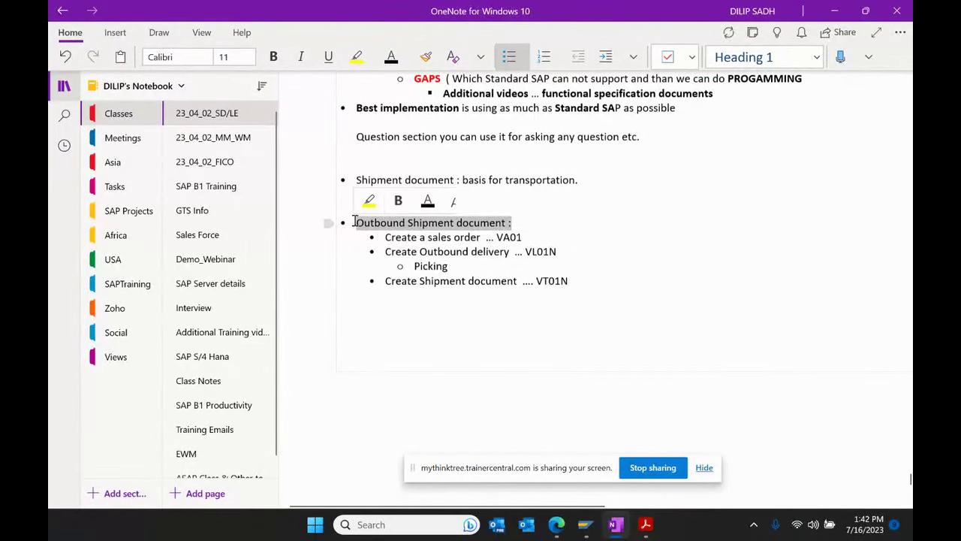
click(398, 201)
click(597, 239)
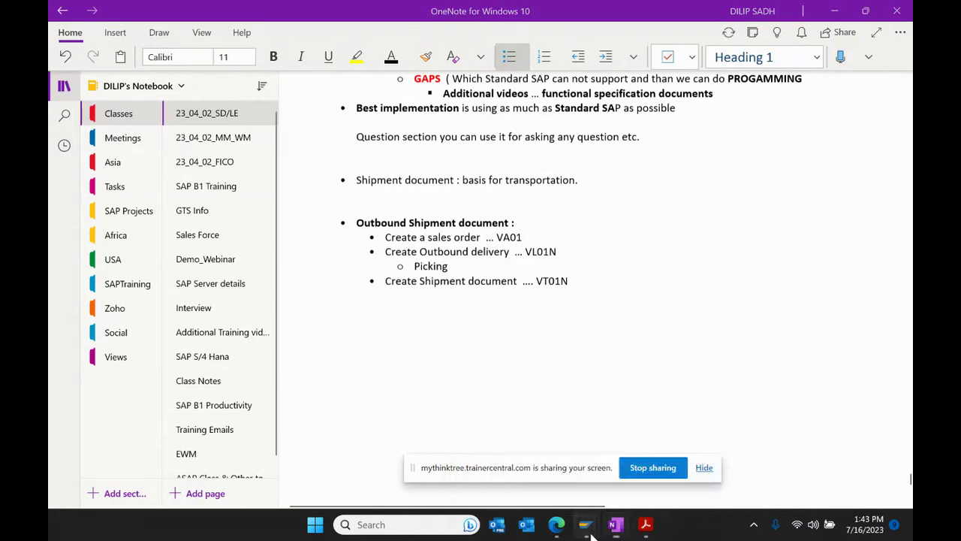
Step: Switch to SAP, leave the shipment creation screen and start transaction VA01 for creating a sales order
click(651, 477)
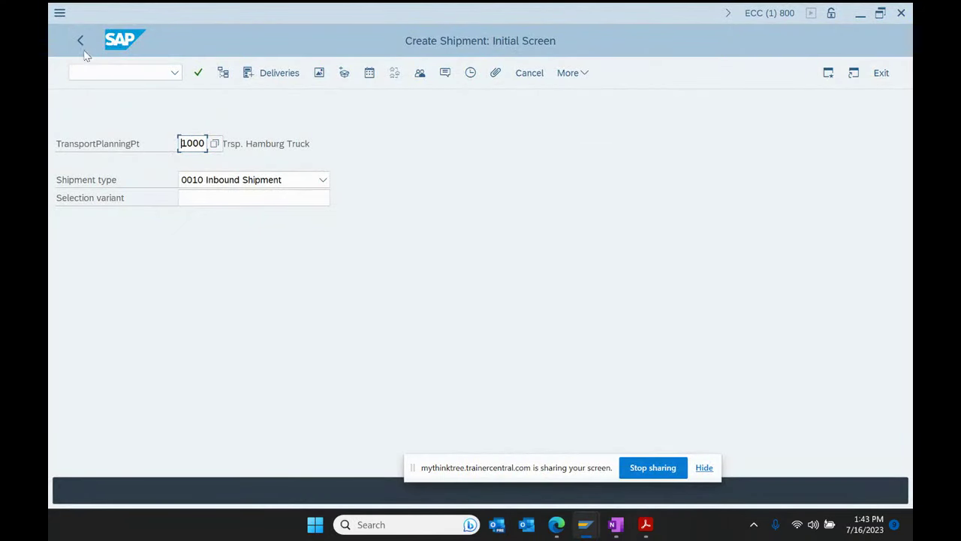
click(80, 41)
text(VA01)
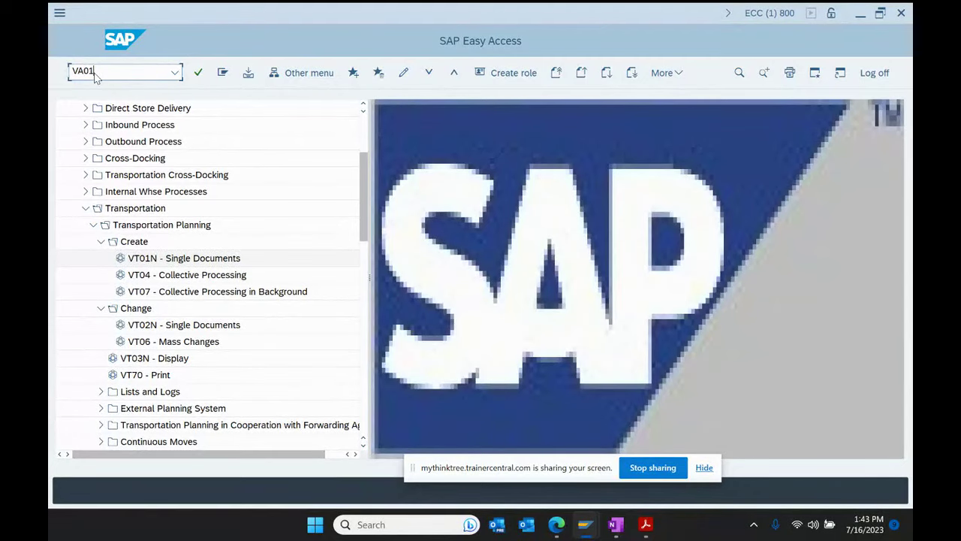
key(Return)
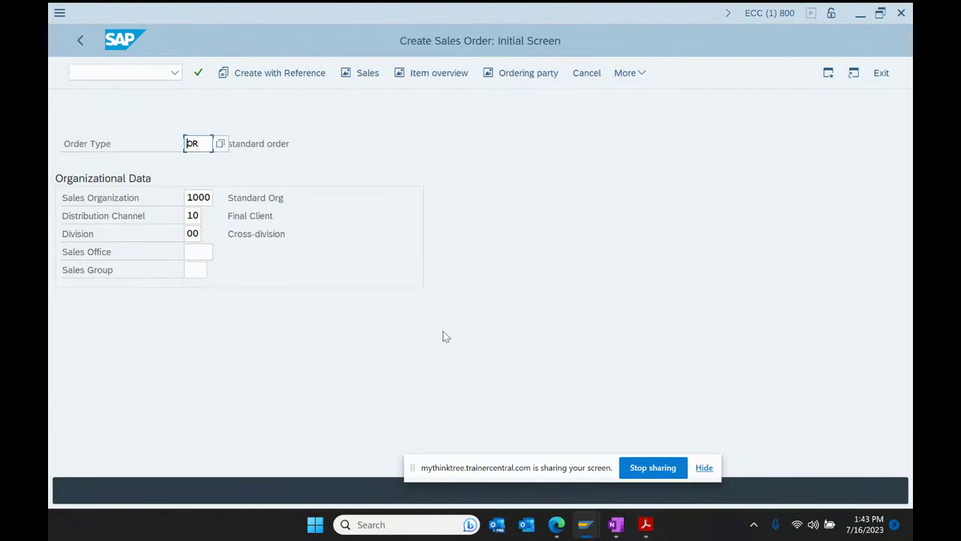
Step: Check the attendee list and the unanswered questions in the TrainerCentral session, and return to SAP
click(556, 531)
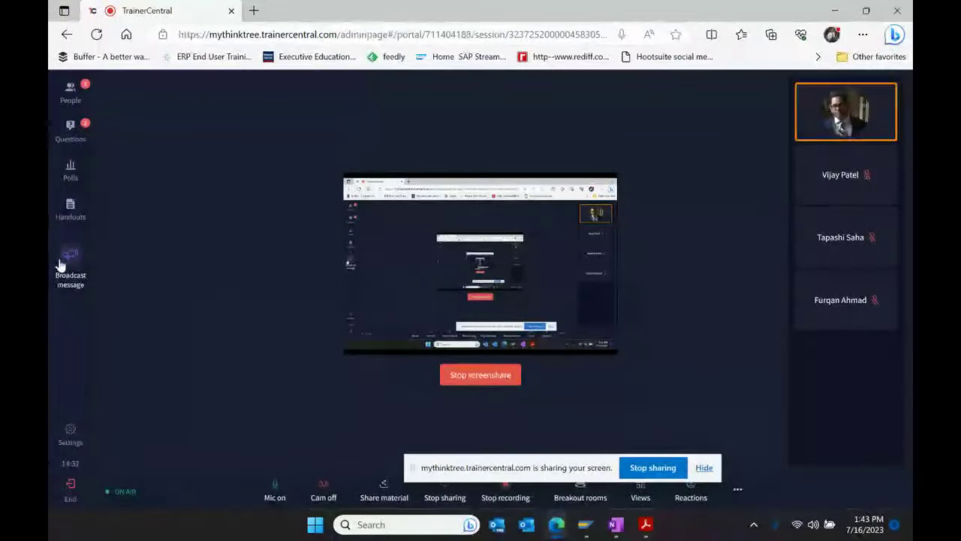
click(71, 133)
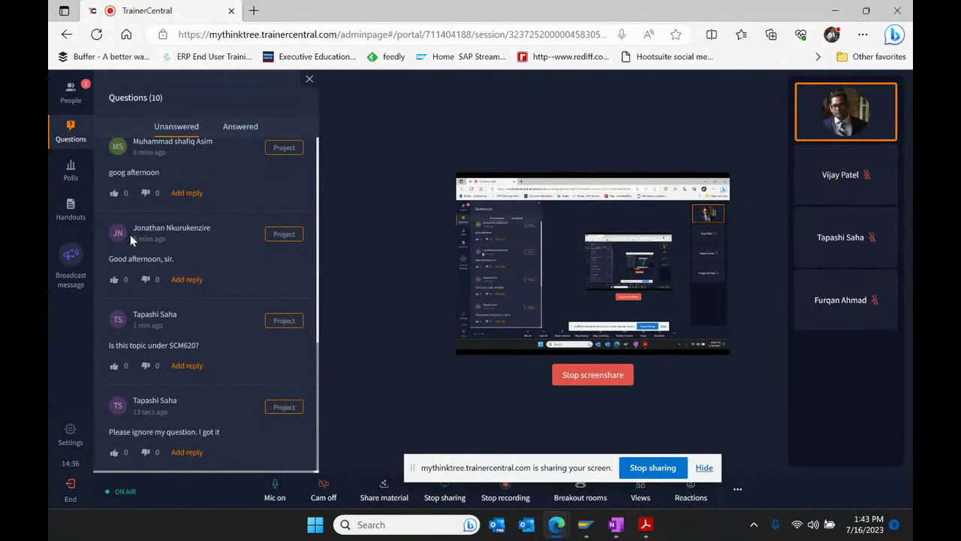
click(309, 79)
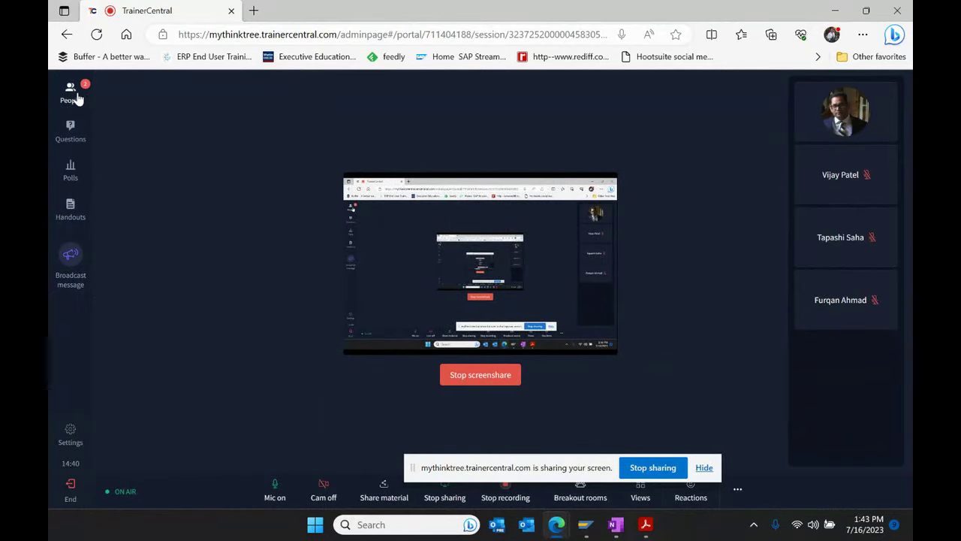
click(76, 96)
scroll(178, 270, down, 5)
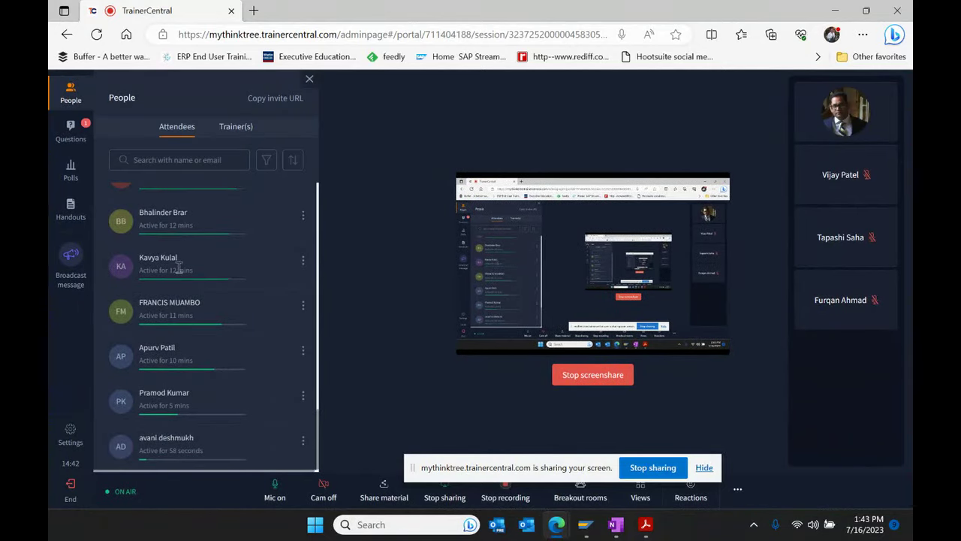
click(70, 129)
scroll(189, 350, down, 5)
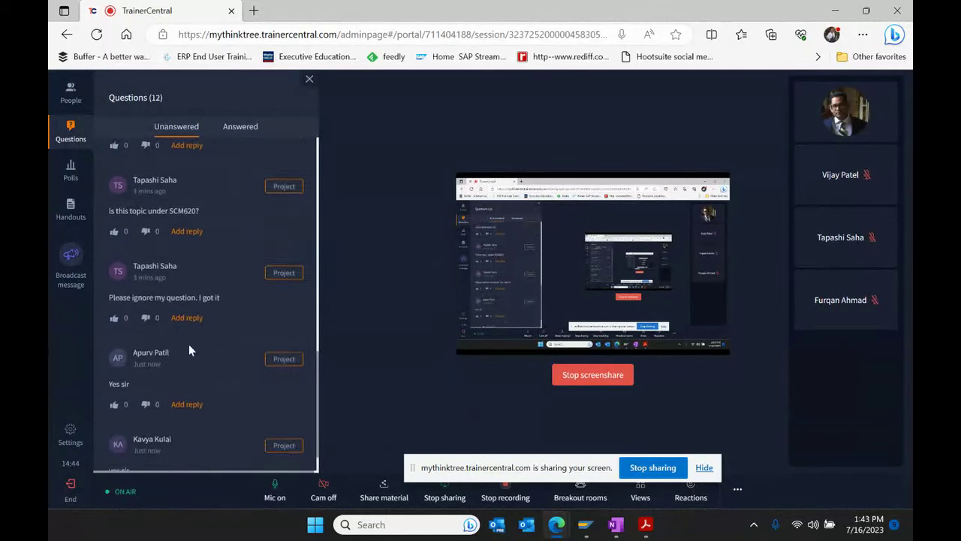
scroll(189, 350, down, 1)
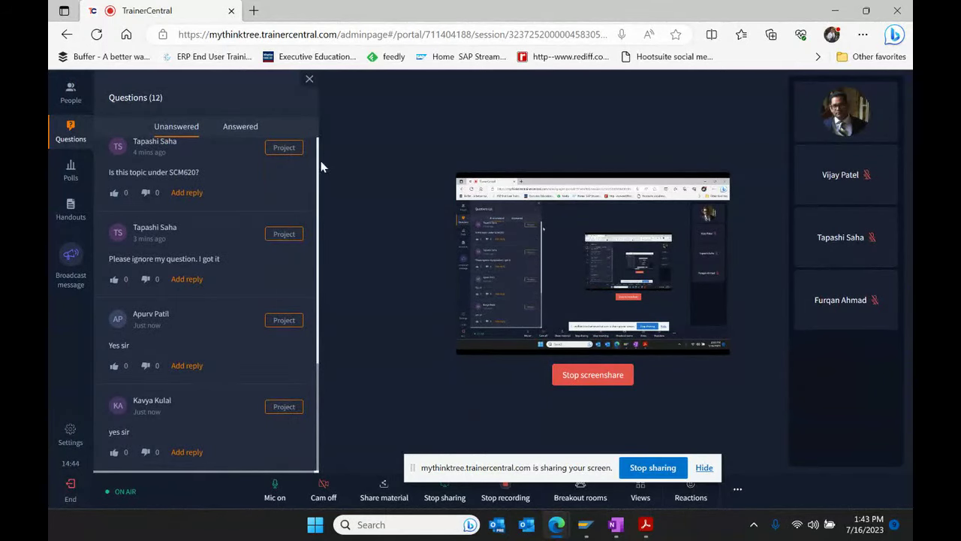
click(309, 78)
click(836, 11)
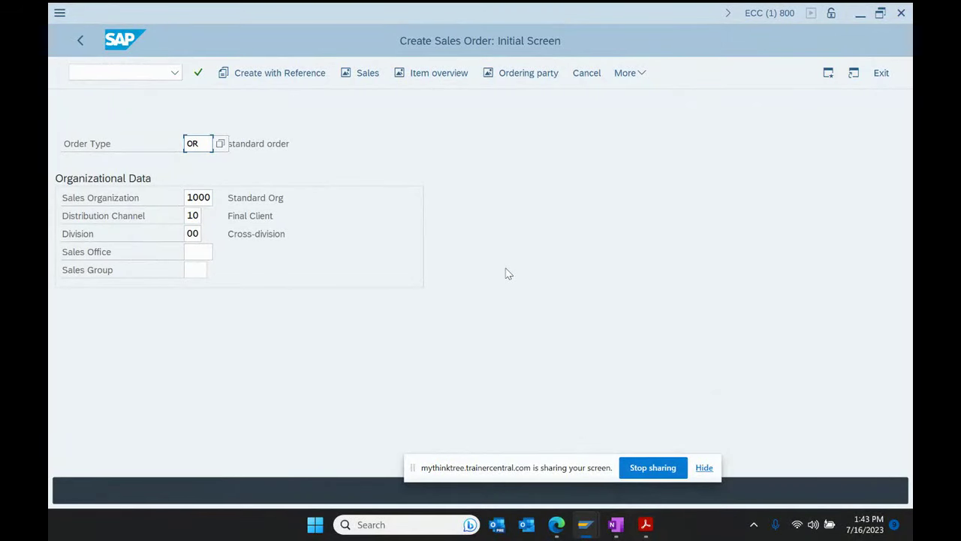
Step: Continue with the standard order (OR) and enter the previously used customer number as sold-to party
key(Return)
key(BackSpace)
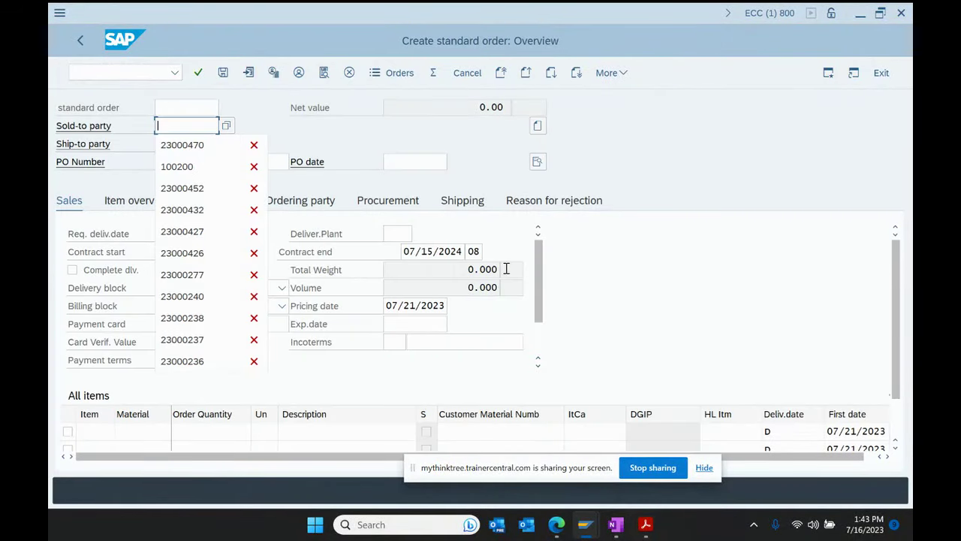
key(Down)
key(Return)
key(Return)
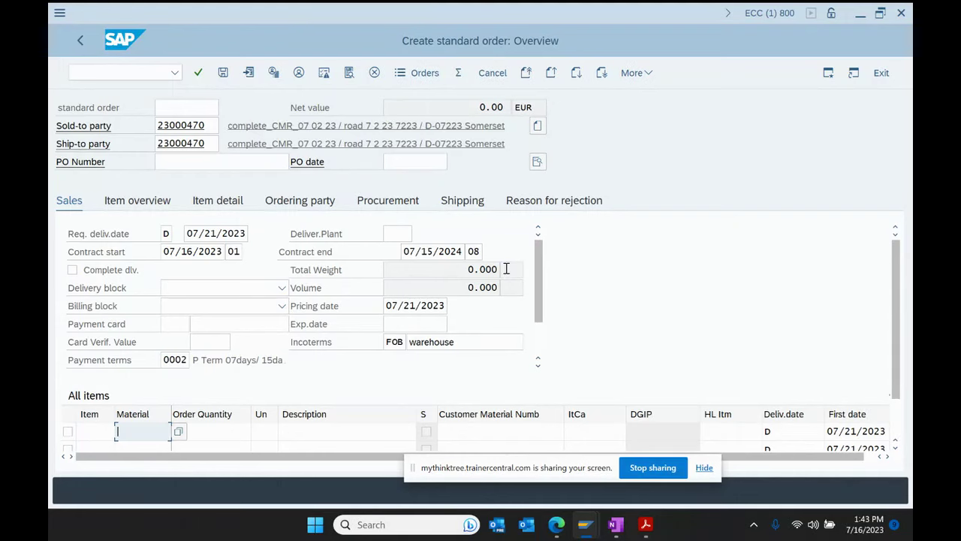
Step: Add material 18915 with an order quantity of 10 as the first order item
key(BackSpace)
key(Down)
key(Return)
key(Tab)
text(10)
key(Return)
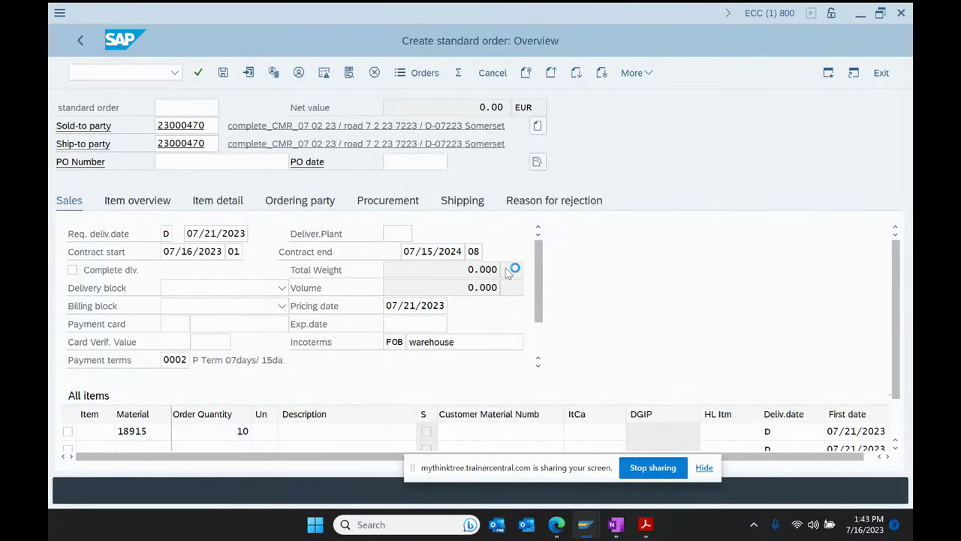
Step: Fill in the customer's PO number, set the PO date to 07/15/2023 and save the sales order
click(193, 160)
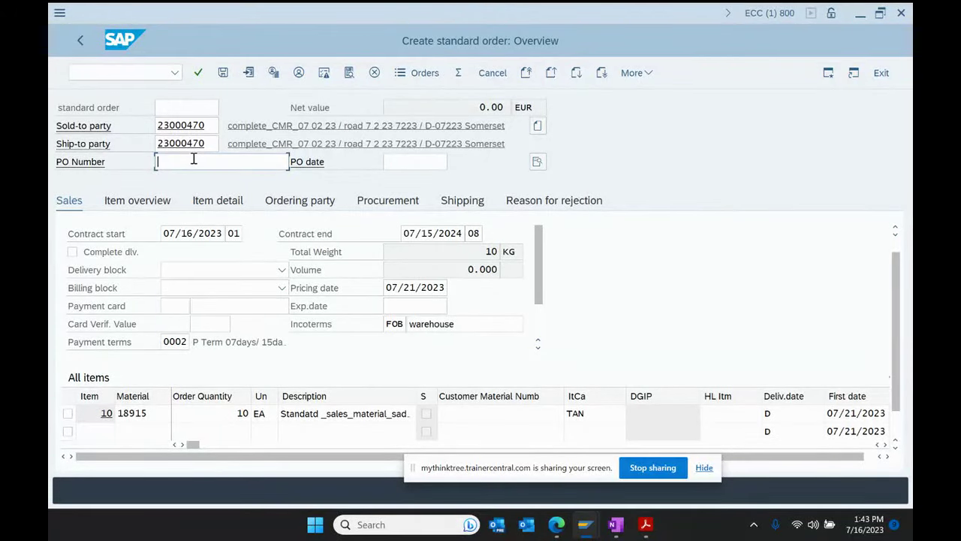
text(11)
key(Down)
key(Return)
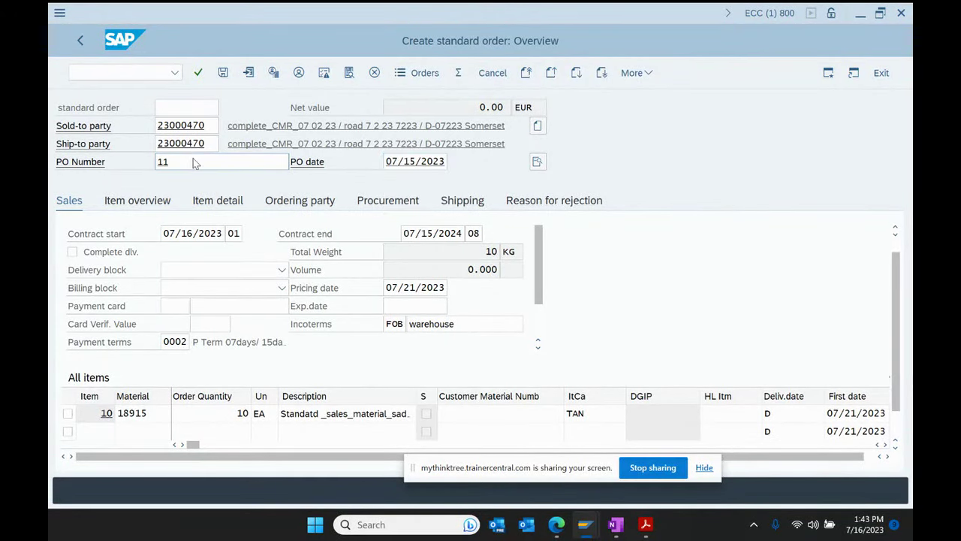
key(Return)
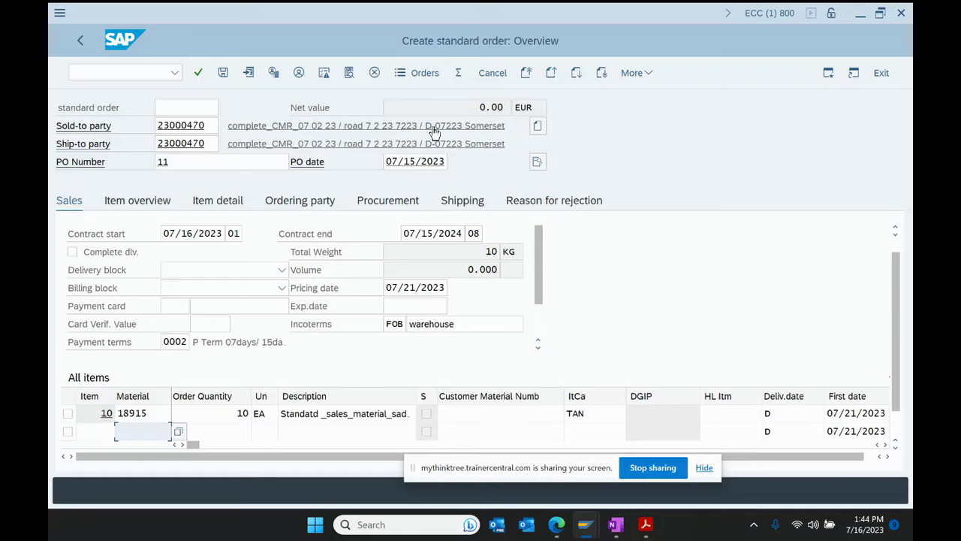
click(222, 78)
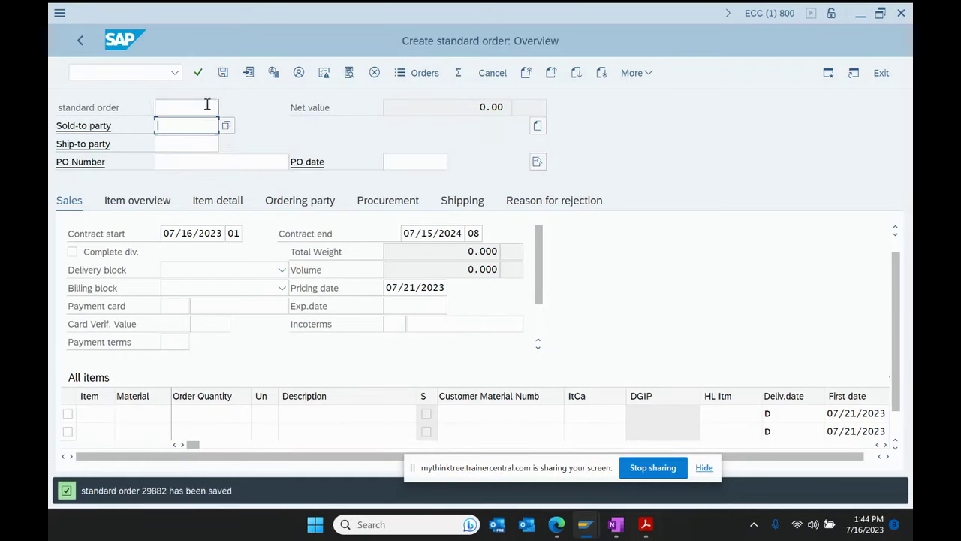
Step: Return to SAP Easy Access and open VL01N - With Reference to Sales Order from the Logistics Execution outbound delivery branch
click(76, 42)
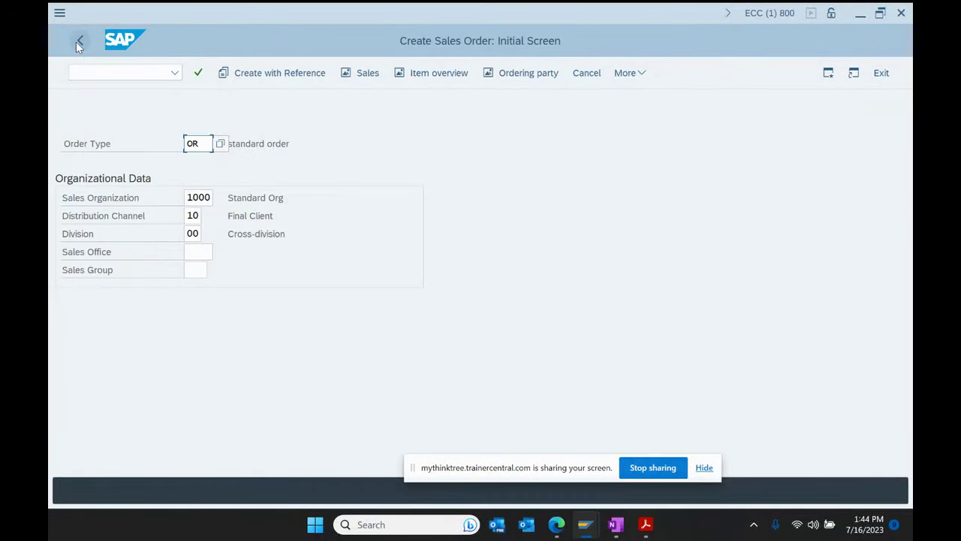
click(76, 41)
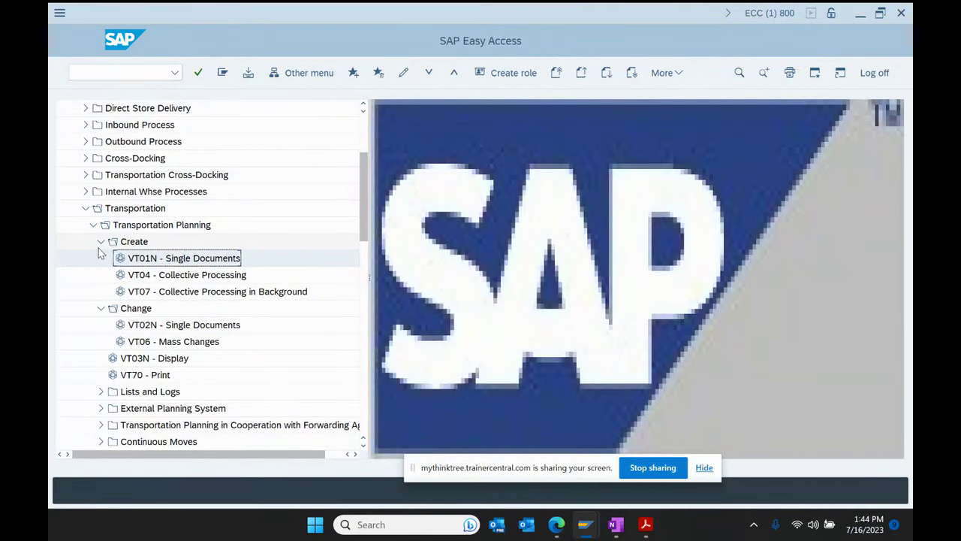
scroll(86, 210, up, 1)
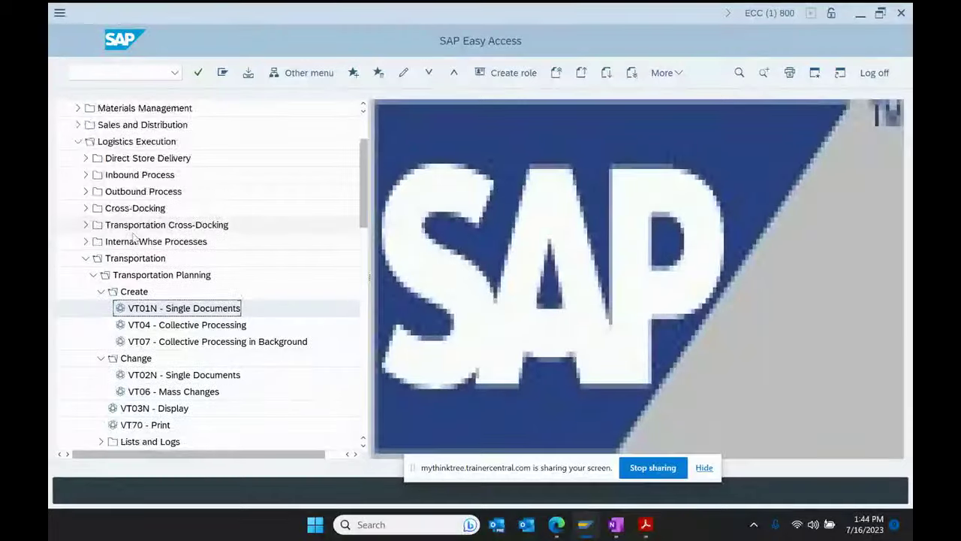
click(96, 193)
click(86, 192)
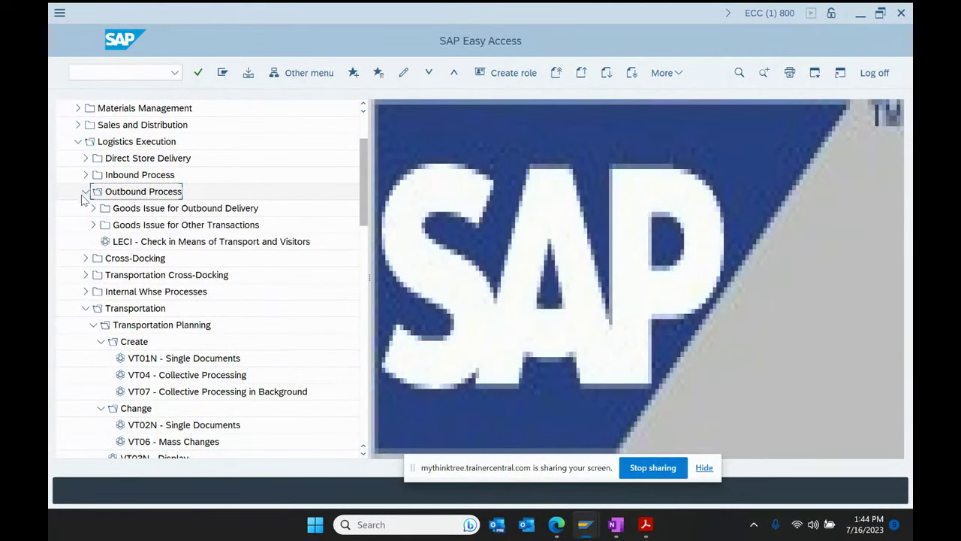
click(93, 208)
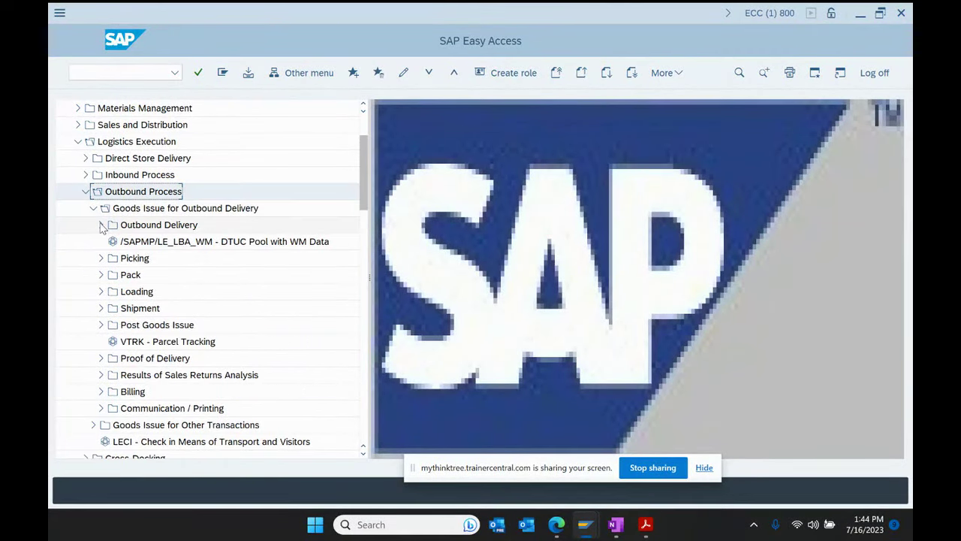
click(101, 225)
click(108, 241)
click(116, 257)
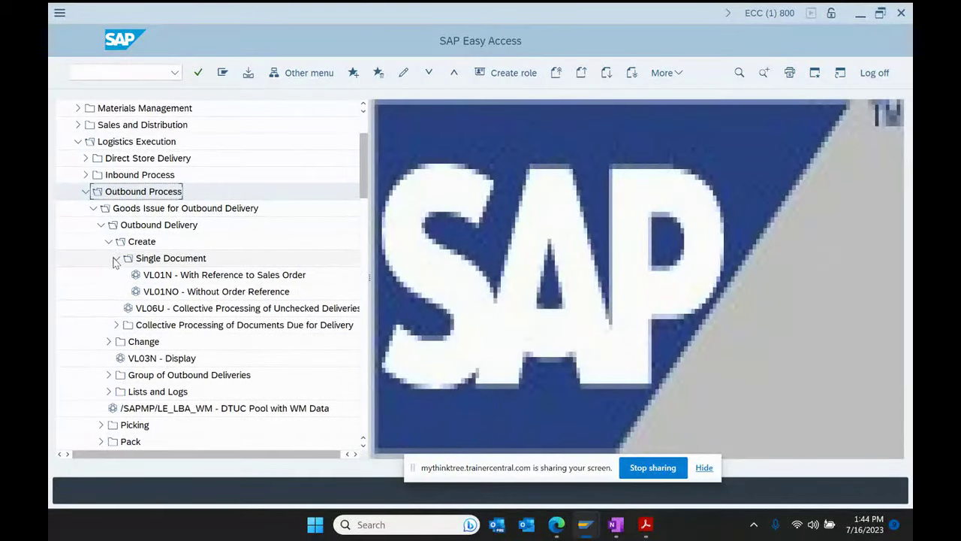
double_click(206, 276)
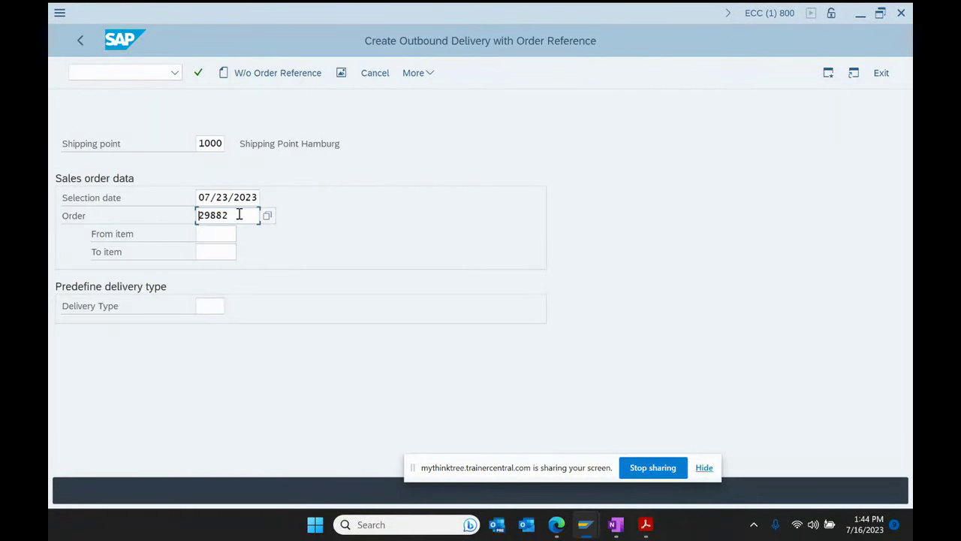
Step: Copy the sales order number from the delivery screen into the OneNote line "Create a sales order ... VA01"
drag(239, 217, 106, 229)
key(ctrl+c)
click(616, 481)
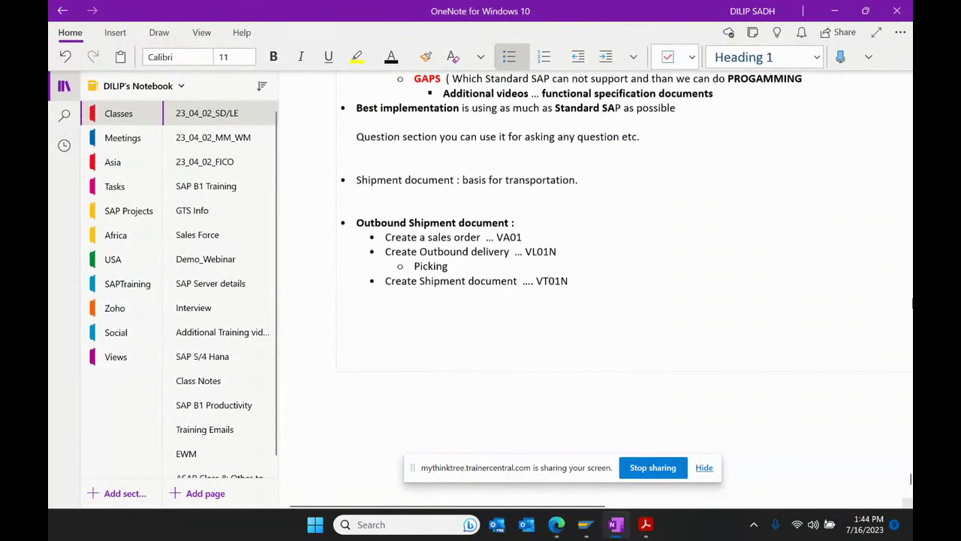
key(ctrl+v)
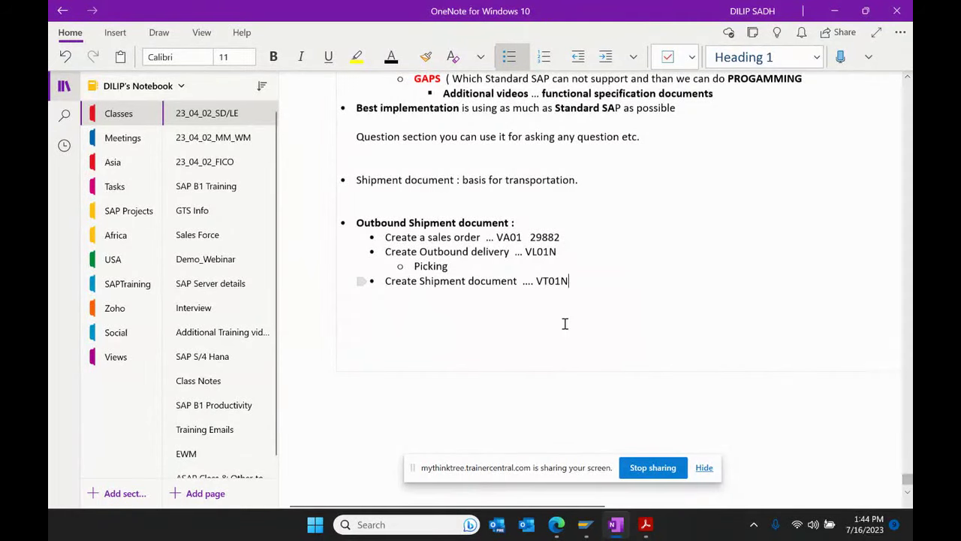
Step: Back in SAP, start the delivery for the sales order and enter storage location 0001 and picked quantity 10 for item 10
mouse_move(593, 518)
click(644, 451)
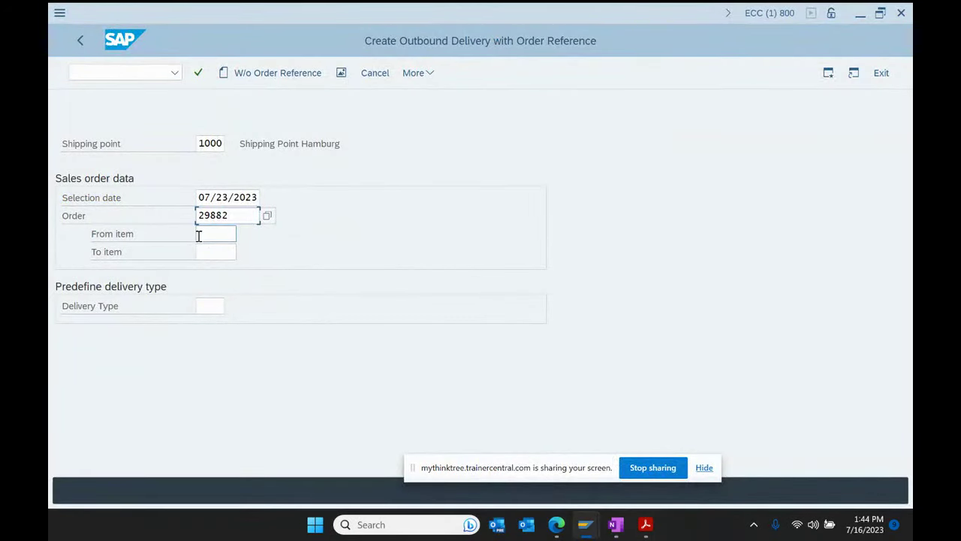
key(Return)
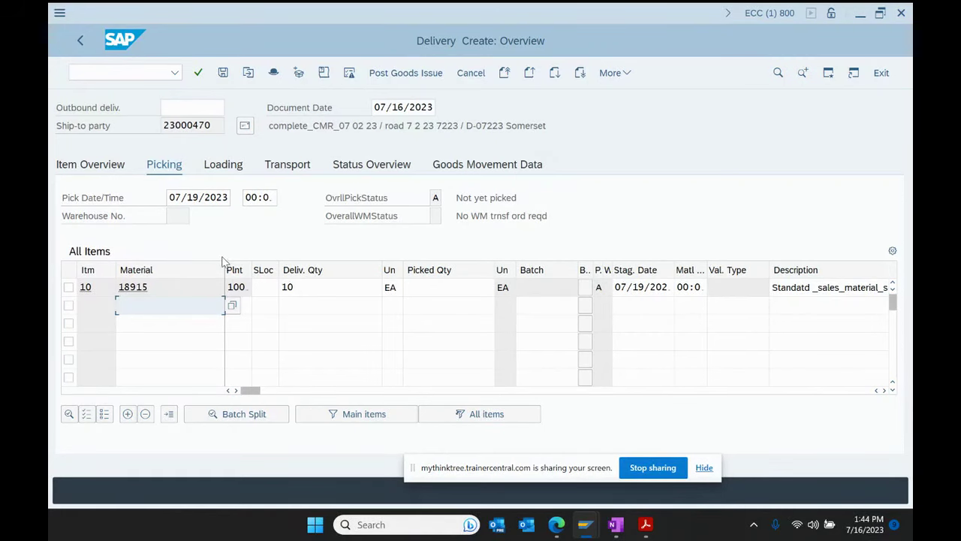
click(265, 286)
text(001)
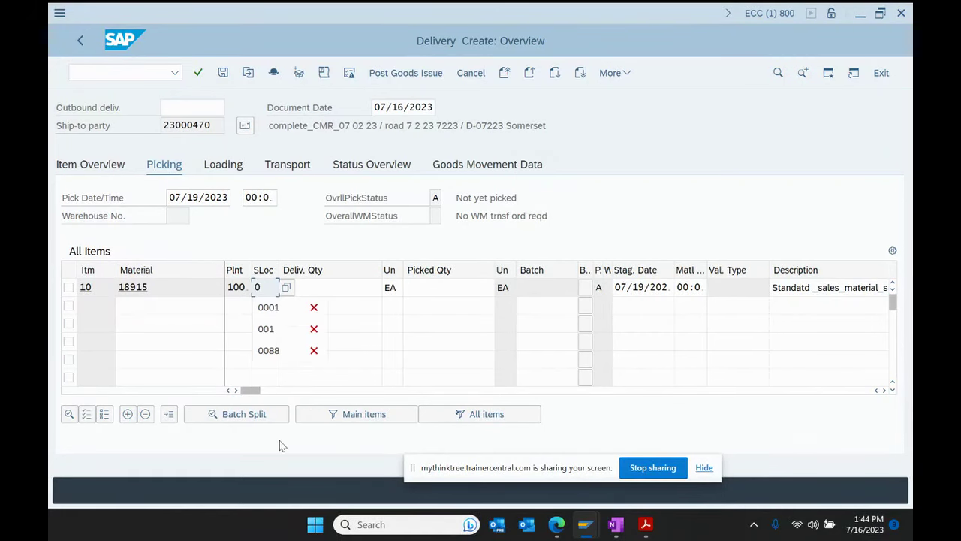
click(440, 286)
text(10)
key(Return)
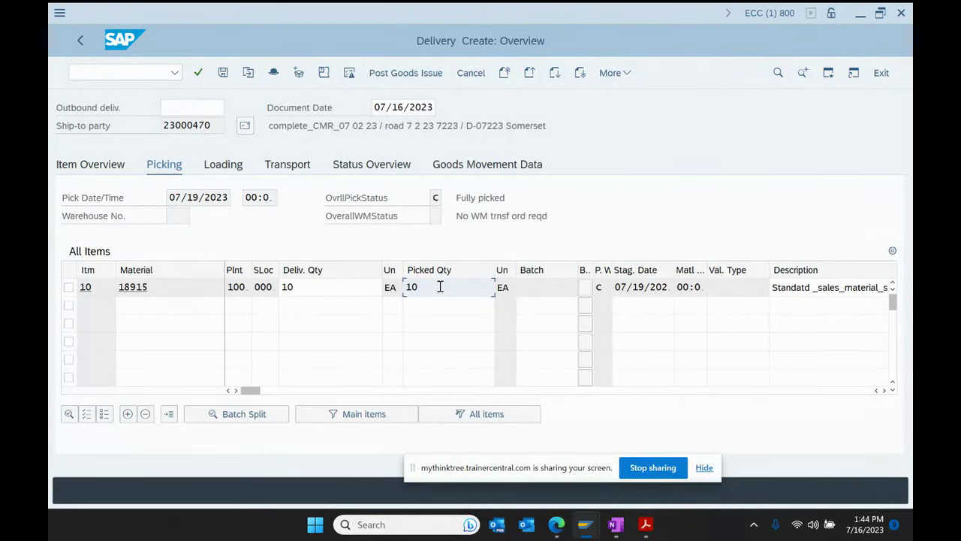
Step: Clear the route R000TS from the delivery's transport data and accept the resulting message
click(289, 167)
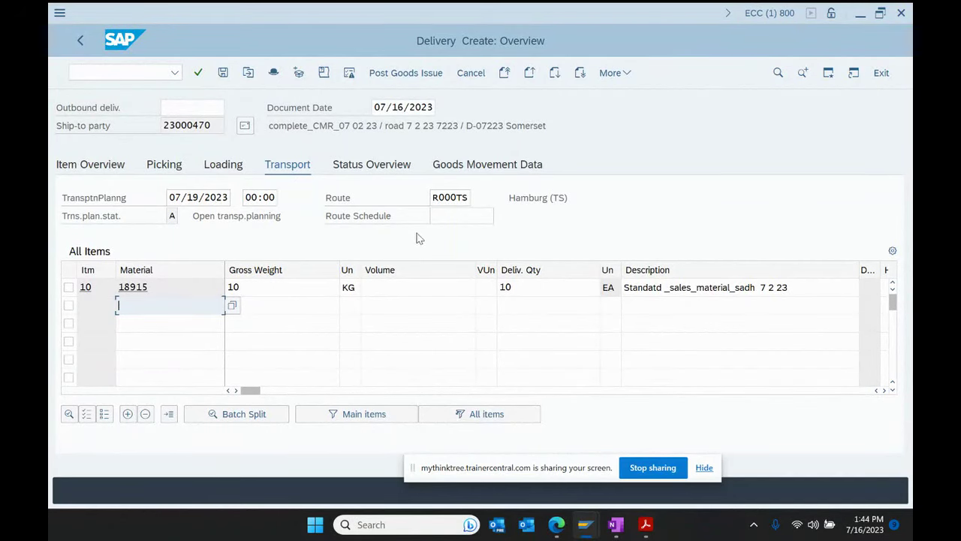
double_click(450, 198)
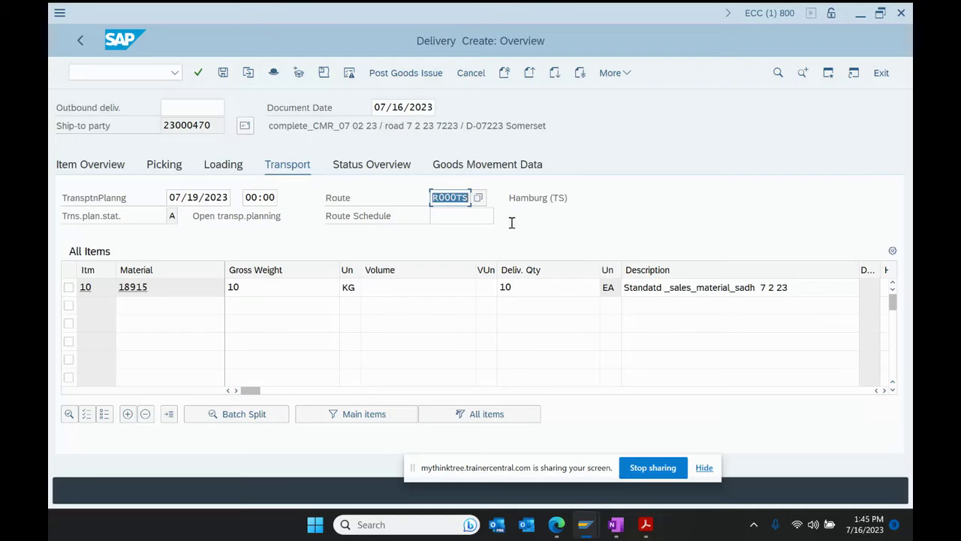
key(BackSpace)
key(Return)
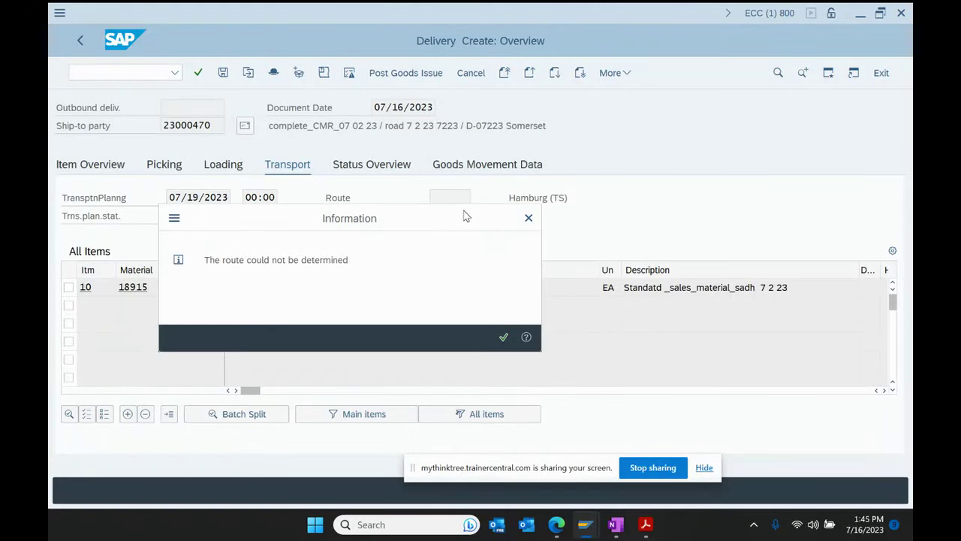
click(501, 337)
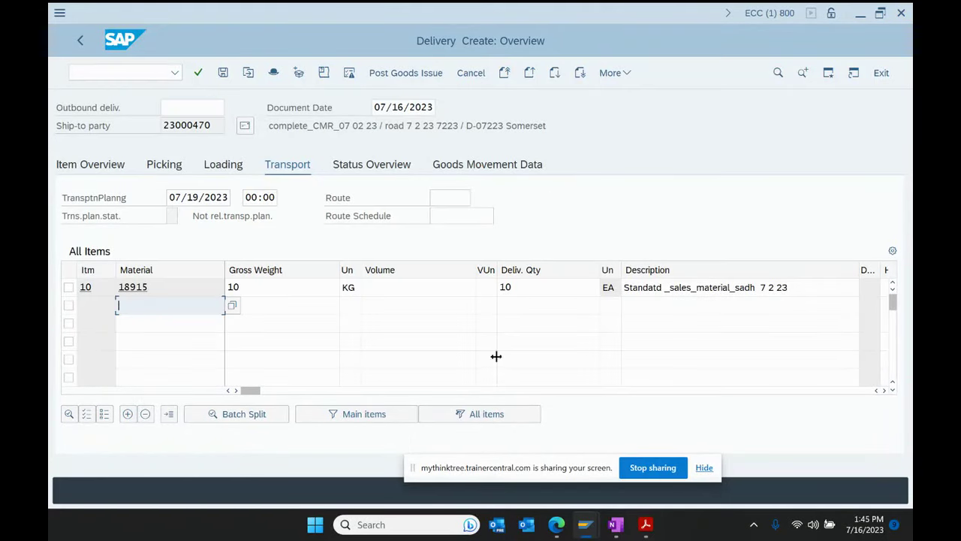
click(462, 201)
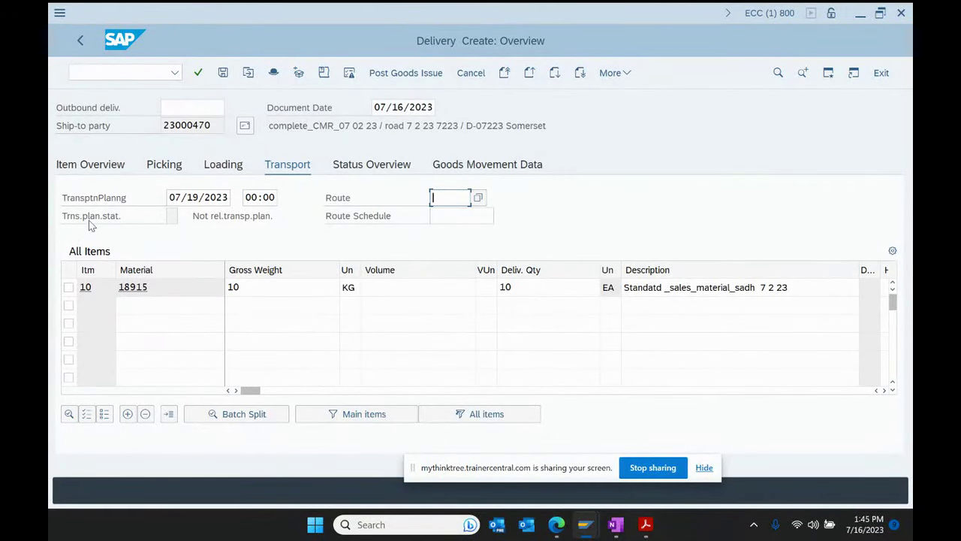
Step: Check the delivery's transportation planning status, set its route to R00100, and save the delivery
click(171, 219)
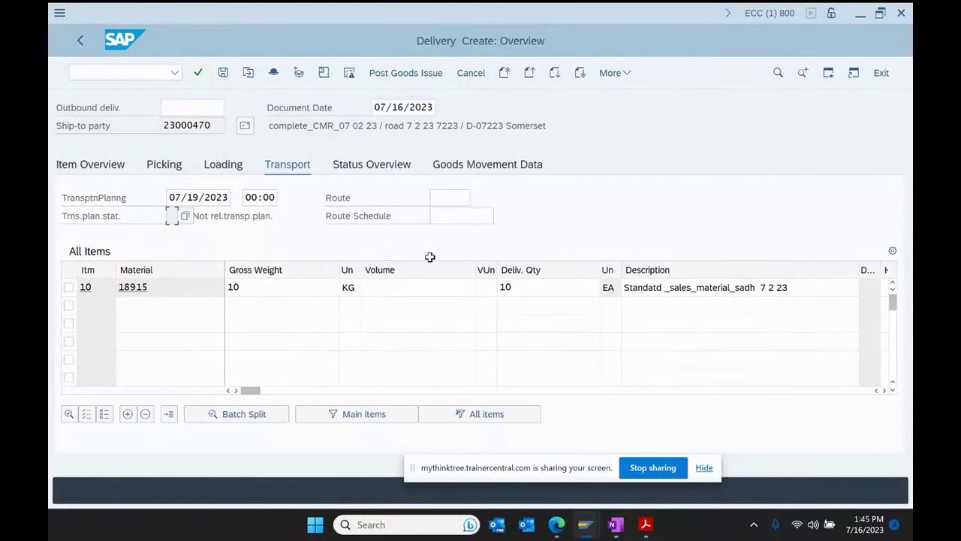
drag(277, 220, 160, 230)
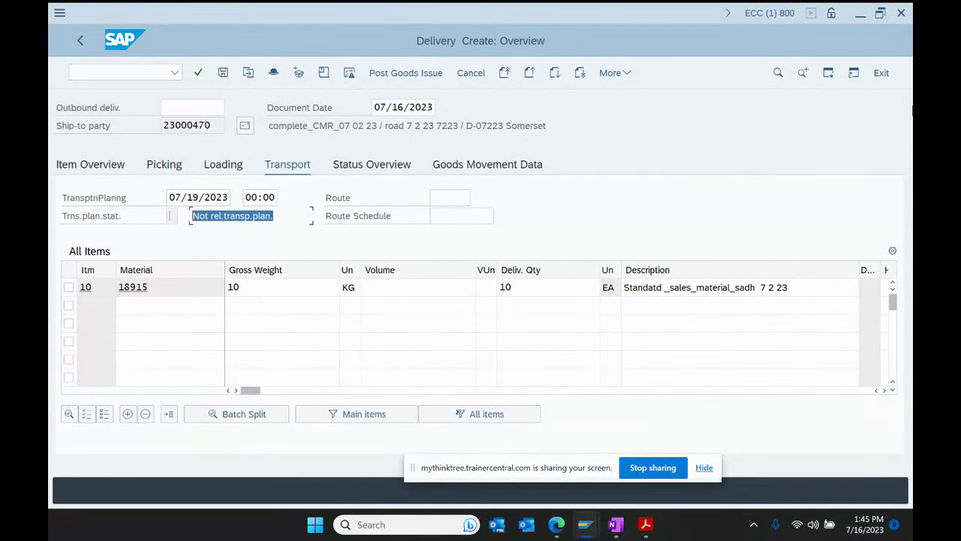
click(456, 199)
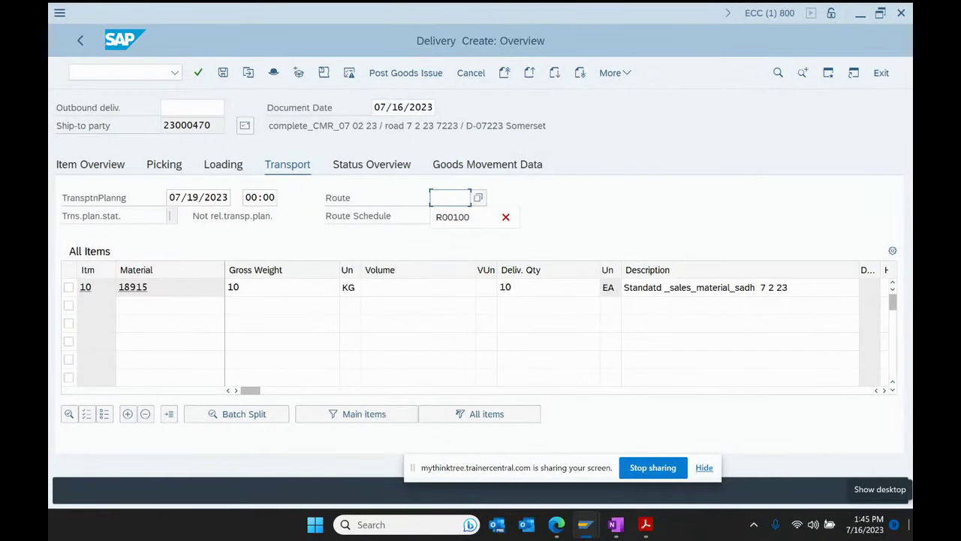
key(Down)
key(Return)
key(Return)
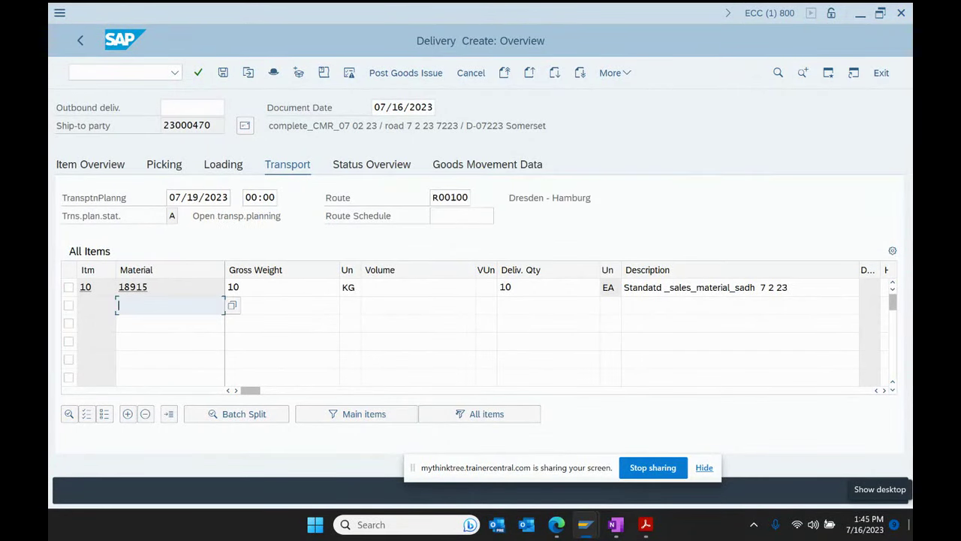
click(443, 217)
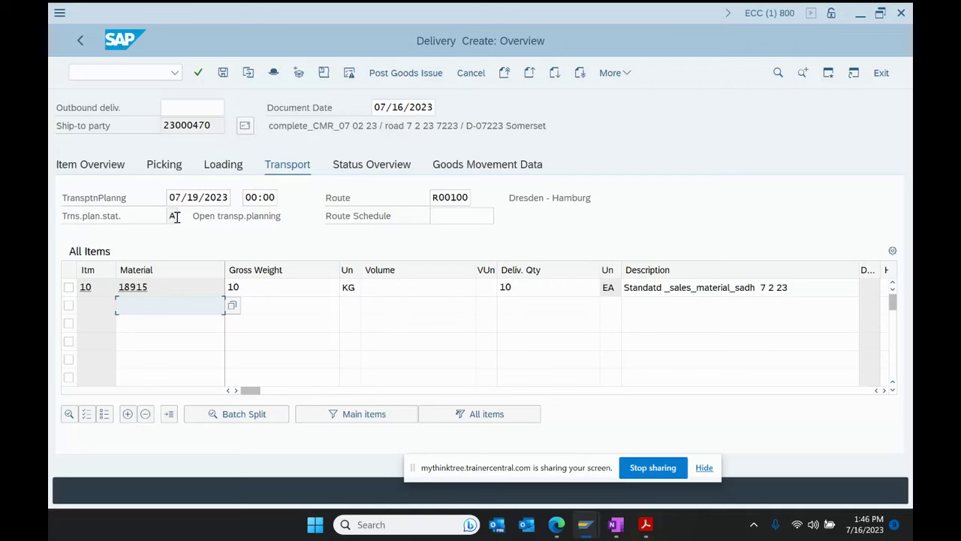
click(224, 73)
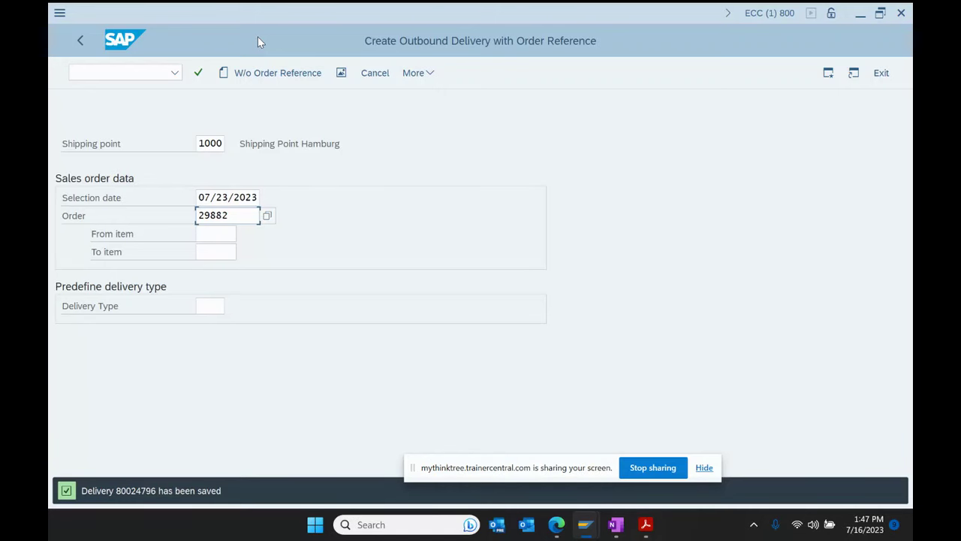
Step: Return to SAP Easy Access and open VL03N - Display for outbound deliveries
click(78, 39)
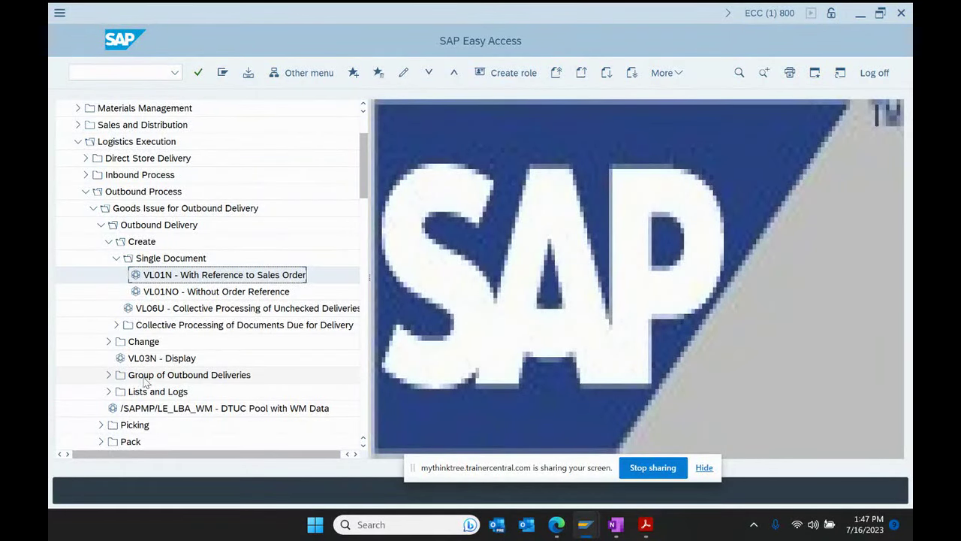
click(155, 360)
double_click(155, 359)
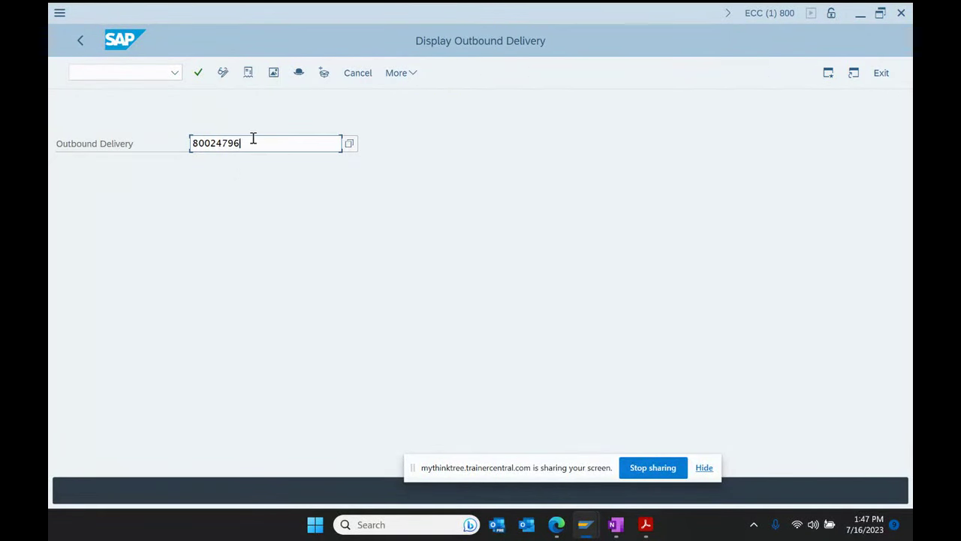
Step: Copy the outbound delivery number into the OneNote line "Create Outbound delivery ... VL01N"
drag(253, 140, 82, 160)
key(ctrl+c)
click(414, 324)
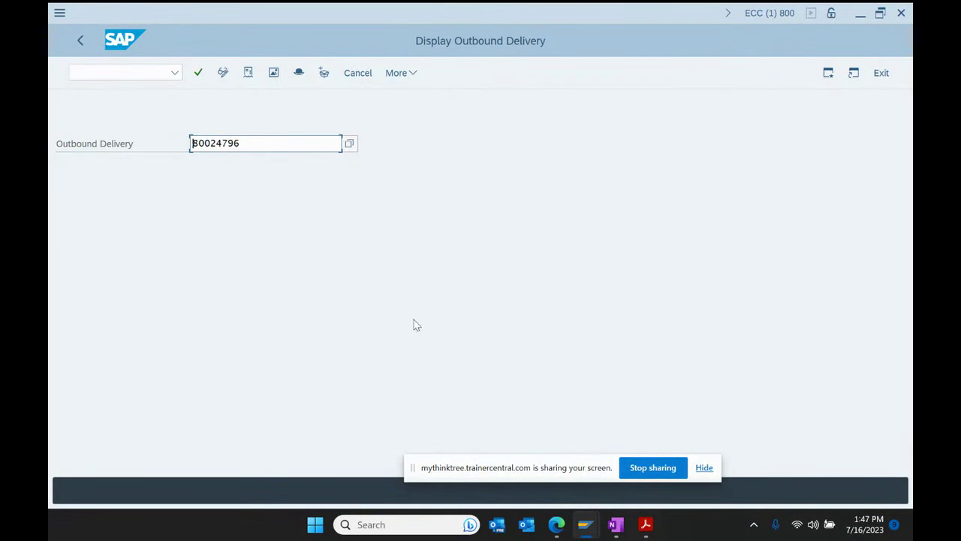
click(615, 525)
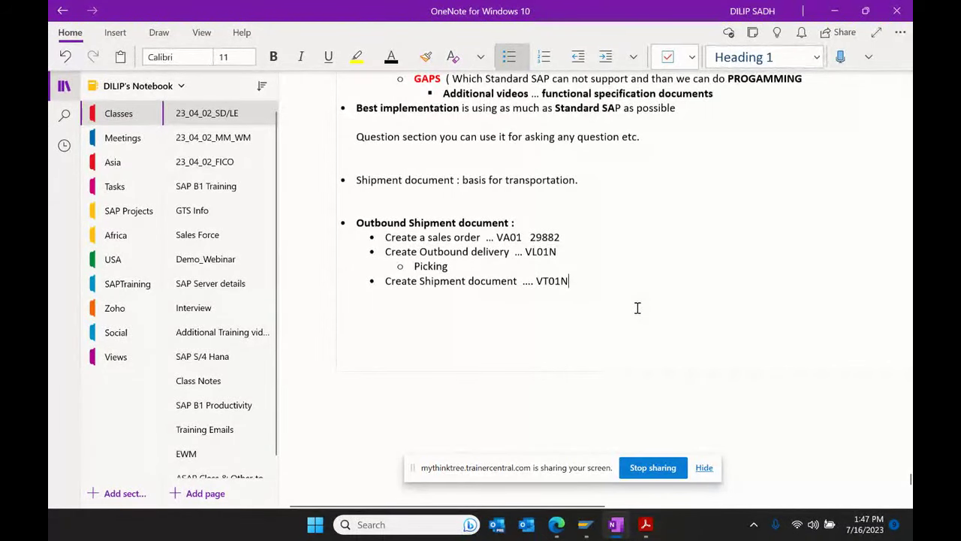
click(628, 250)
key(ctrl+v)
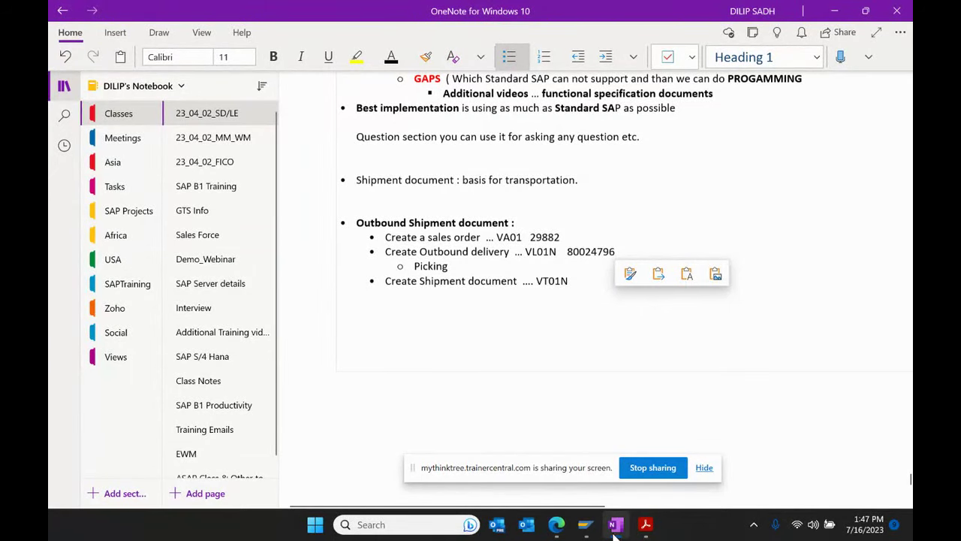
Step: Switch back to SAP, return to SAP Easy Access and collapse the Outbound Process branch
mouse_move(586, 524)
click(607, 479)
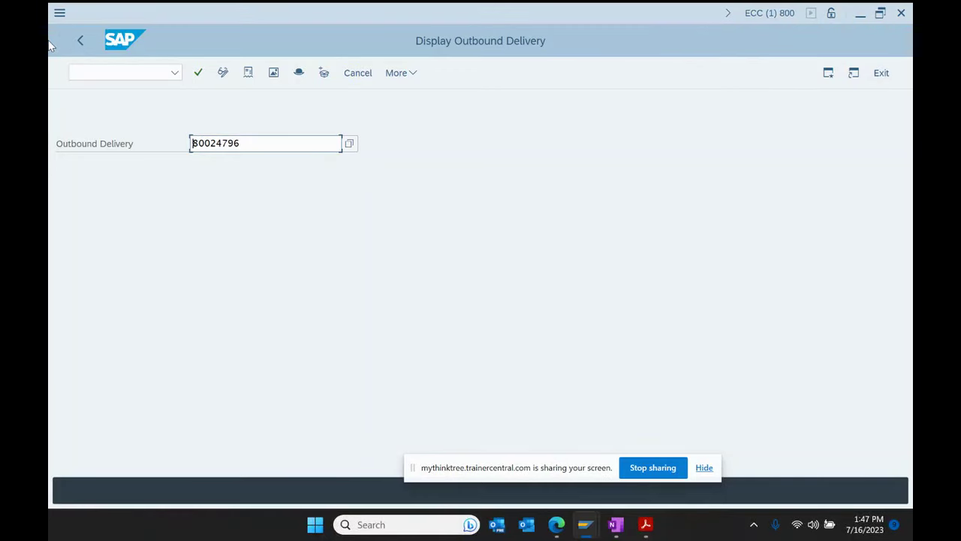
click(79, 38)
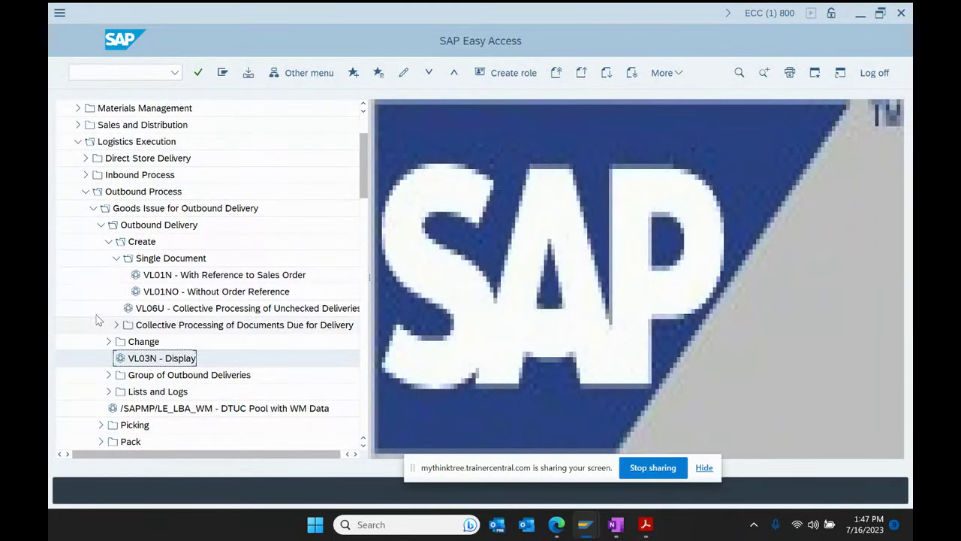
click(85, 192)
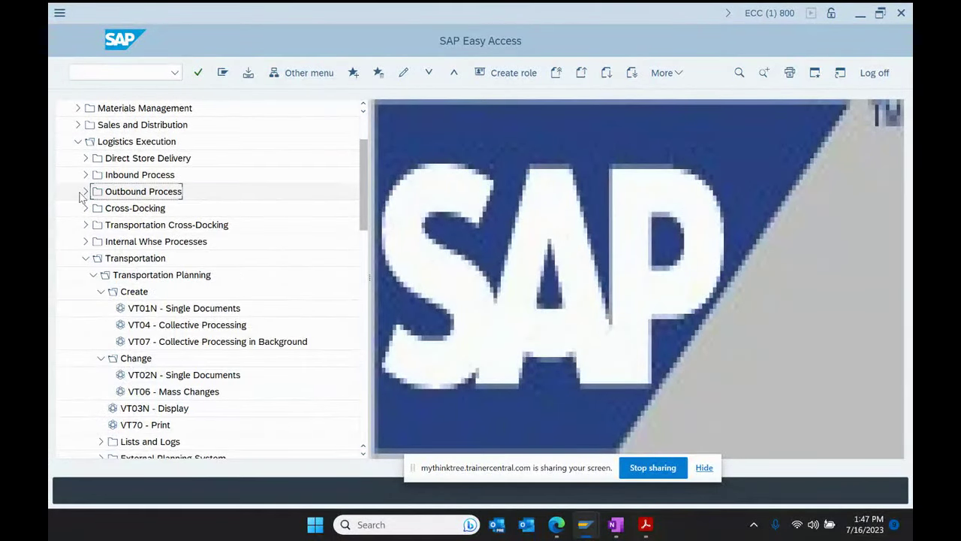
Step: Walk through Logistics Execution, Transportation, Transportation Planning and its Create transactions, and open VT01N - Single Documents
click(143, 259)
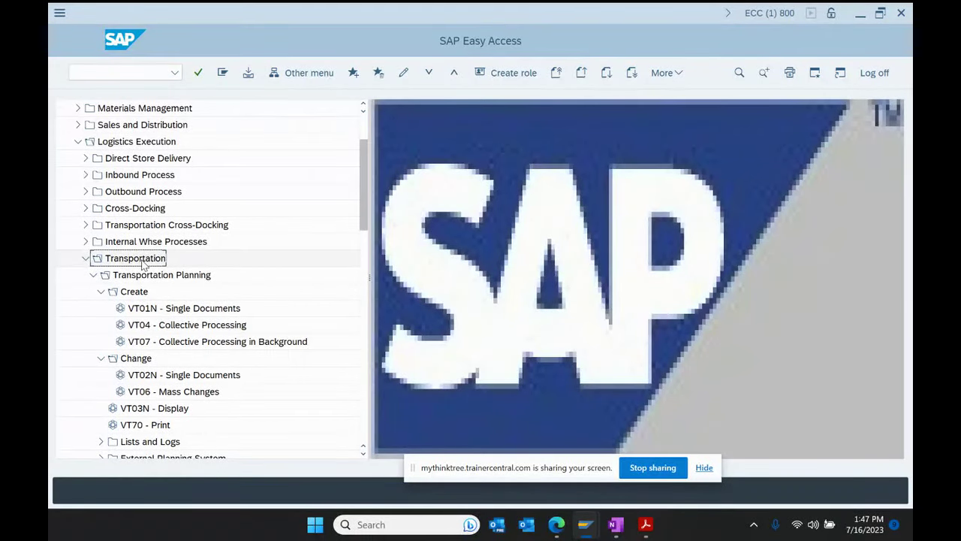
scroll(142, 260, up, 1)
click(116, 145)
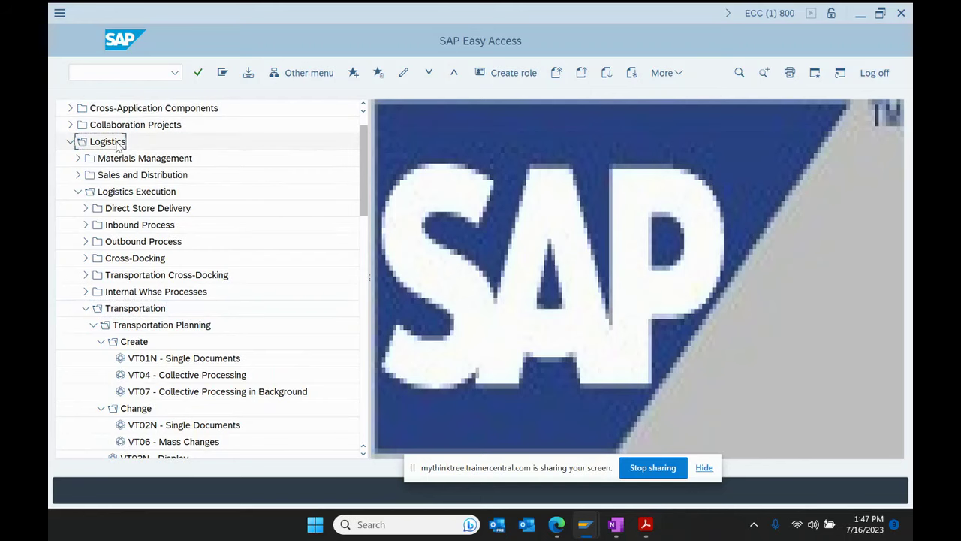
click(133, 193)
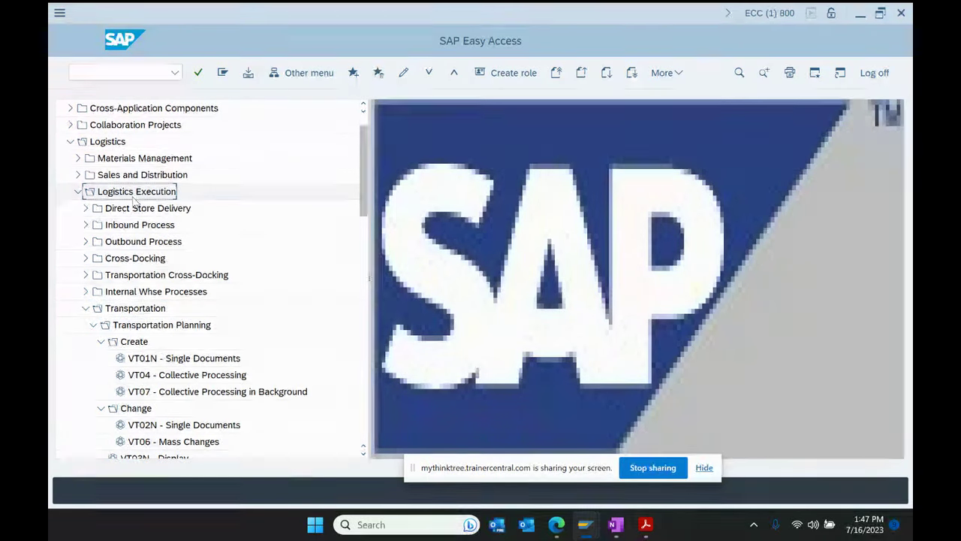
click(131, 311)
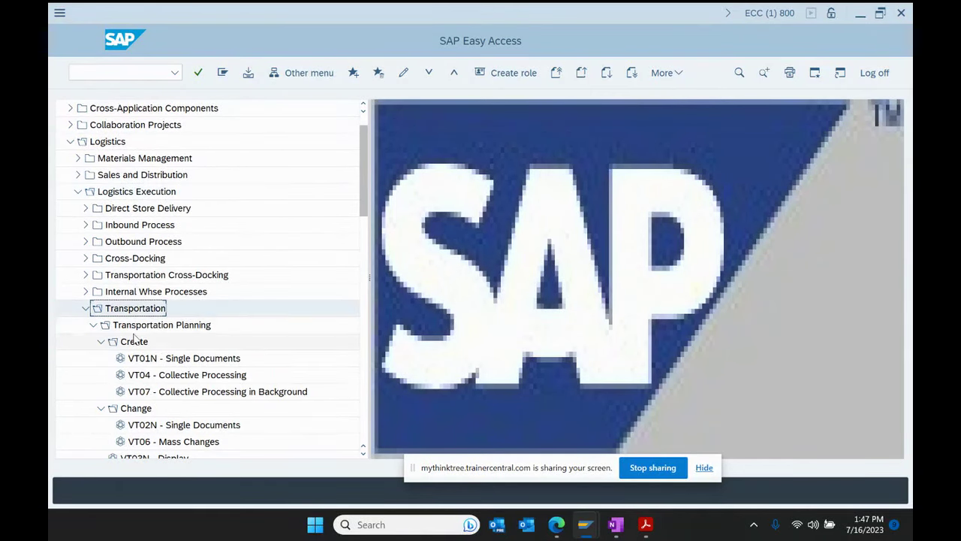
click(148, 328)
click(136, 342)
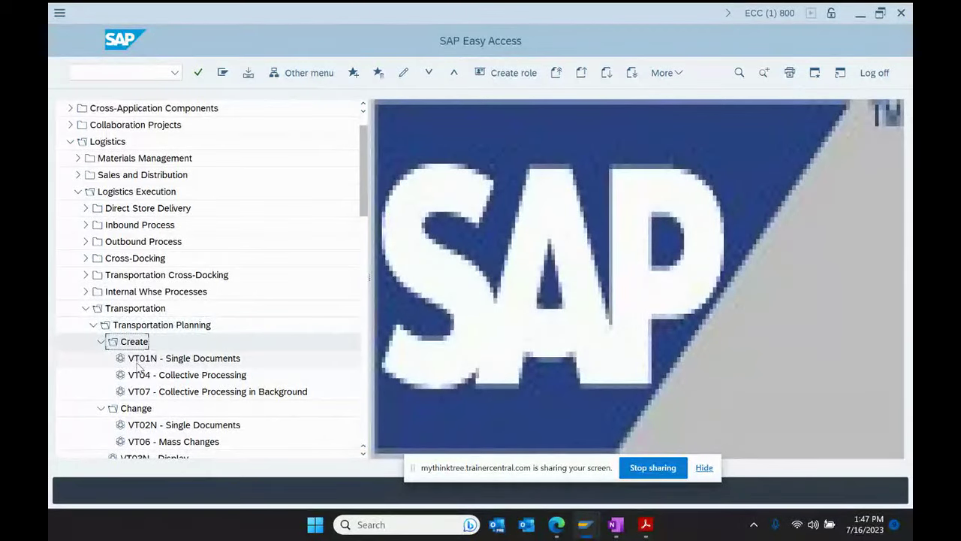
click(141, 360)
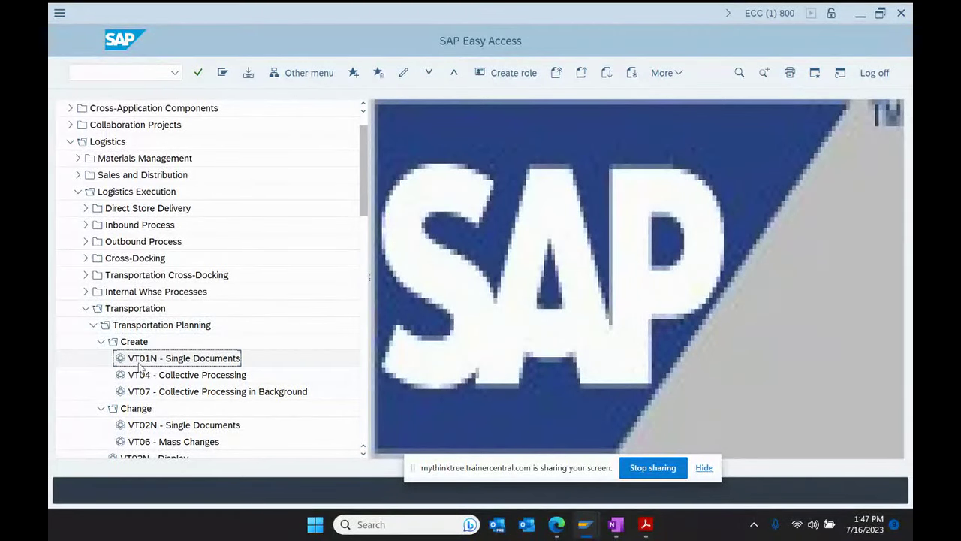
double_click(228, 364)
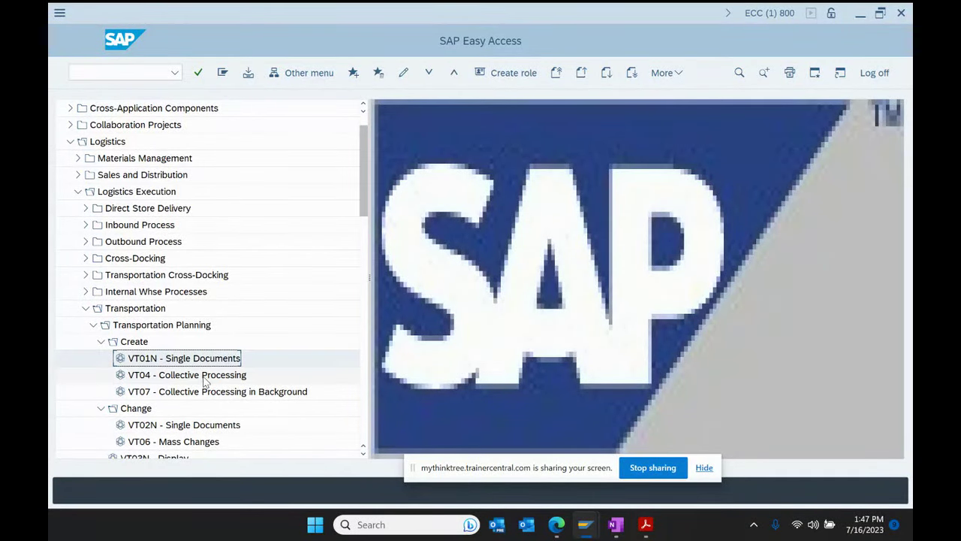
click(205, 378)
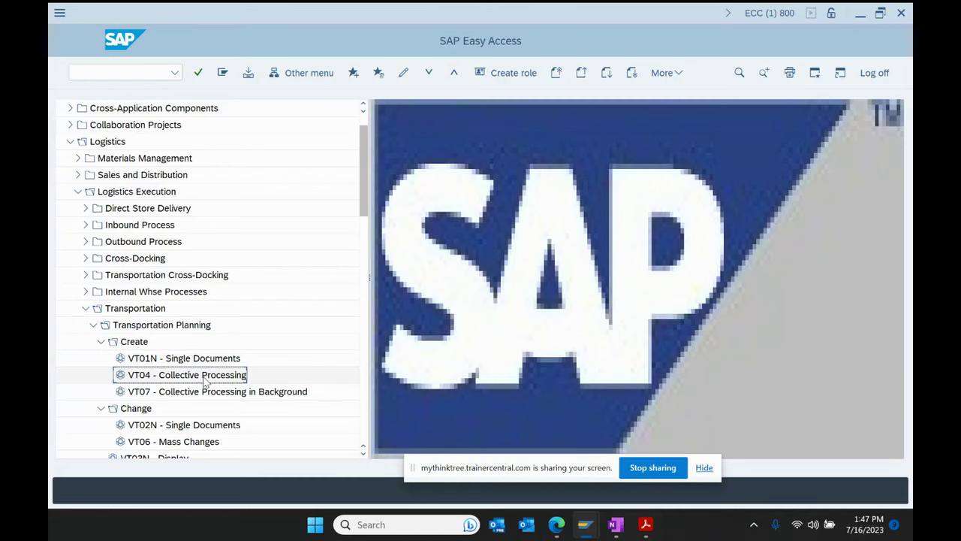
click(200, 398)
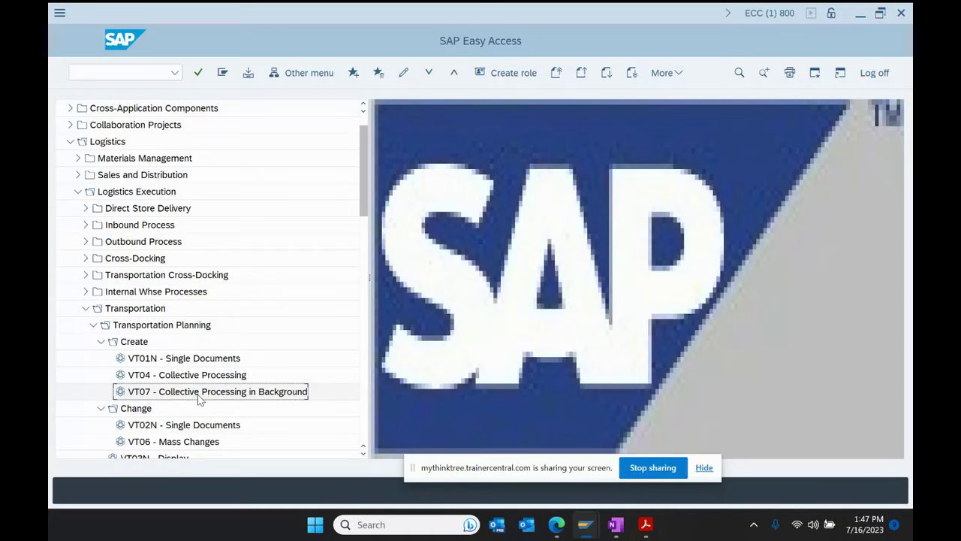
double_click(184, 361)
Step: Review the outbound shipment steps in OneNote and return to the Create Shipment initial screen in SAP
click(615, 524)
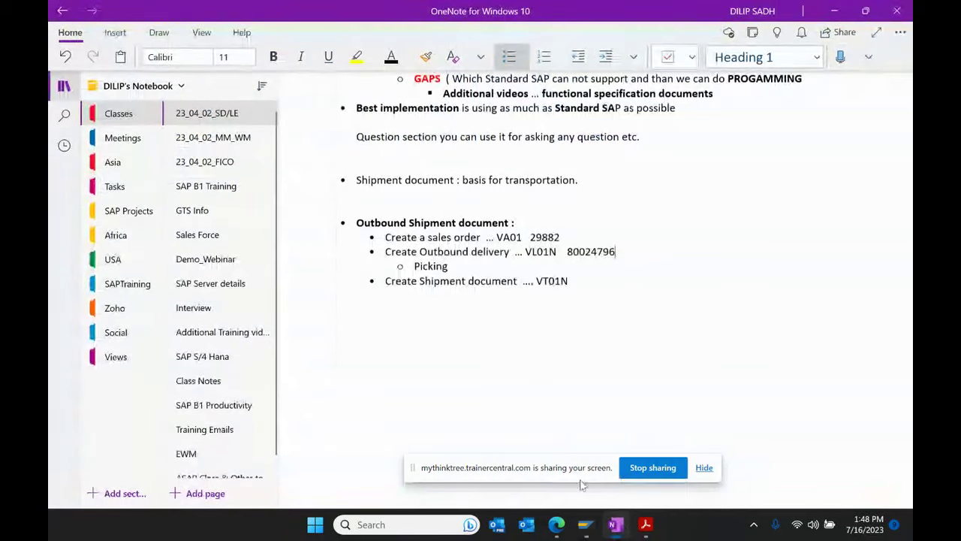
mouse_move(596, 534)
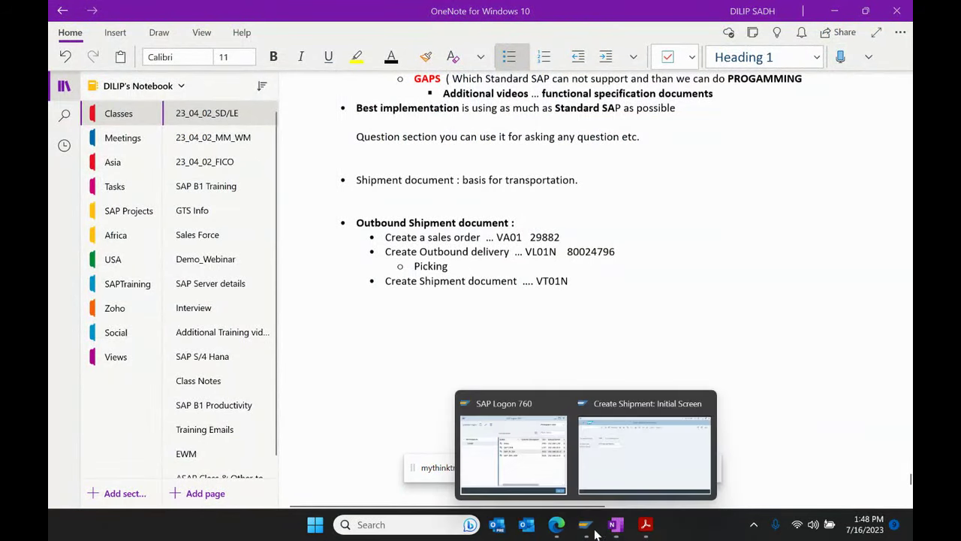
click(644, 447)
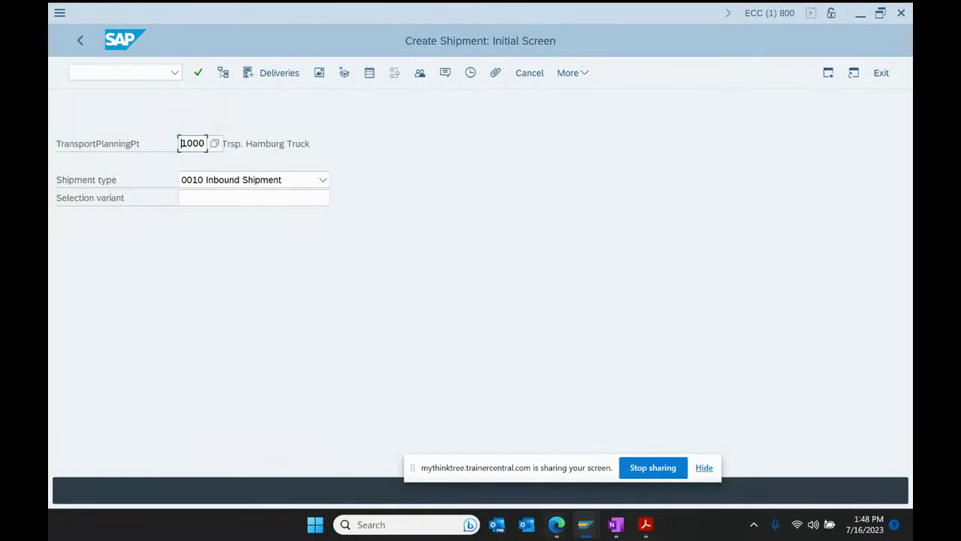
Step: In OneNote, add the bullet "Transportation Planning point : org unit which is responsible for transportation function" below the shipment document definition
click(615, 525)
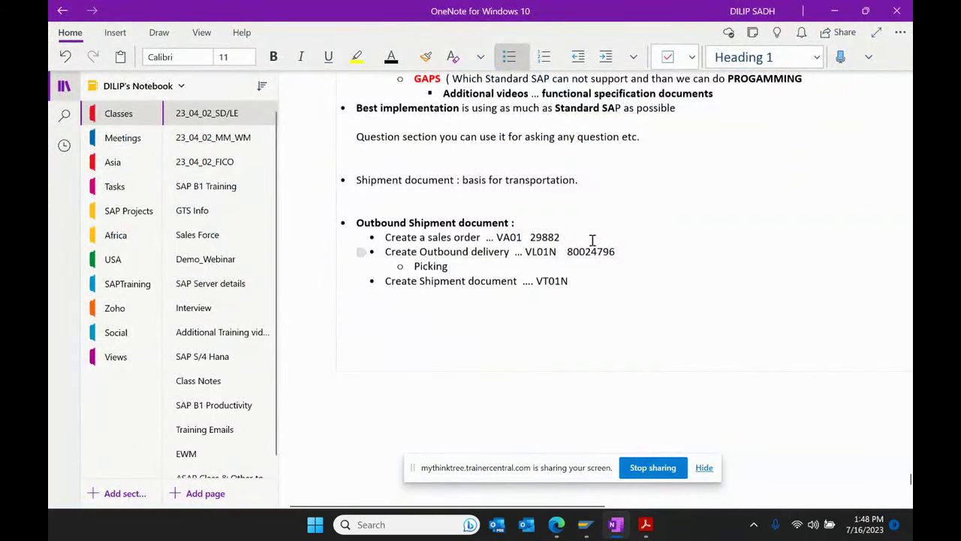
click(646, 197)
key(Return)
key(Return)
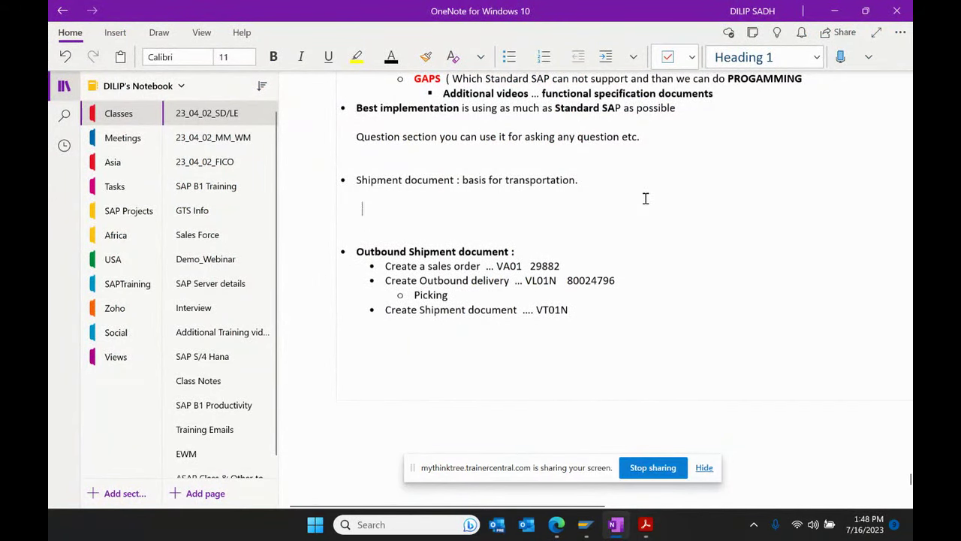
key(ctrl+period)
text(tr)
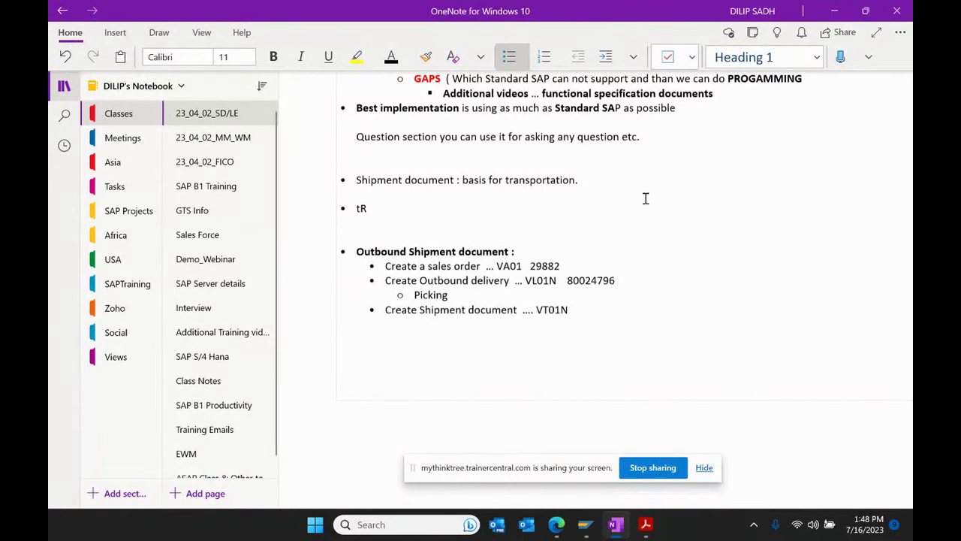
key(BackSpace)
key(BackSpace)
text(Transportation Pla)
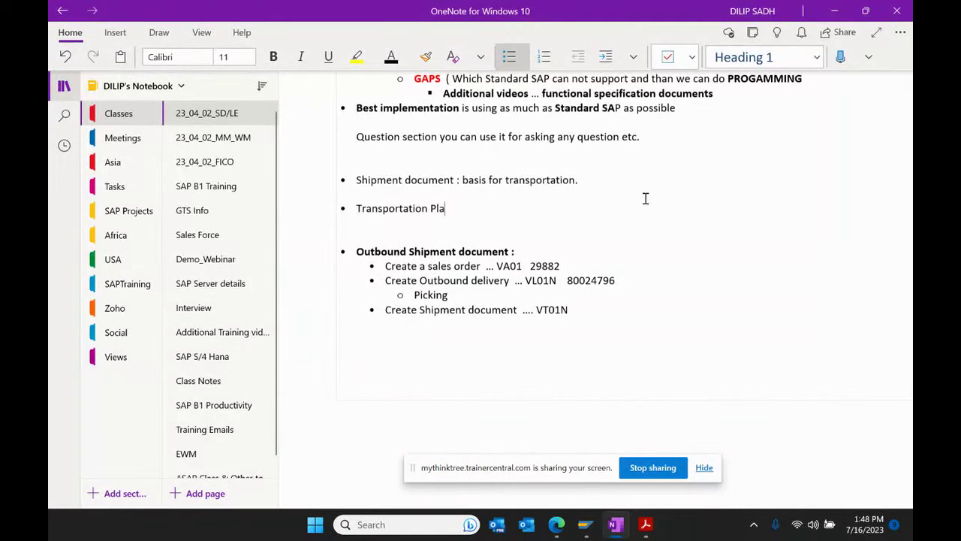
text(nning point  : org u)
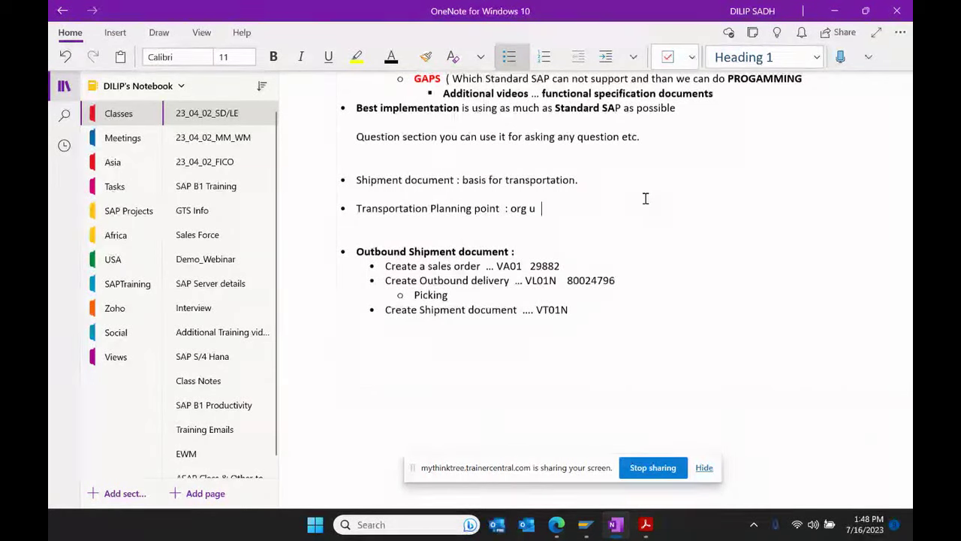
text(nit wh ich s)
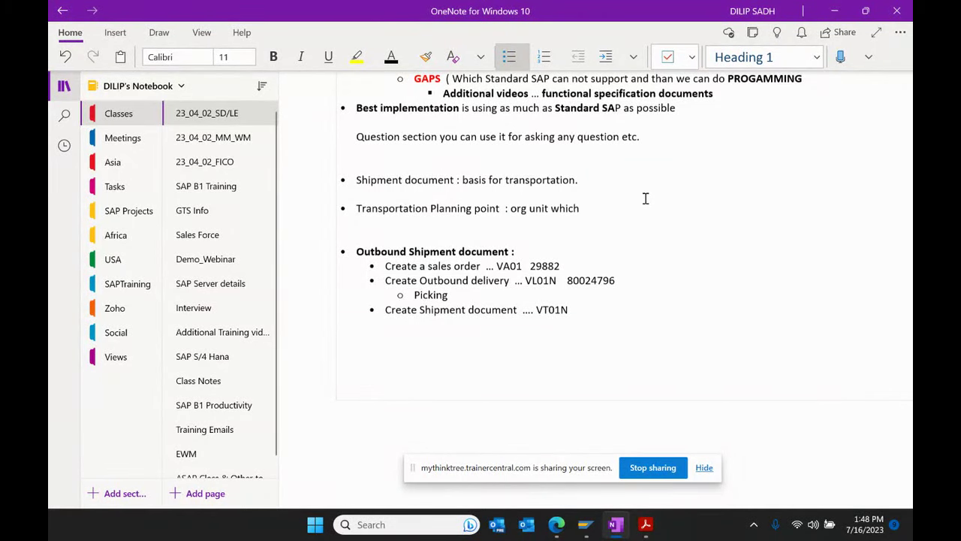
key(BackSpace)
text(is responsible for transportation f)
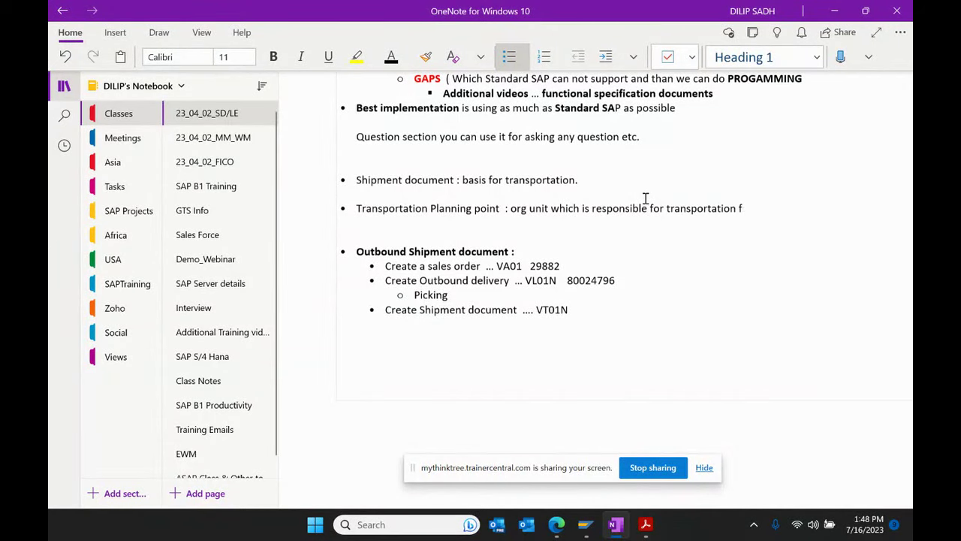
text(unction)
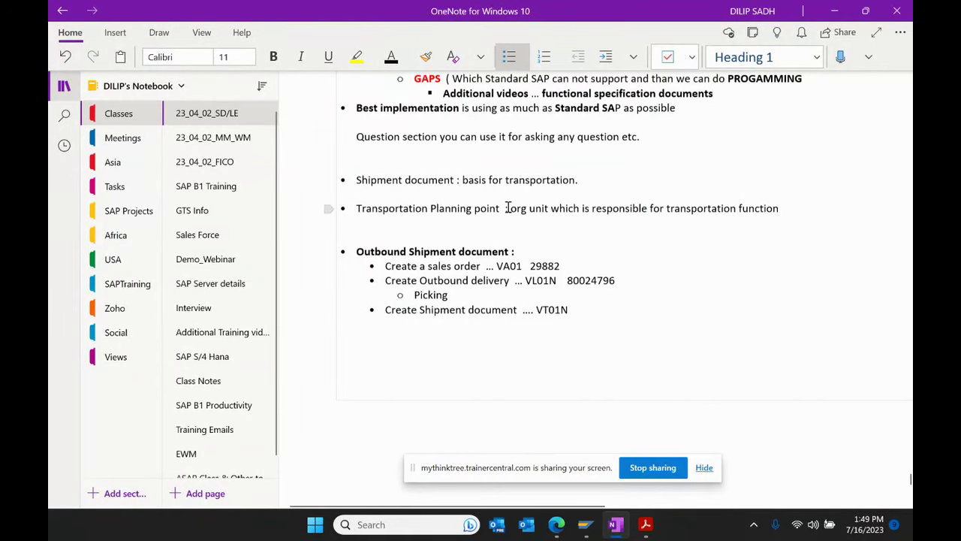
Step: Make the term "Transportation Planning point" bold in its definition bullet in the notes
drag(500, 208, 351, 209)
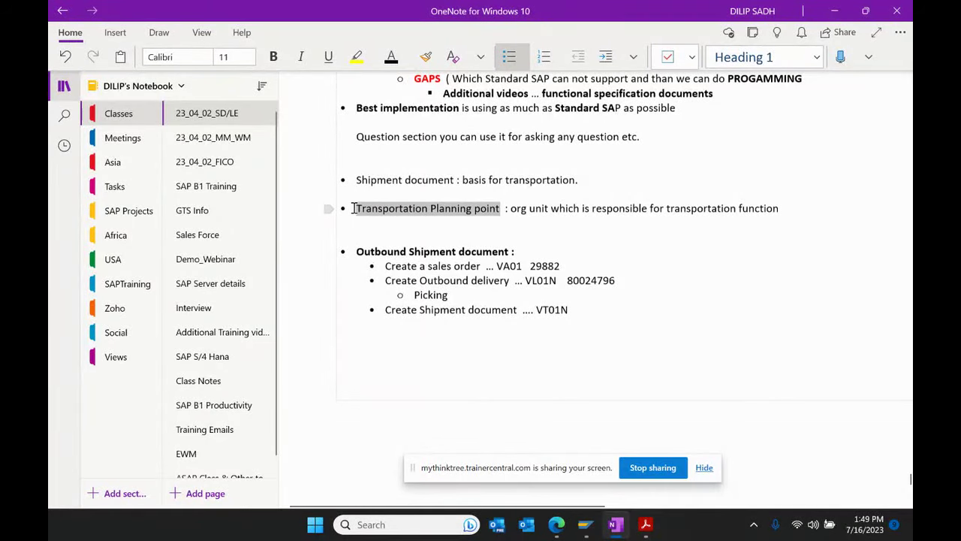
key(ctrl+b)
click(471, 226)
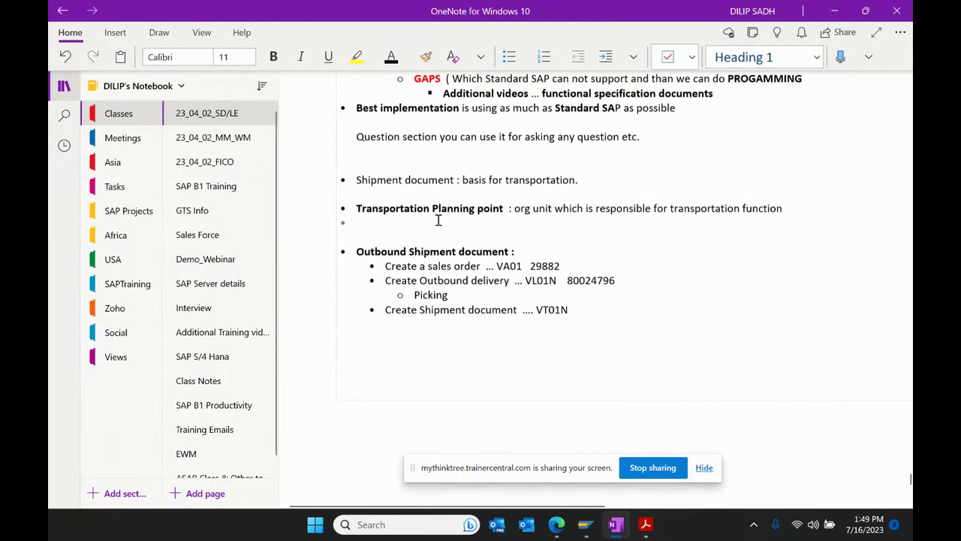
Step: Switch to the Create Shipment initial screen in SAP and browse the available shipment types
mouse_move(594, 529)
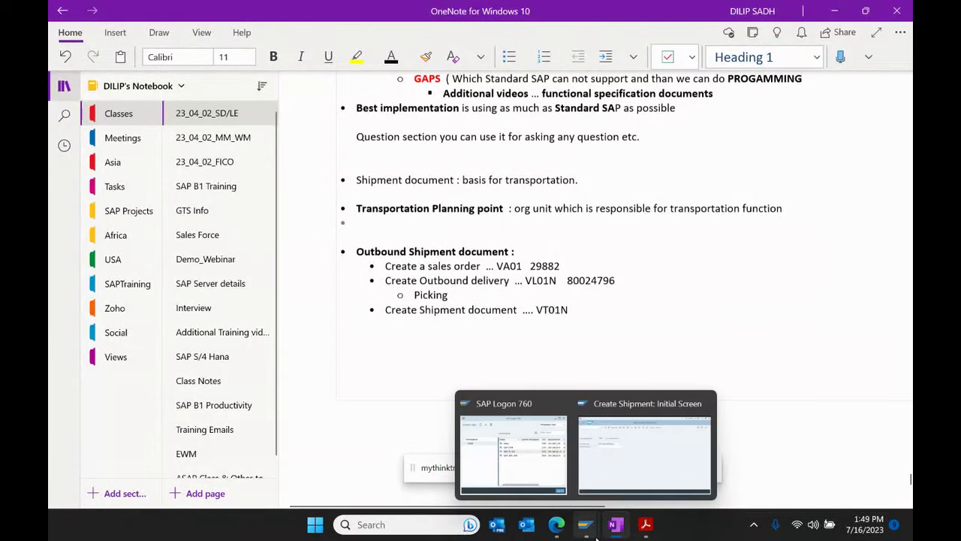
click(606, 477)
click(97, 183)
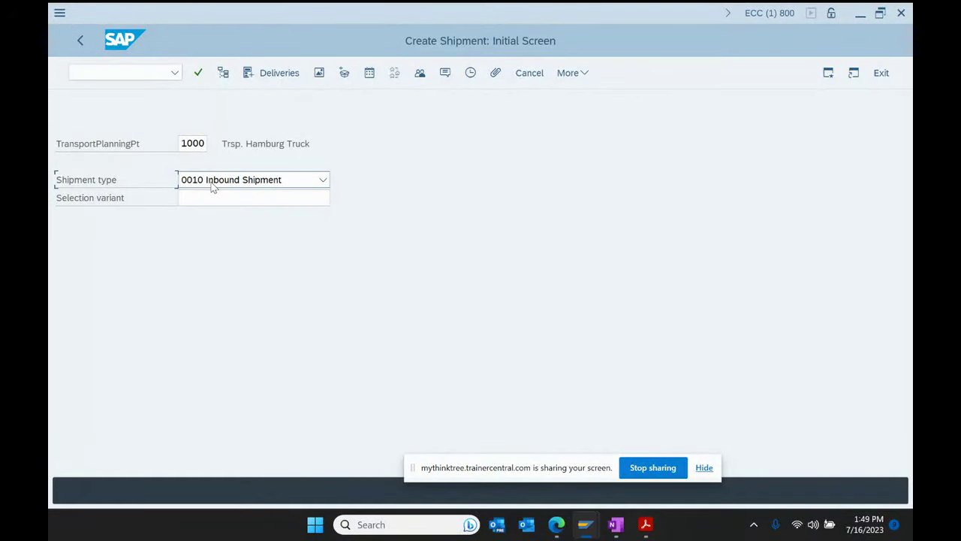
click(322, 181)
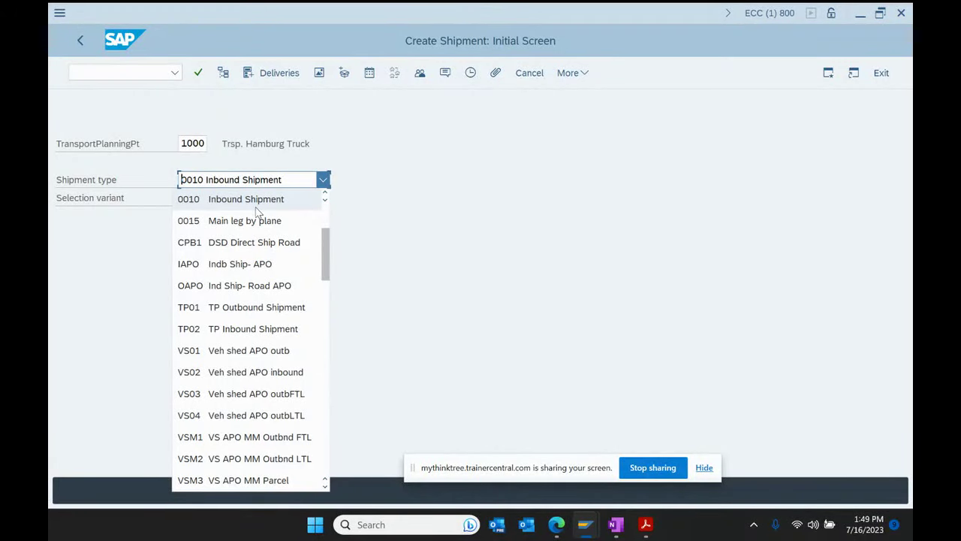
scroll(258, 212, up, 2)
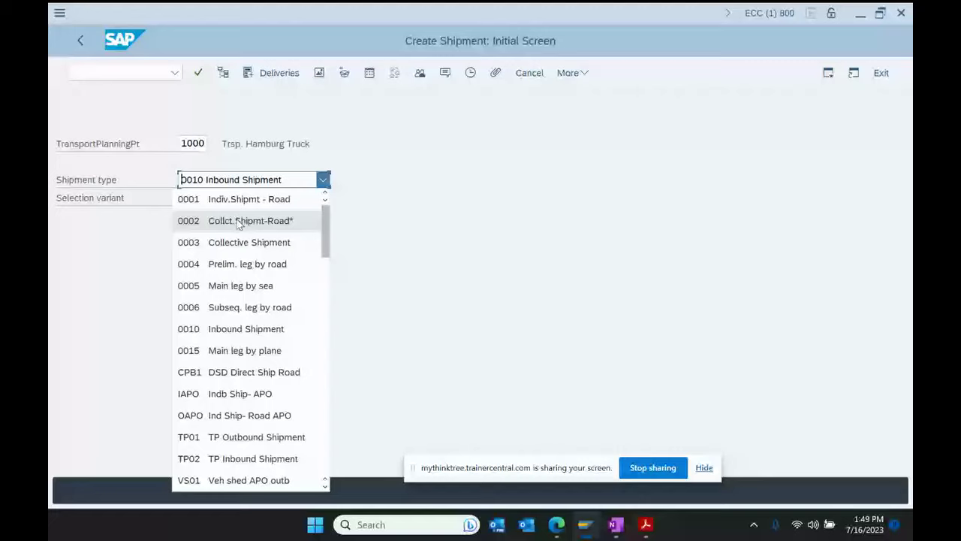
scroll(273, 346, down, 6)
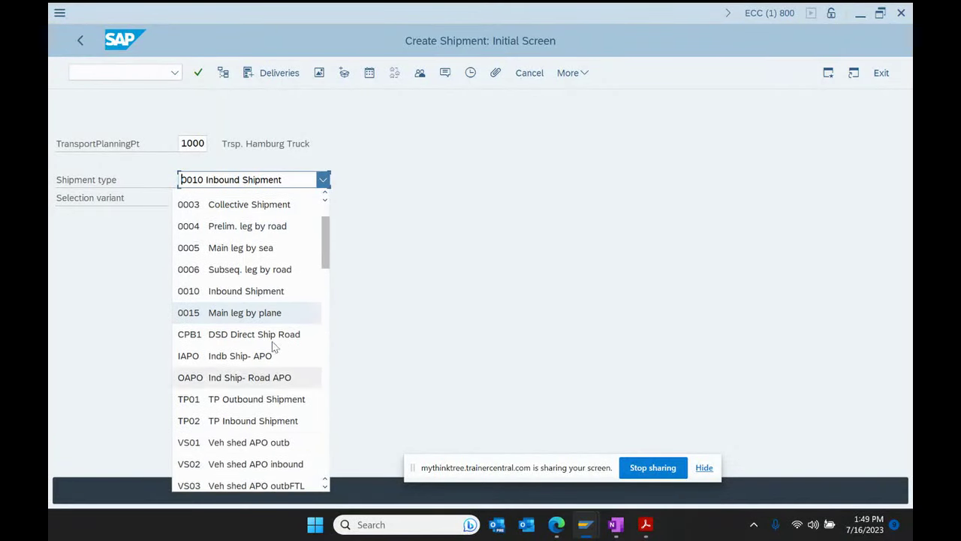
scroll(278, 373, up, 2)
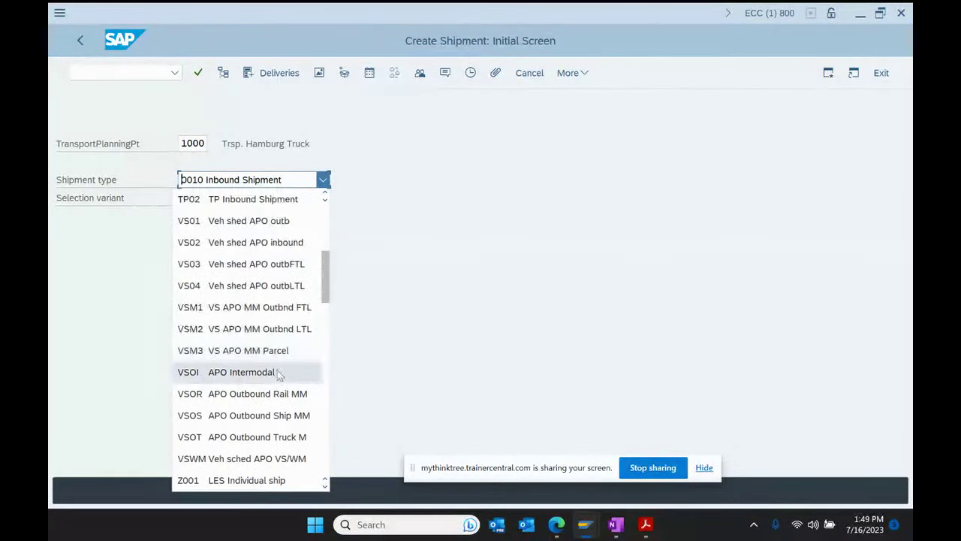
scroll(285, 395, down, 6)
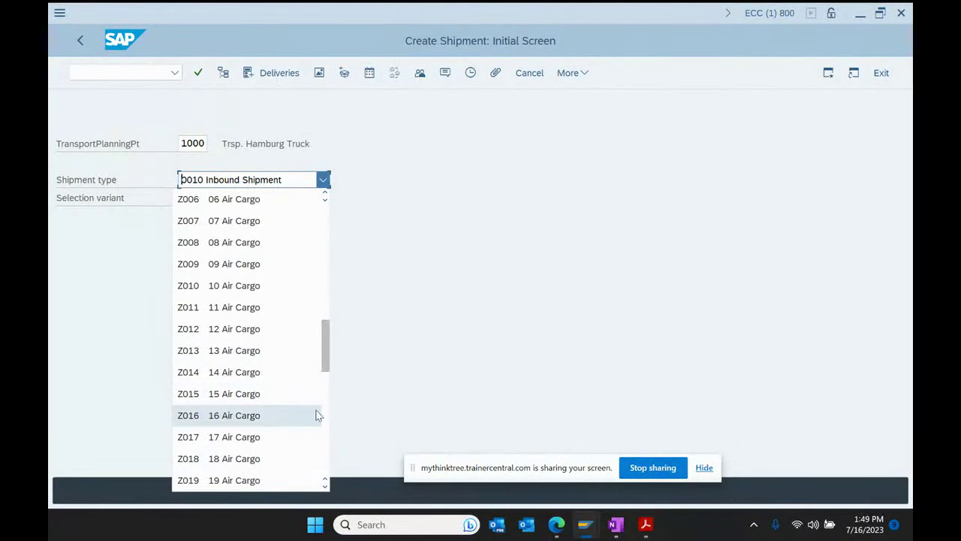
drag(326, 362, 319, 197)
key(Escape)
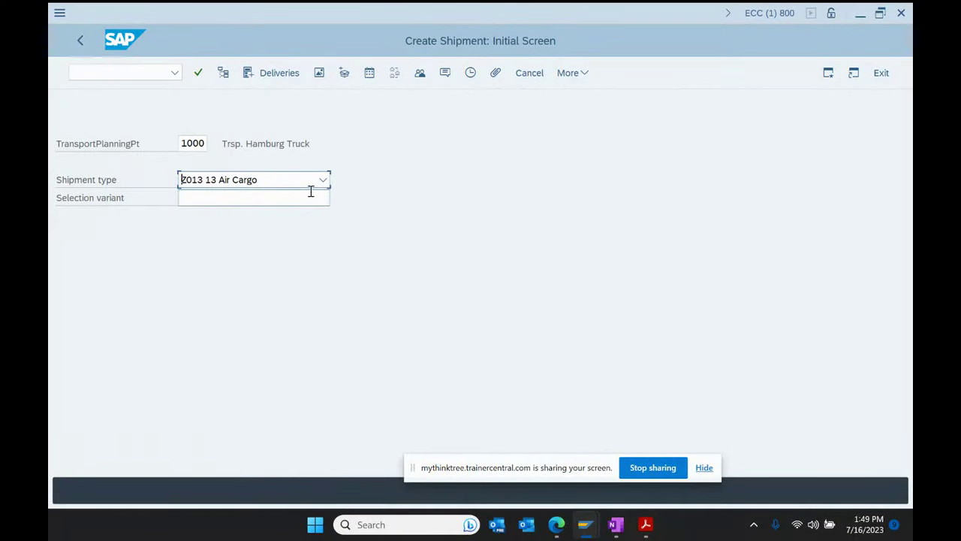
Step: Set the shipment type to 0001 Indiv.Shipmt - Road
click(323, 180)
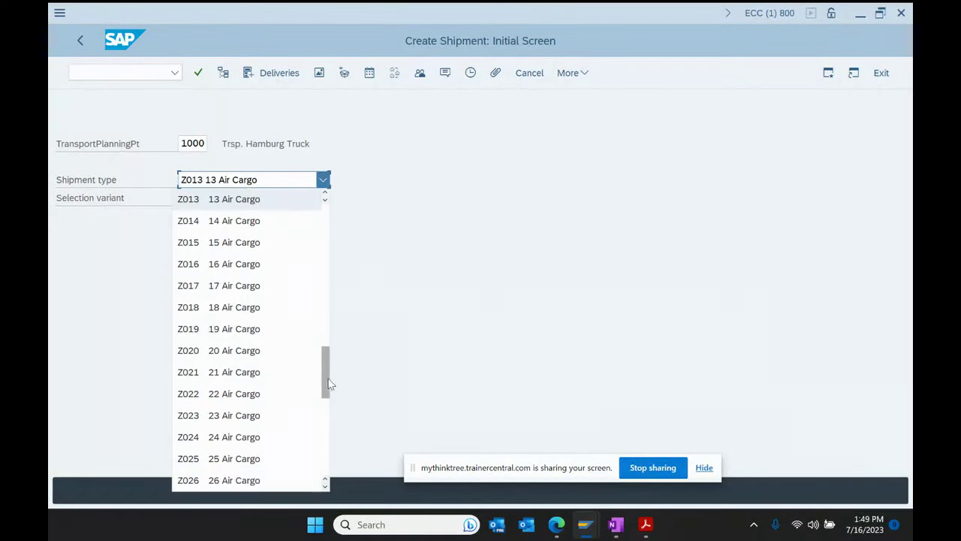
drag(333, 380, 298, 235)
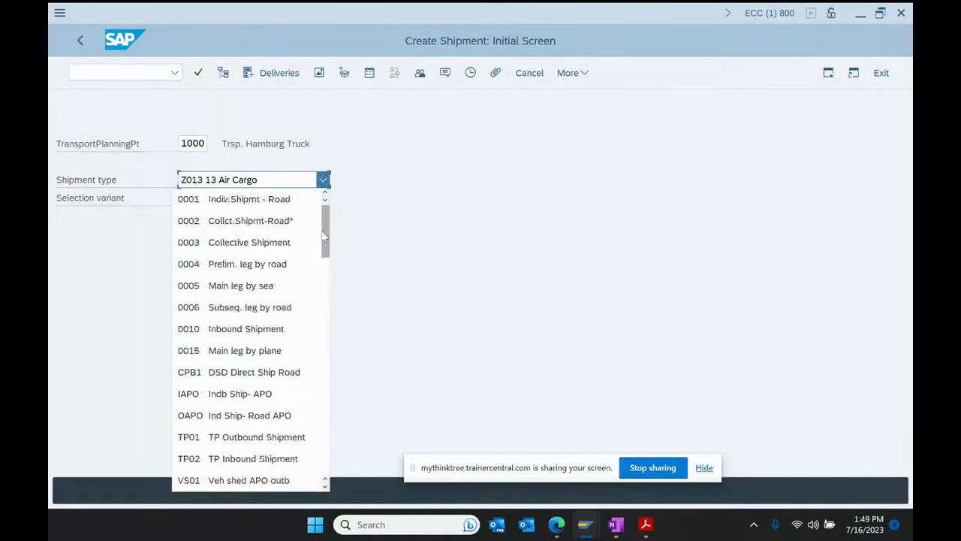
click(272, 199)
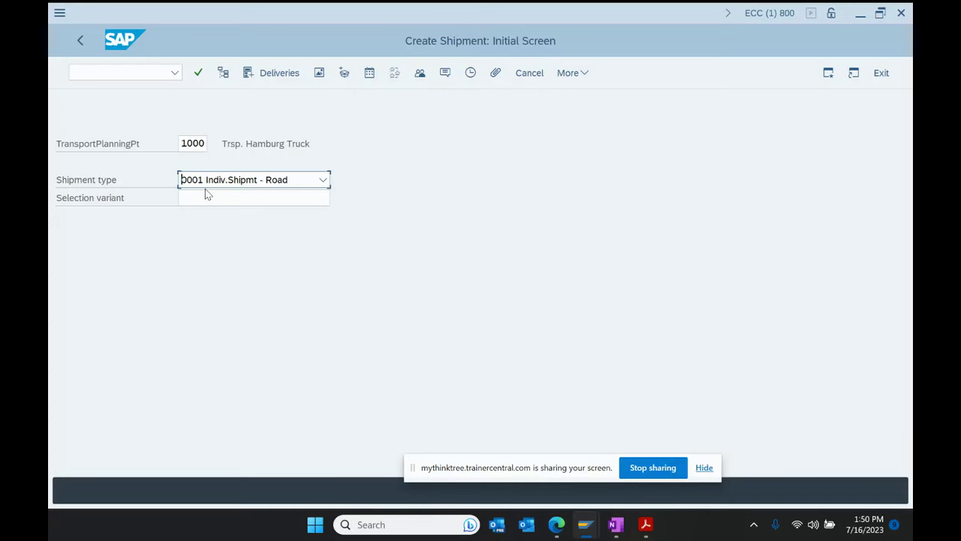
Step: Review the list of shipment types again, including the inbound, main leg and subsequent leg types, without changing the selection
click(323, 180)
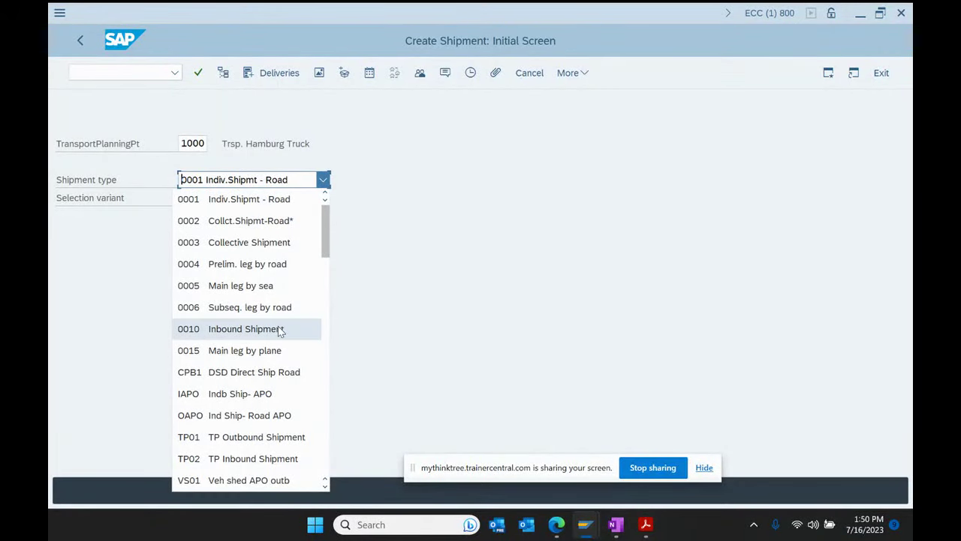
scroll(280, 331, down, 1)
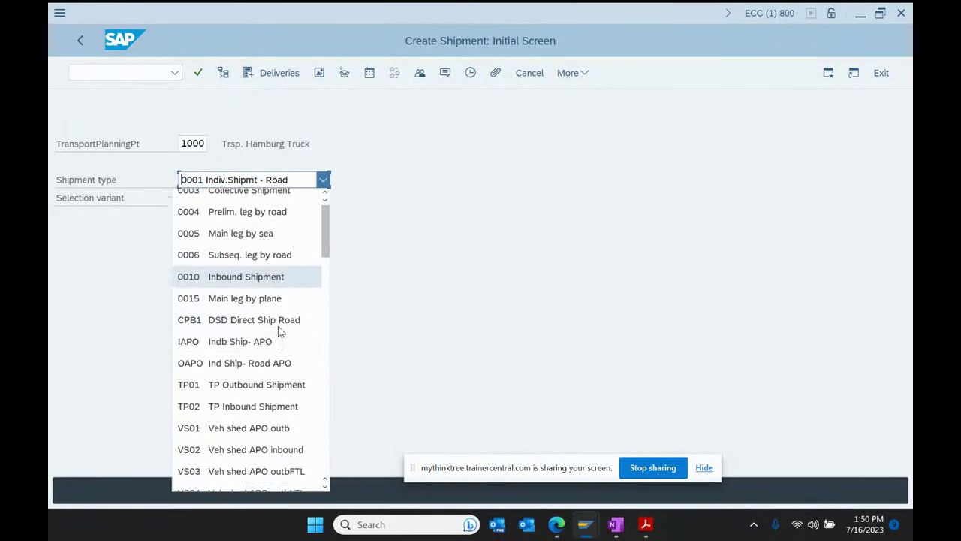
scroll(279, 332, up, 1)
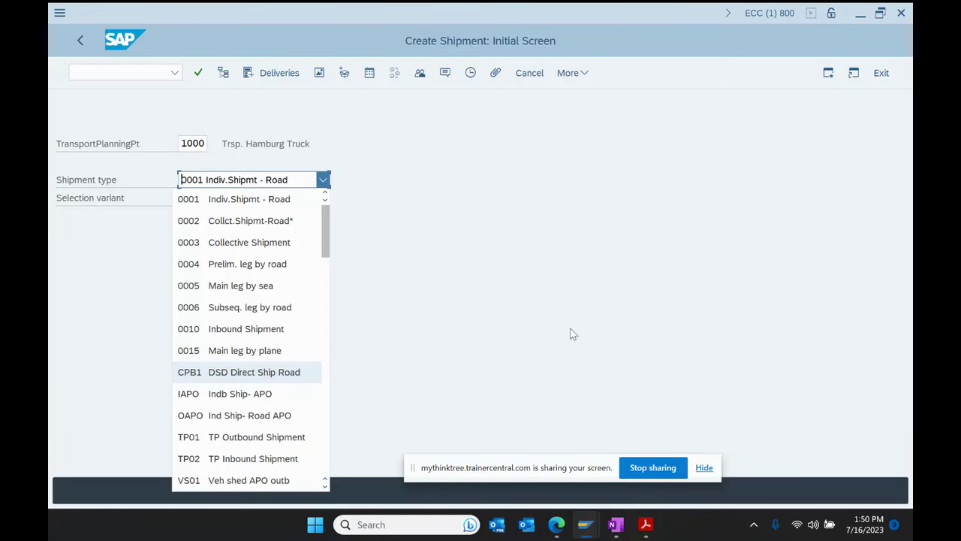
click(620, 288)
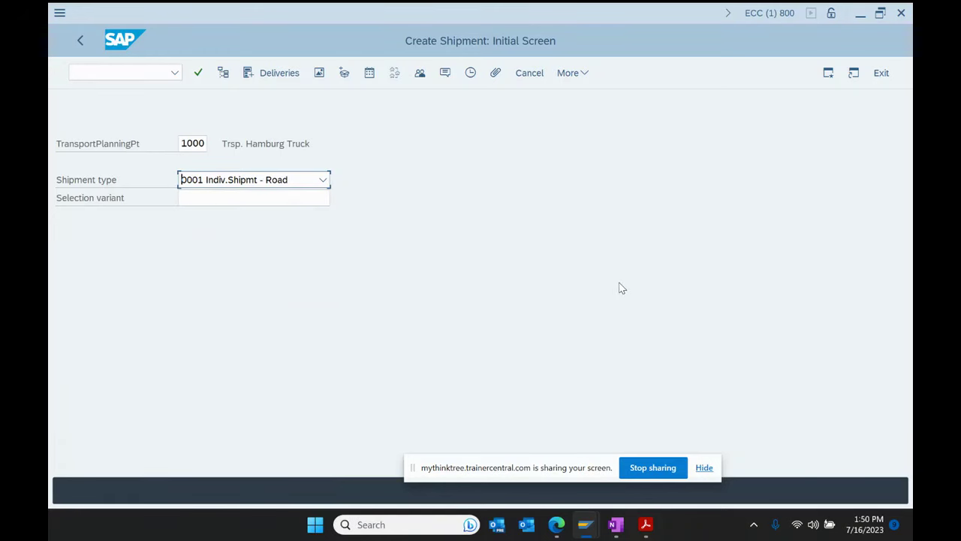
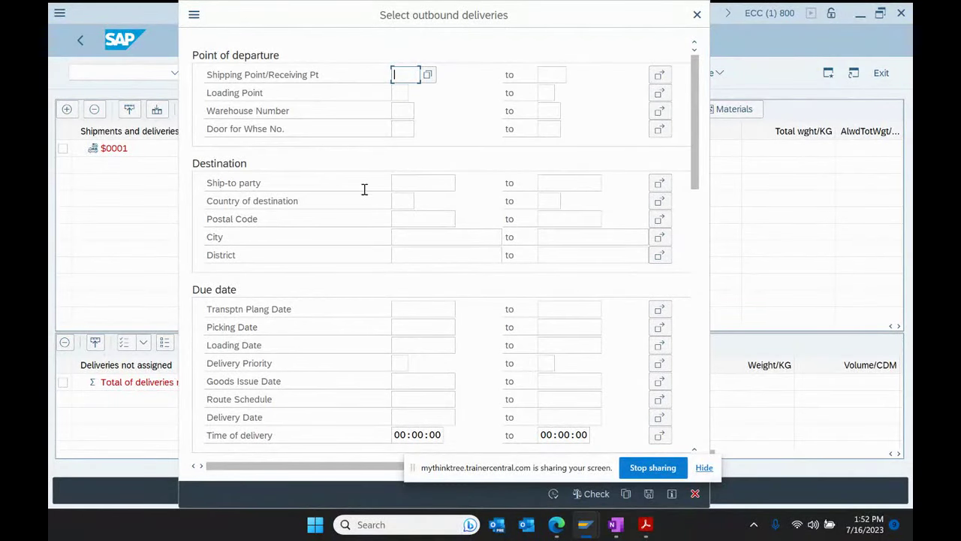
Step: Walk through the destination criteria for selecting outbound deliveries: ship-to party, country of destination, postal code, city and district
click(401, 183)
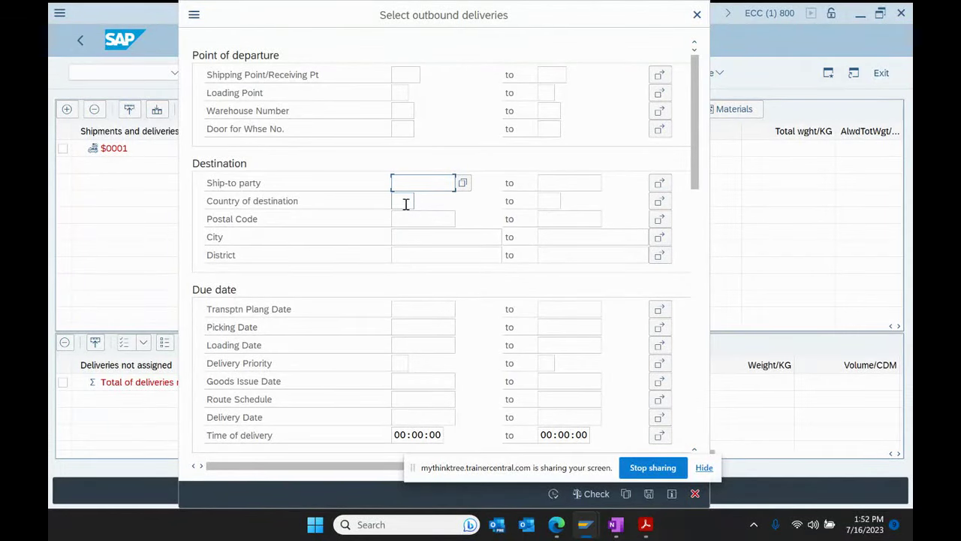
click(404, 203)
click(404, 218)
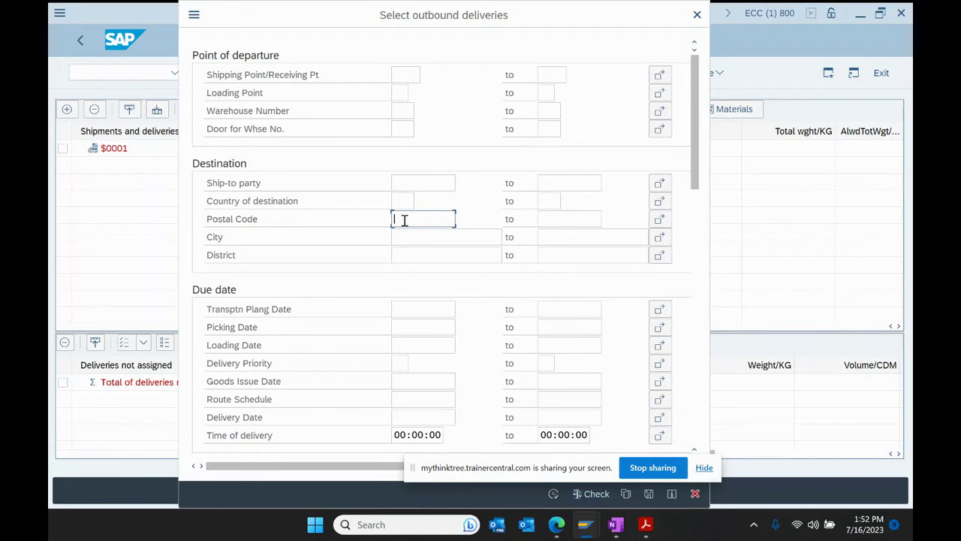
click(404, 235)
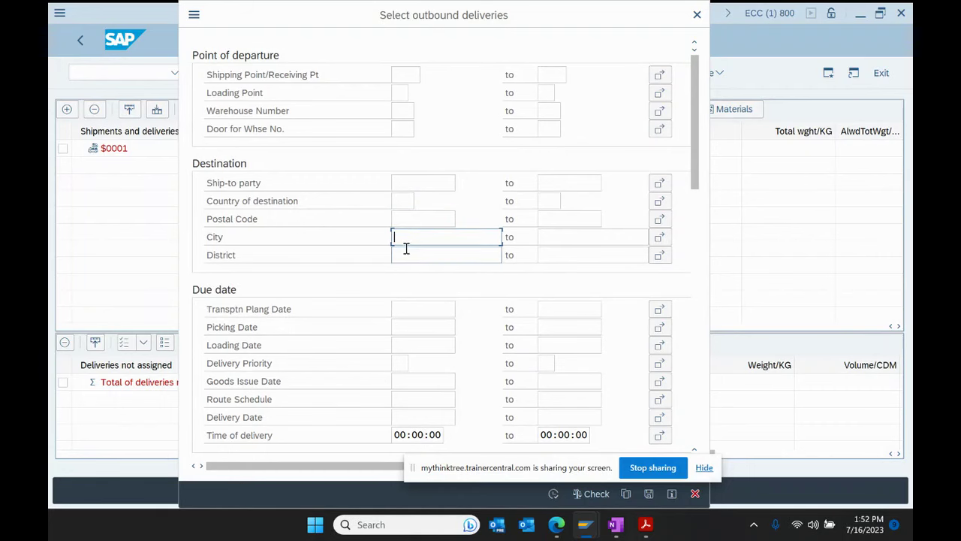
click(408, 252)
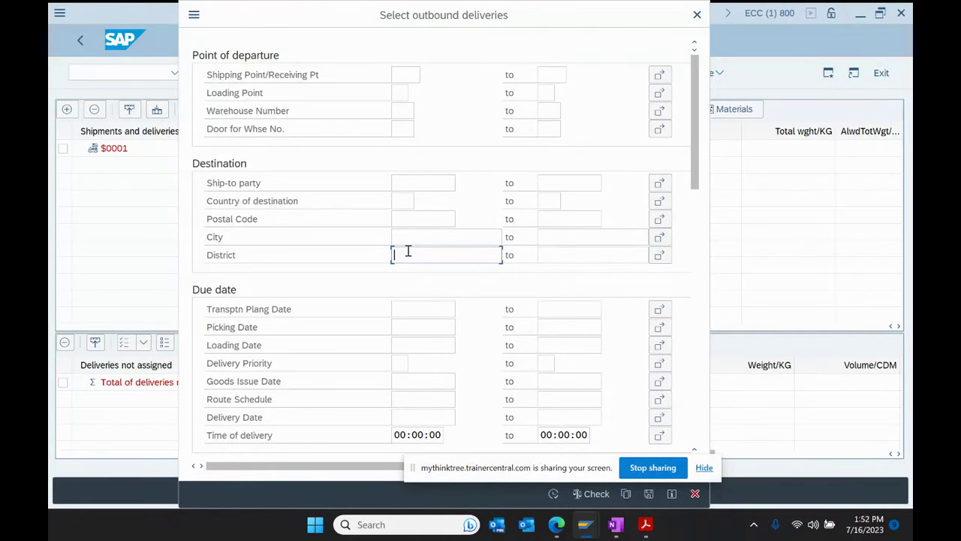
click(425, 218)
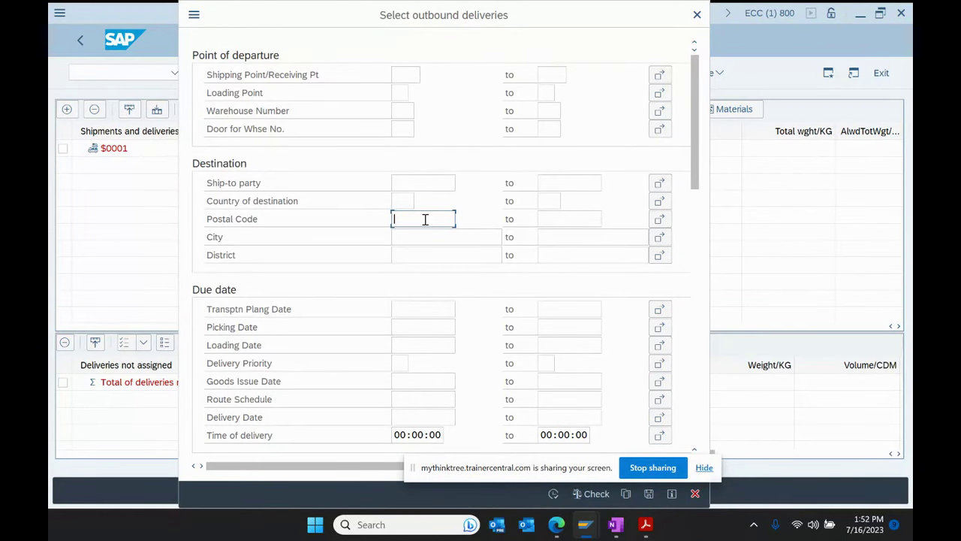
Step: Examine the due date, transportation planning and delivery status criteria, pointing out the Route field
scroll(348, 271, down, 5)
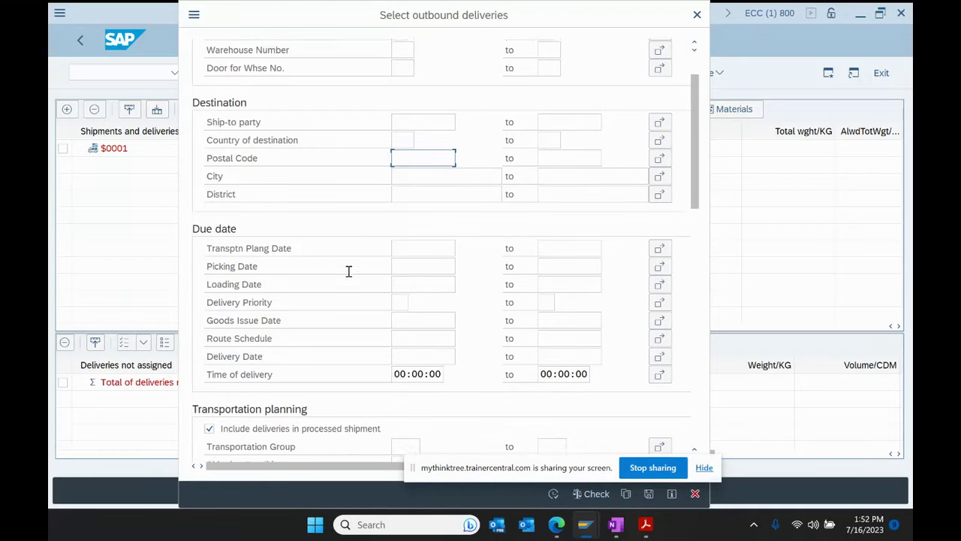
scroll(348, 271, down, 8)
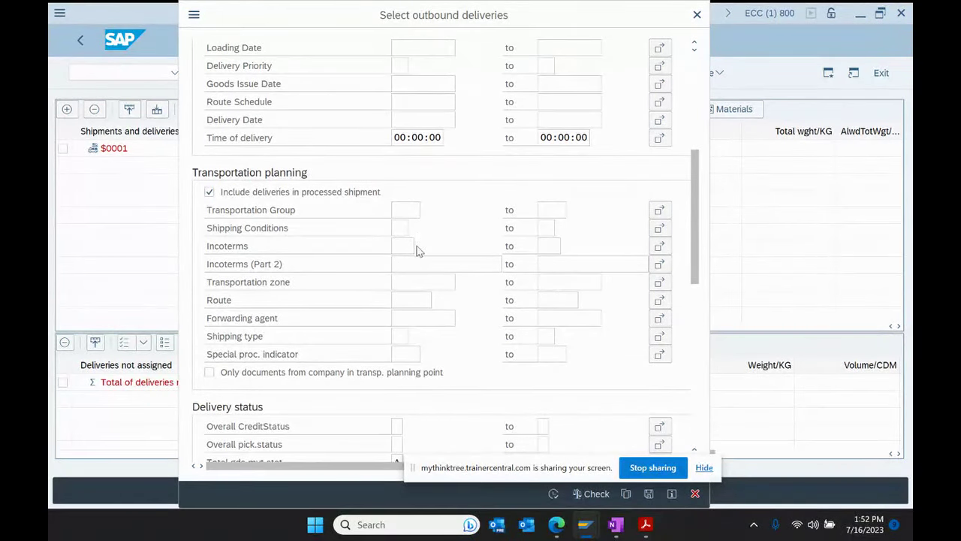
scroll(410, 239, down, 1)
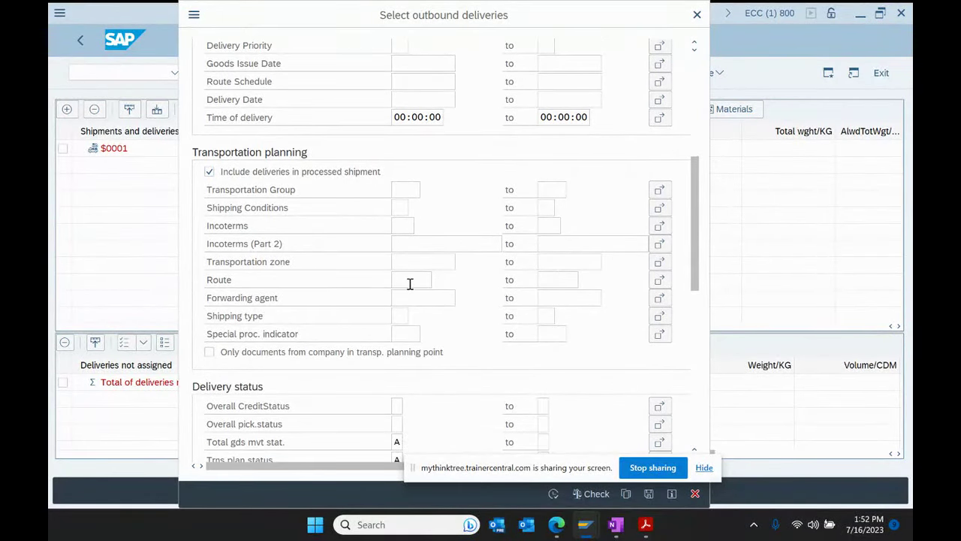
click(410, 279)
scroll(627, 405, down, 5)
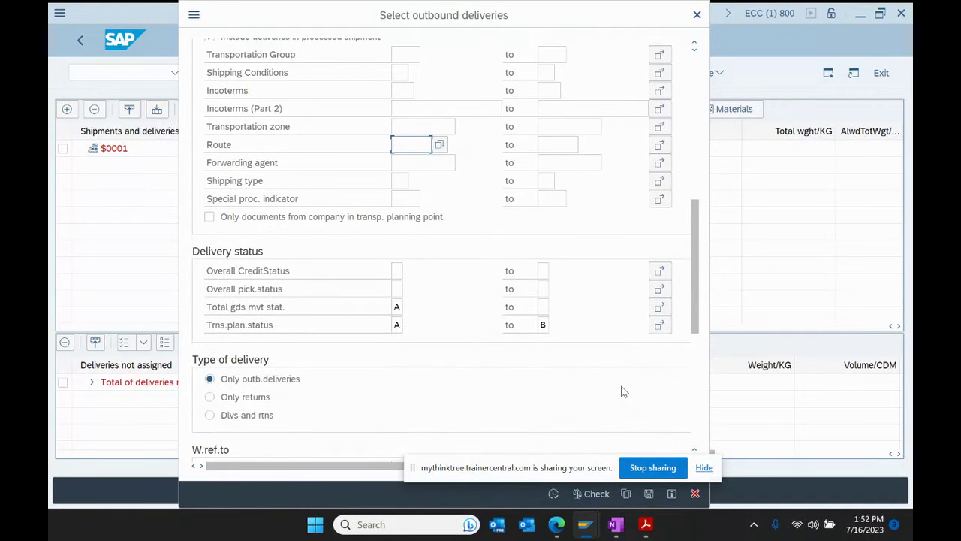
Step: Select outbound delivery 80024796 as the reference delivery, add it to the shipment and save the shipment
scroll(621, 391, down, 5)
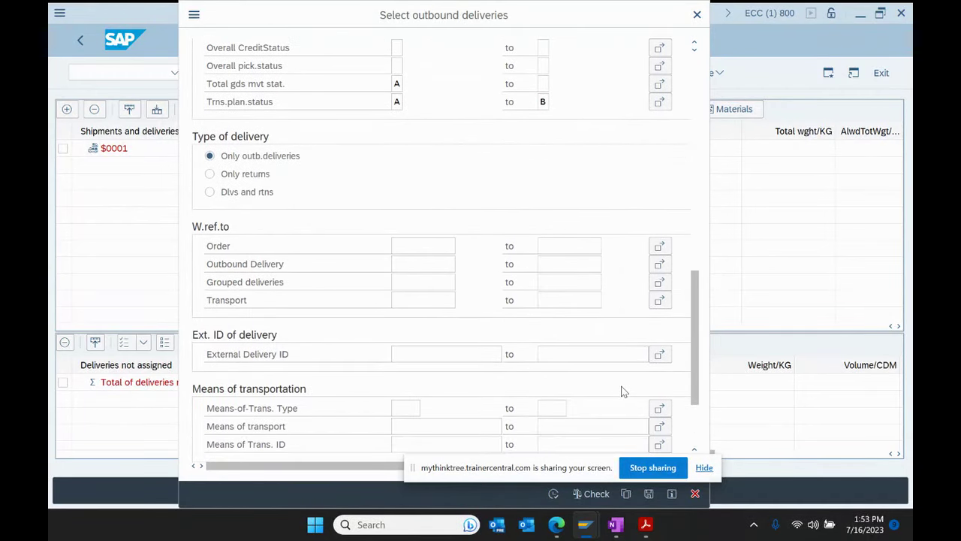
click(427, 268)
text(80024796)
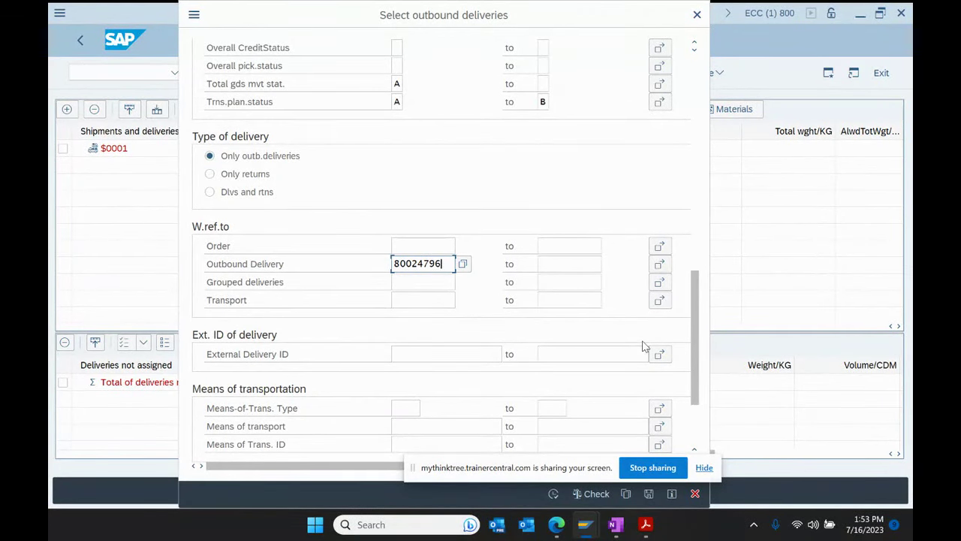
click(571, 477)
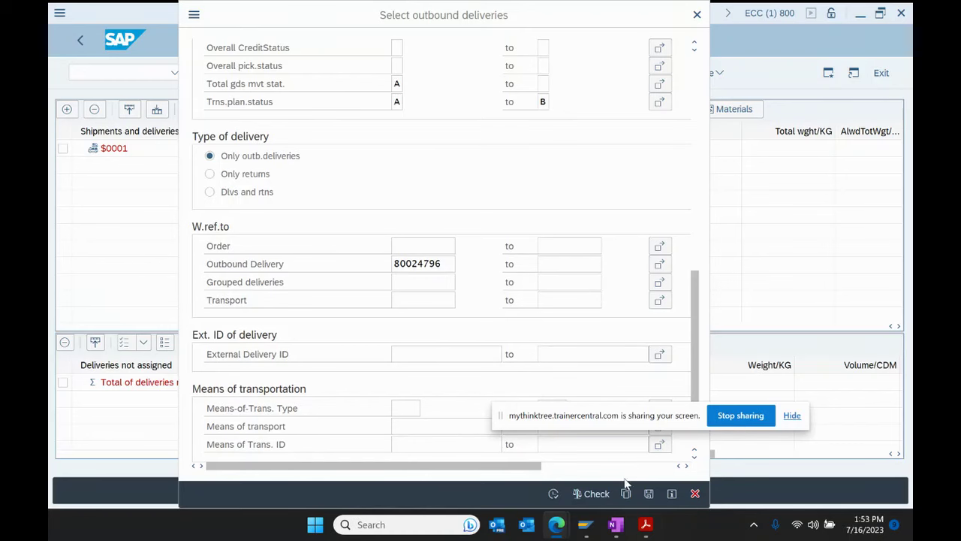
click(553, 494)
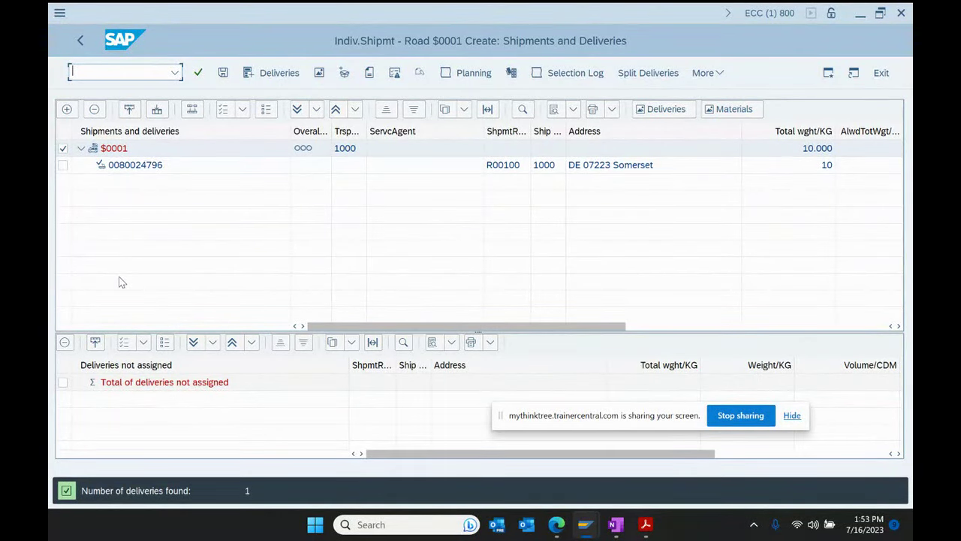
click(224, 74)
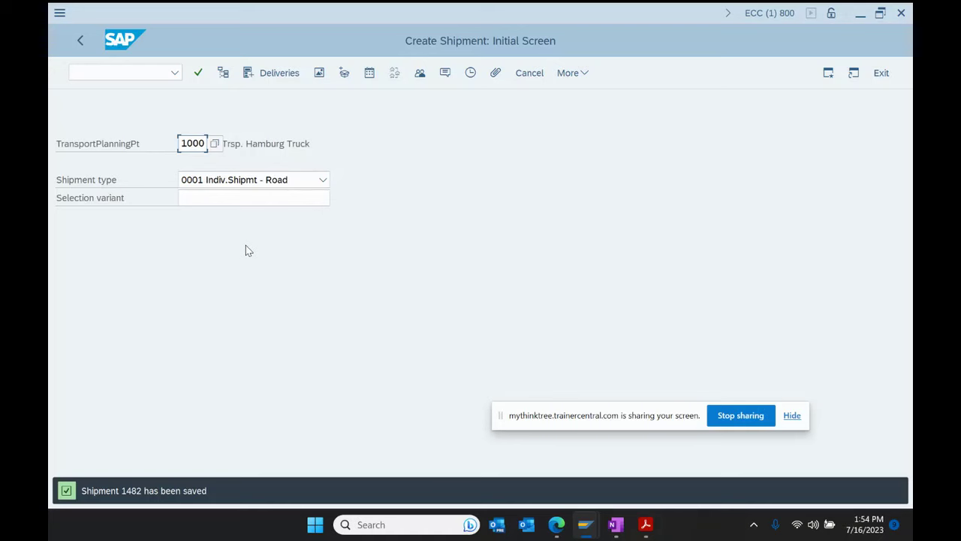
Step: Return to SAP Easy Access and open VT02N - Single Documents to change the shipment
click(82, 46)
scroll(189, 379, down, 3)
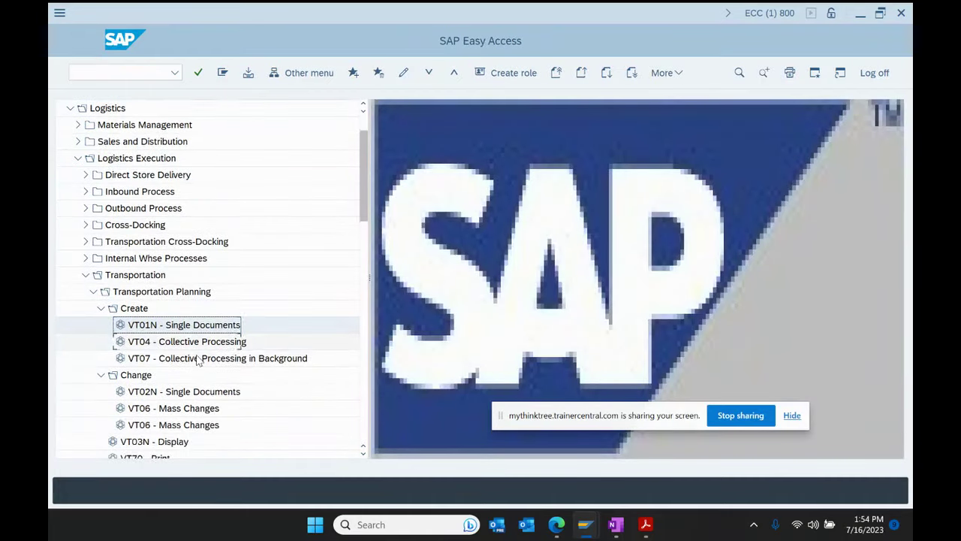
double_click(190, 380)
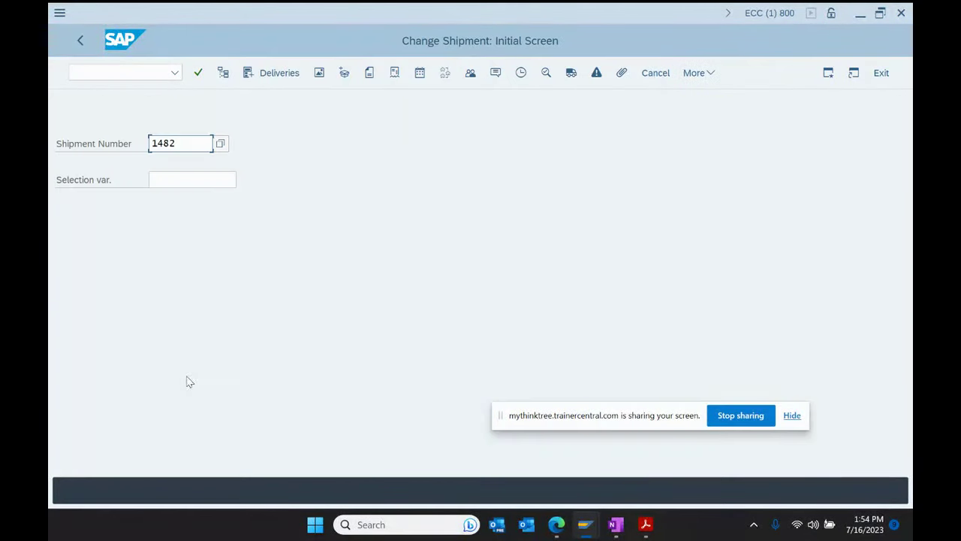
Step: Copy shipment number 1482 from SAP and paste it after VT01N in the OneNote class notes
drag(190, 146, 120, 150)
key(ctrl+c)
click(616, 524)
click(589, 313)
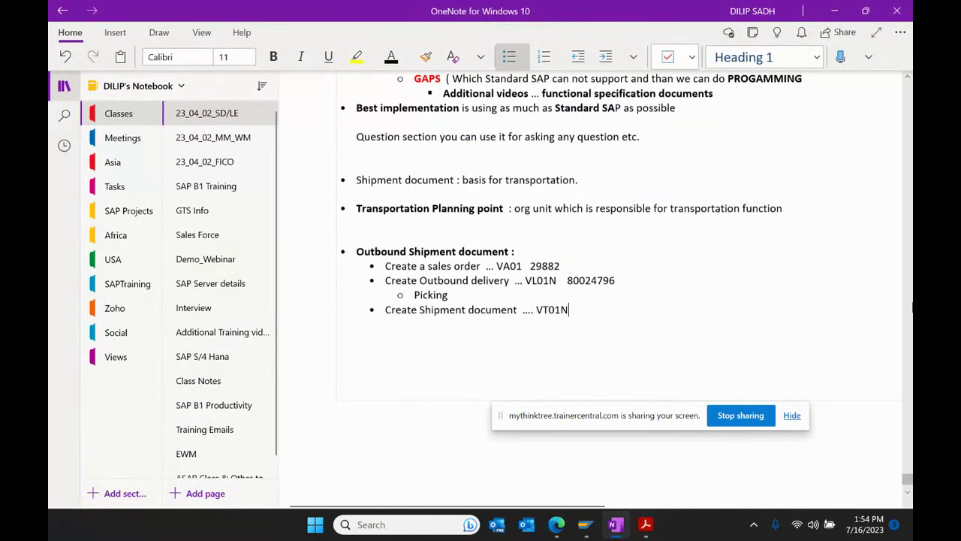
key(ctrl+v)
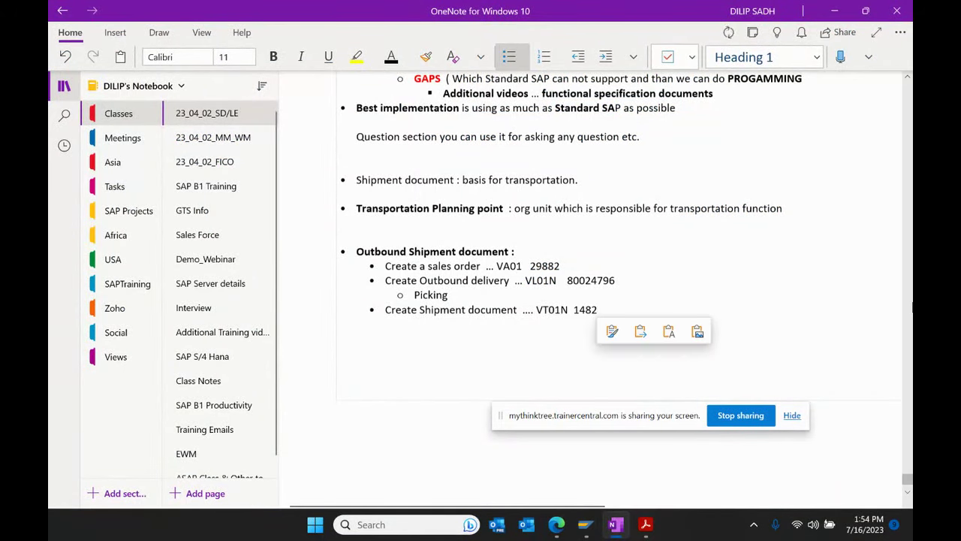
Step: Add an indented sub-bullet under the Create Shipment document line reading "Update shipment doc ... VT02N"
key(Return)
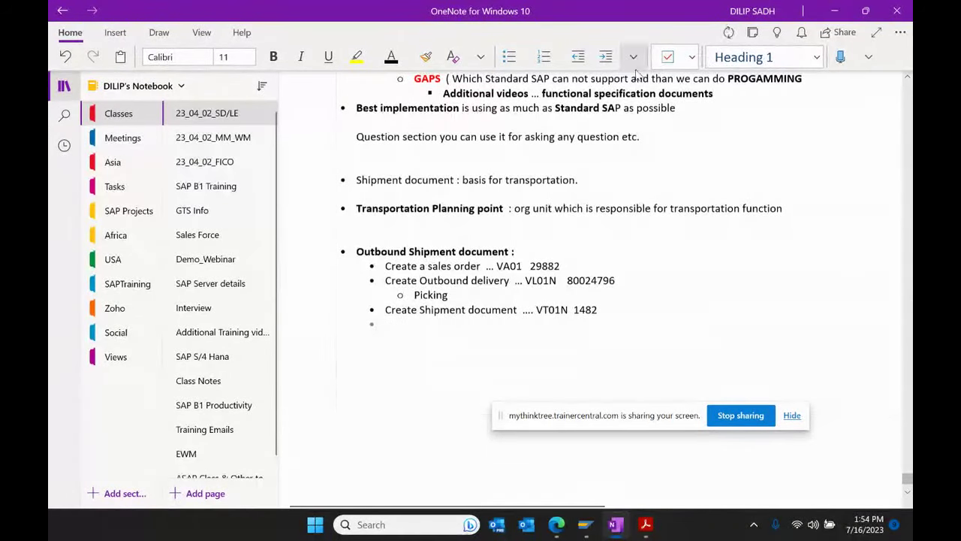
click(610, 60)
text(u)
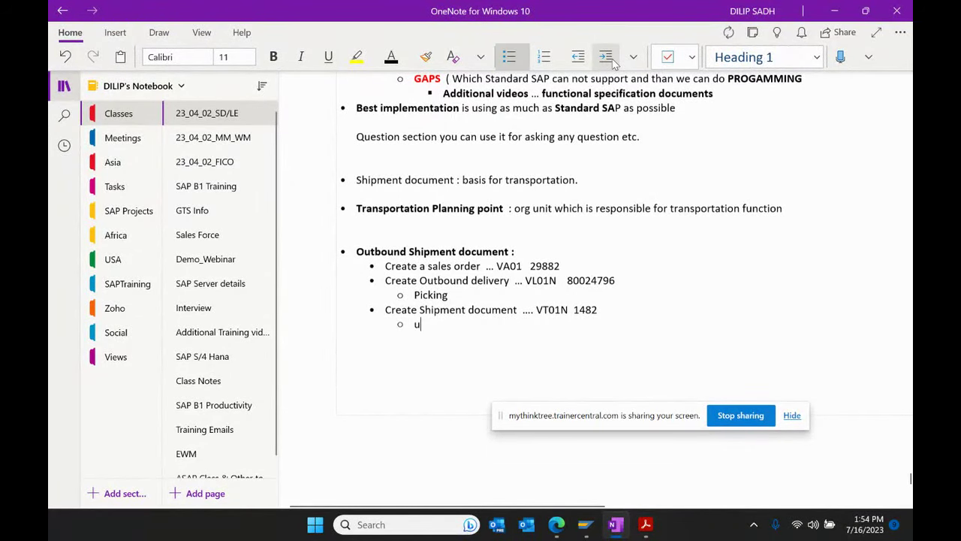
text(pda)
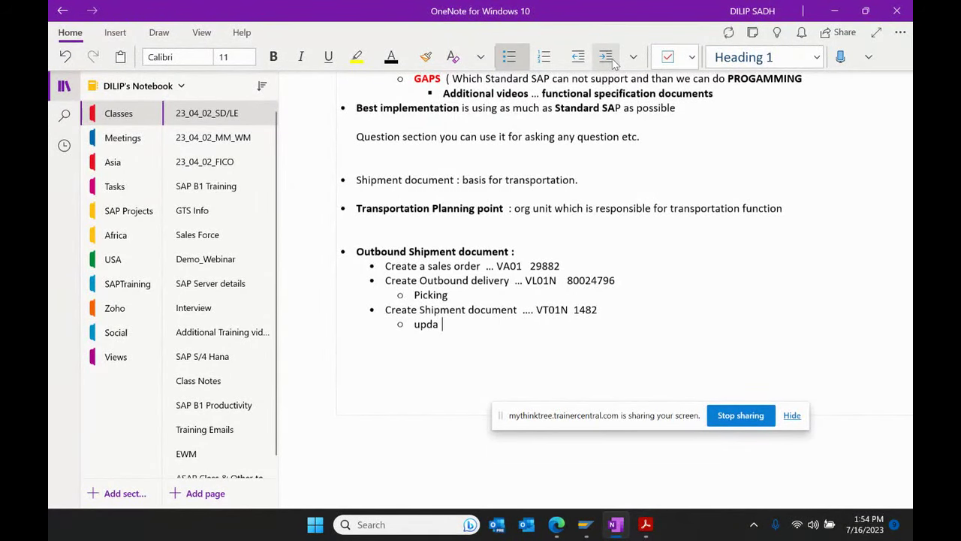
text(te shipment do)
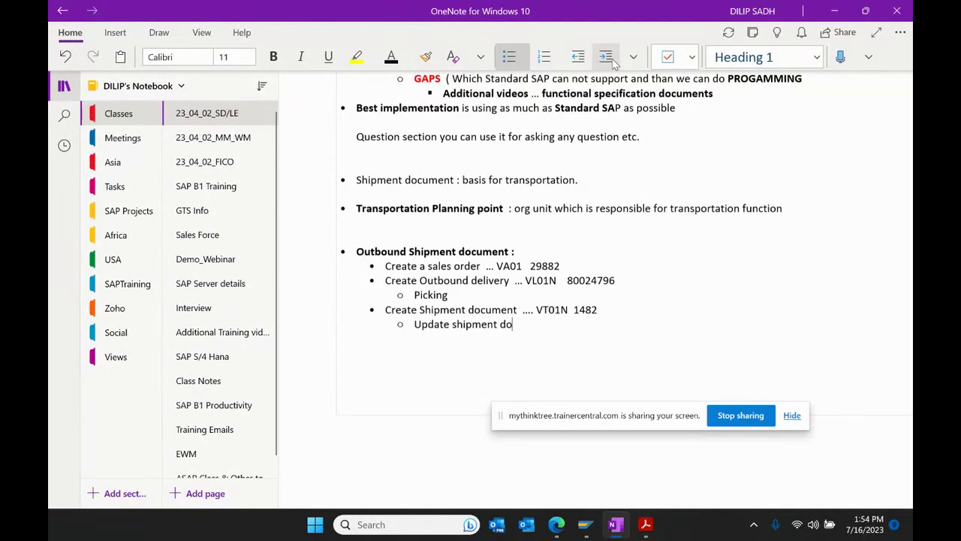
text(c ... VT02N)
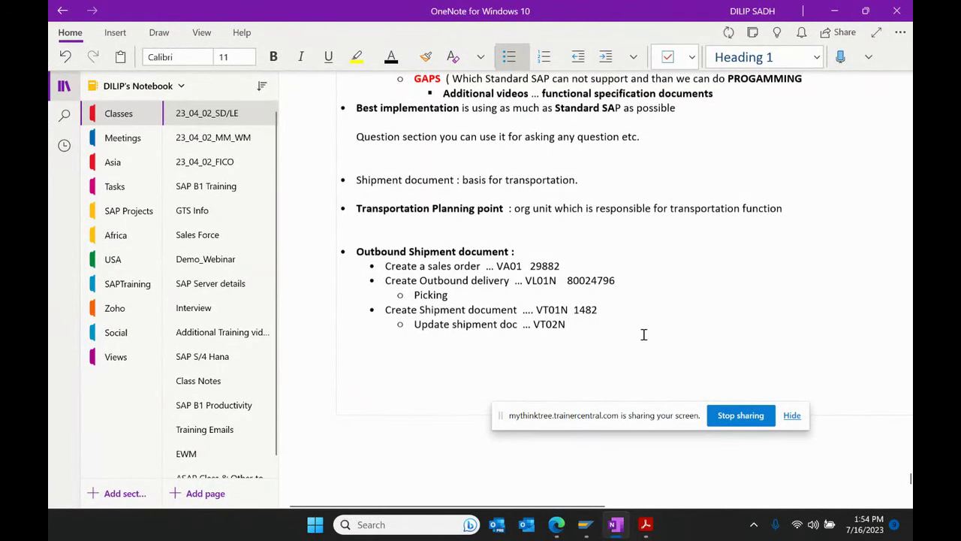
scroll(647, 336, down, 1)
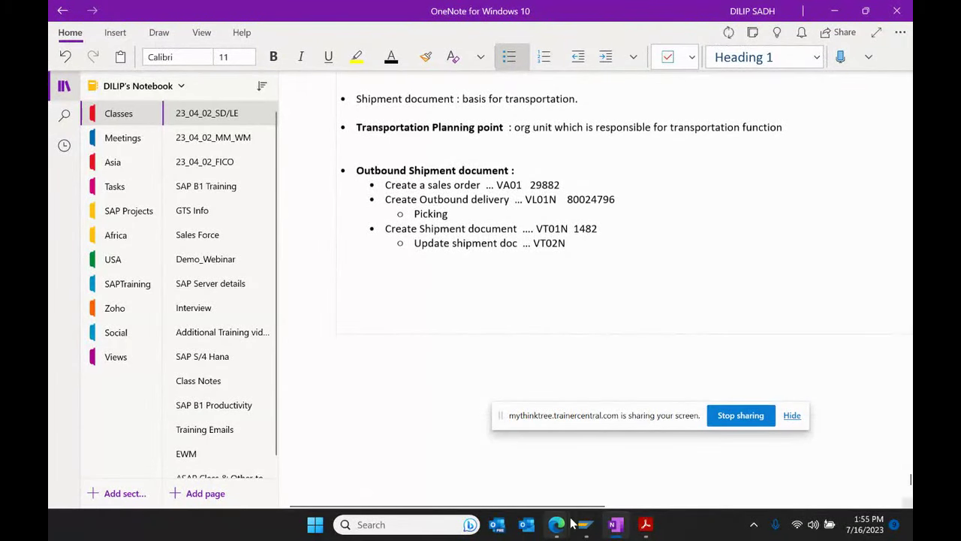
Step: Switch back to SAP and open shipment 1482 for change, keeping the deadline fields unobstructed
mouse_move(556, 525)
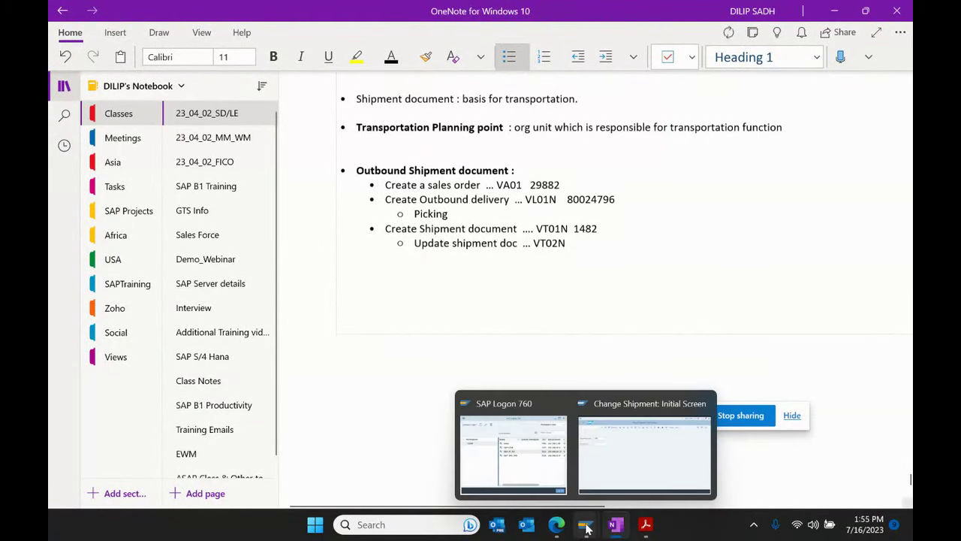
click(644, 443)
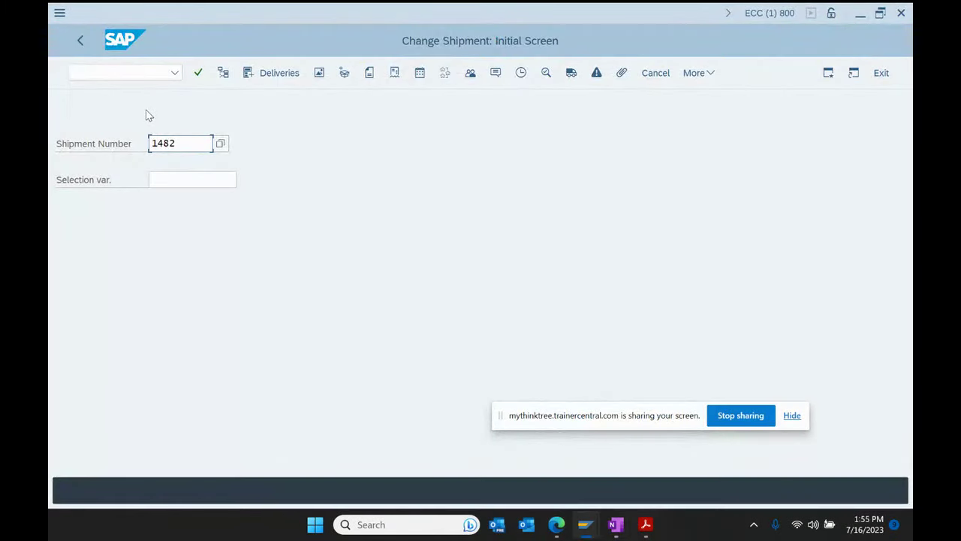
key(Return)
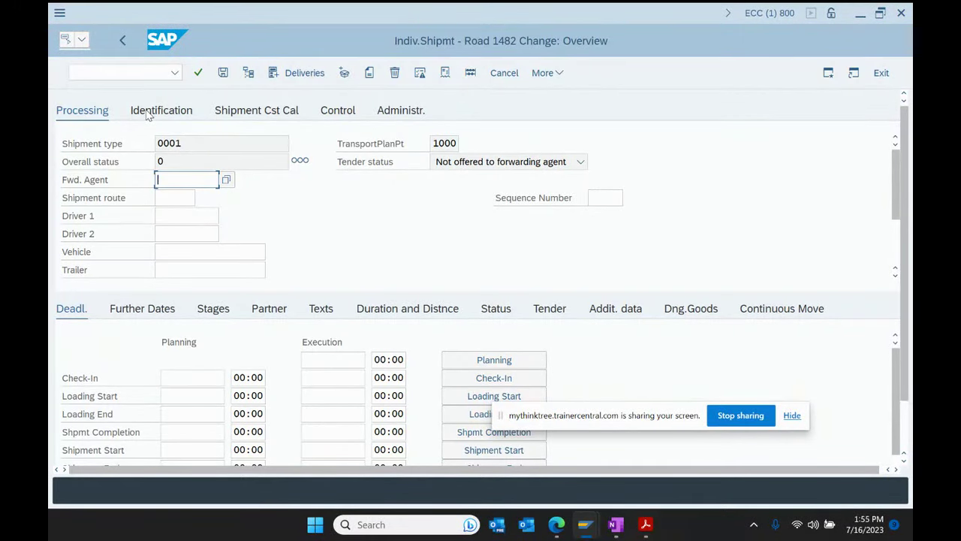
drag(651, 423, 711, 428)
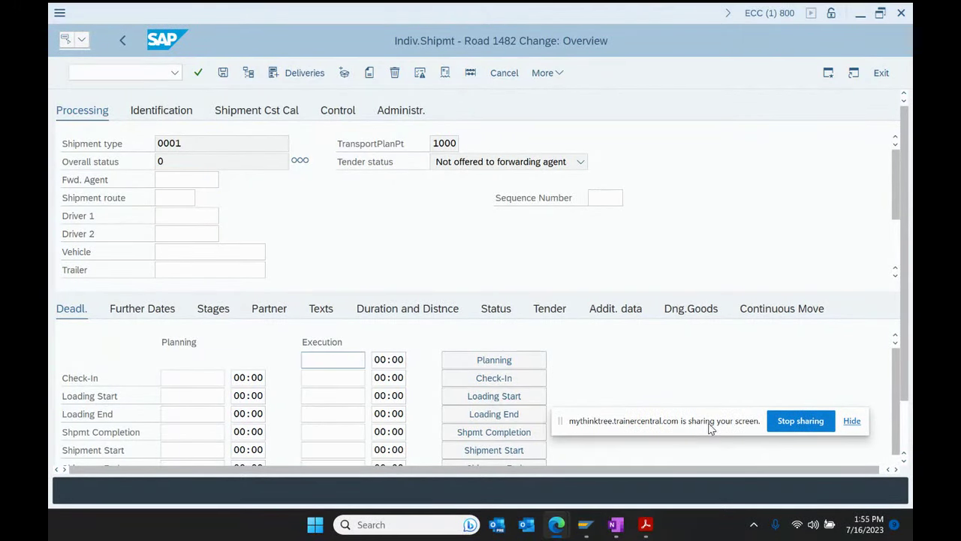
Step: Search for possible forwarding agents of the shipment using carrier account group 0005
click(194, 181)
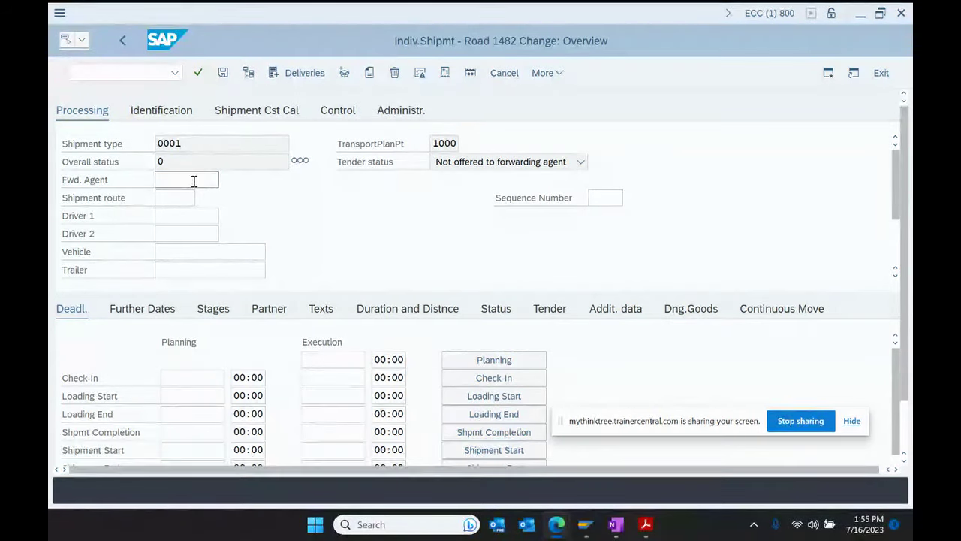
click(194, 181)
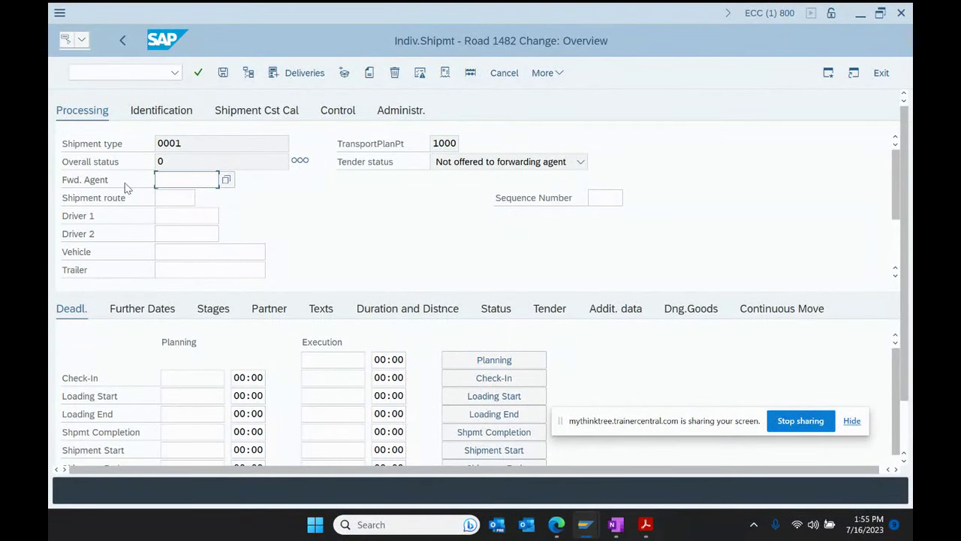
click(262, 186)
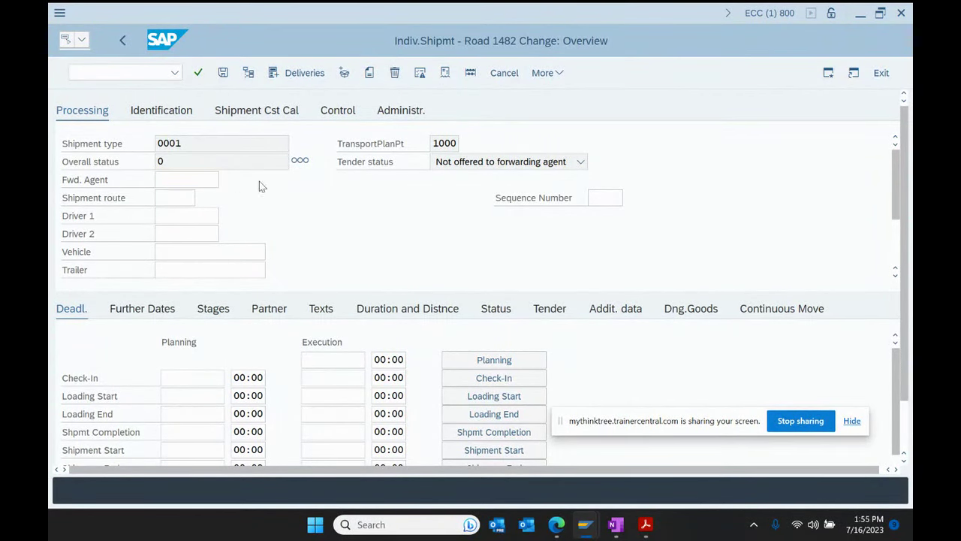
key(F4)
drag(322, 161, 352, 103)
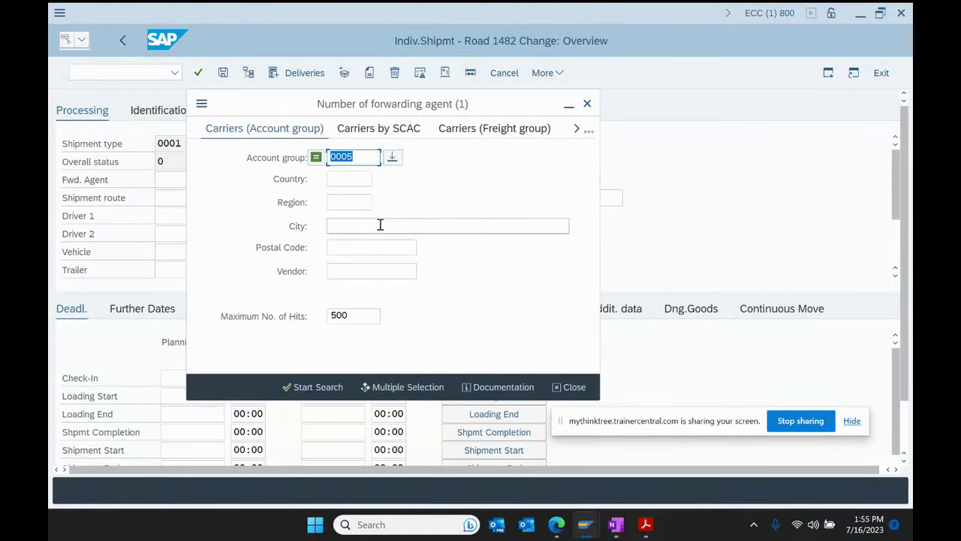
click(313, 387)
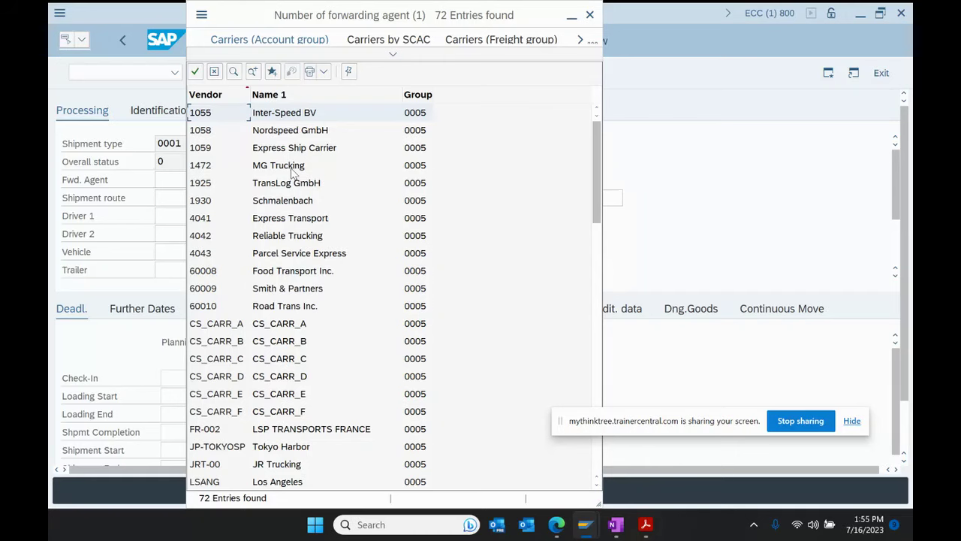
Step: Look through the carrier list and choose MG Trucking, vendor 1472, as the shipment's forwarding agent
click(293, 256)
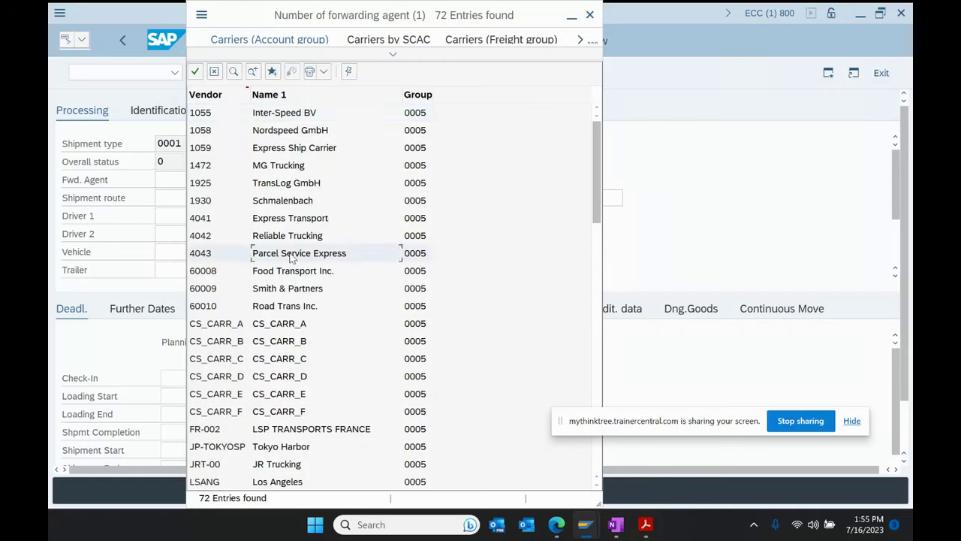
click(289, 172)
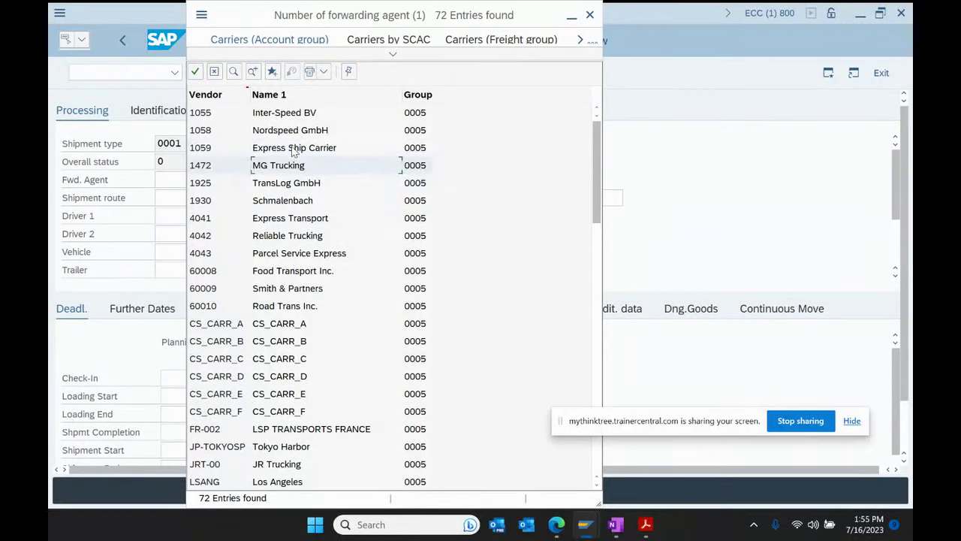
click(294, 149)
scroll(290, 218, down, 2)
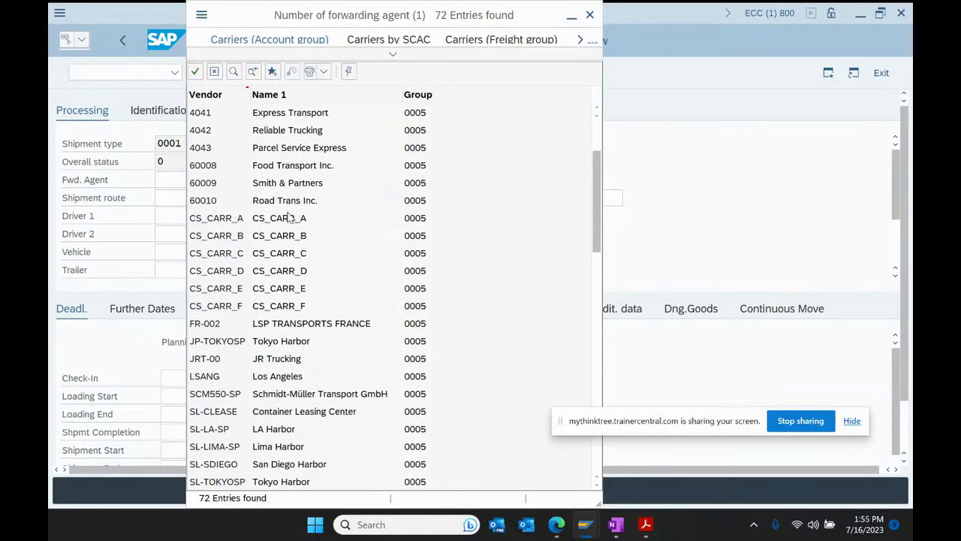
scroll(289, 218, down, 7)
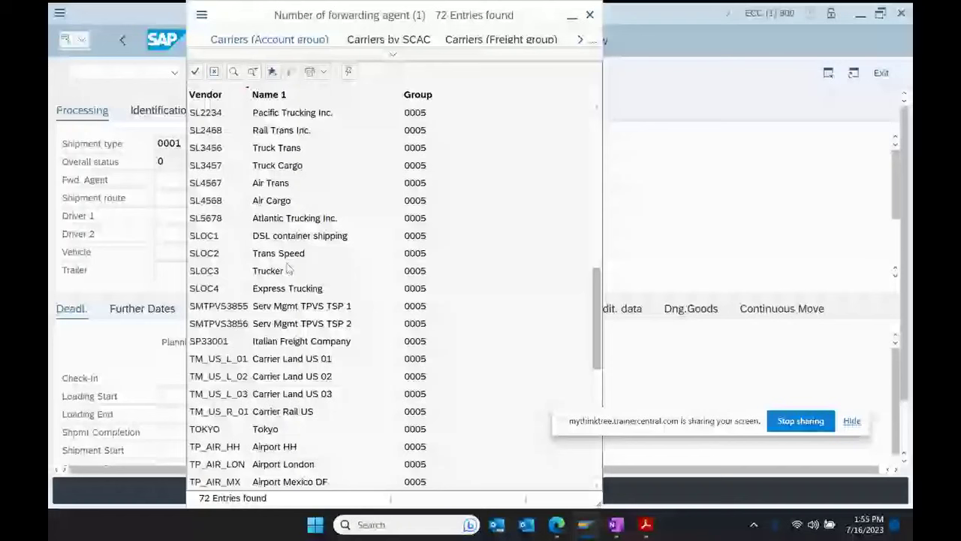
scroll(289, 270, up, 9)
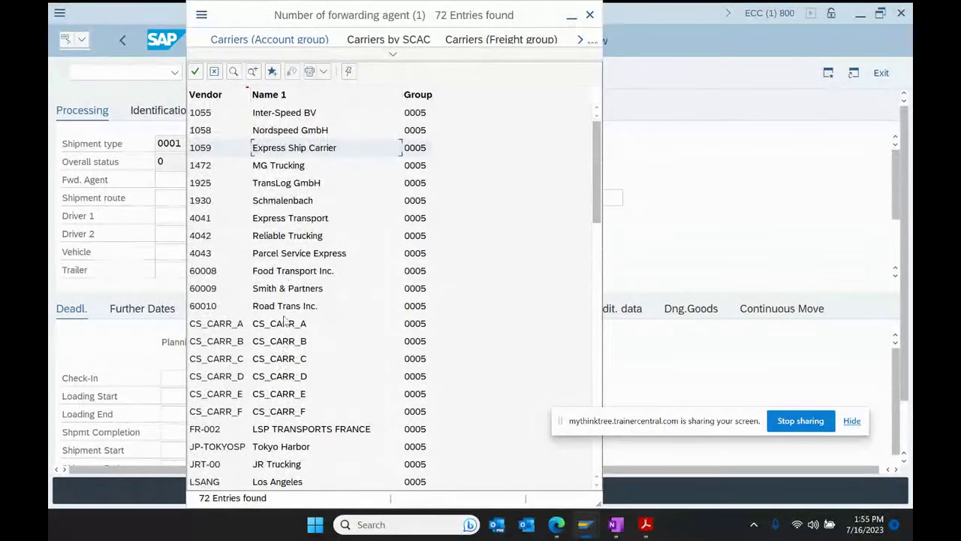
double_click(287, 165)
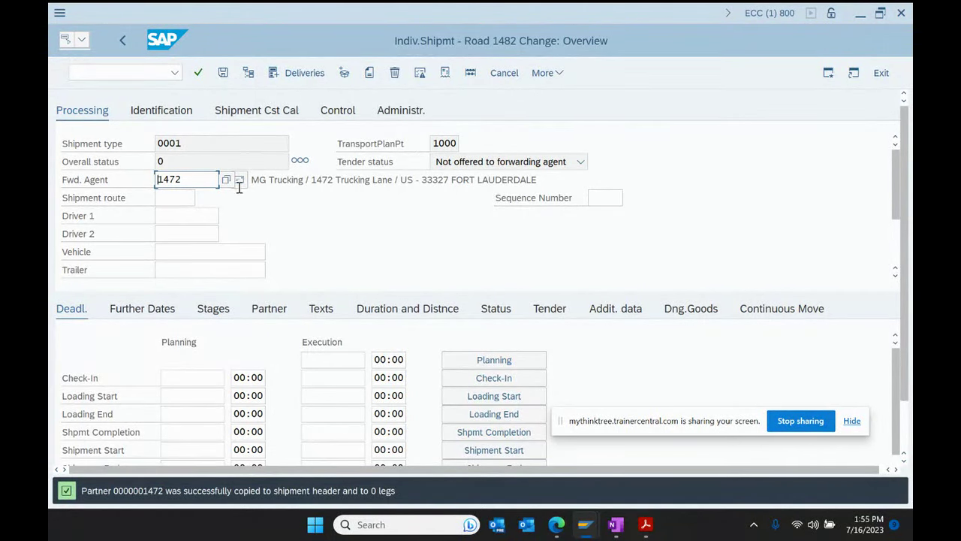
Step: Set the shipment route to R00100 and accept the entry
click(174, 198)
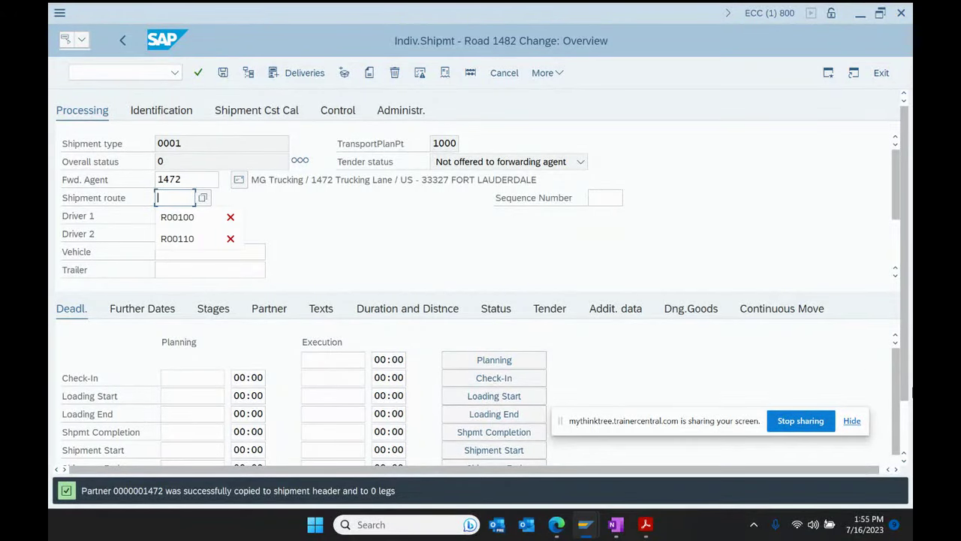
key(Down)
key(Return)
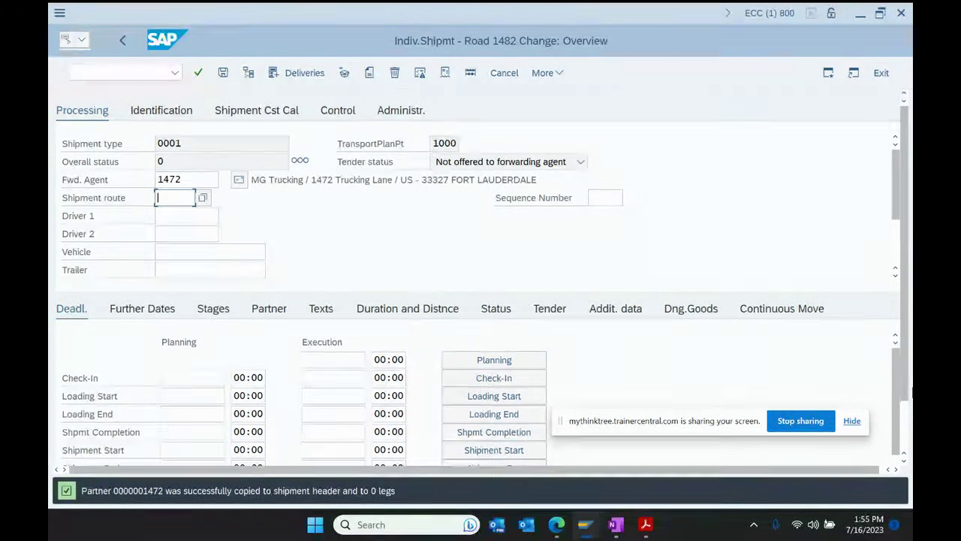
key(Return)
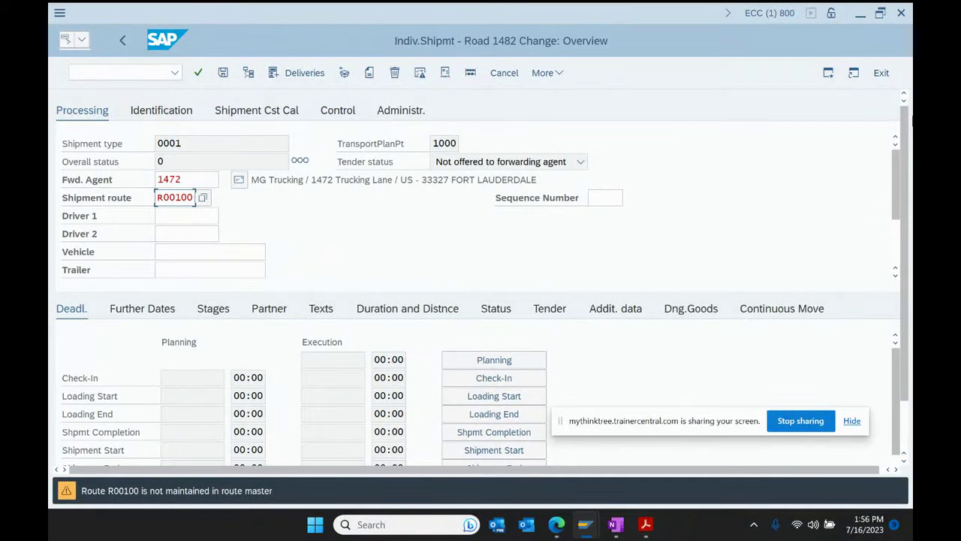
scroll(903, 178, down, 2)
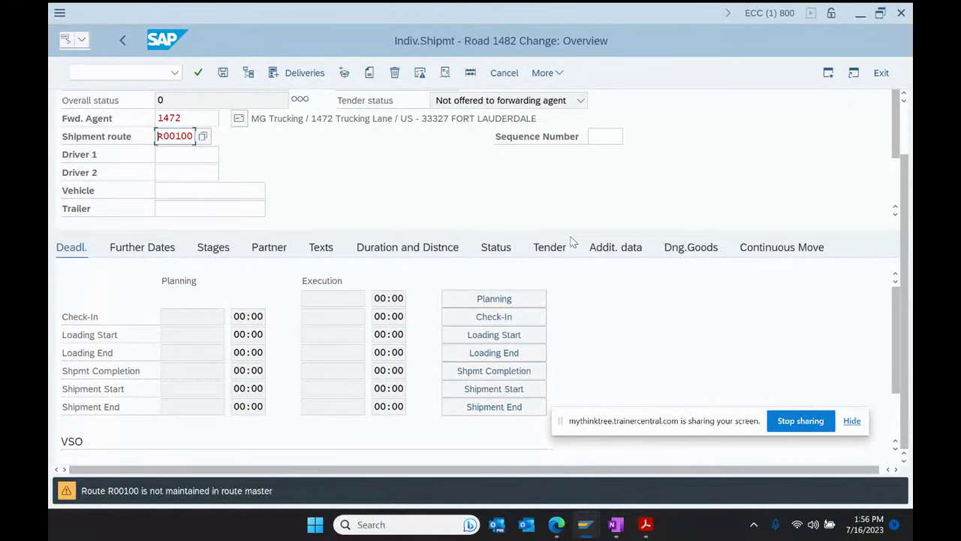
key(Return)
key(Return)
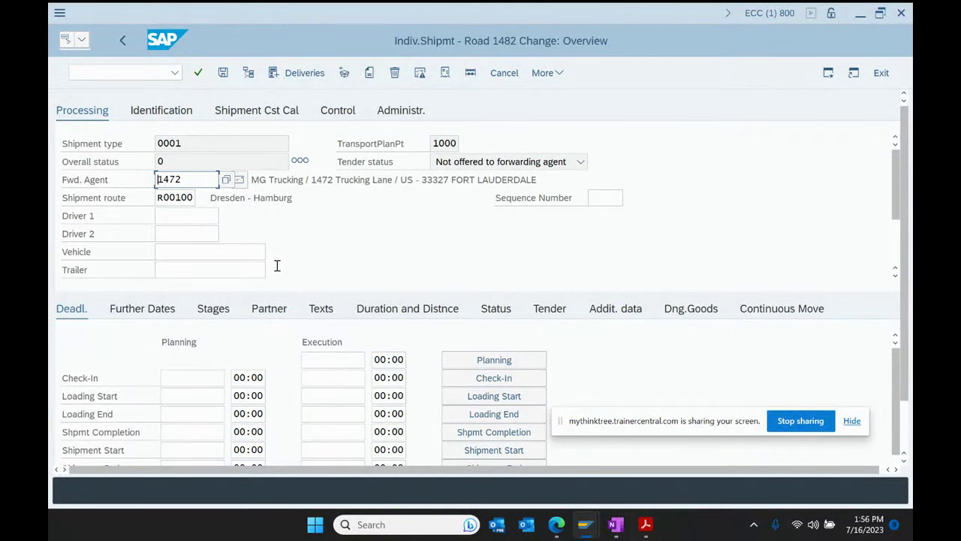
Step: Go through the Driver 1, Driver 2 and Vehicle fields and examine the shipment's planning and execution deadlines
click(184, 216)
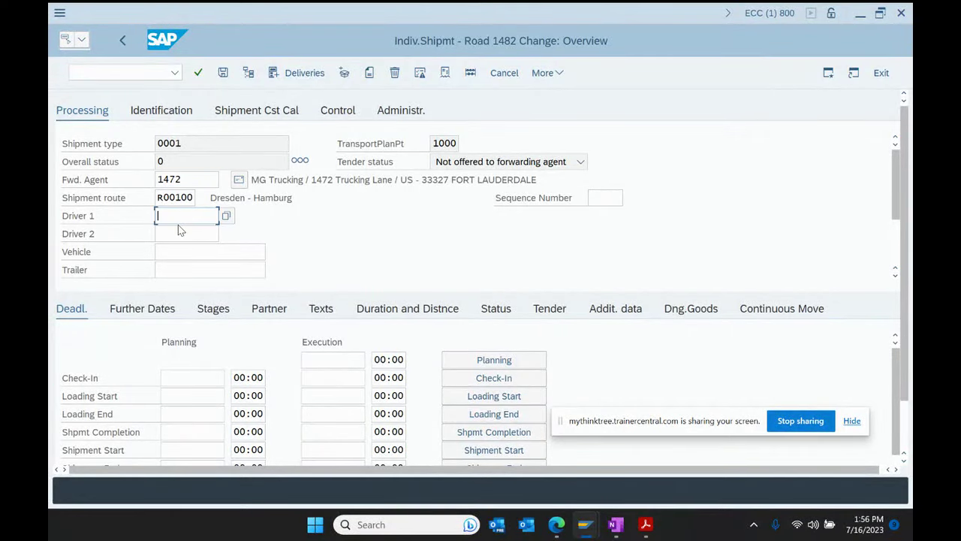
click(178, 233)
click(173, 254)
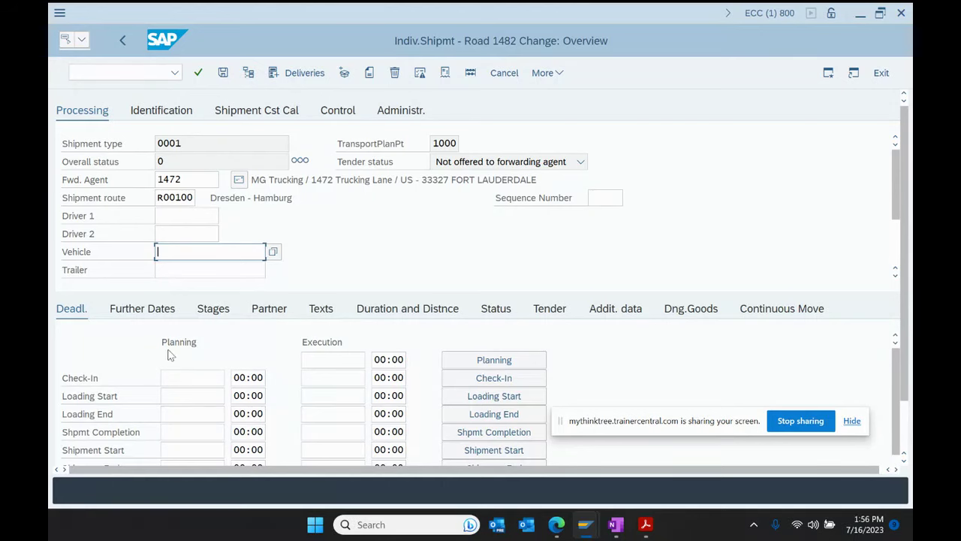
scroll(910, 235, down, 2)
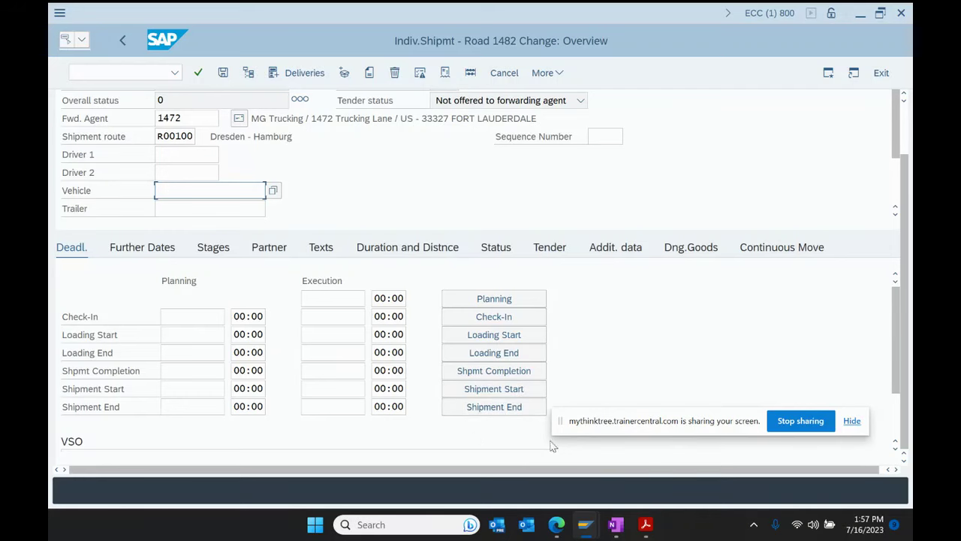
Step: Examine the shipment's further dates and stages, and try to view its partners
click(137, 254)
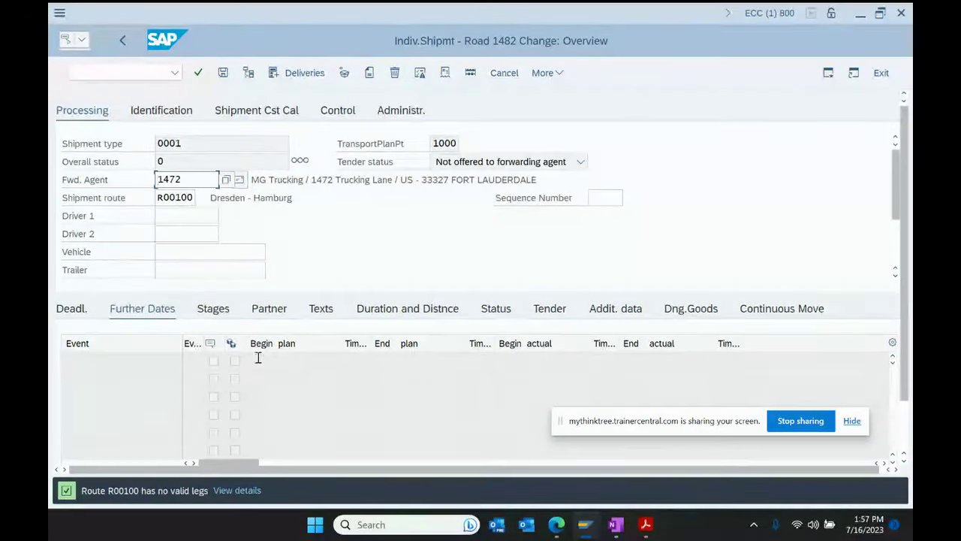
click(207, 311)
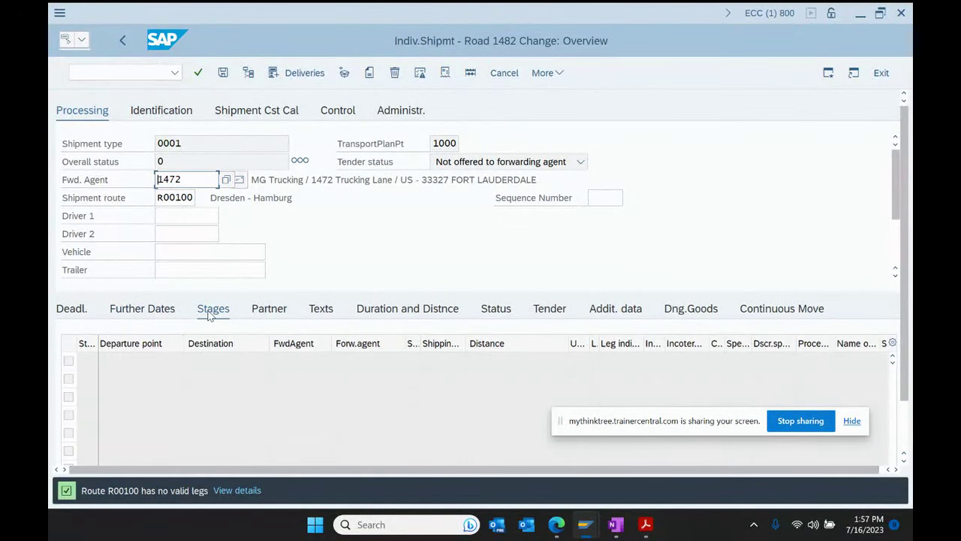
click(273, 314)
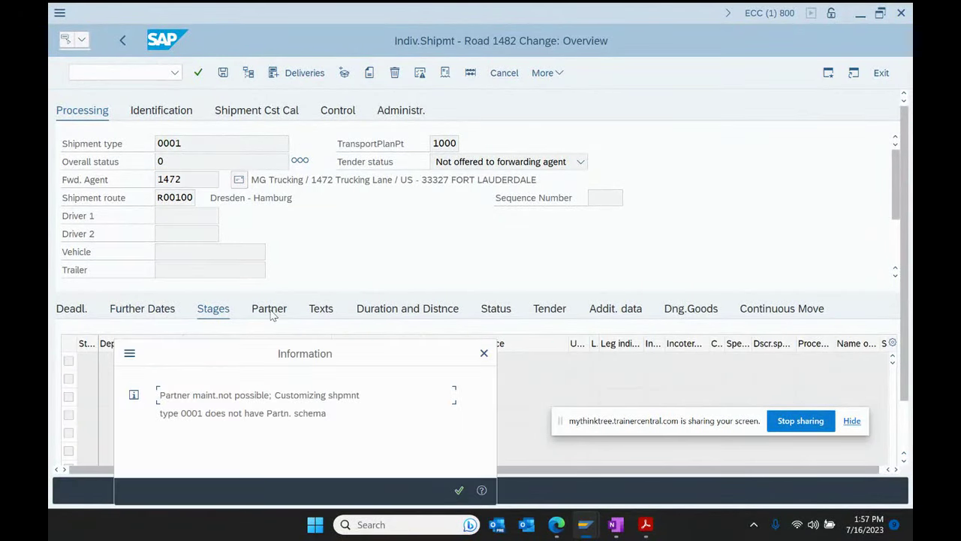
click(459, 490)
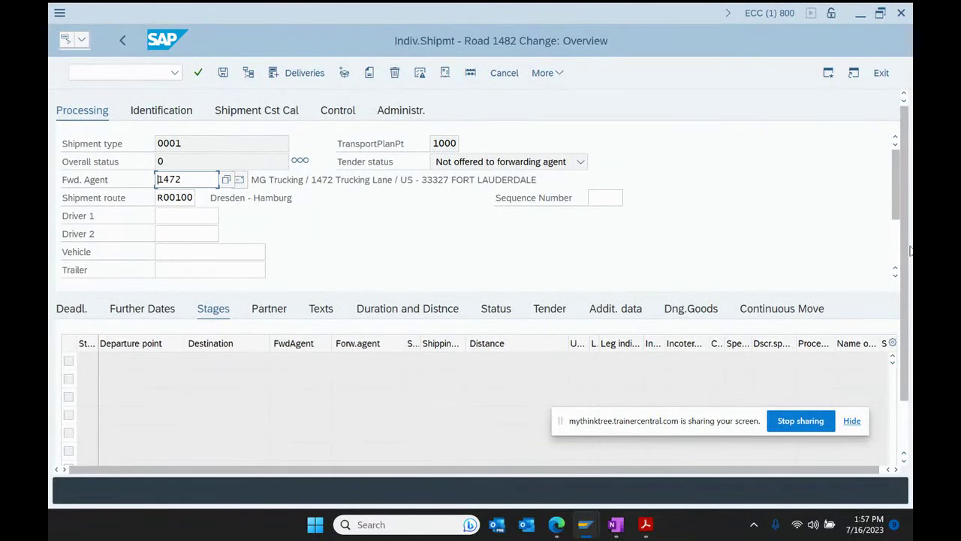
Step: Try again to open the shipment's partner data and dismiss the information message
scroll(740, 344, down, 2)
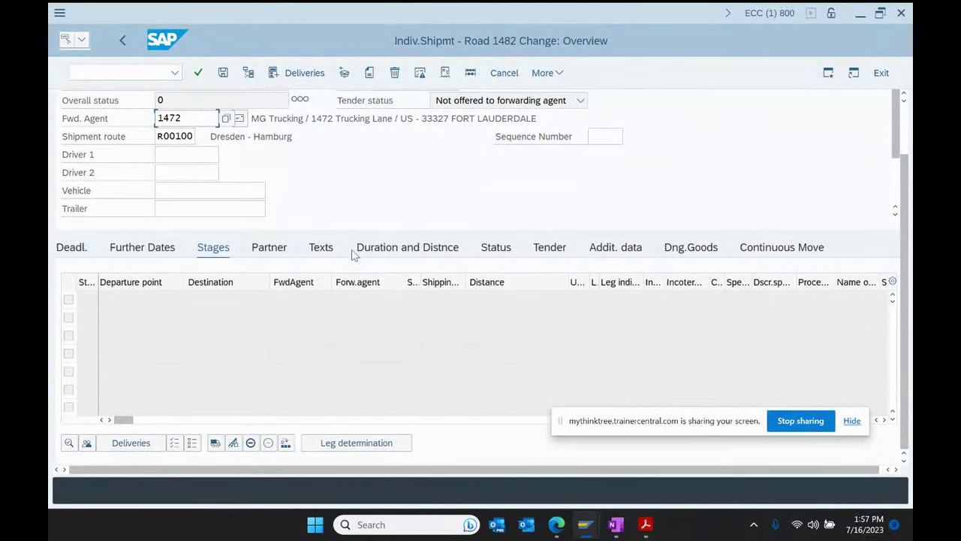
click(284, 249)
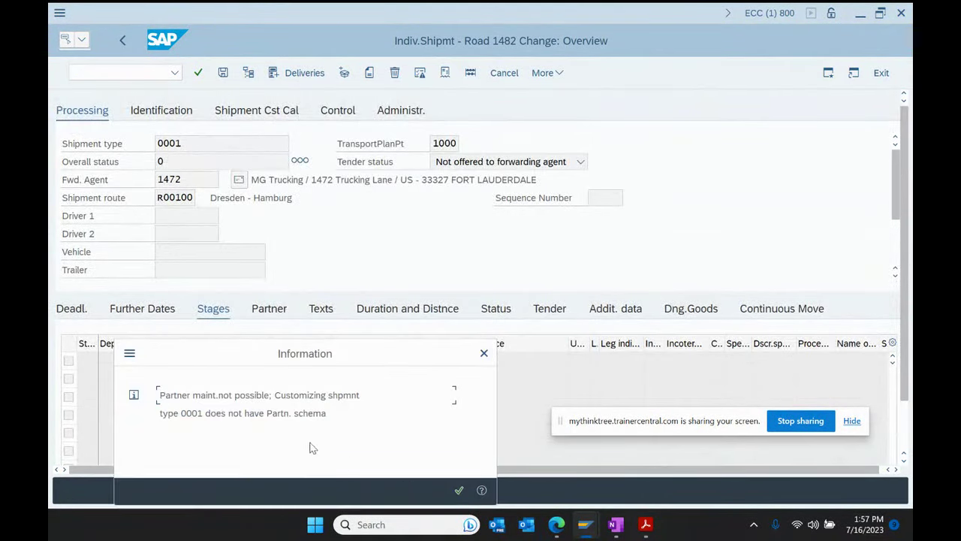
click(459, 491)
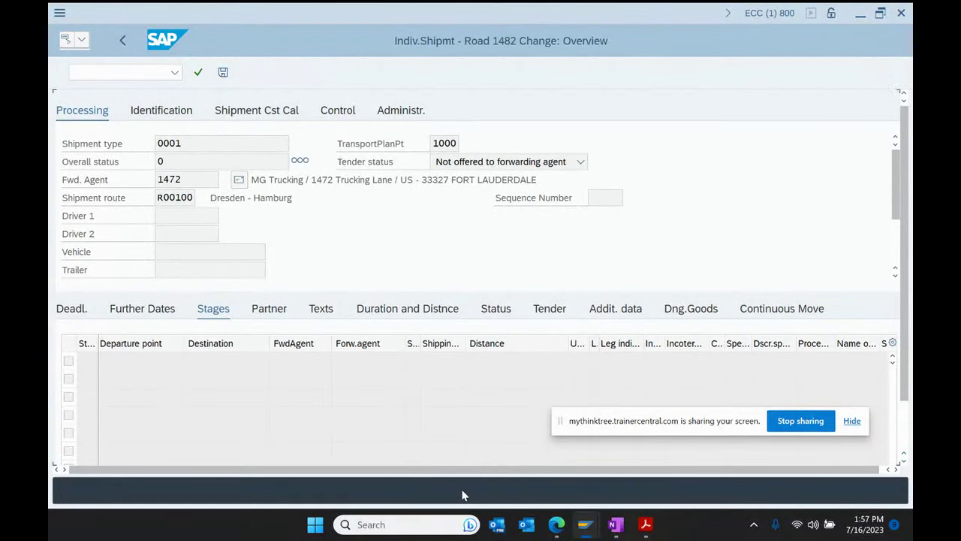
Step: Enter GJNJN as the shipment's forwarder's order text
click(322, 310)
click(270, 381)
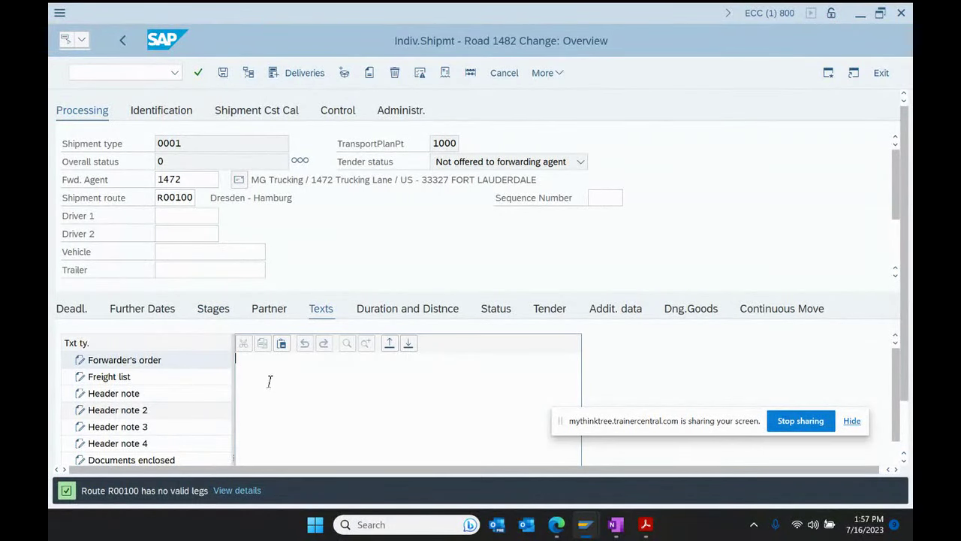
text(GJNJN)
Step: Examine the shipment's duration and distance data, going through total duration, actual duration, queue time and distance
click(402, 310)
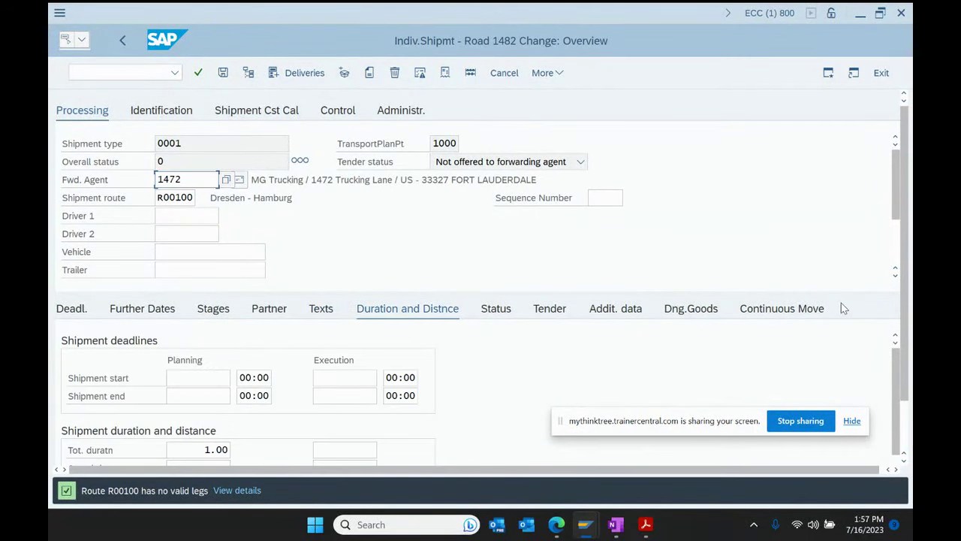
scroll(796, 372, down, 2)
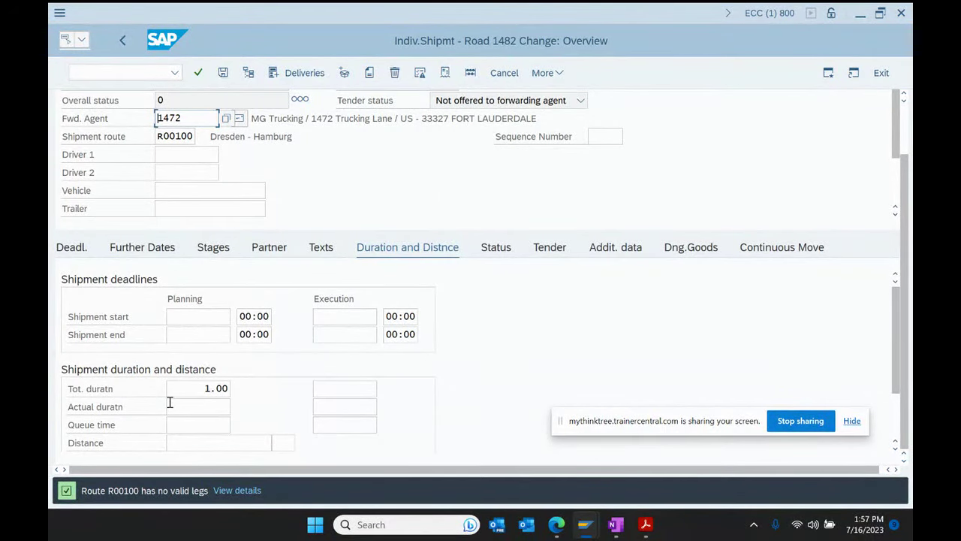
double_click(206, 388)
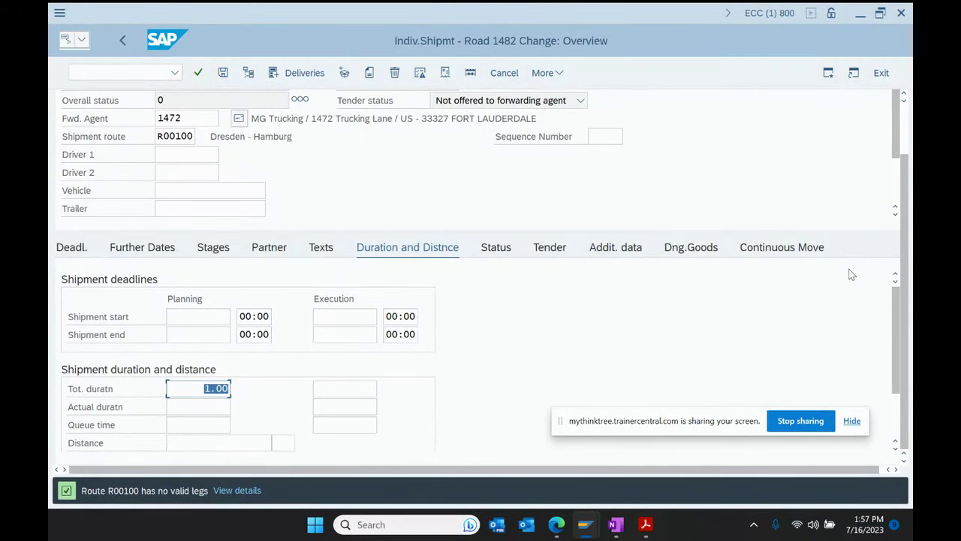
click(207, 407)
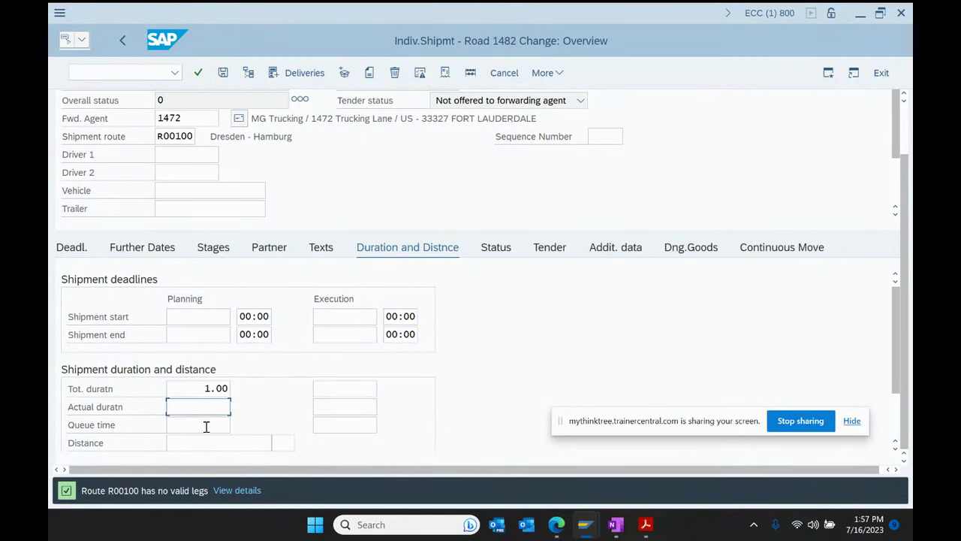
click(206, 425)
click(197, 443)
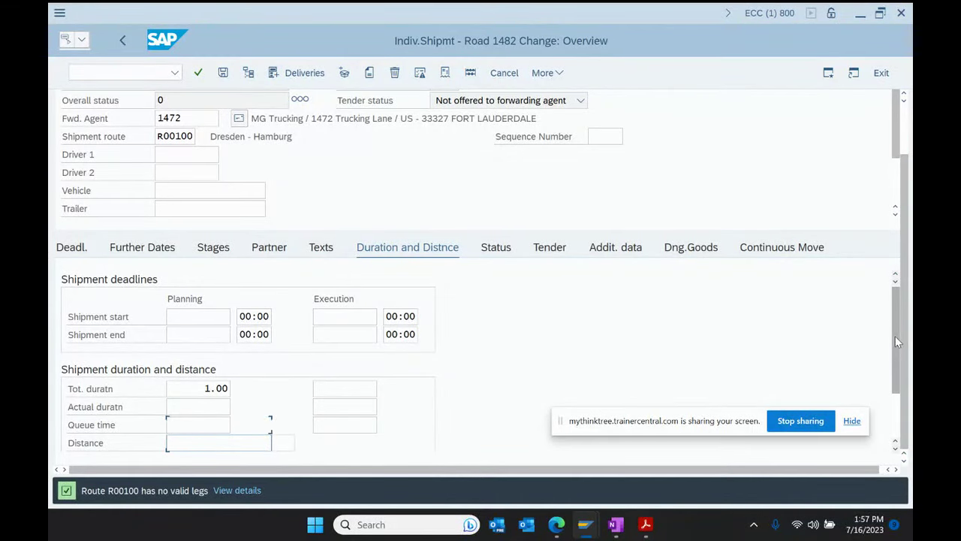
mouse_move(897, 340)
mouse_down()
mouse_move(895, 373)
mouse_move(897, 343)
mouse_up()
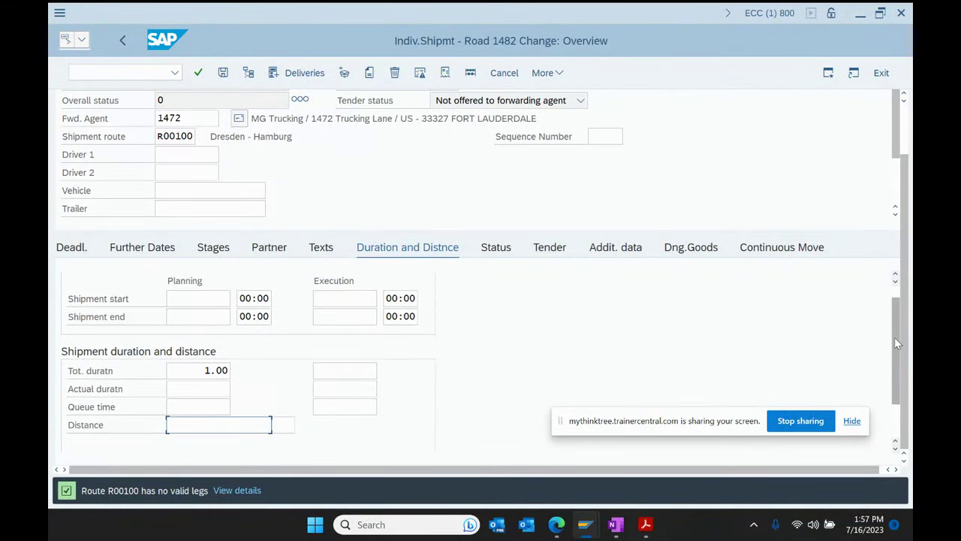
Step: Examine the shipment's processing and freight cost statuses and its tender quotation and reply data
click(495, 249)
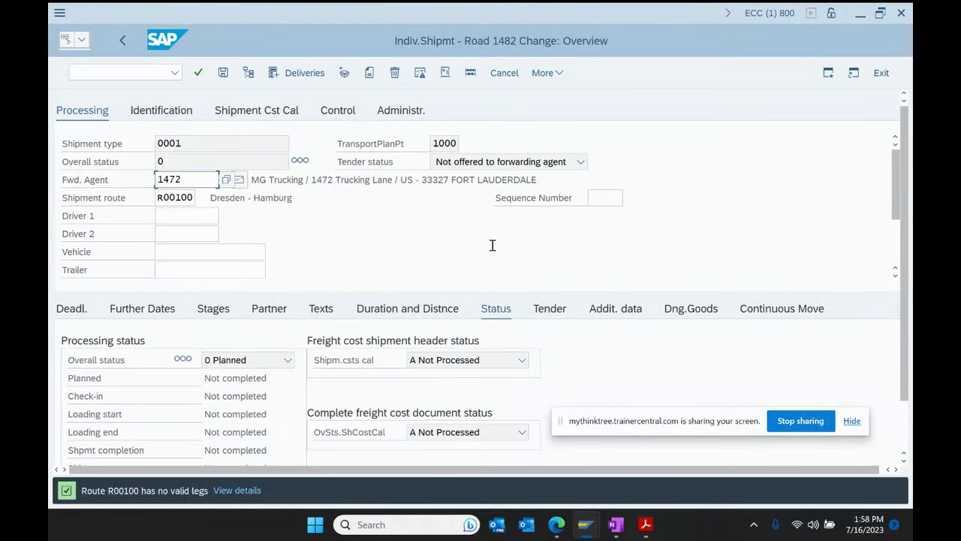
drag(905, 285, 906, 329)
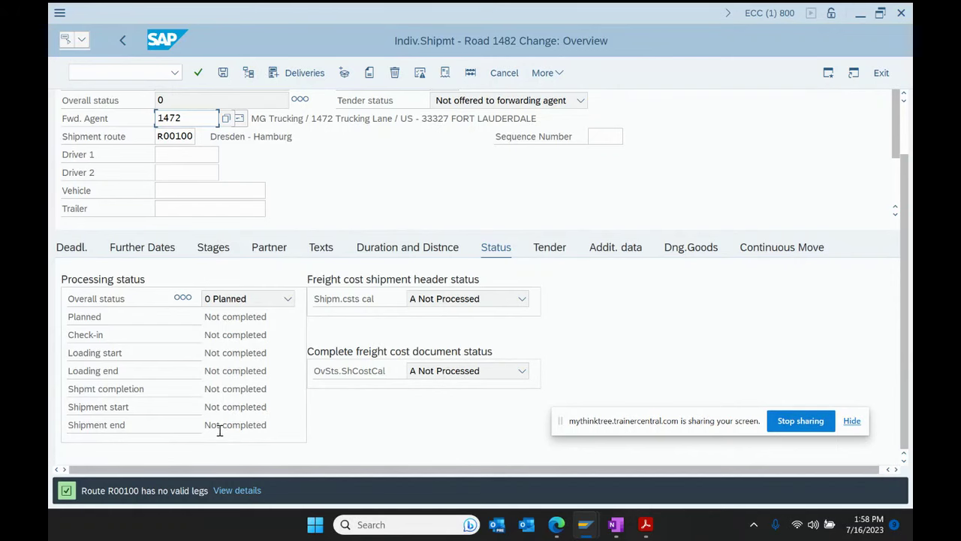
click(558, 254)
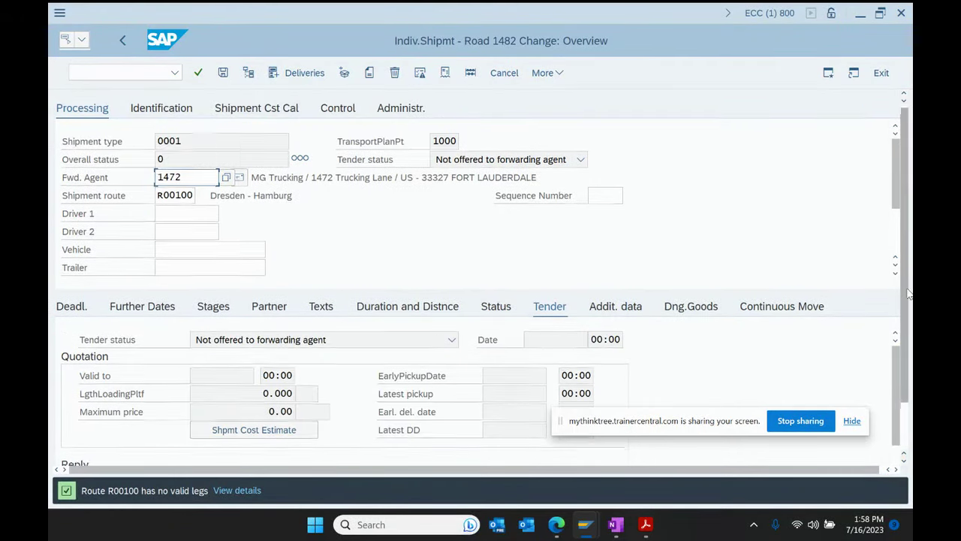
scroll(909, 284, down, 2)
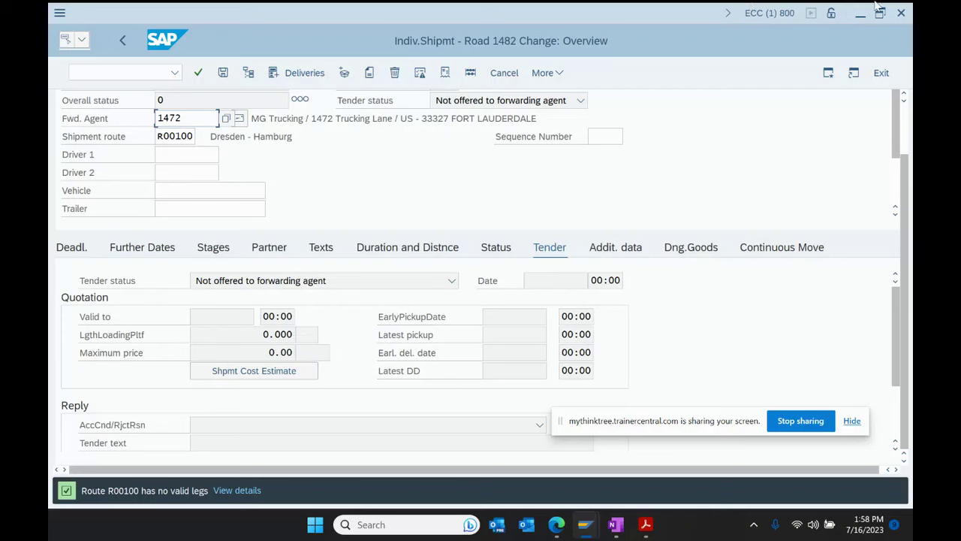
Step: Examine the shipment's supplementary fields, additional texts and continuous move data
click(630, 253)
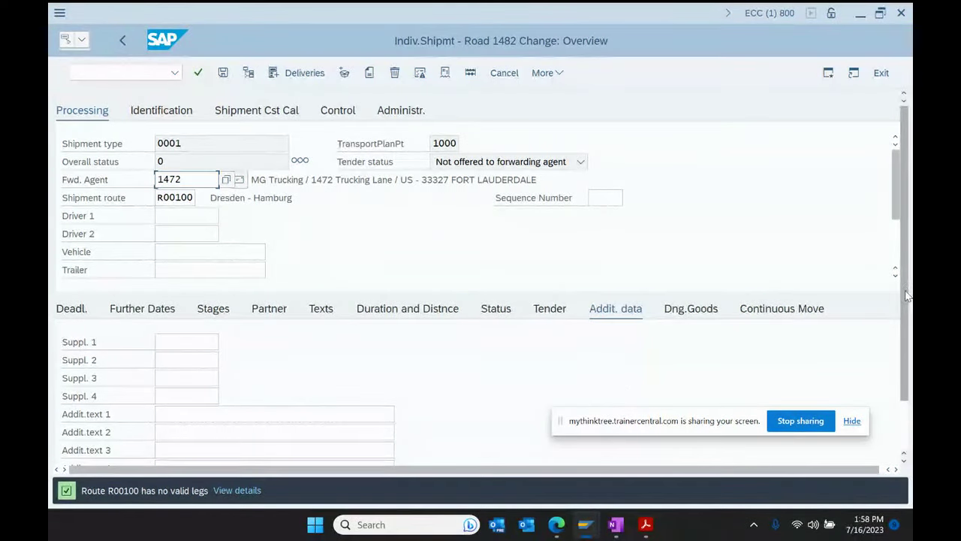
scroll(908, 292, down, 2)
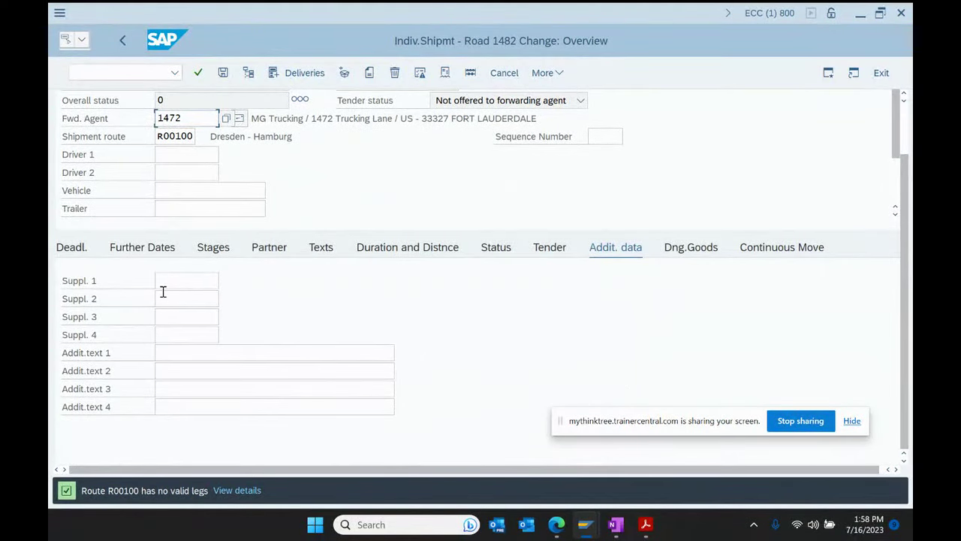
scroll(691, 258, up, 2)
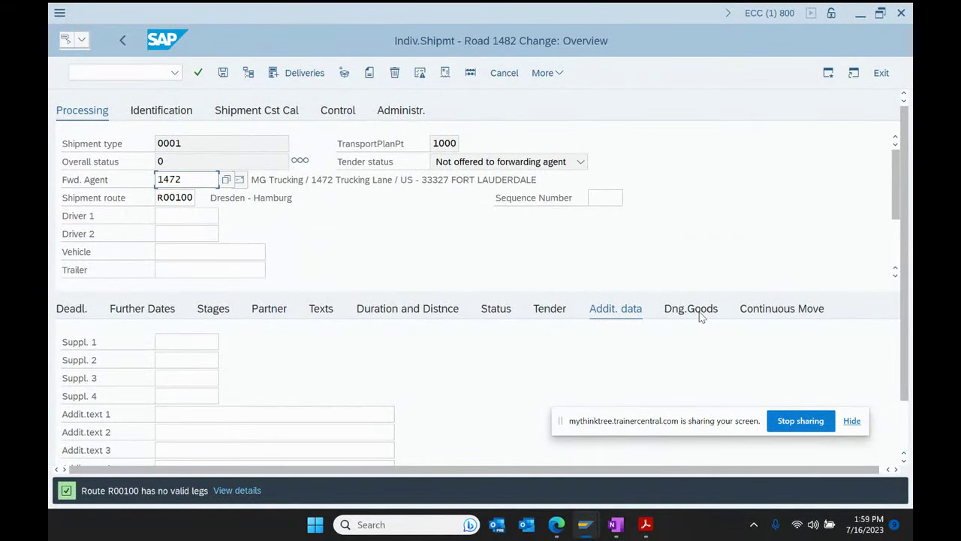
click(595, 316)
click(771, 311)
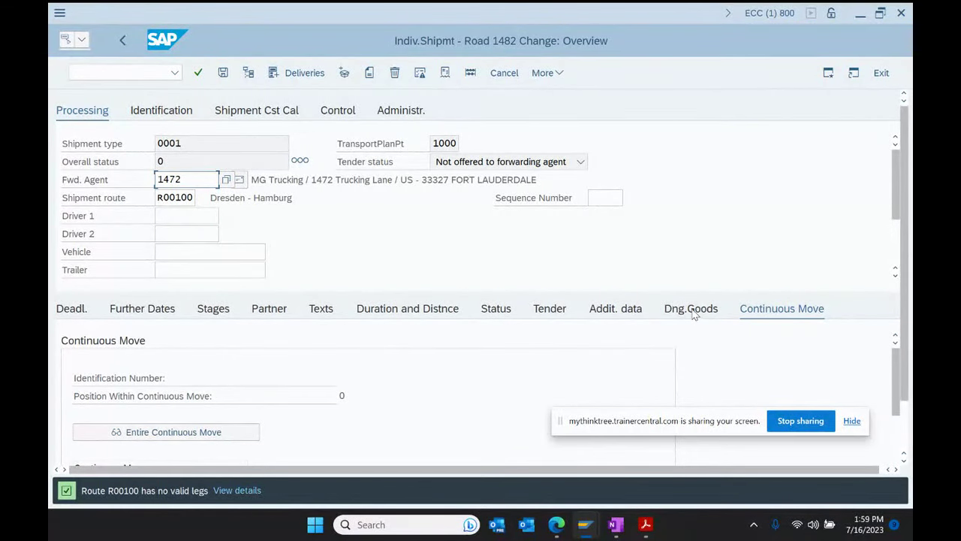
click(880, 13)
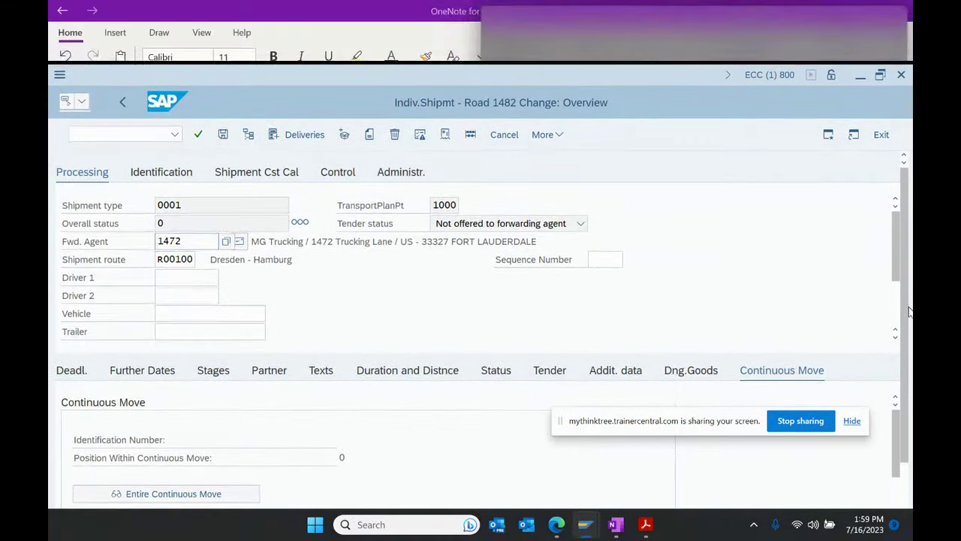
click(880, 22)
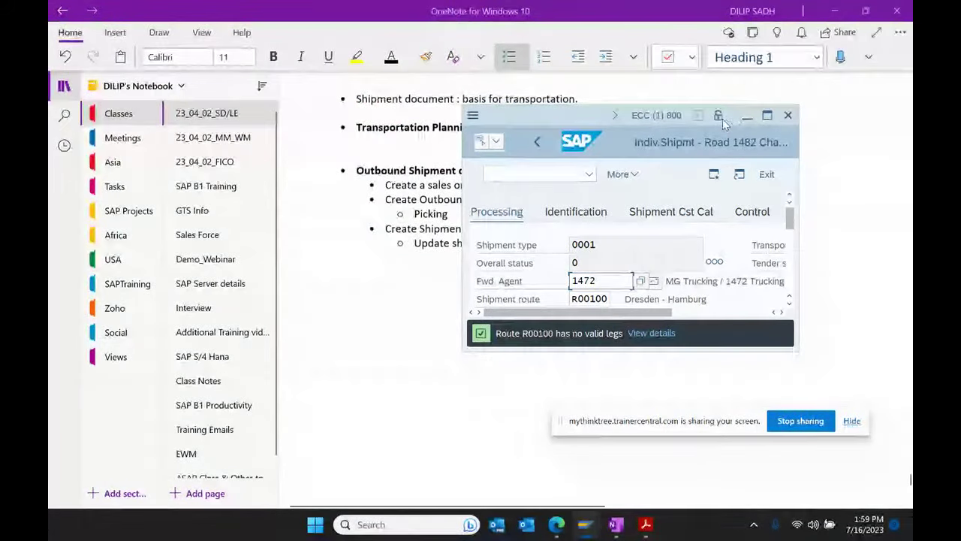
click(767, 115)
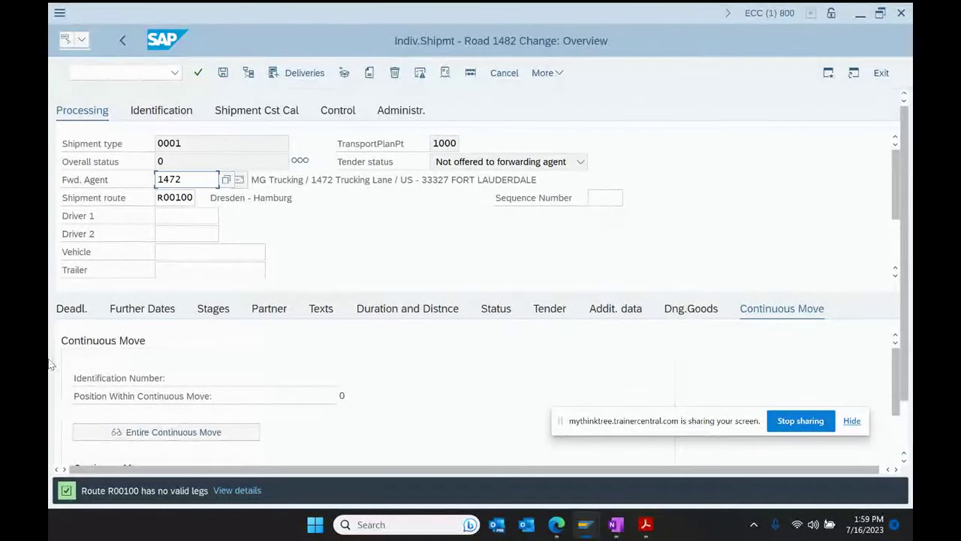
Step: Return to the shipment's planning and execution deadlines
click(75, 319)
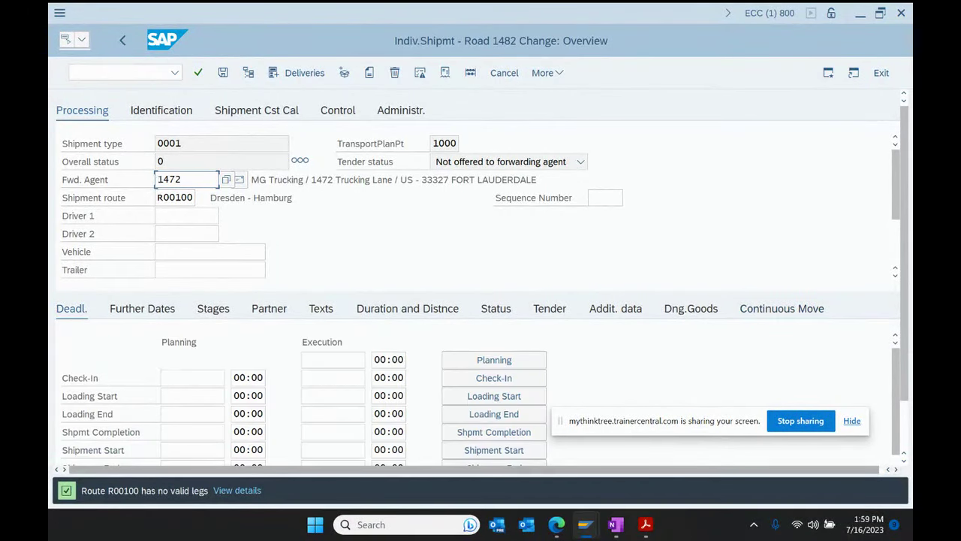
Step: Examine the shipment's Driver 1 and Driver 2 fields and its identification data: shipment number, container ID, description, external IDs and FA tracking ID
click(180, 221)
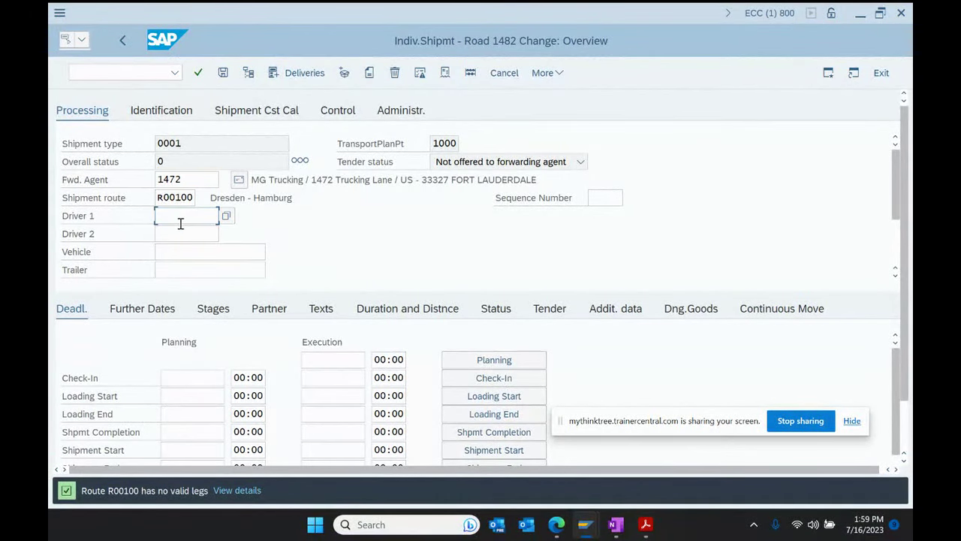
click(178, 235)
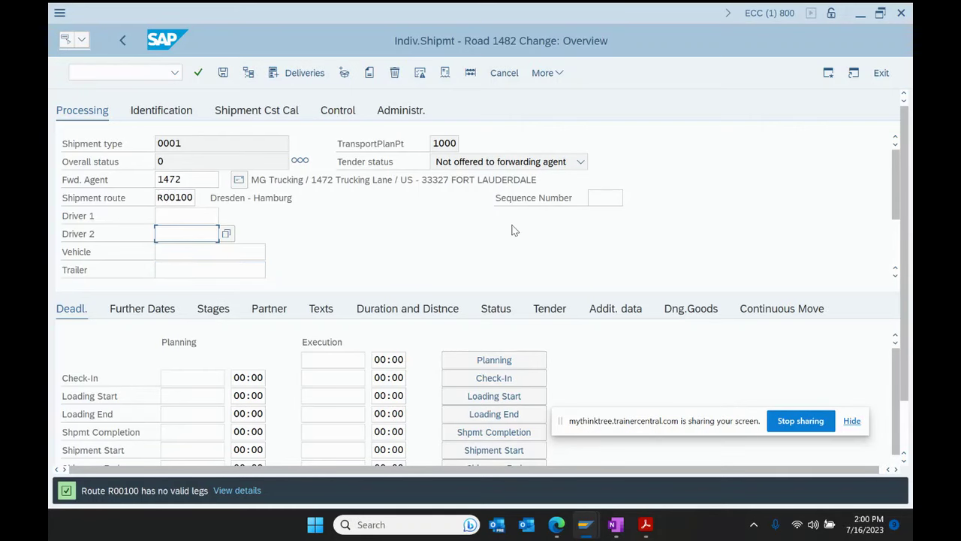
click(169, 113)
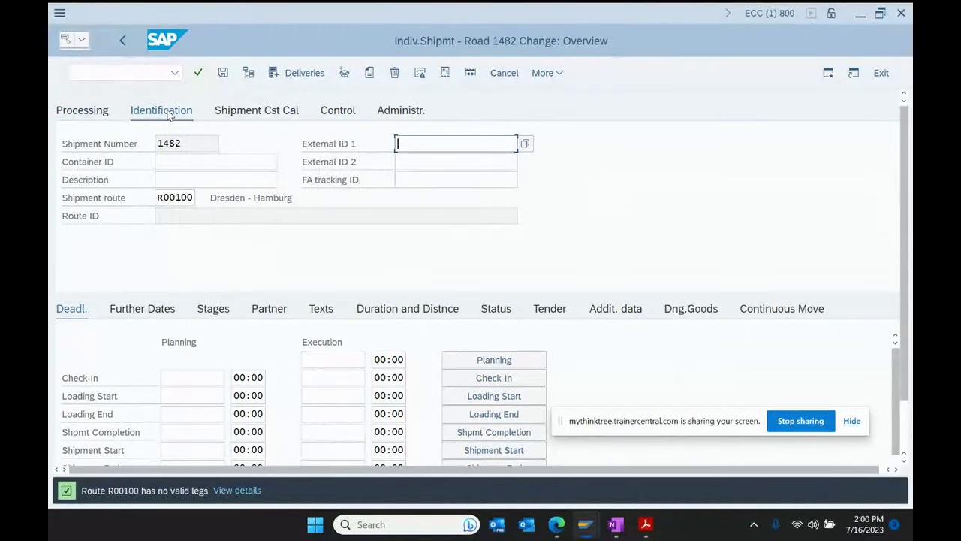
drag(191, 144, 123, 162)
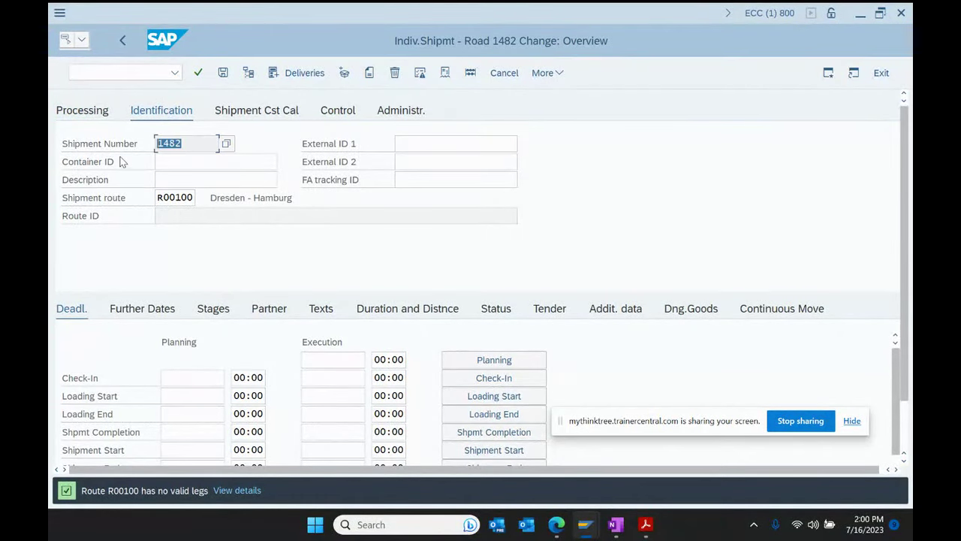
click(178, 162)
click(178, 180)
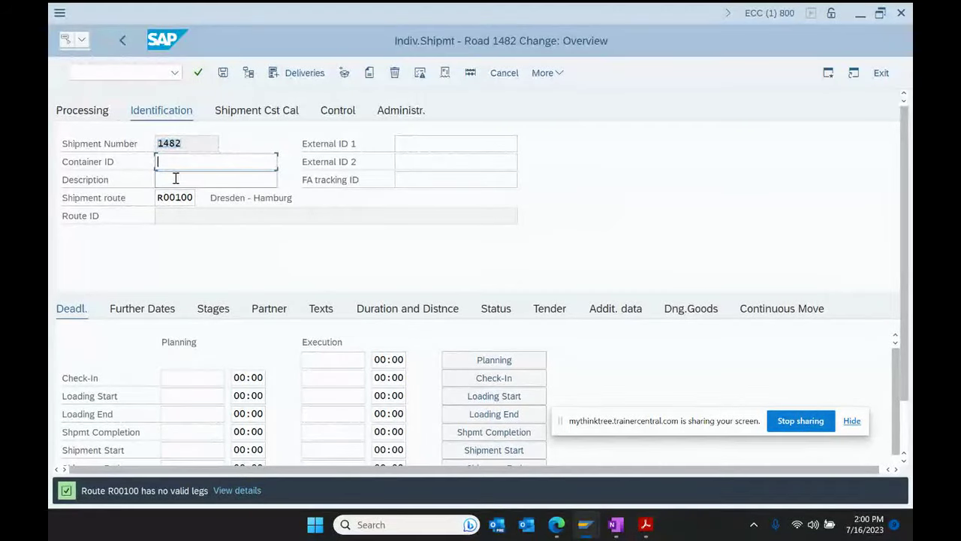
click(399, 143)
click(408, 164)
click(408, 179)
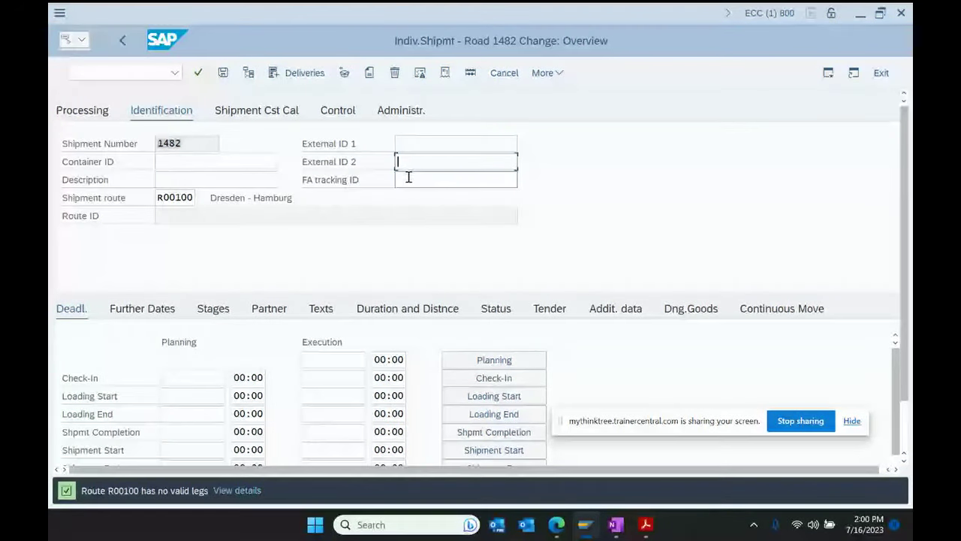
Step: Review the shipment's cost calculation, control and administration data, ending back at its processing data
click(248, 112)
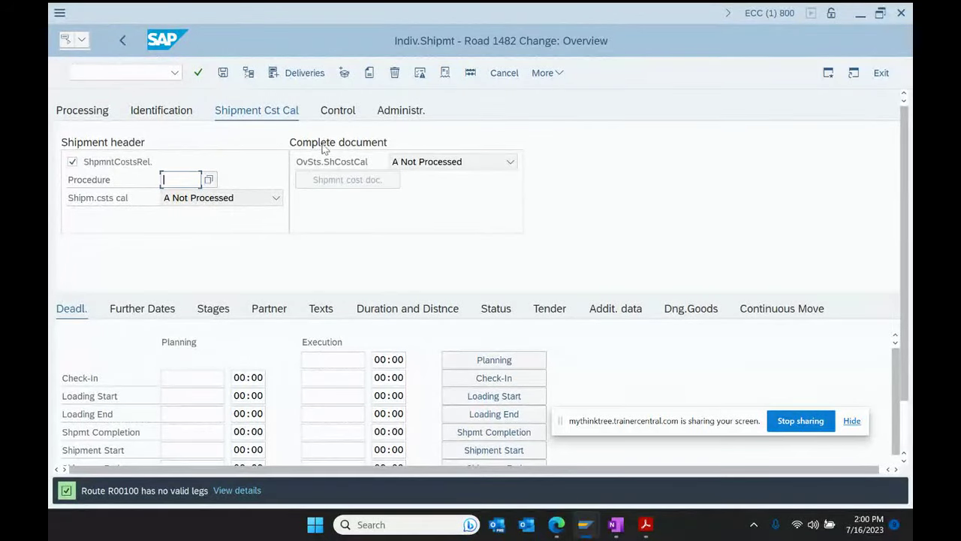
click(338, 112)
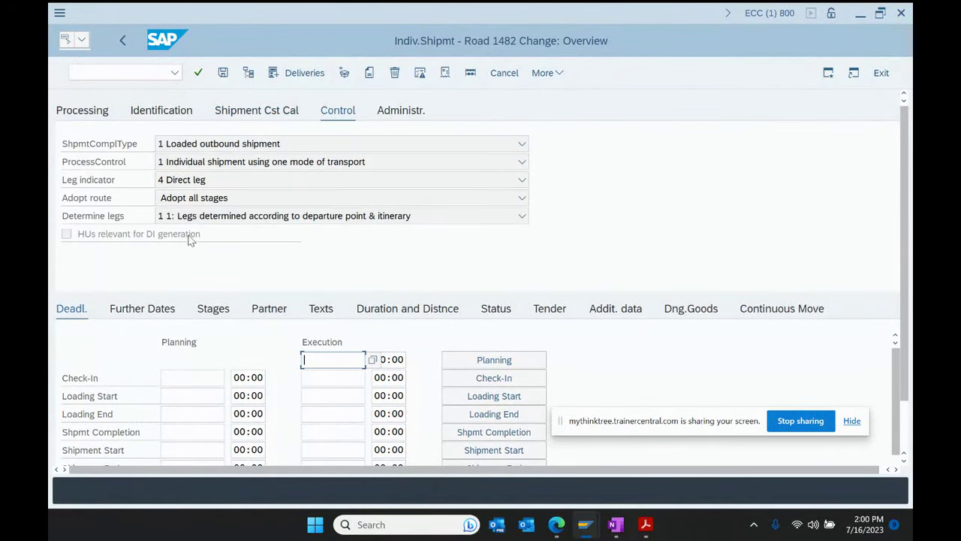
click(399, 113)
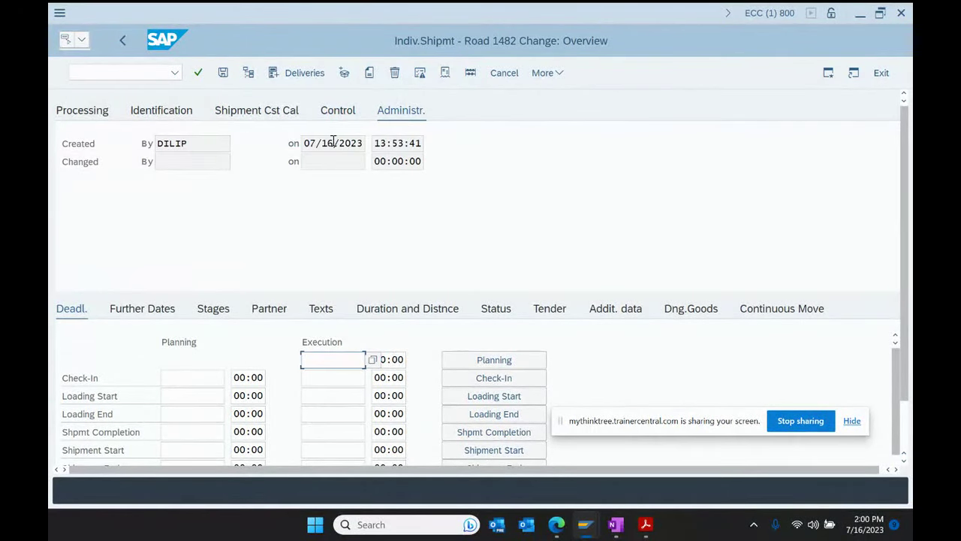
click(88, 112)
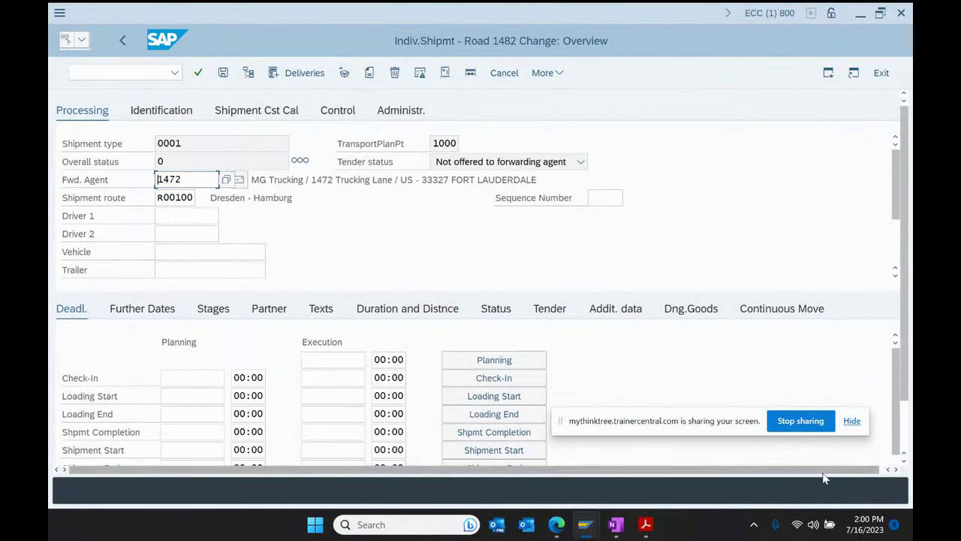
Step: Switch to SAP Distribution.pdf in Acrobat Reader and read the Shipment Operational Basics slides 2/4 and 3/4
click(646, 525)
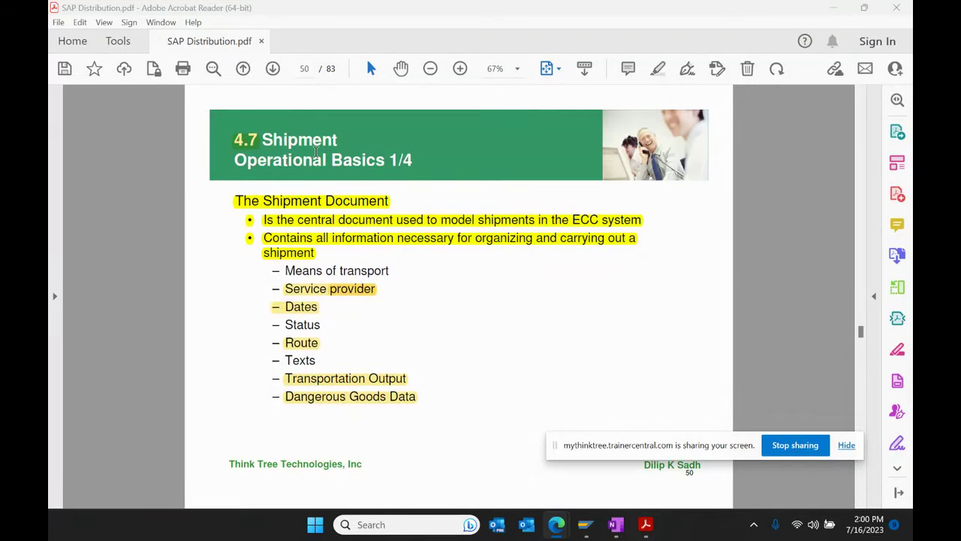
click(274, 68)
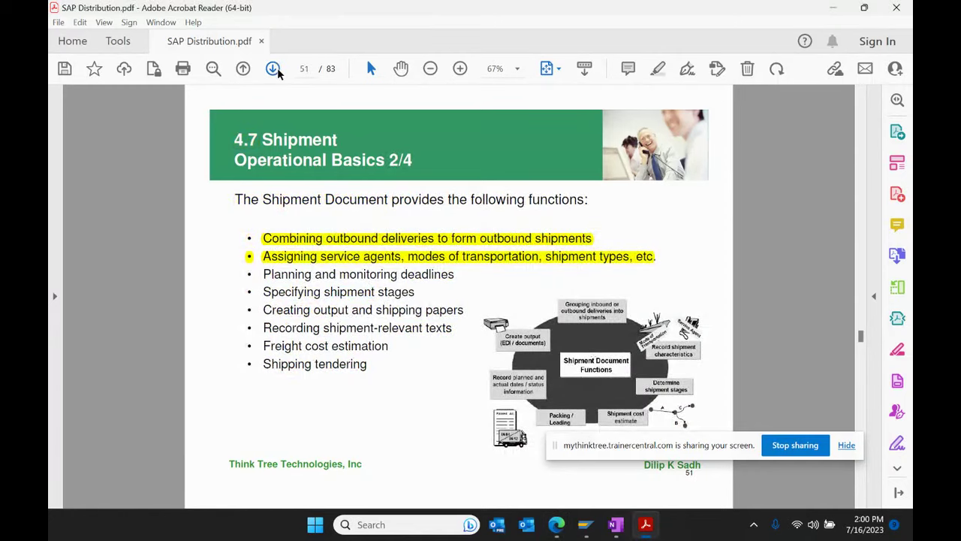
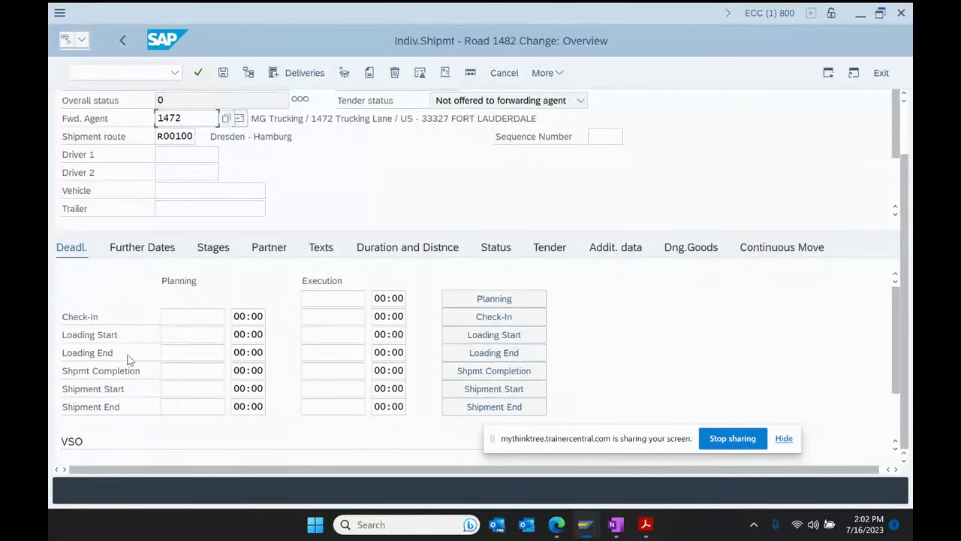
mouse_move(616, 519)
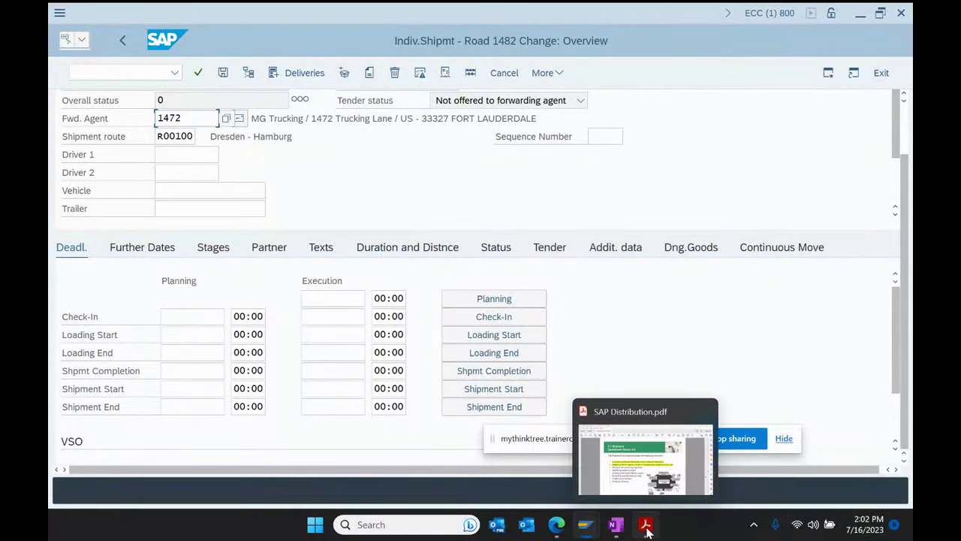
click(646, 524)
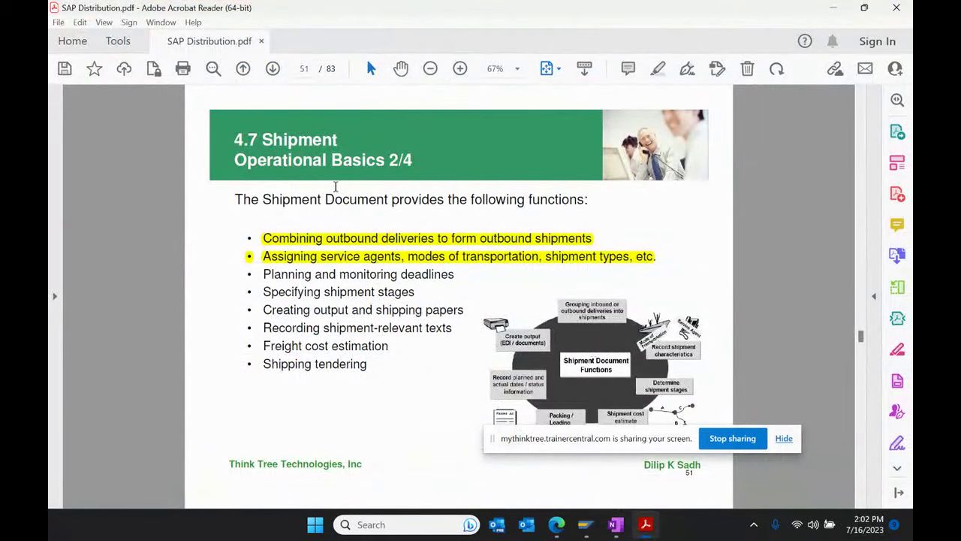
click(274, 69)
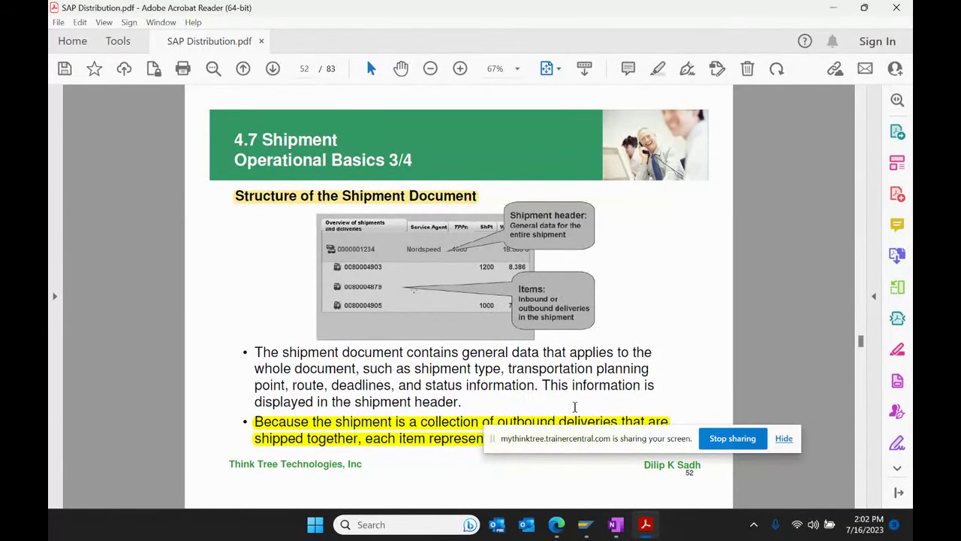
Step: Switch back to SAP and inspect the shipment's assigned deliveries and its handling unit packing data, ending at the shipment overview
mouse_move(586, 524)
click(654, 451)
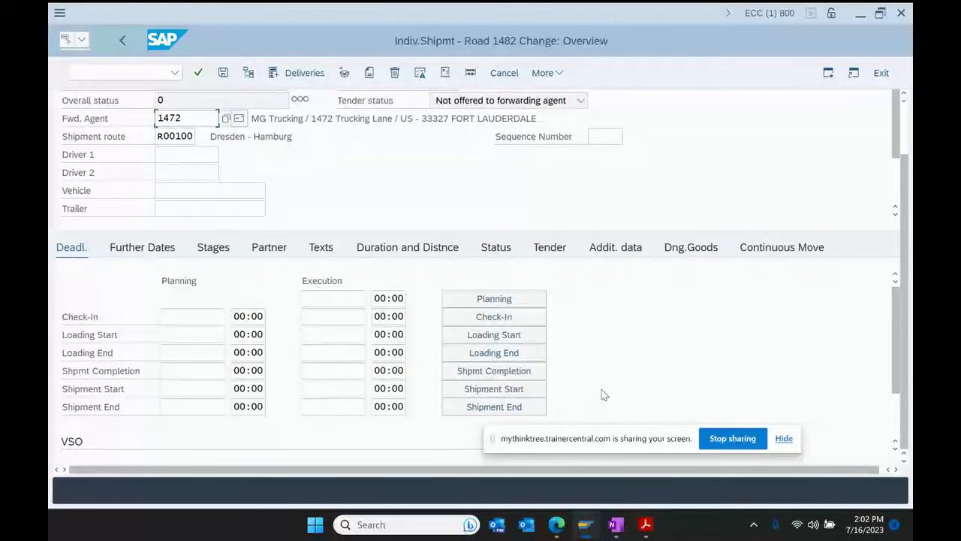
click(277, 78)
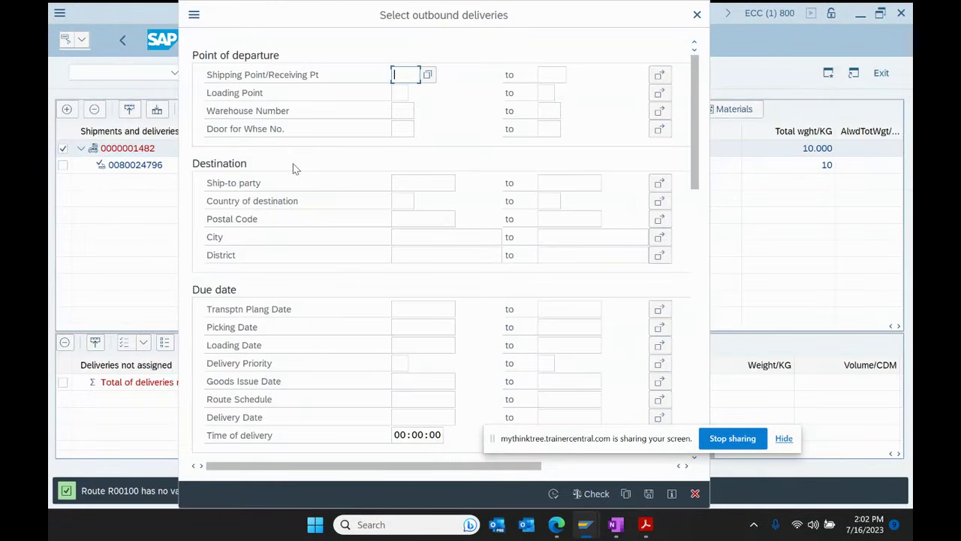
click(697, 15)
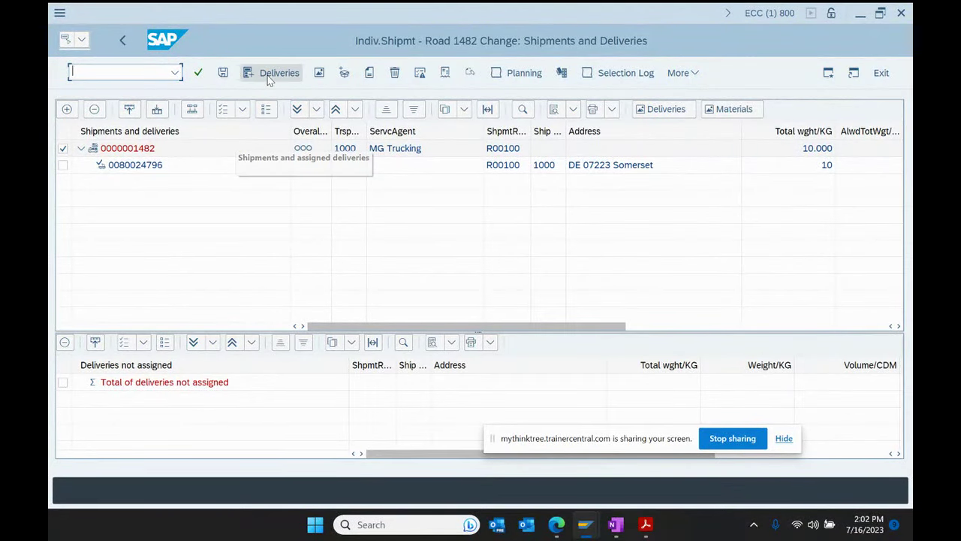
click(319, 73)
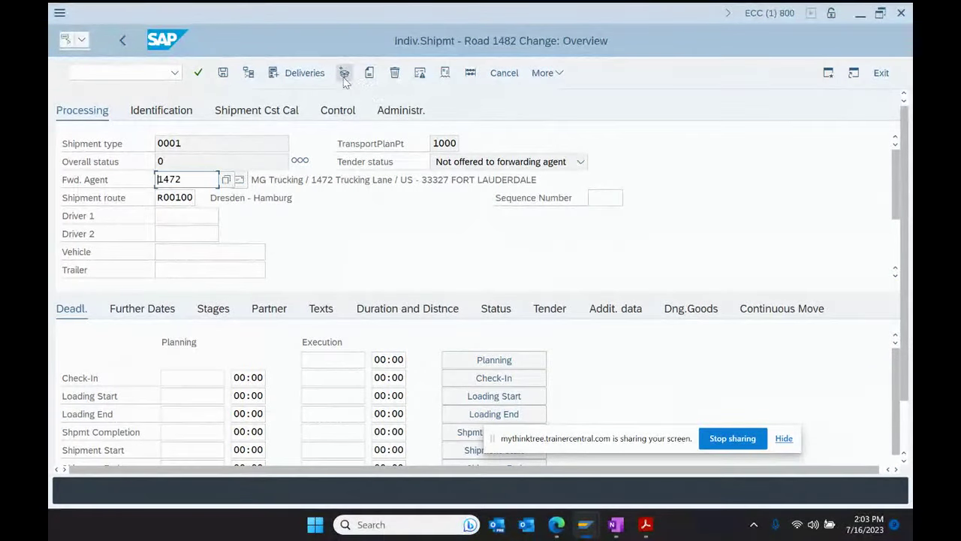
click(344, 74)
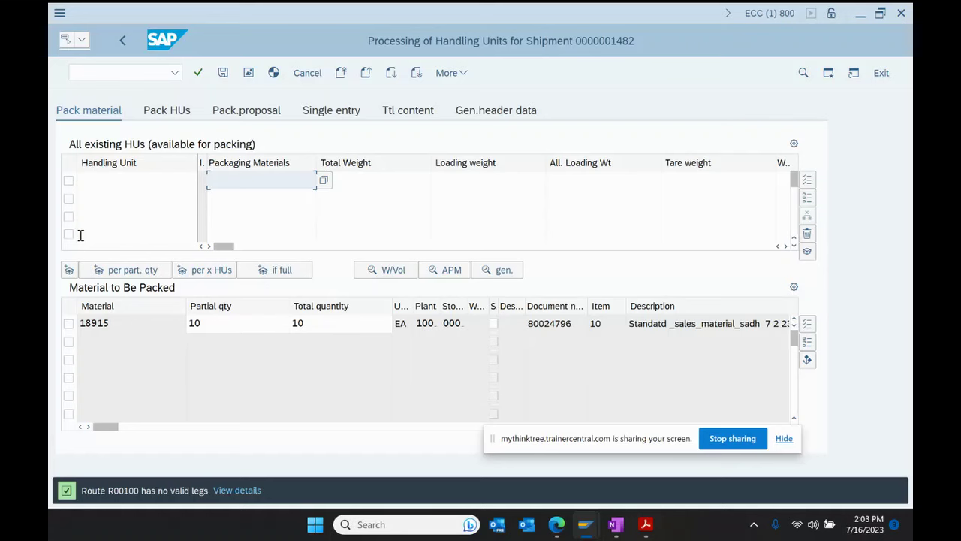
click(123, 40)
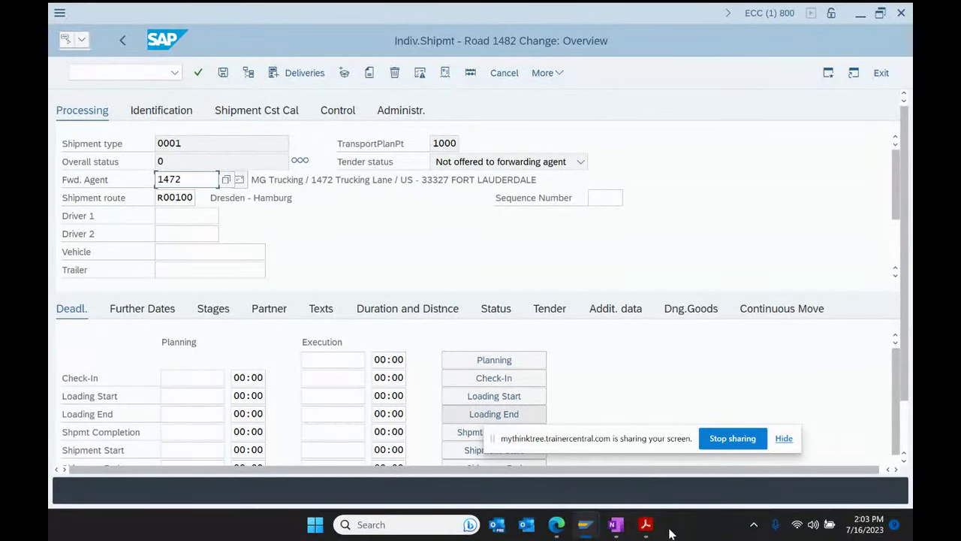
Step: Switch to SAP Distribution.pdf in Acrobat Reader and read the Transportation Planning Point slide, Operational Basics 4/4
click(645, 524)
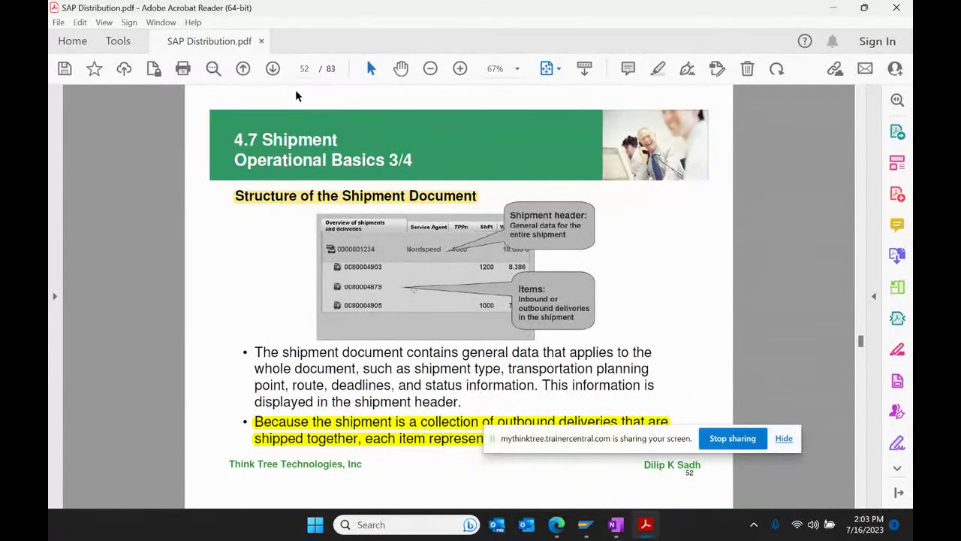
click(274, 68)
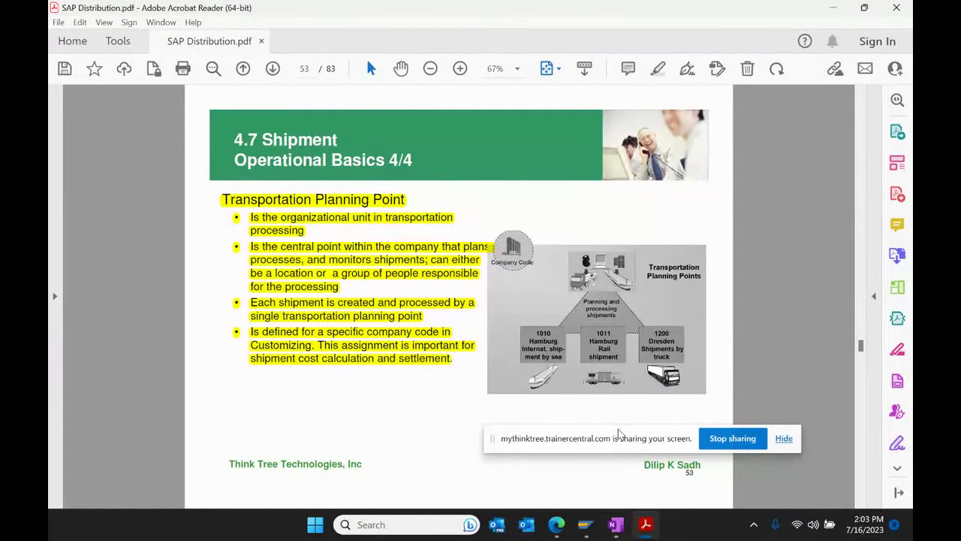
drag(619, 443, 506, 487)
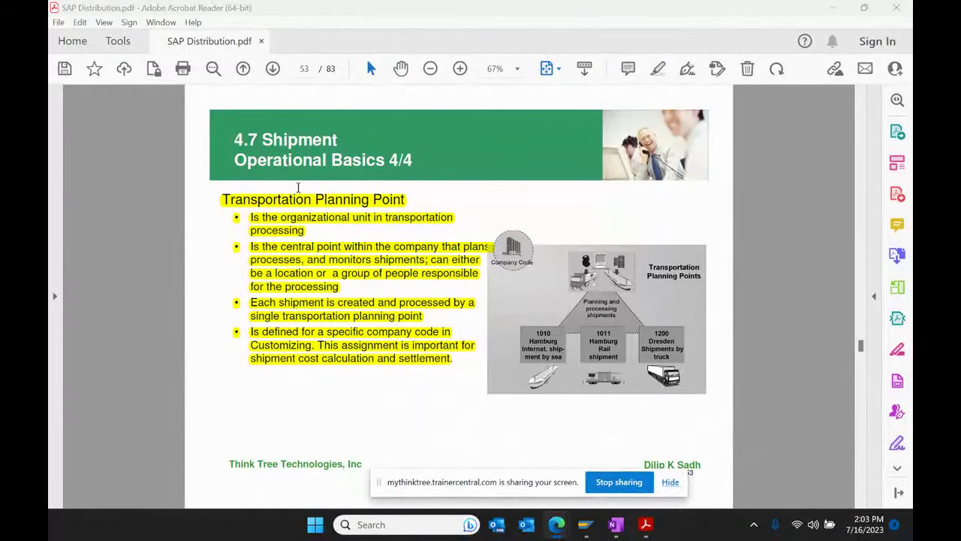
click(342, 208)
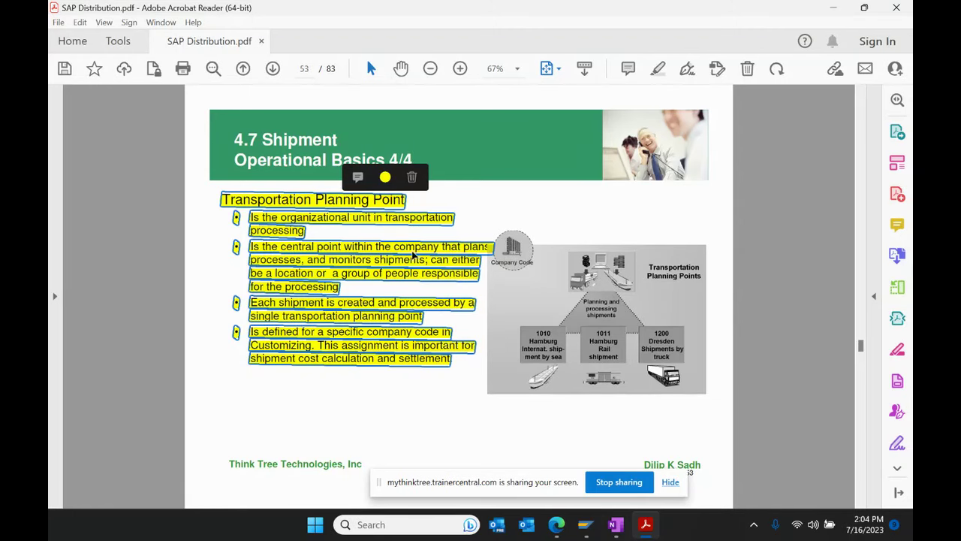
click(323, 392)
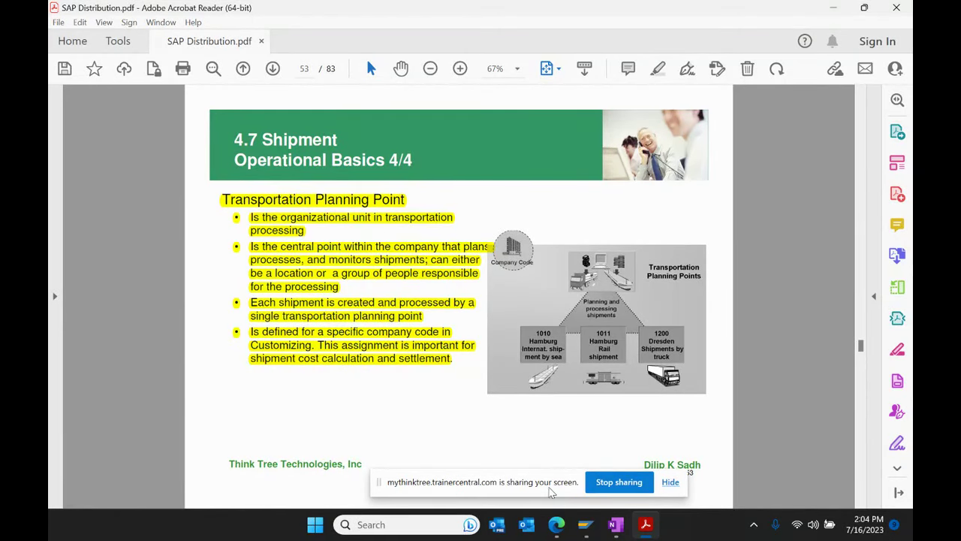
Step: Return to the shipment overview in SAP and select the transportation planning point value for inspection
mouse_move(585, 525)
click(681, 473)
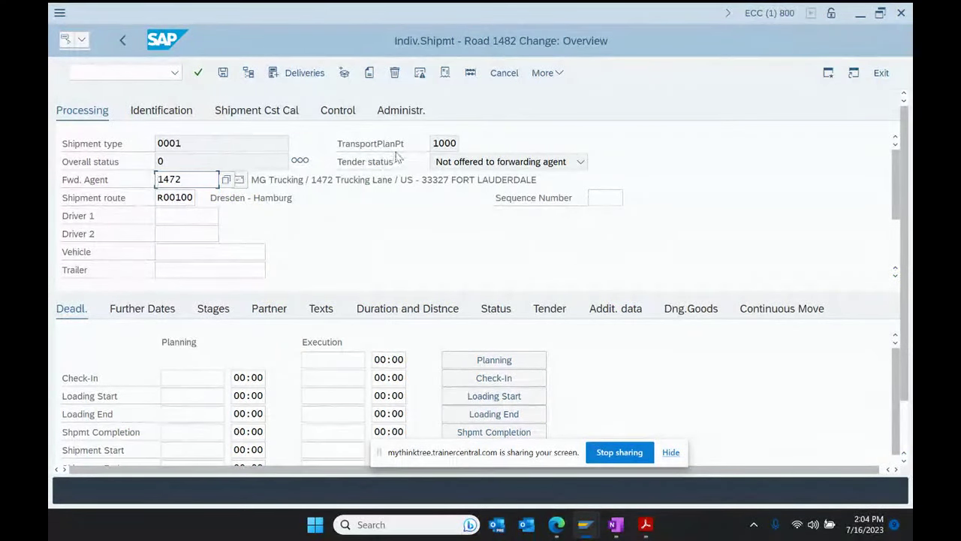
click(434, 143)
drag(434, 143, 468, 141)
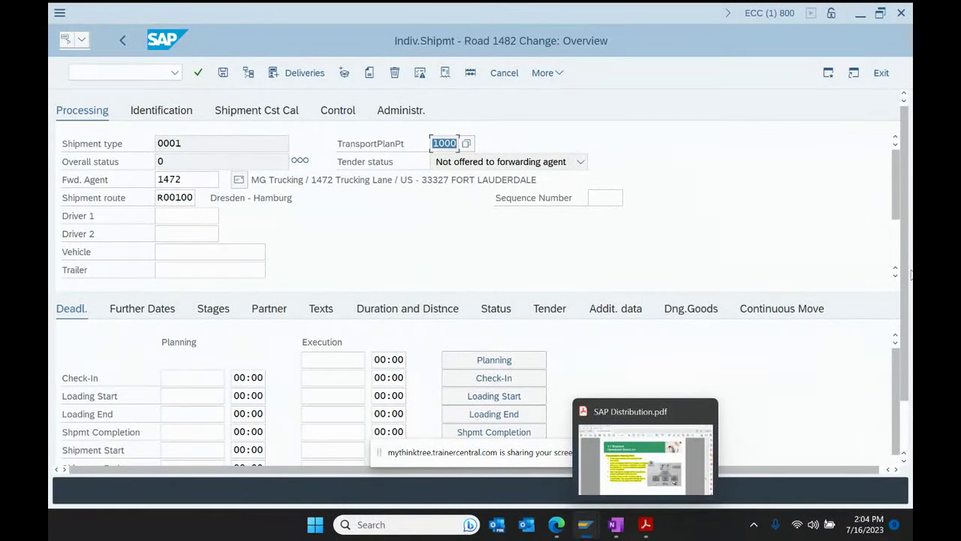
Step: Open a new SAP session and display the SAP Reference IMG through transaction SPRO
click(829, 72)
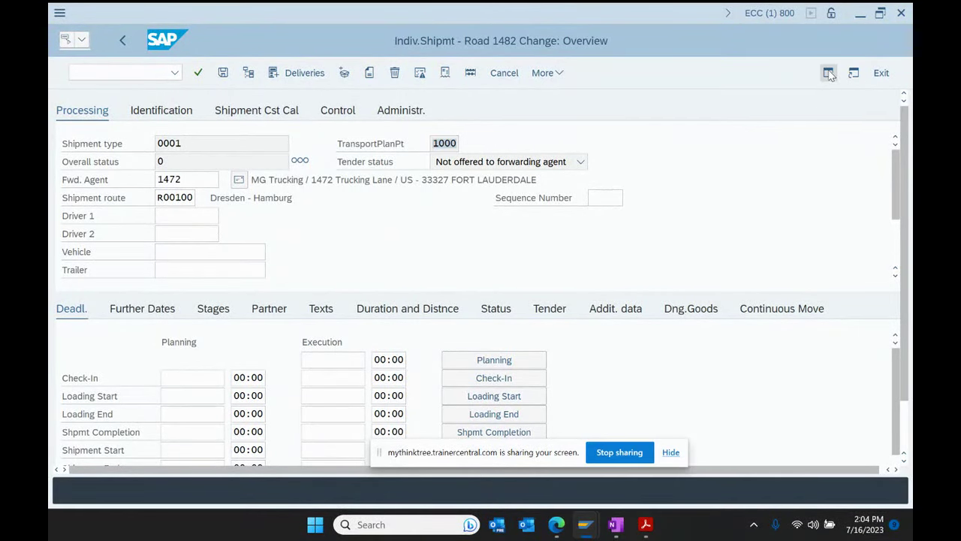
text(SPRO)
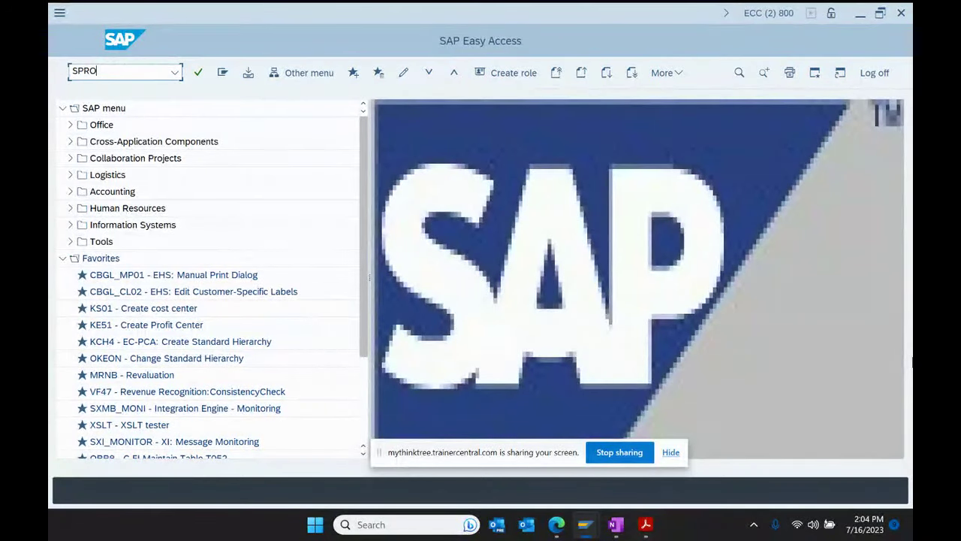
key(Return)
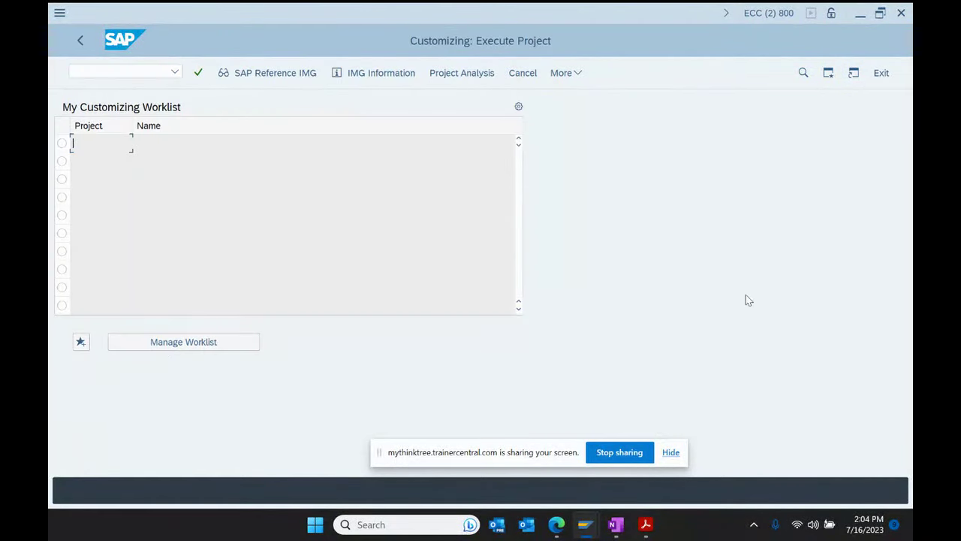
click(268, 73)
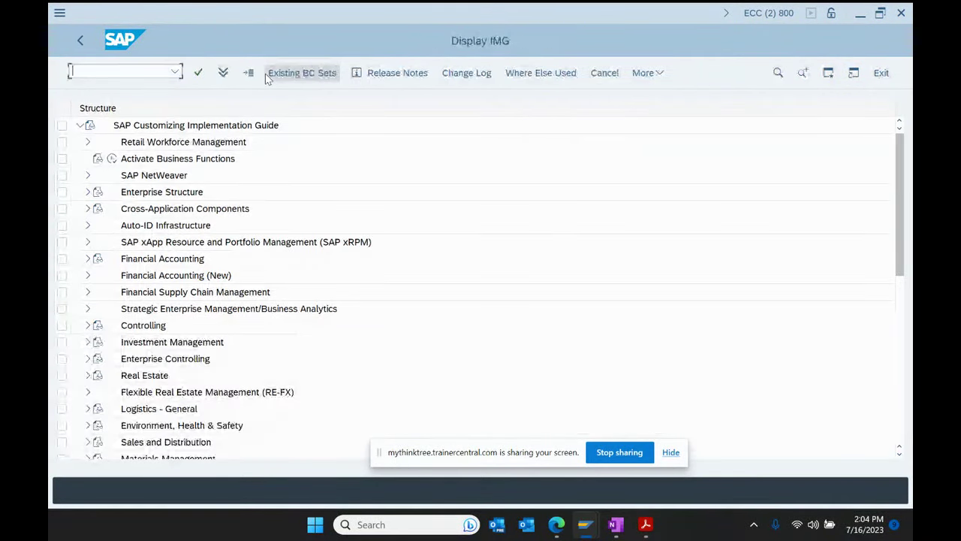
Step: Expand the Logistics Execution activities under Enterprise Structure, Definition in the Implementation Guide
click(87, 192)
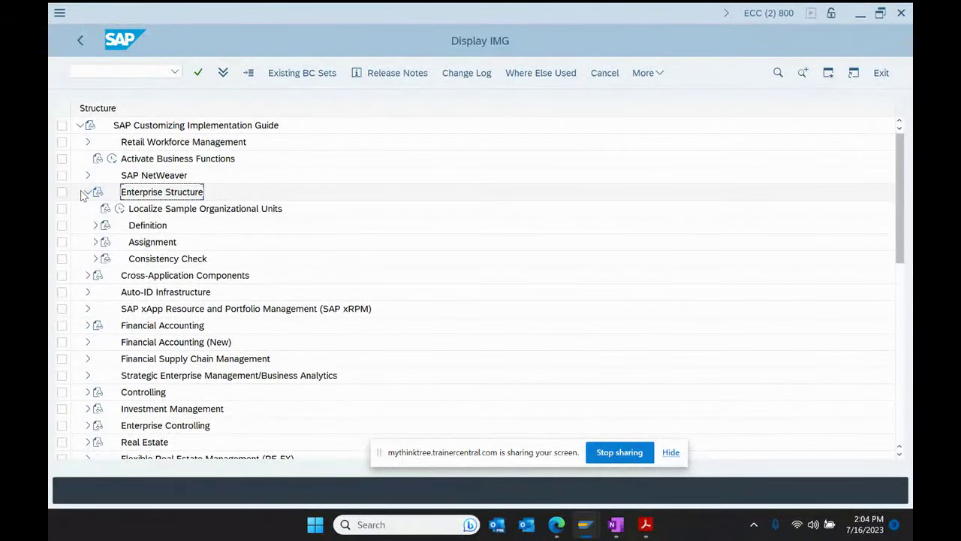
click(133, 231)
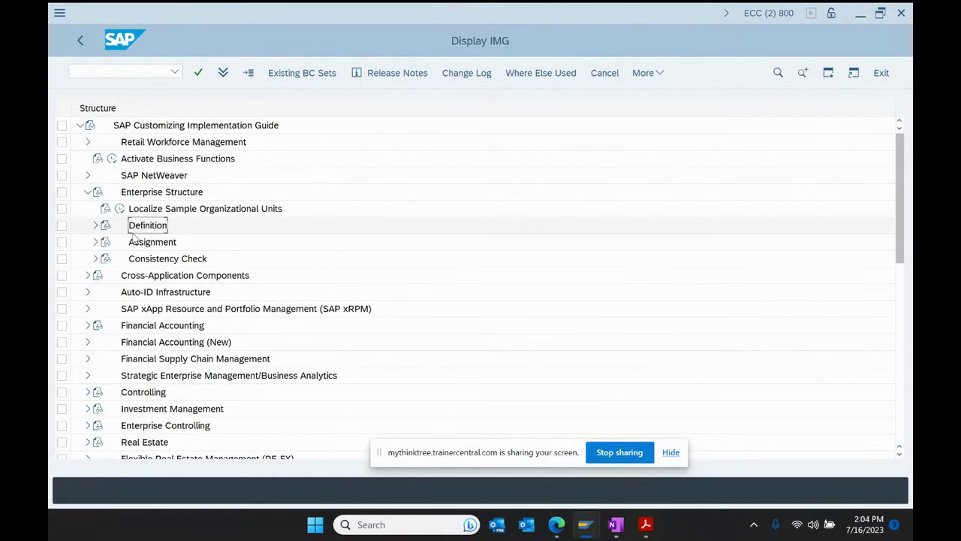
click(96, 226)
scroll(214, 276, down, 1)
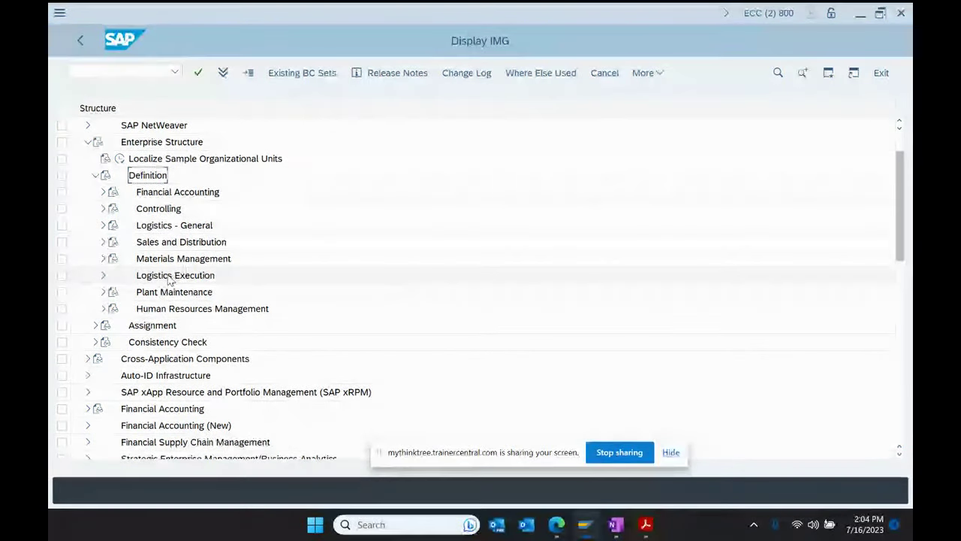
click(176, 277)
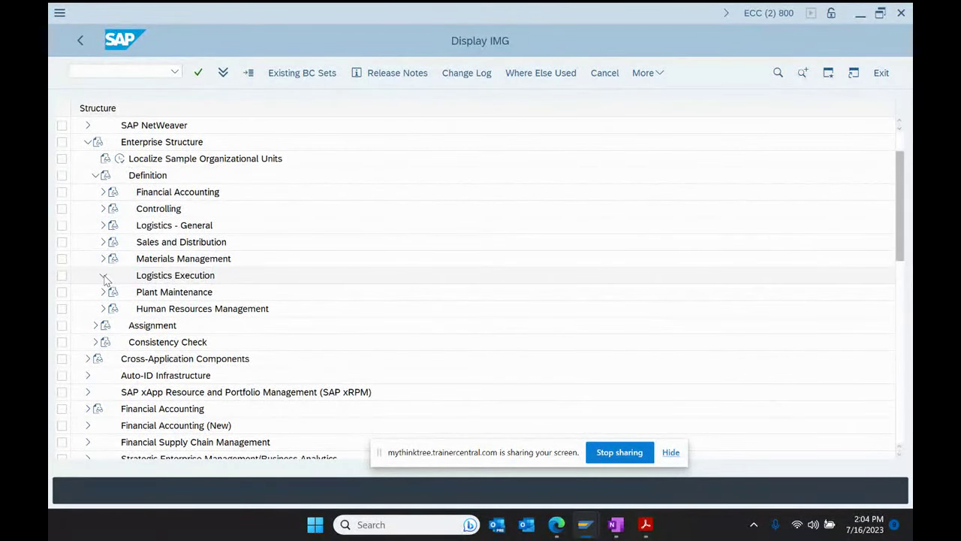
click(104, 276)
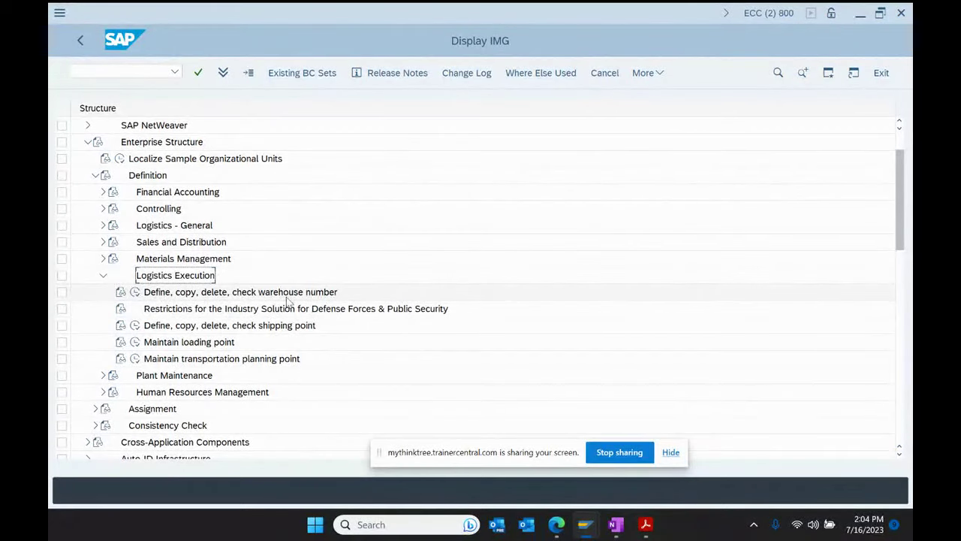
Step: Open the Maintain transportation planning point activity under Logistics Execution
click(279, 327)
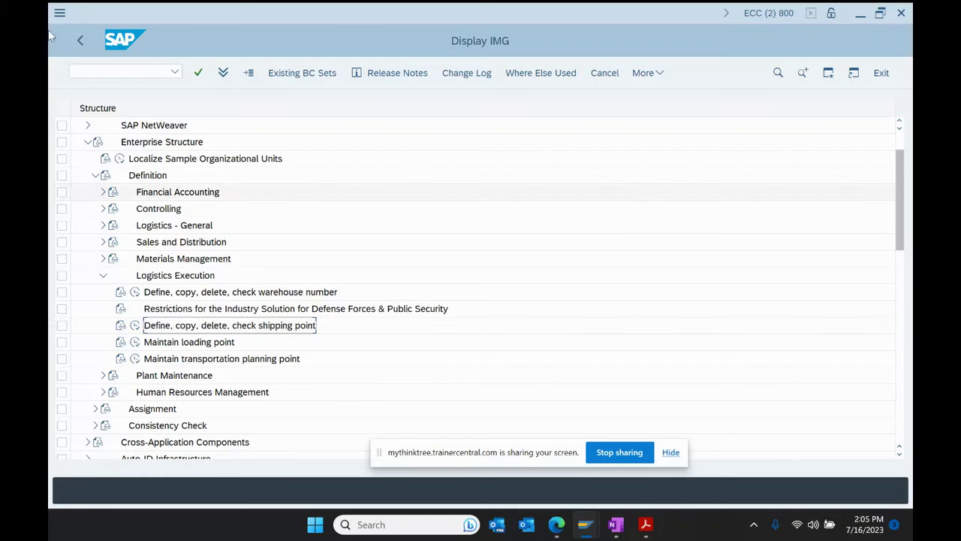
scroll(318, 350, down, 2)
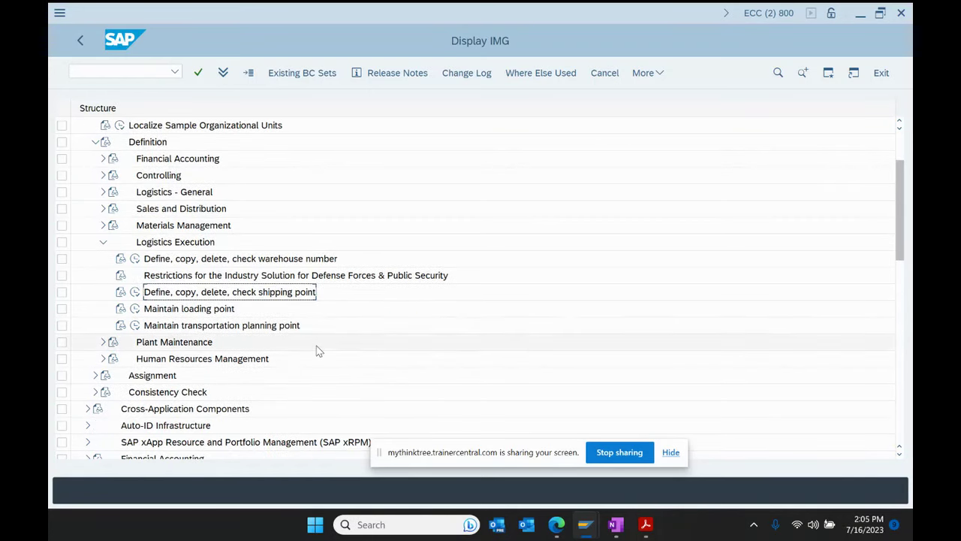
click(210, 329)
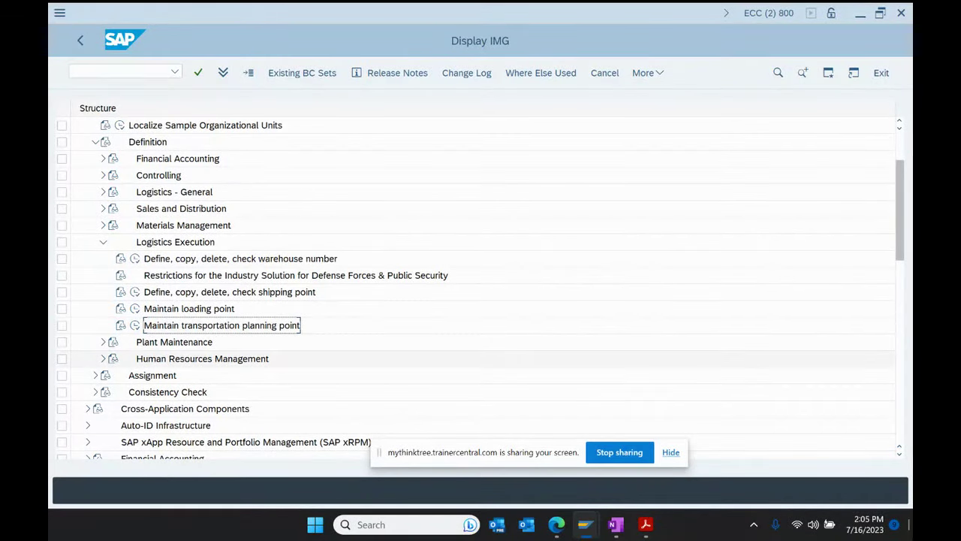
click(138, 325)
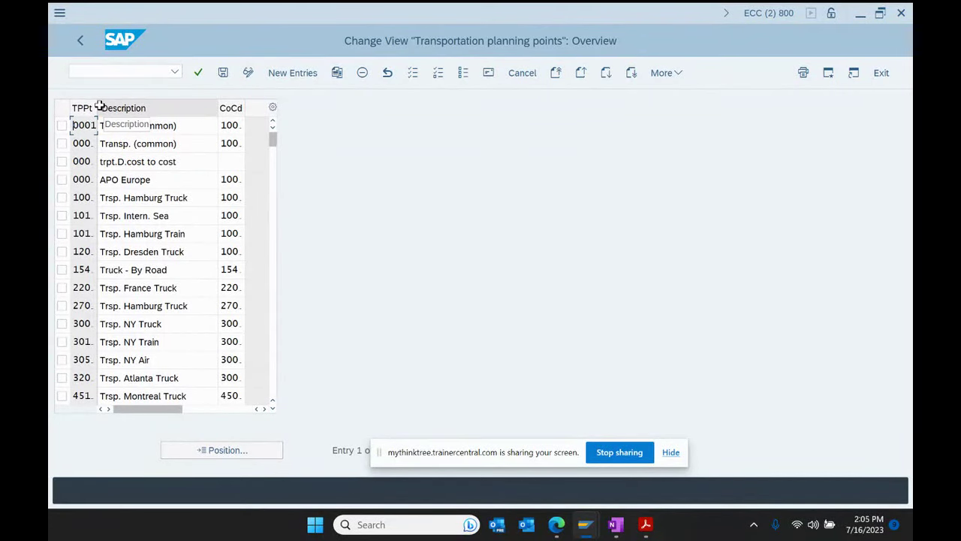
Step: Resize the planning points table's columns so the TPPt and CoCd codes show in full, and select planning point 1000, Trsp. Hamburg Truck
drag(100, 110, 116, 111)
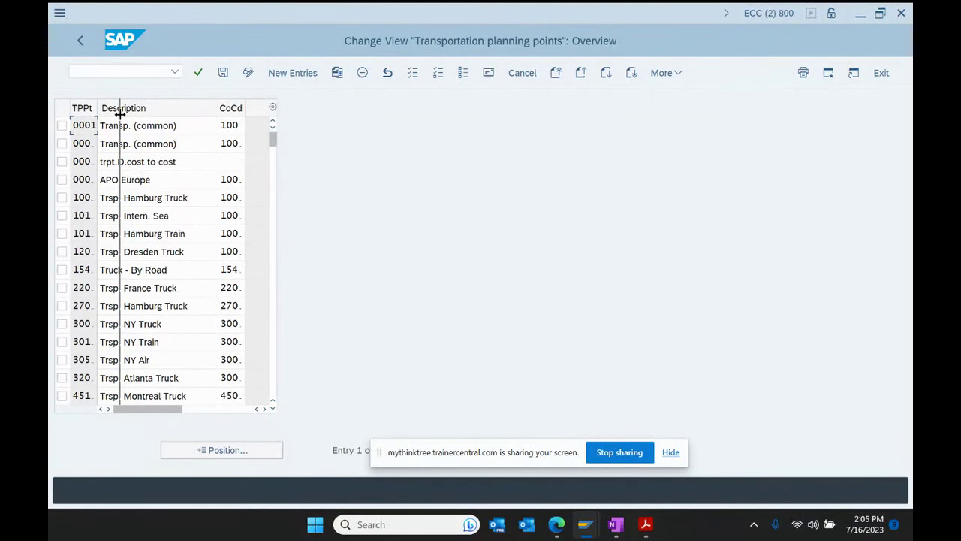
click(61, 198)
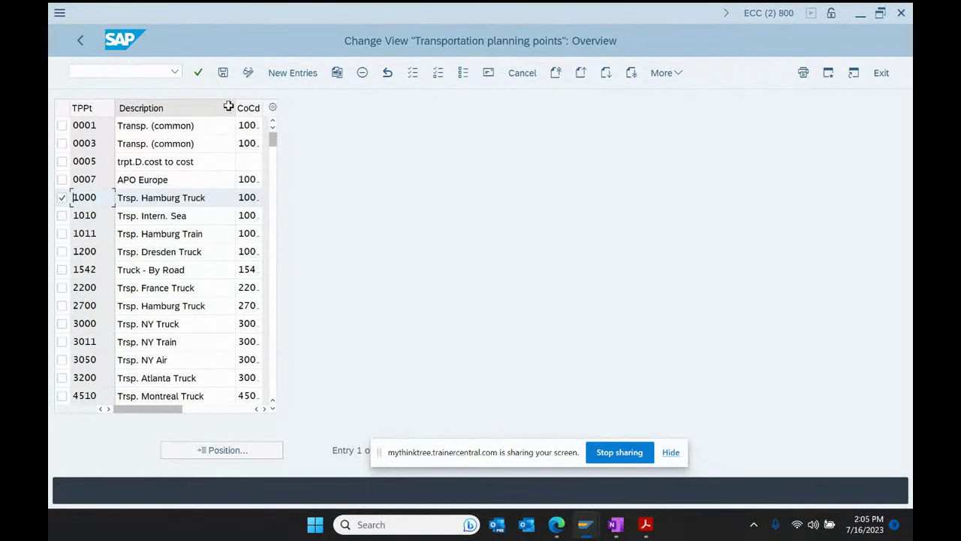
drag(235, 108, 263, 115)
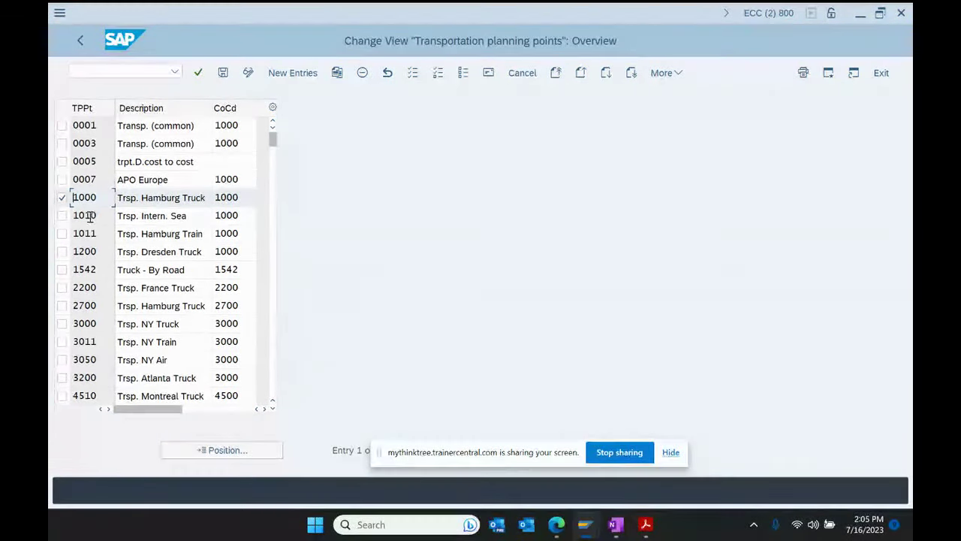
double_click(96, 197)
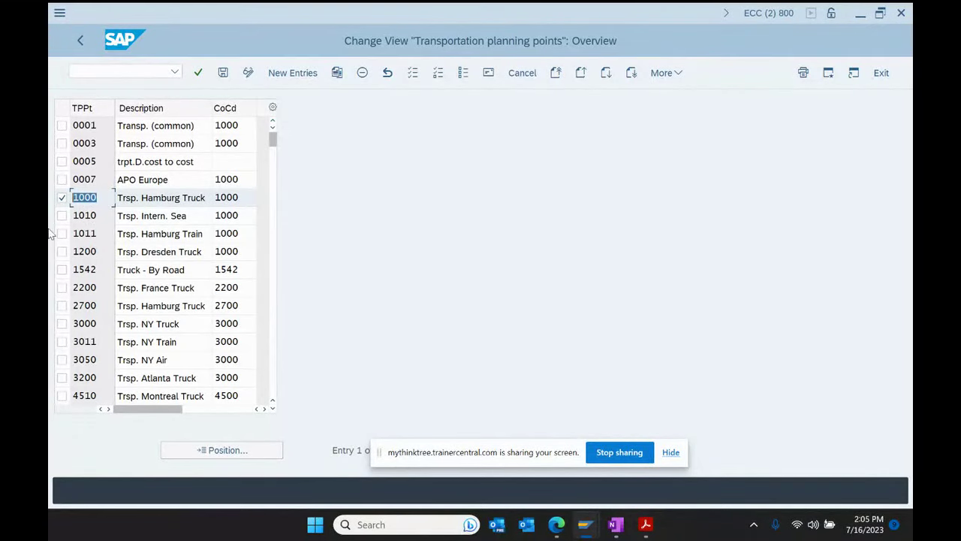
Step: Check the company code definition on the Transportation Planning Point slide in Acrobat Reader, then return to SAP and select the Trsp. Hamburg Truck entry's company code
click(646, 525)
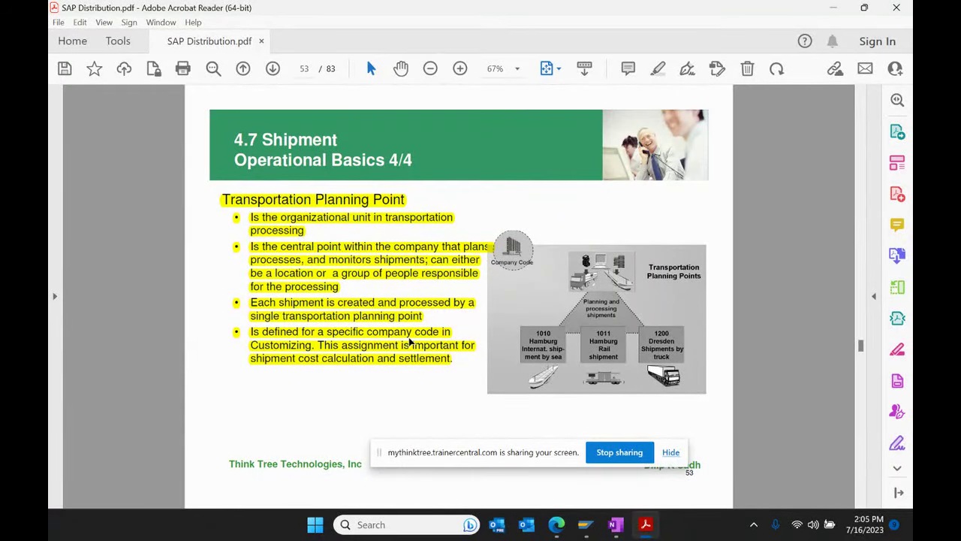
mouse_move(586, 524)
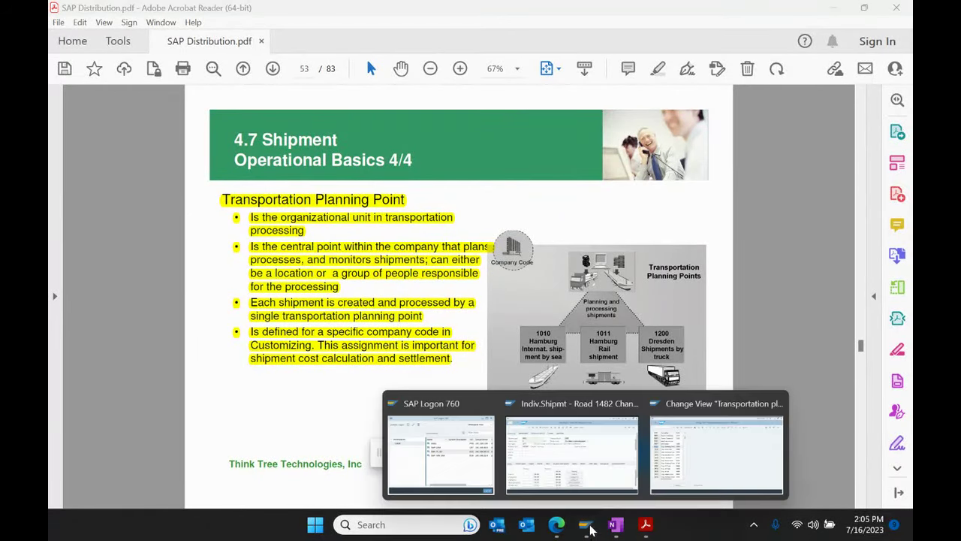
click(712, 462)
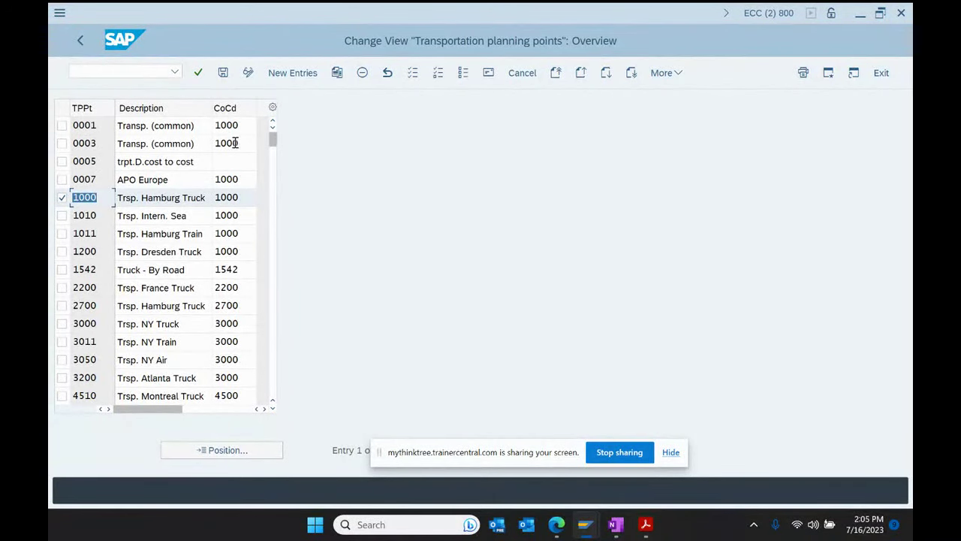
click(235, 197)
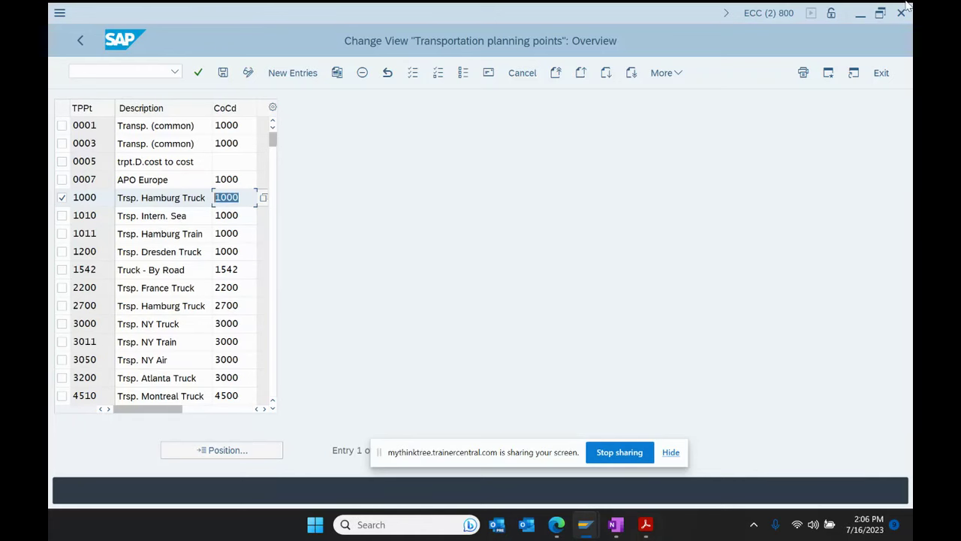
Step: Switch to SAP Distribution.pdf in Acrobat Reader and read the Transportation-Relevant Inf. slide on page 54, selecting the "order on item level" highlight
click(646, 525)
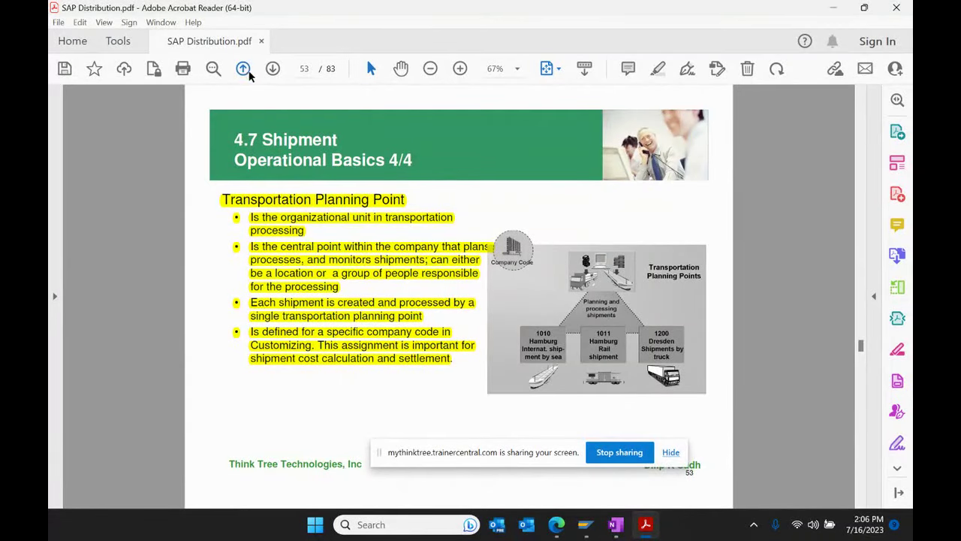
click(272, 69)
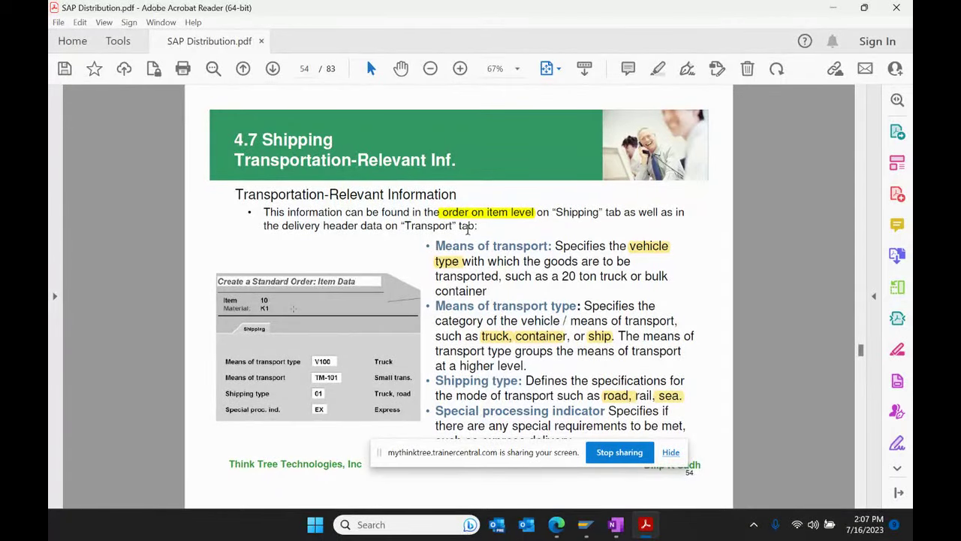
click(524, 217)
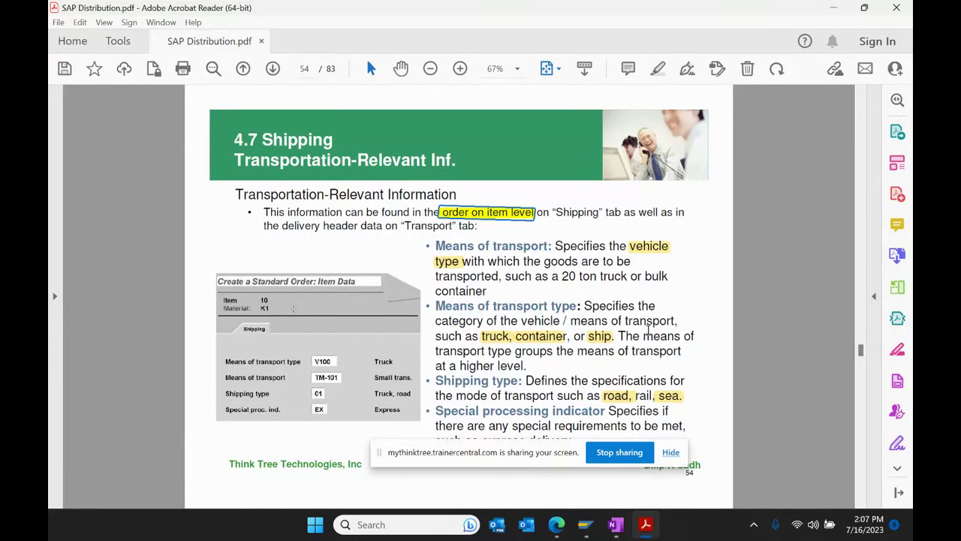
Step: Return to the individual road shipment's overview in SAP and save the shipment
click(833, 9)
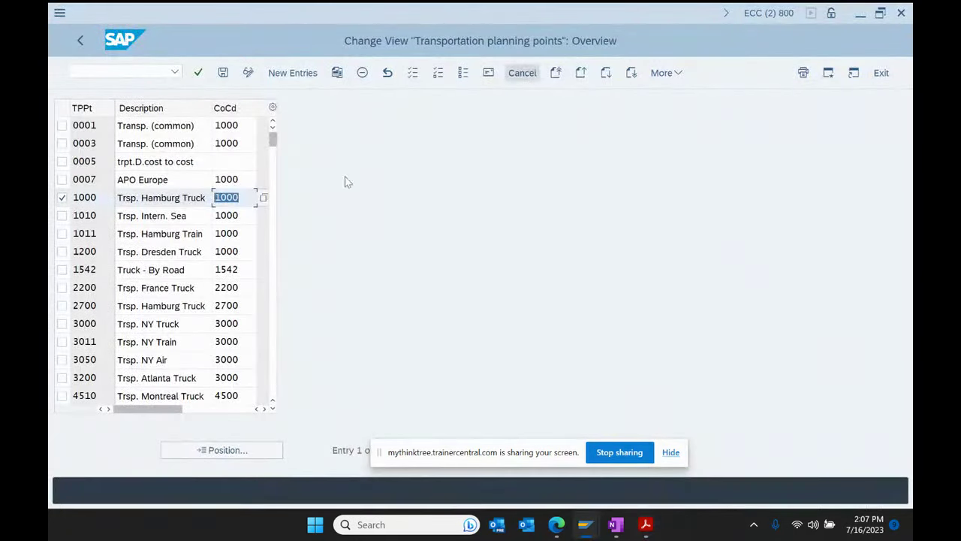
mouse_move(586, 528)
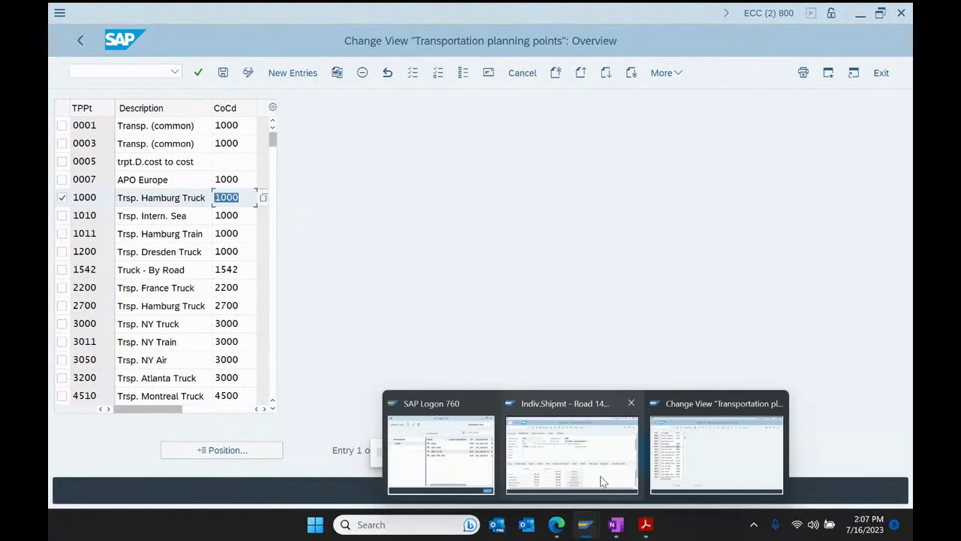
click(571, 450)
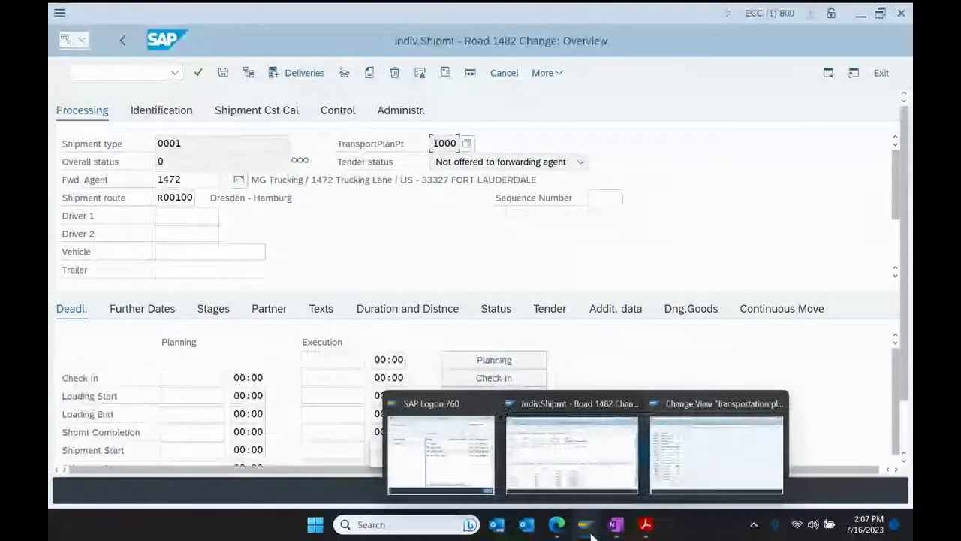
click(222, 72)
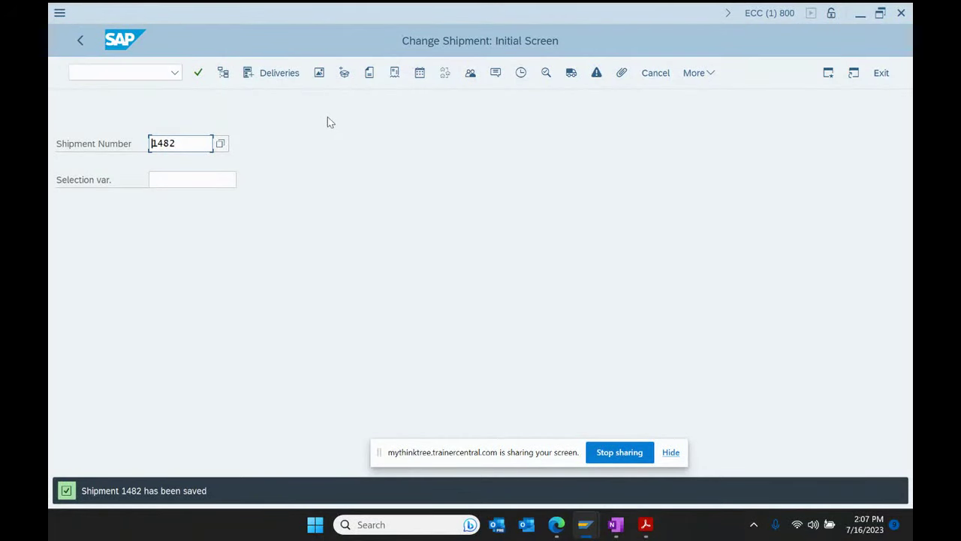
Step: Display the saved shipment's document flow, review its order and delivery entries, and display the standard order
click(398, 78)
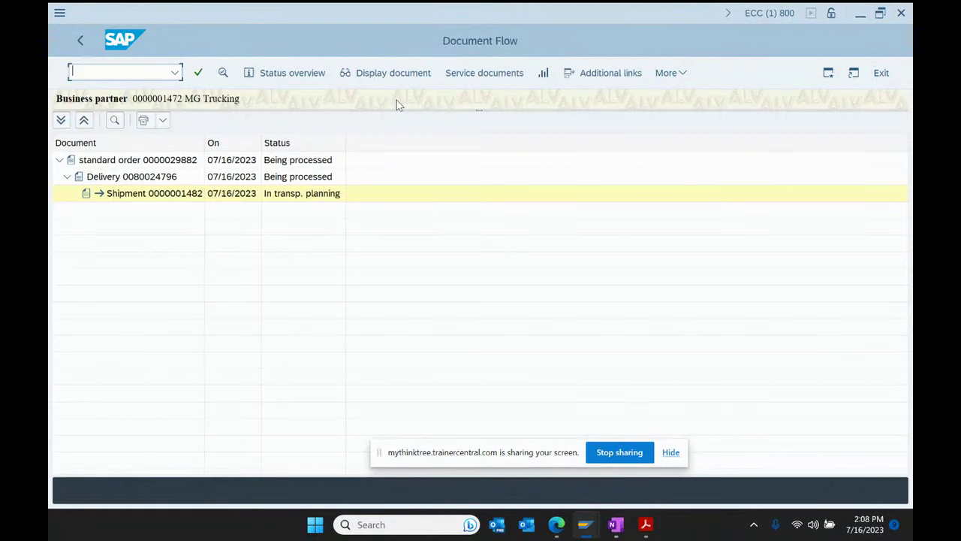
click(129, 162)
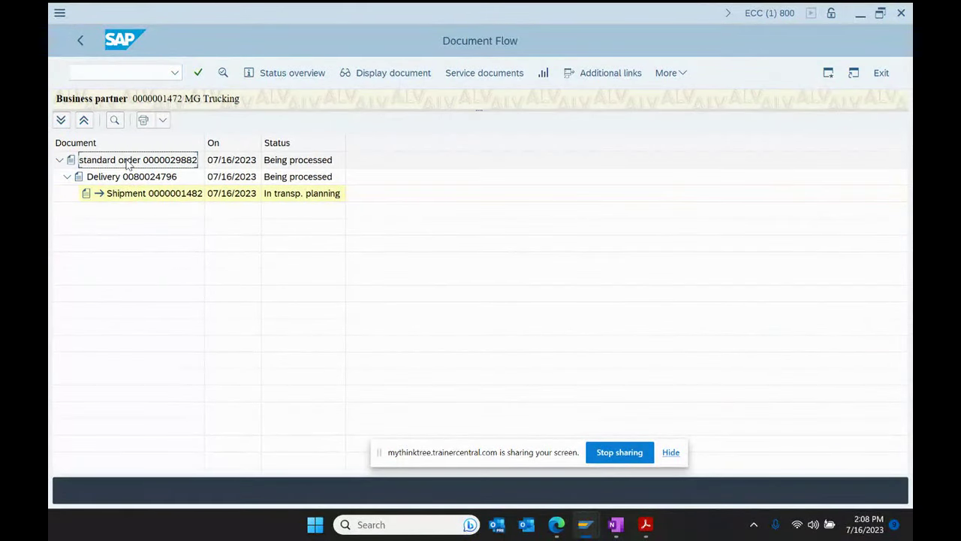
click(225, 167)
click(167, 180)
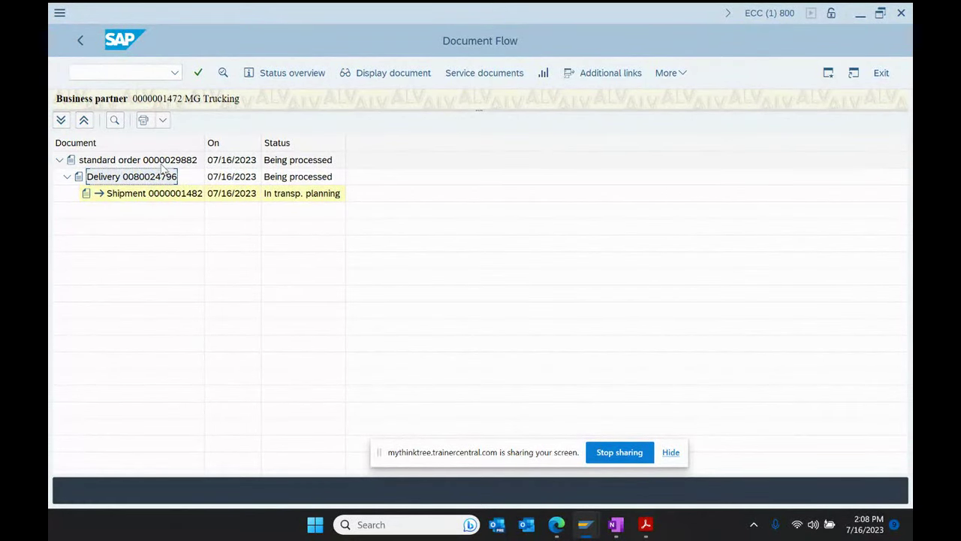
click(162, 161)
click(386, 73)
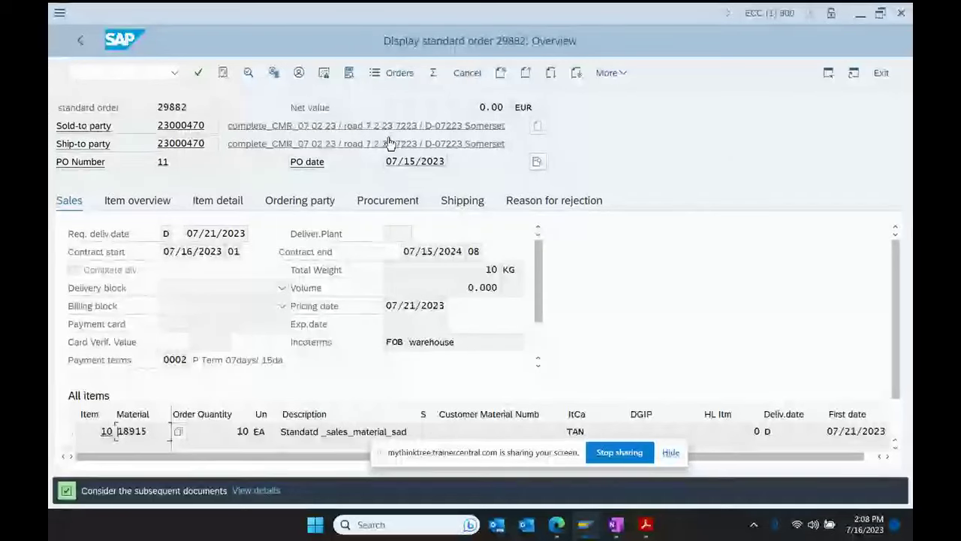
Step: Open the details of order item 10 and display its shipping data
double_click(210, 432)
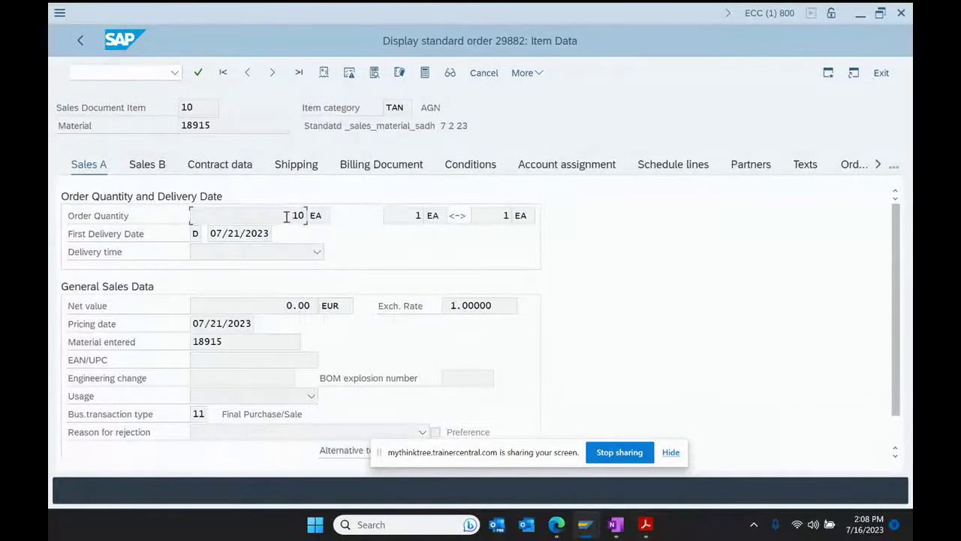
click(301, 167)
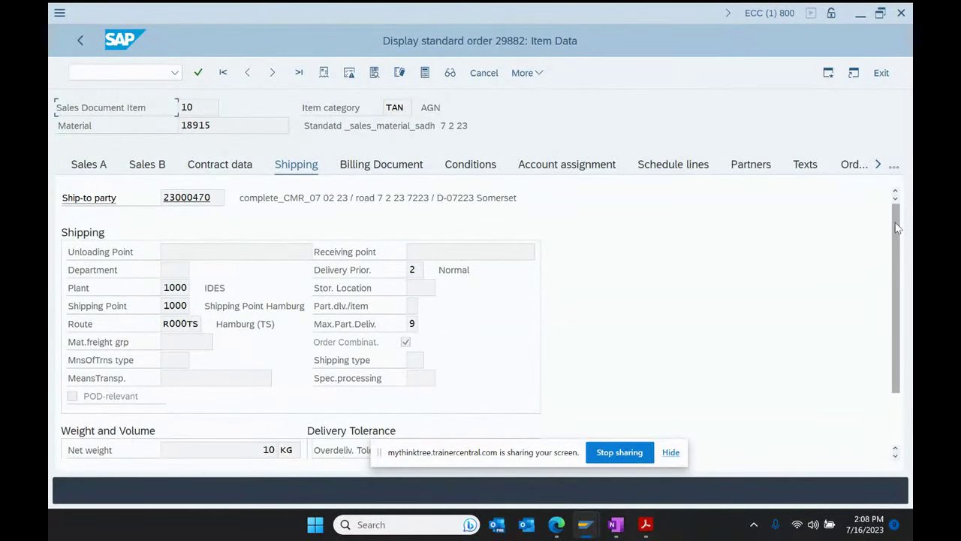
drag(895, 233, 895, 244)
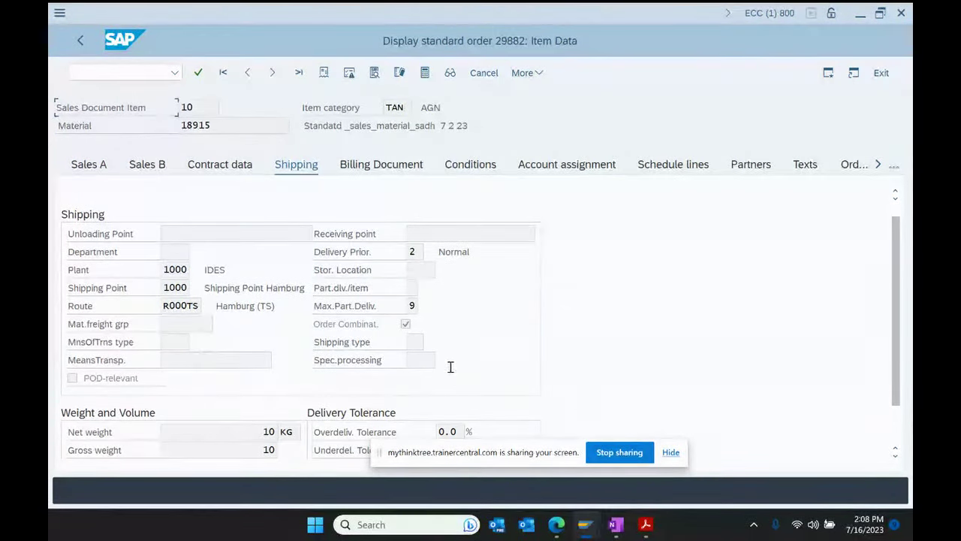
Step: Examine the plant, shipping point and route in the order item's shipping data
click(168, 269)
double_click(168, 269)
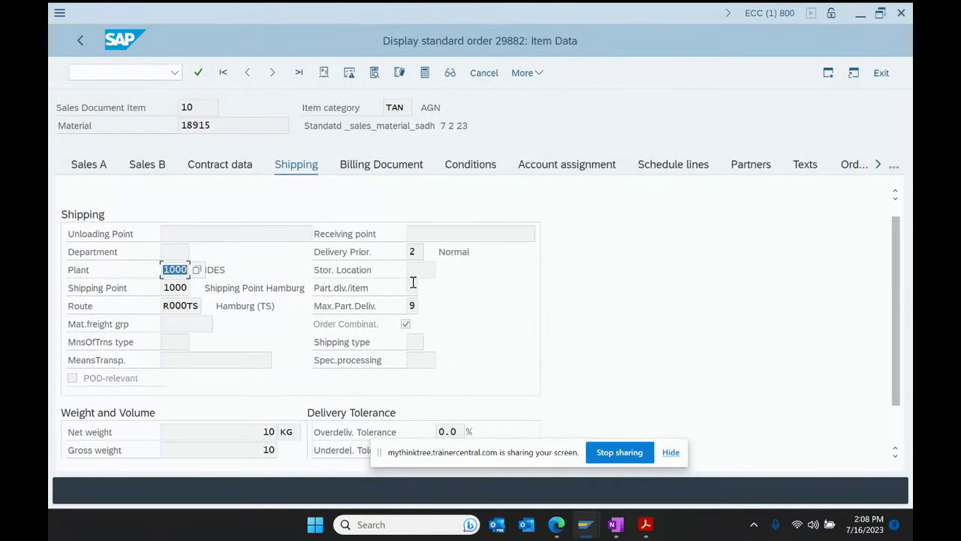
click(109, 290)
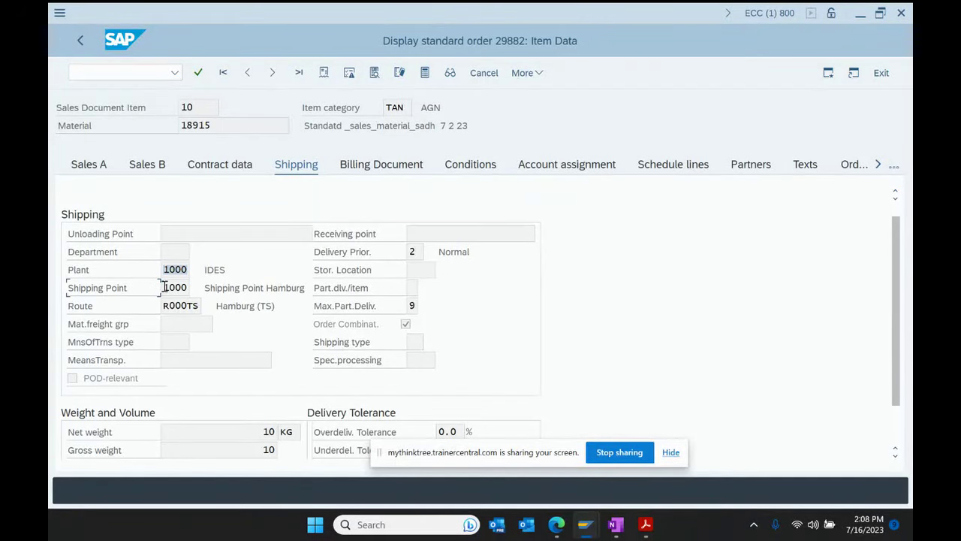
drag(168, 287, 188, 287)
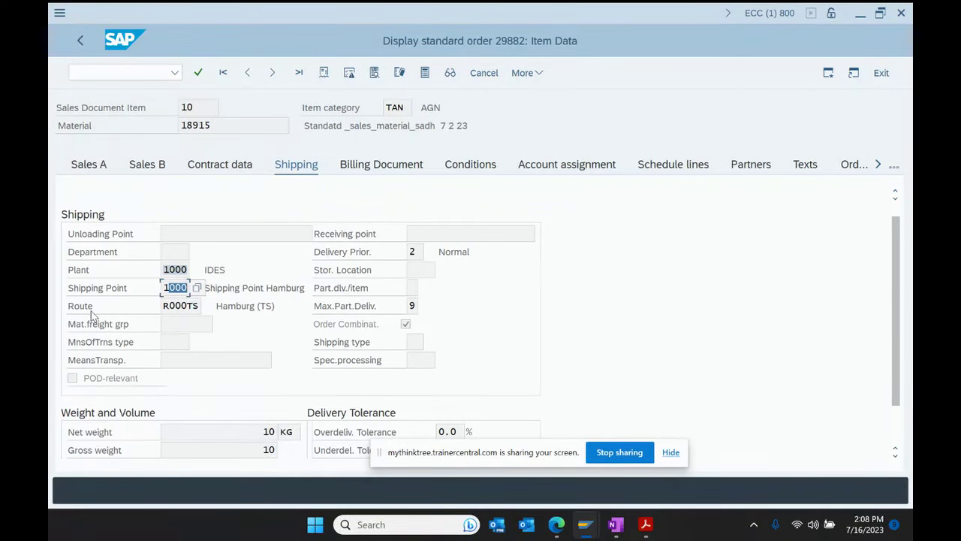
drag(162, 306, 208, 305)
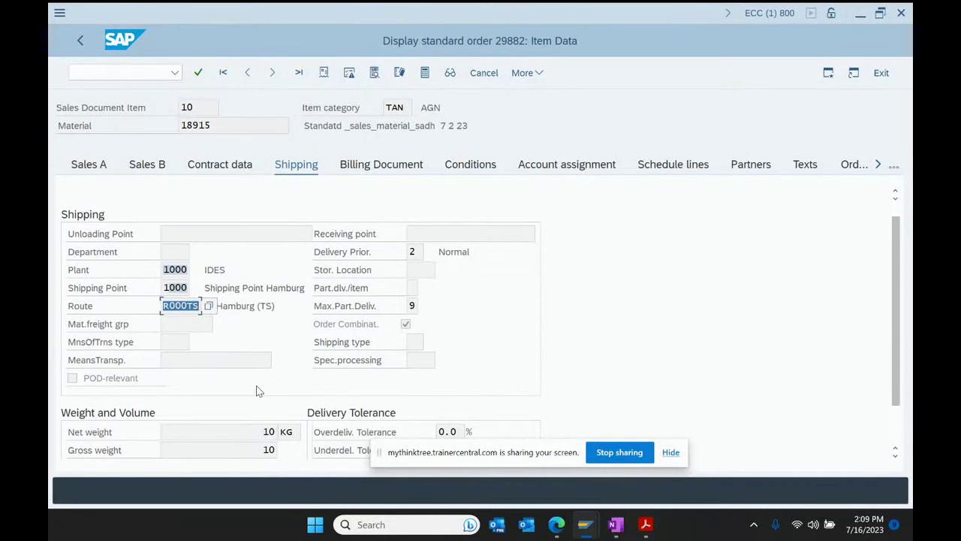
Step: Review the possible entries for the means-of-transport type and the shipping type in the order item's shipping data
click(177, 342)
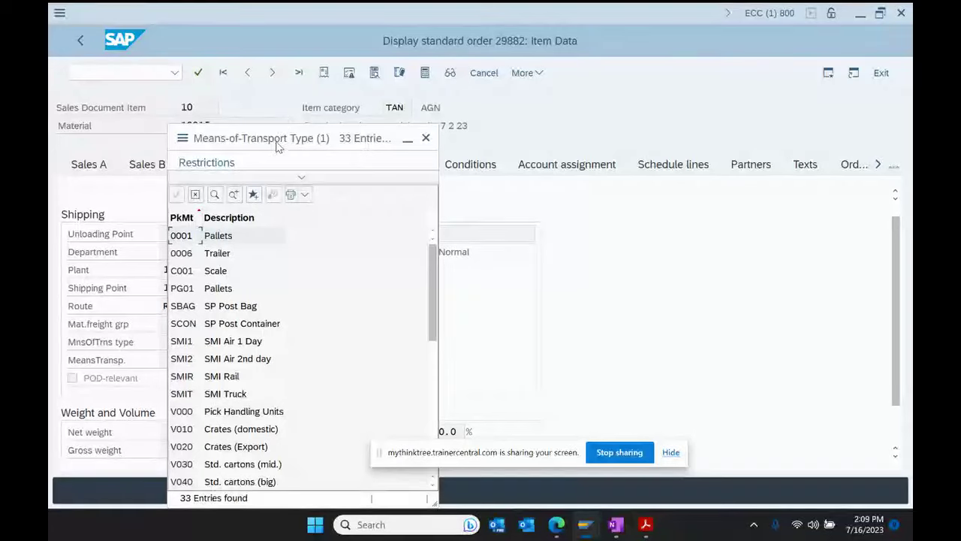
drag(276, 145, 364, 86)
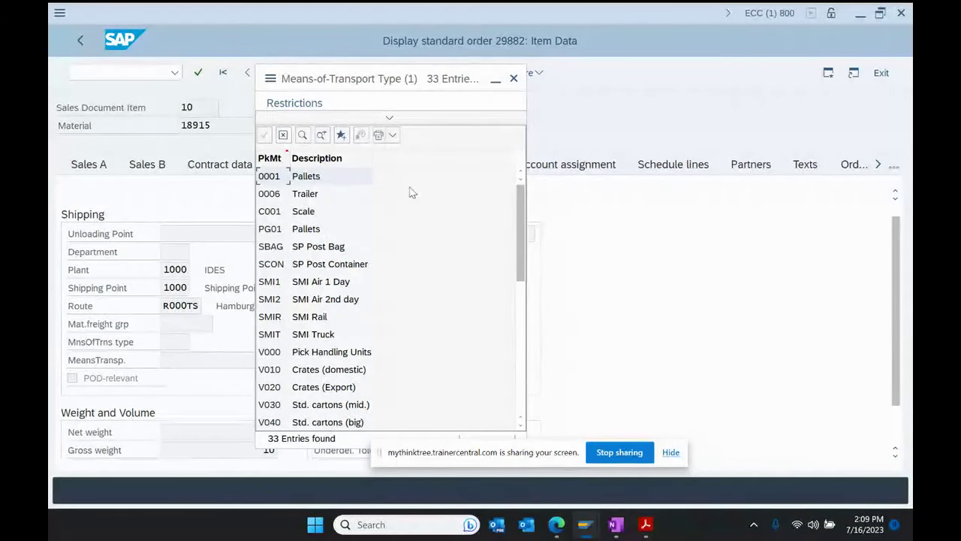
click(514, 78)
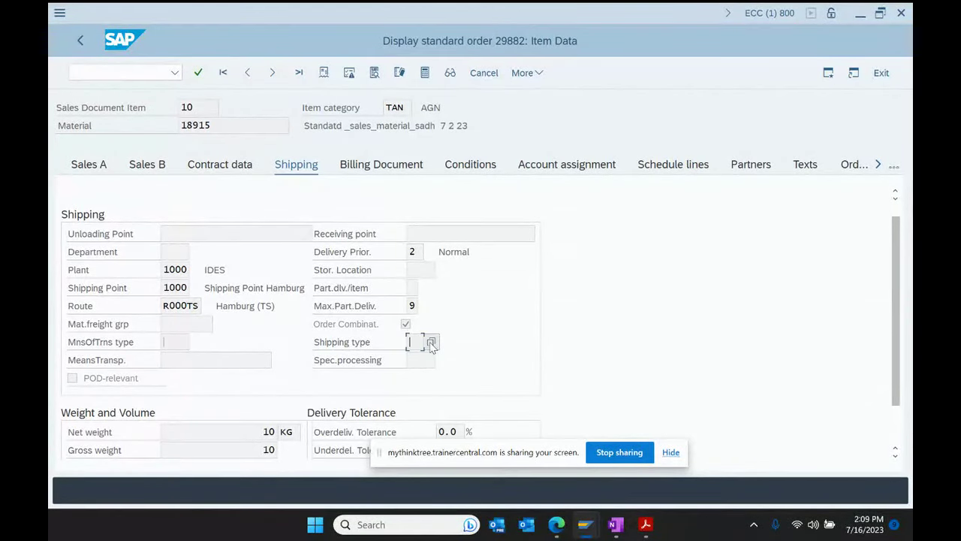
click(428, 341)
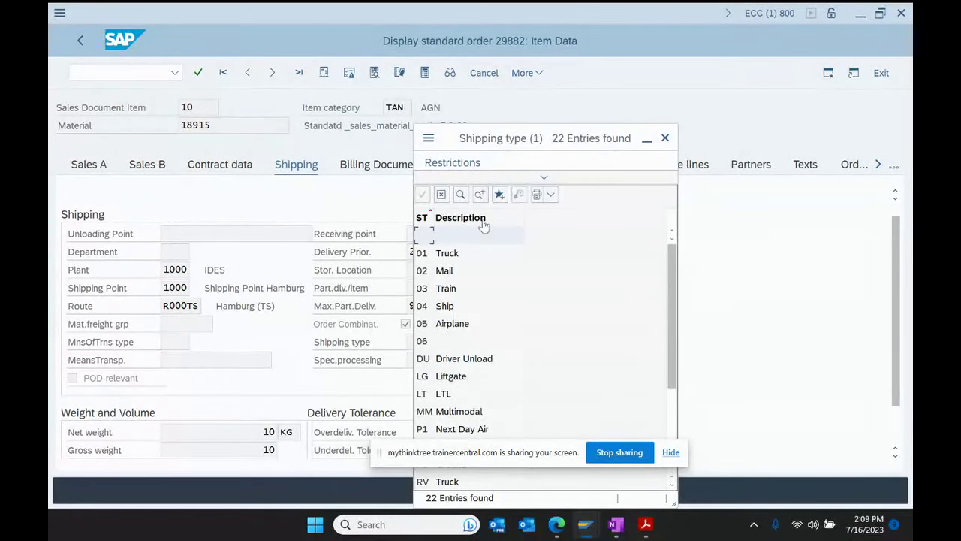
drag(501, 148, 491, 99)
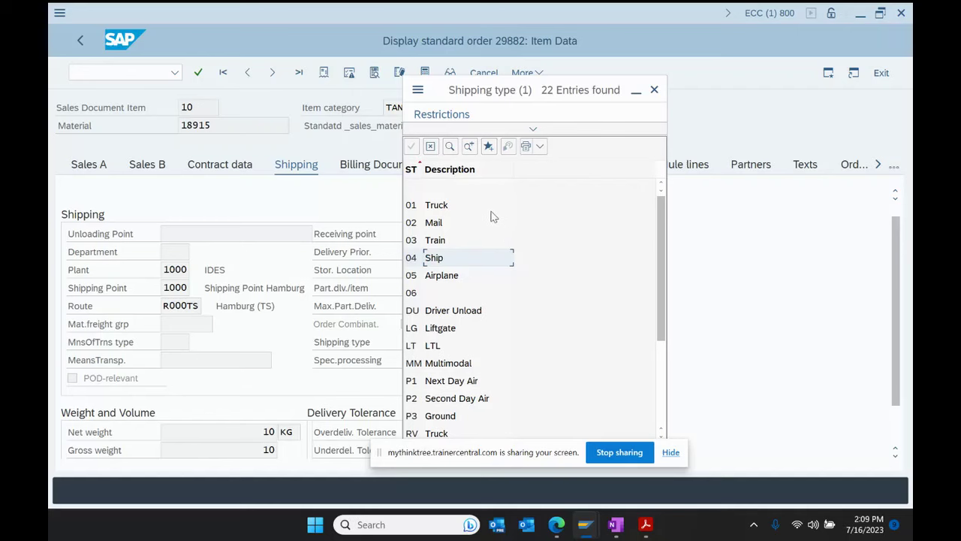
click(655, 90)
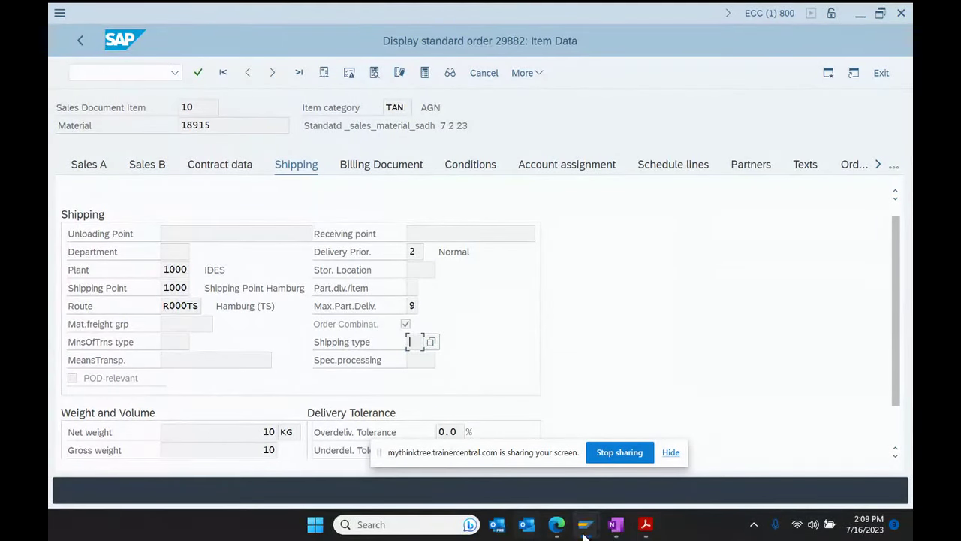
Step: Consult the Transportation-Relevant Inf. slide in SAP Distribution.pdf, return to SAP and display the standard order's header shipping data
click(645, 525)
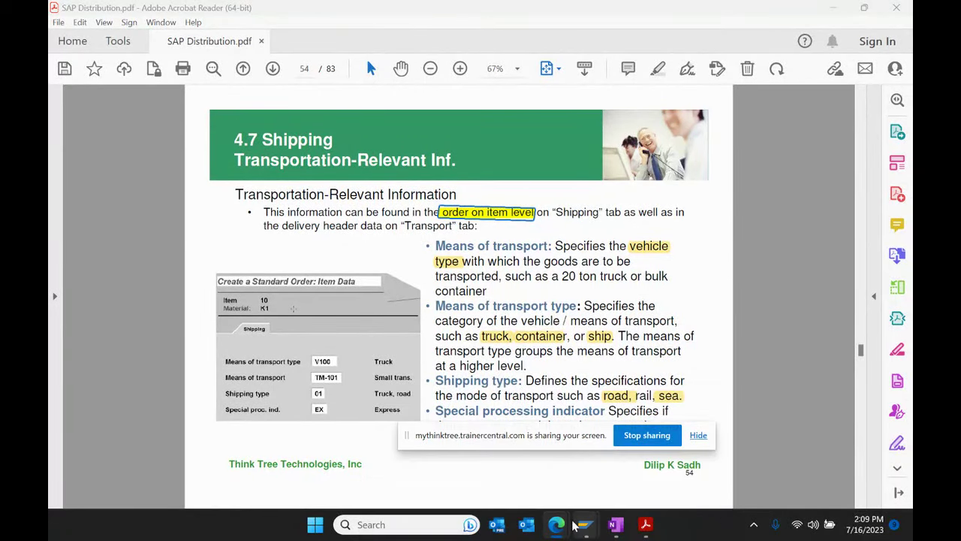
mouse_move(586, 524)
click(568, 469)
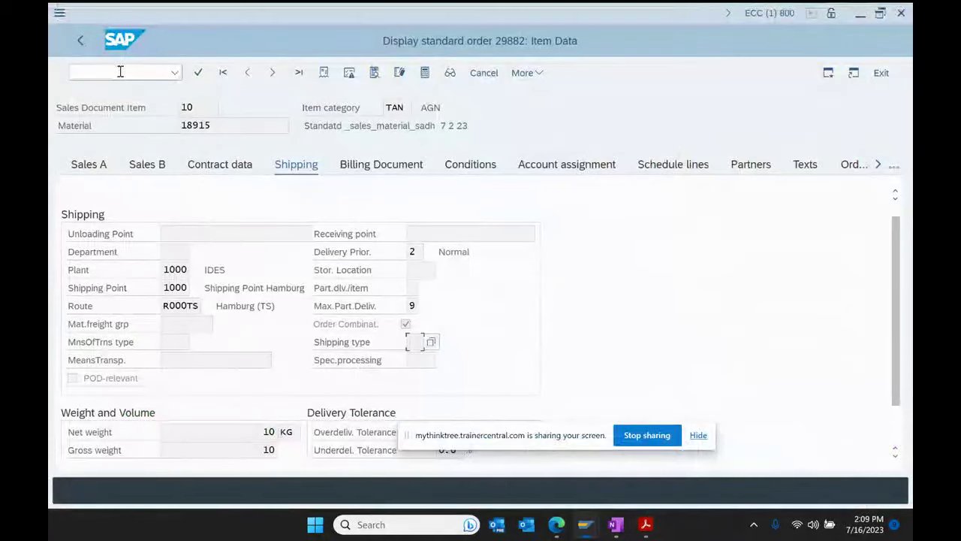
click(79, 40)
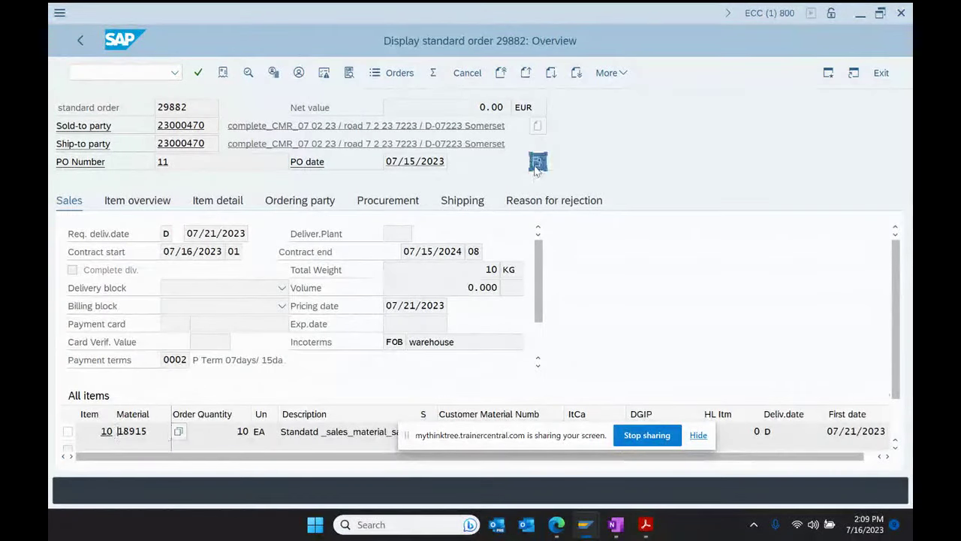
click(537, 162)
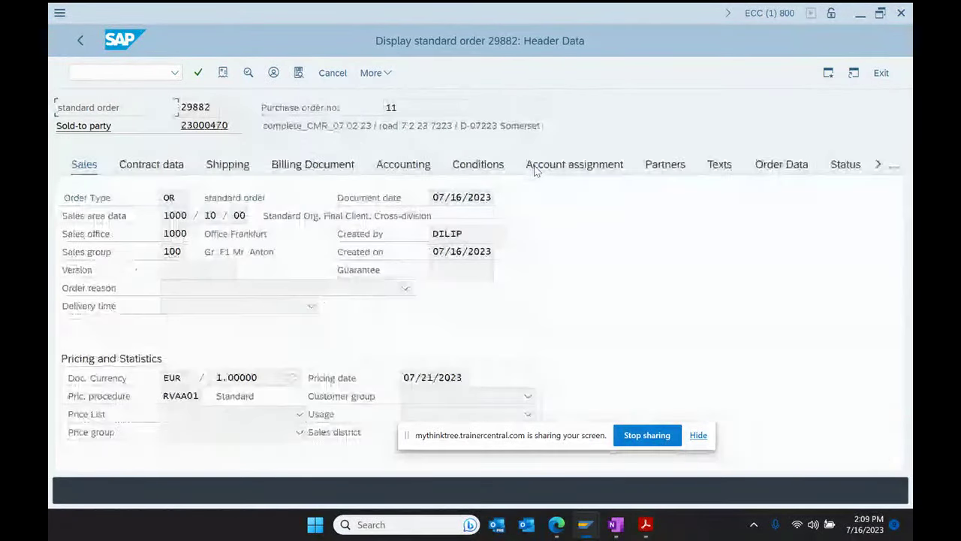
click(235, 161)
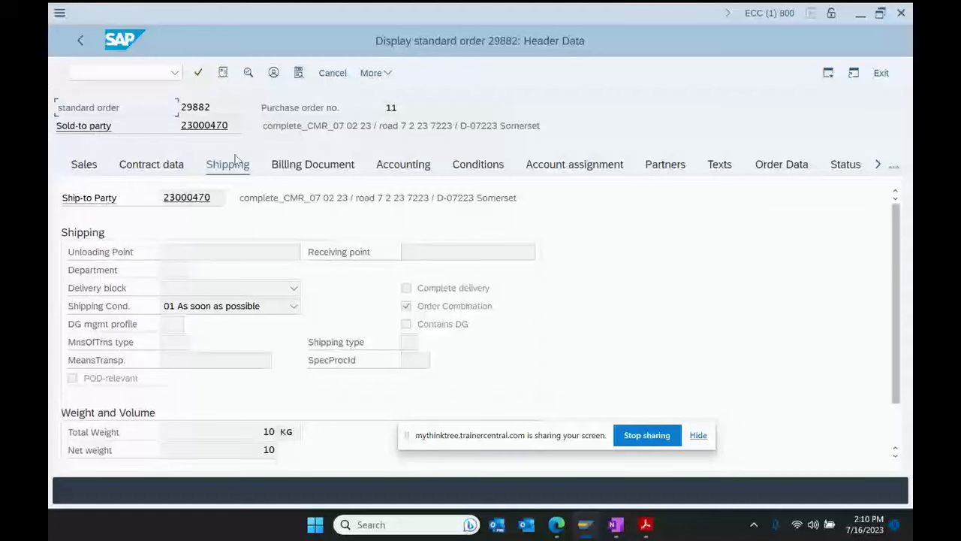
Step: Inspect the means of transport and its type in the header shipping data, and look up the possible entries for the special processing indicator
click(188, 361)
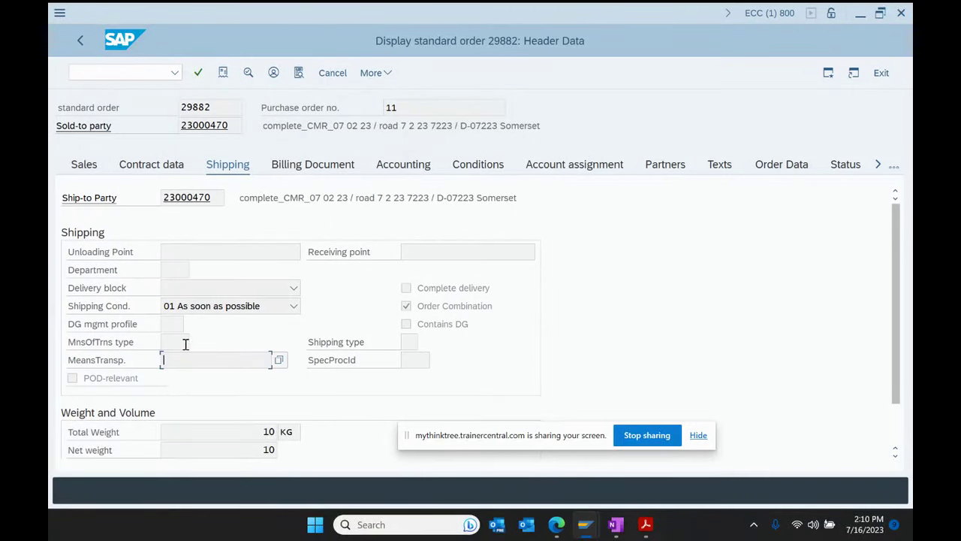
click(181, 342)
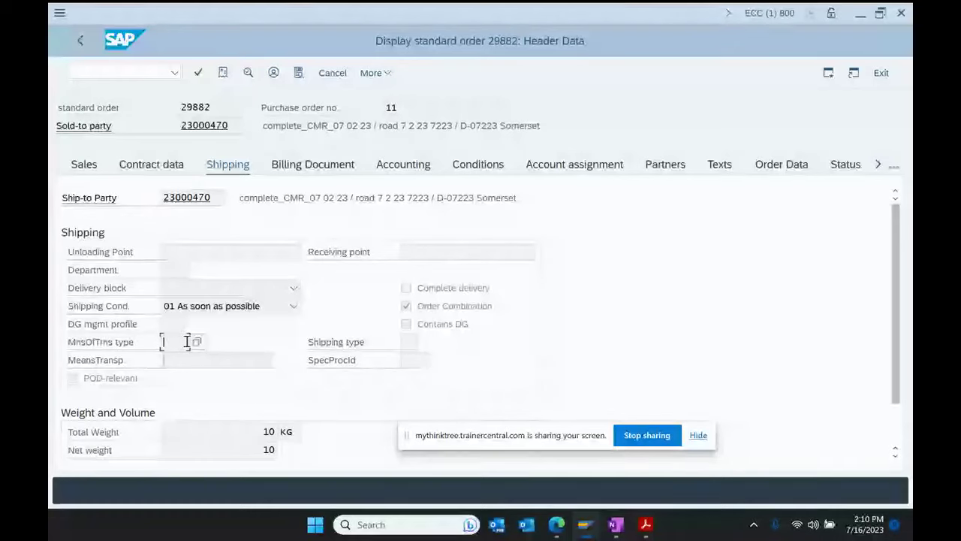
click(416, 360)
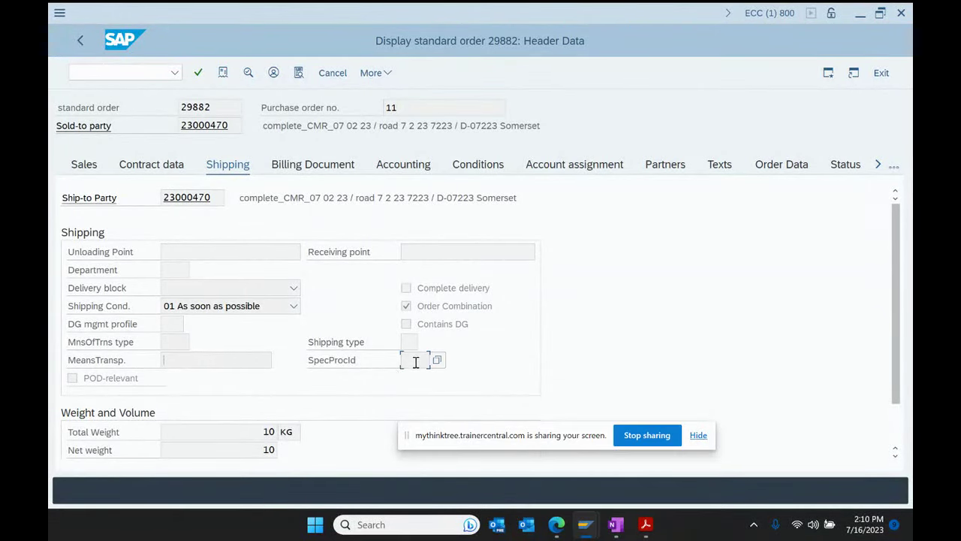
click(438, 360)
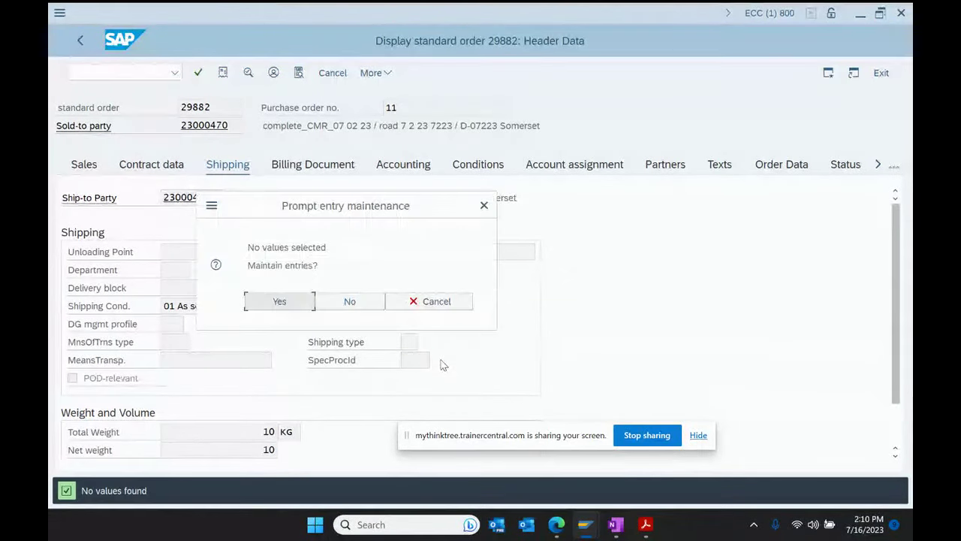
click(482, 207)
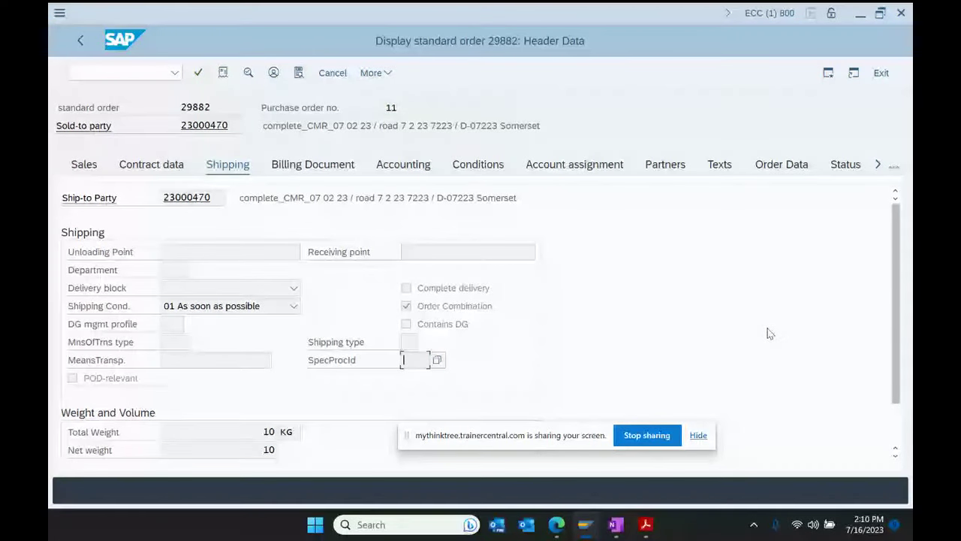
Step: Switch to SAP Distribution.pdf and show the Process Overview slide on placing shipments within the logistics chain
click(648, 532)
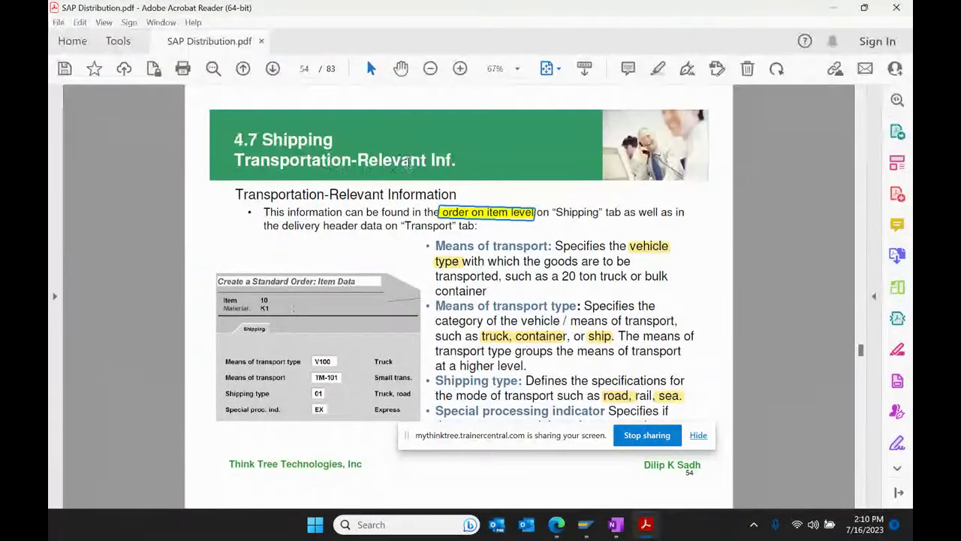
click(272, 68)
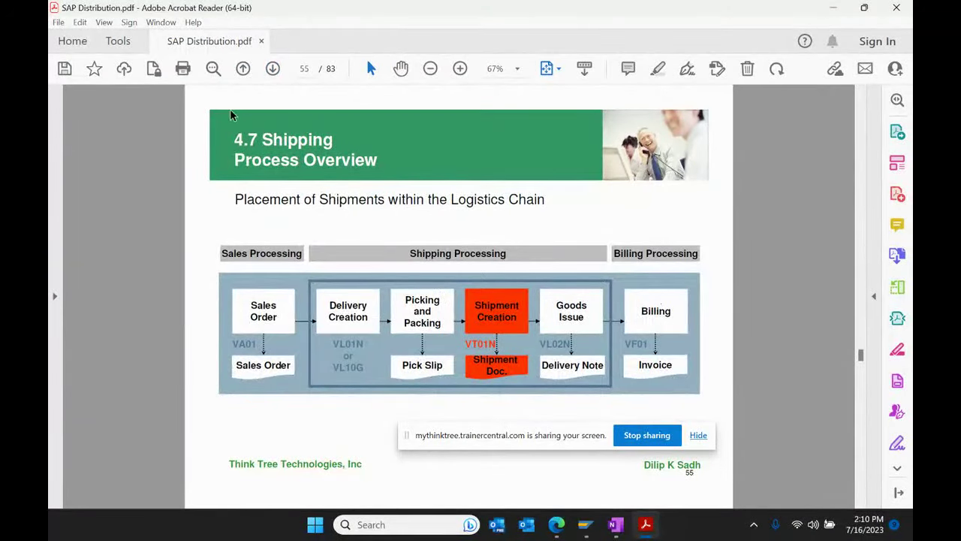
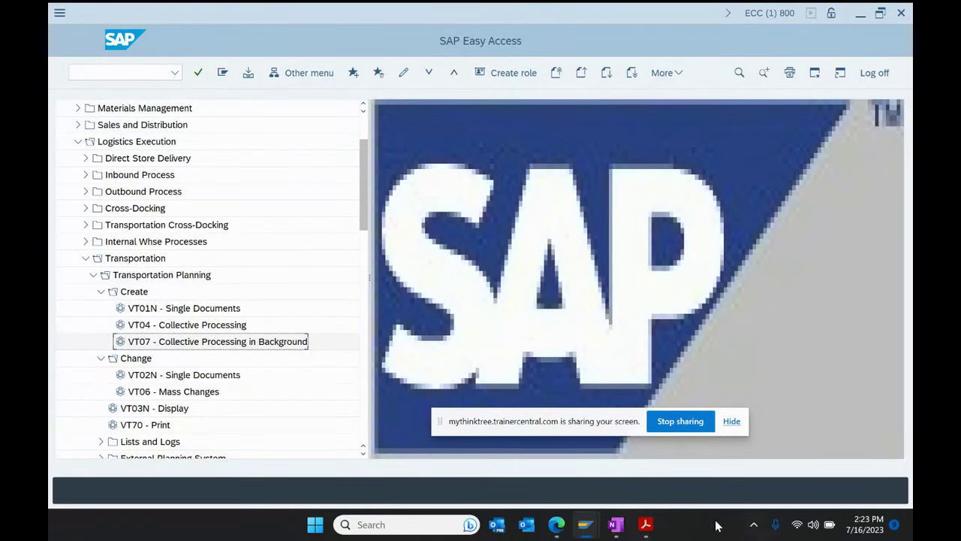
Step: Switch to SAP Distribution.pdf and read through the Shipment Creation slides from 1/5 to 5/5
click(647, 524)
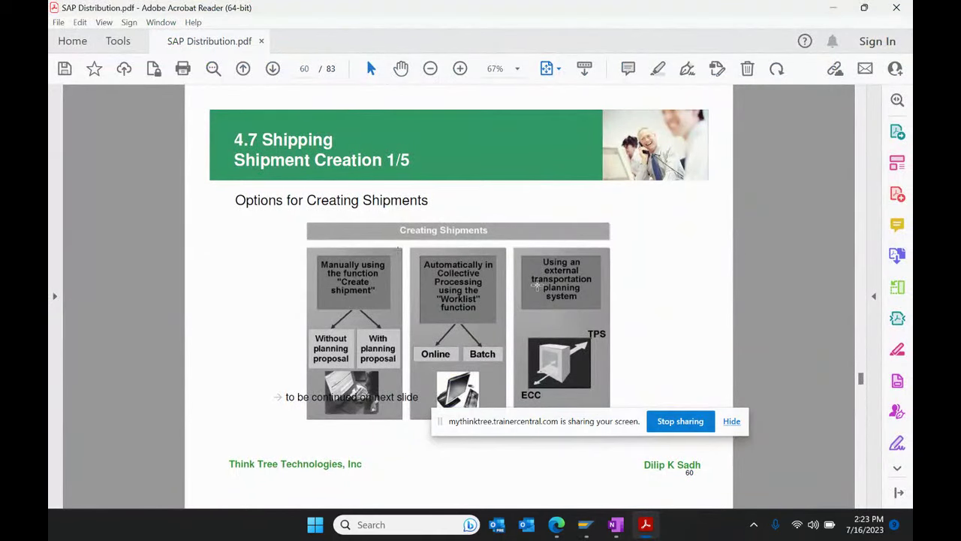
click(275, 69)
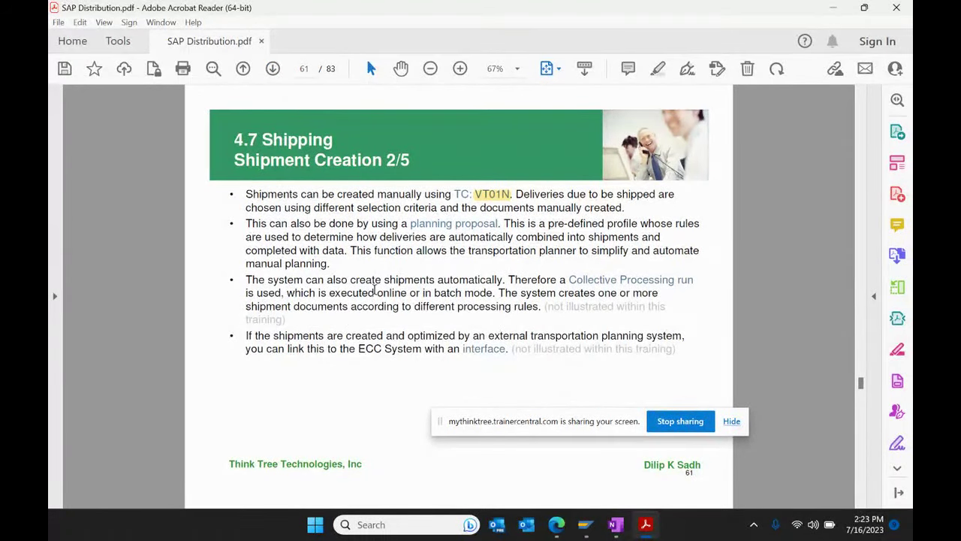
click(499, 196)
click(273, 68)
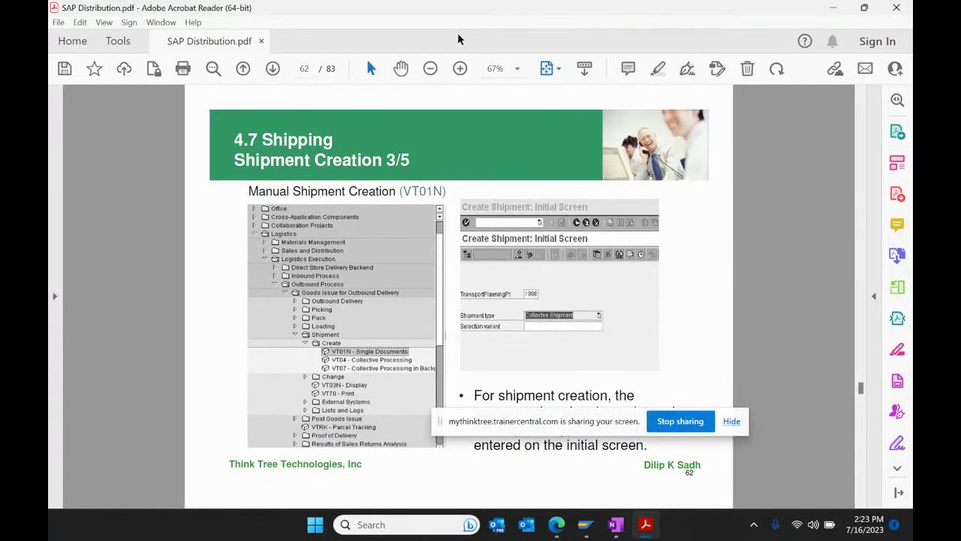
click(273, 69)
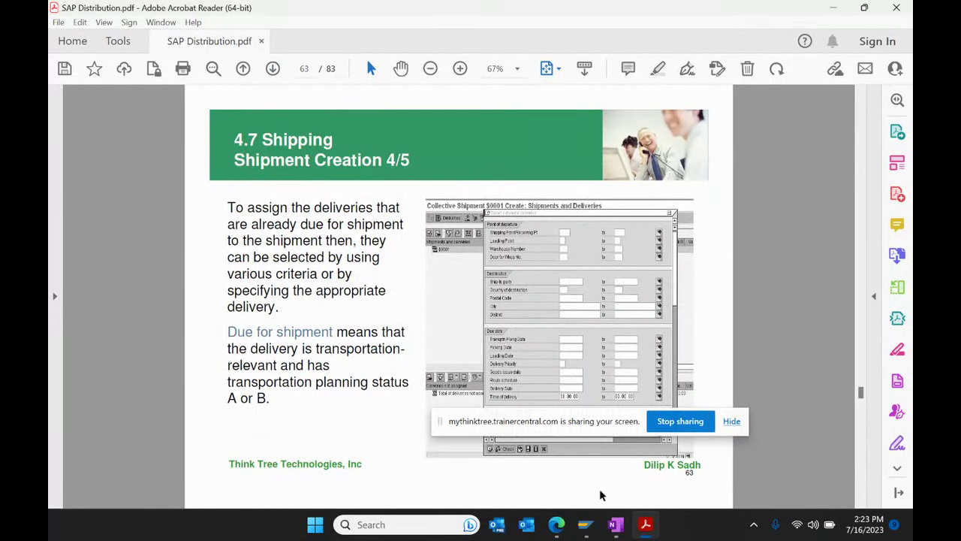
drag(577, 426, 553, 484)
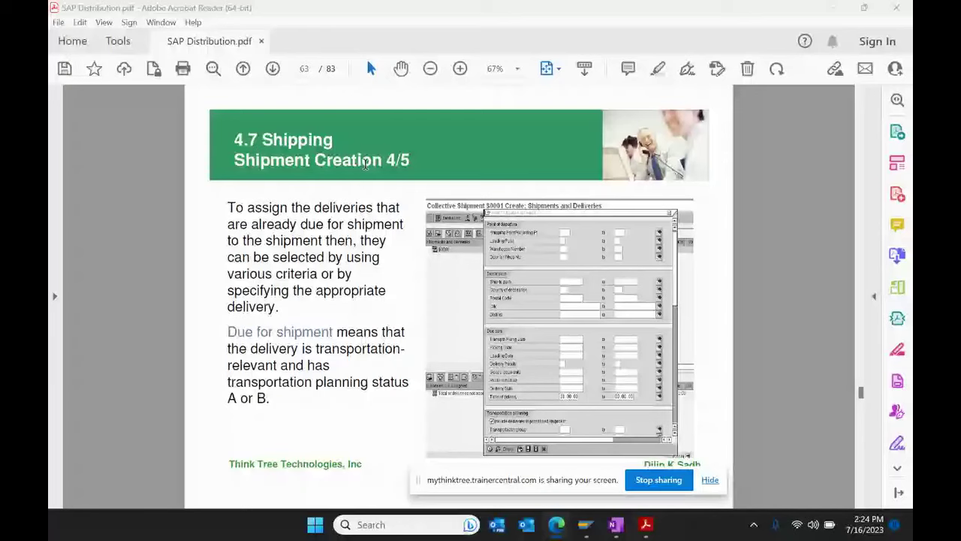
click(273, 68)
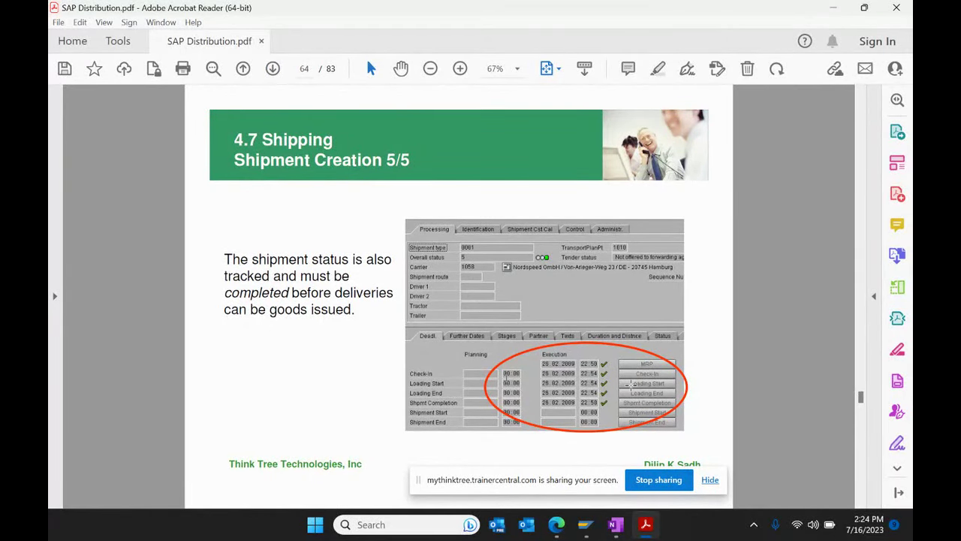
Step: Switch to SAP Easy Access and open the proposed individual road shipment for changing with VT02N - Single Documents
click(586, 524)
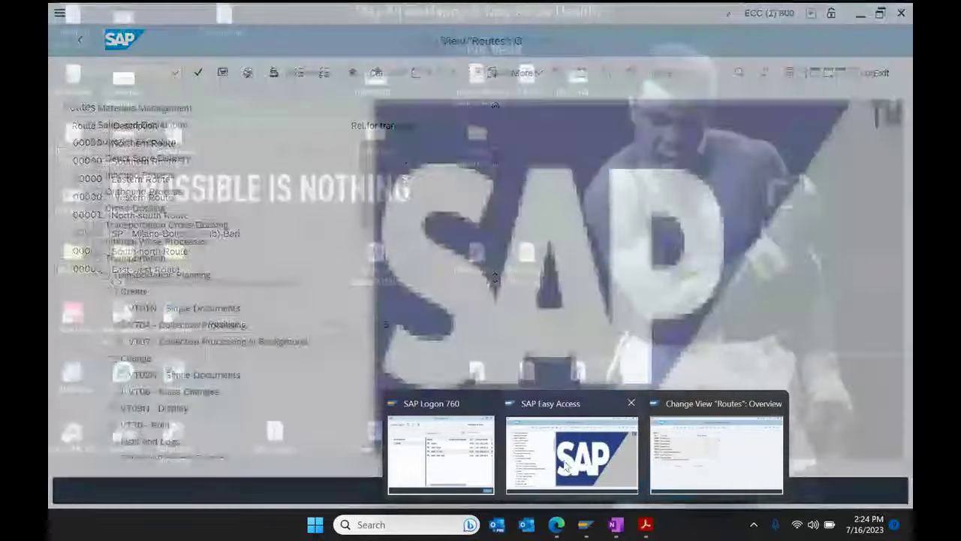
click(572, 454)
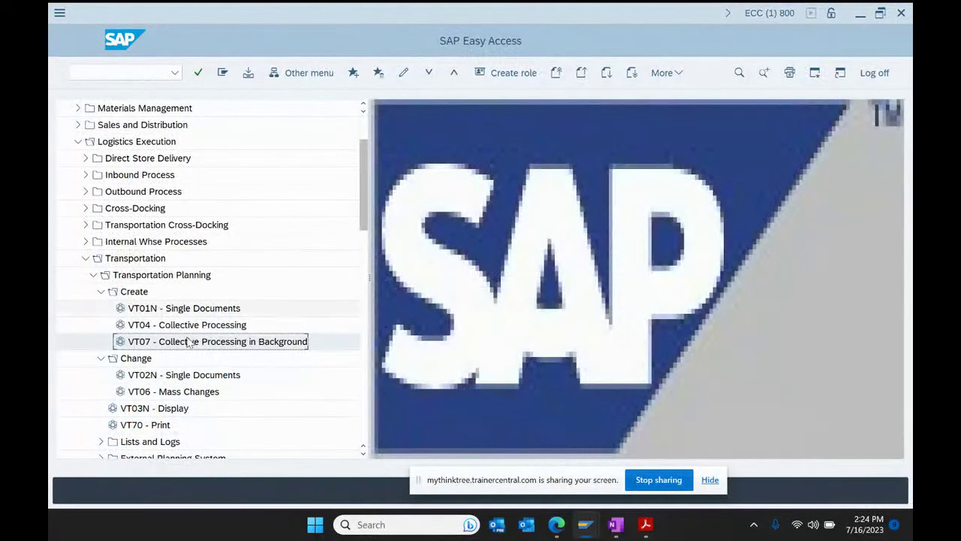
double_click(160, 375)
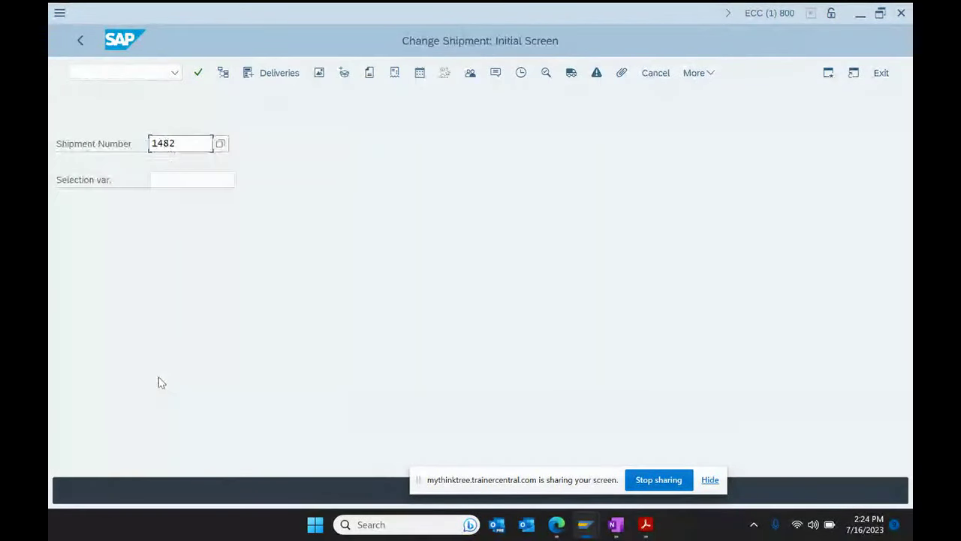
key(Return)
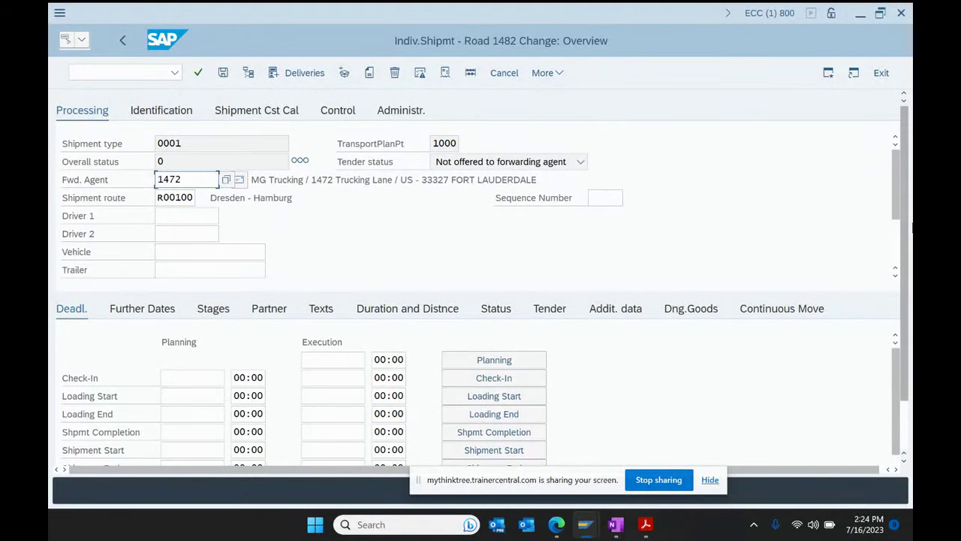
Step: Set the shipment's Planning status, keeping the option to determine the duration and distance of stages
scroll(901, 282, down, 3)
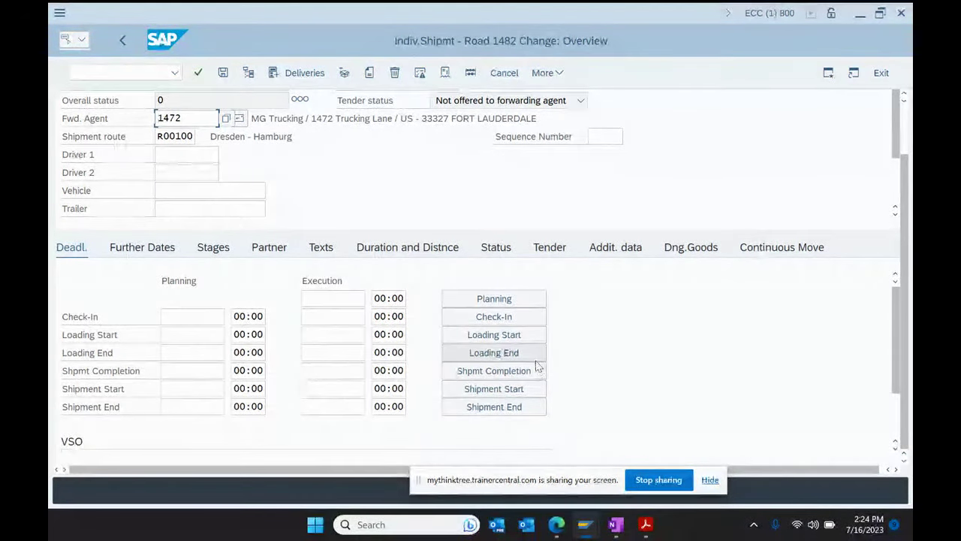
click(516, 300)
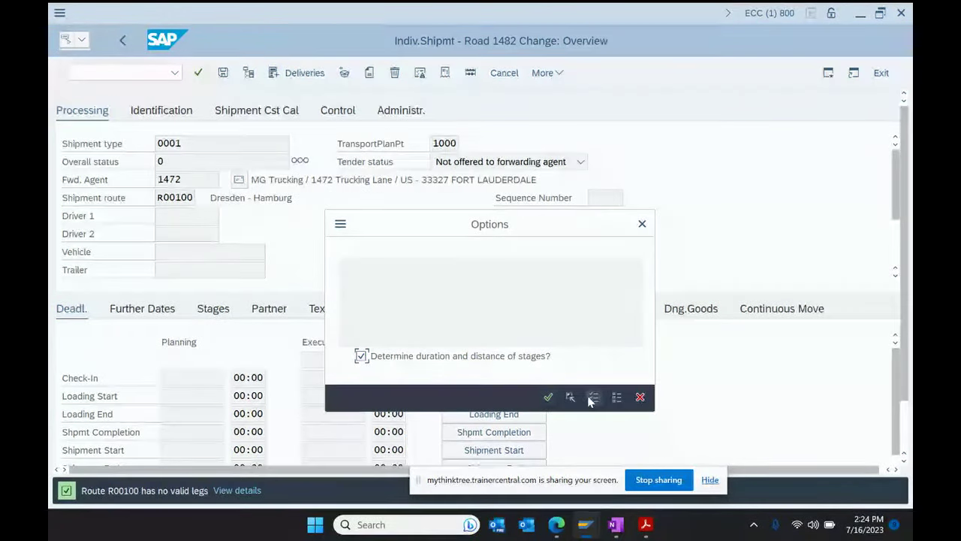
click(548, 397)
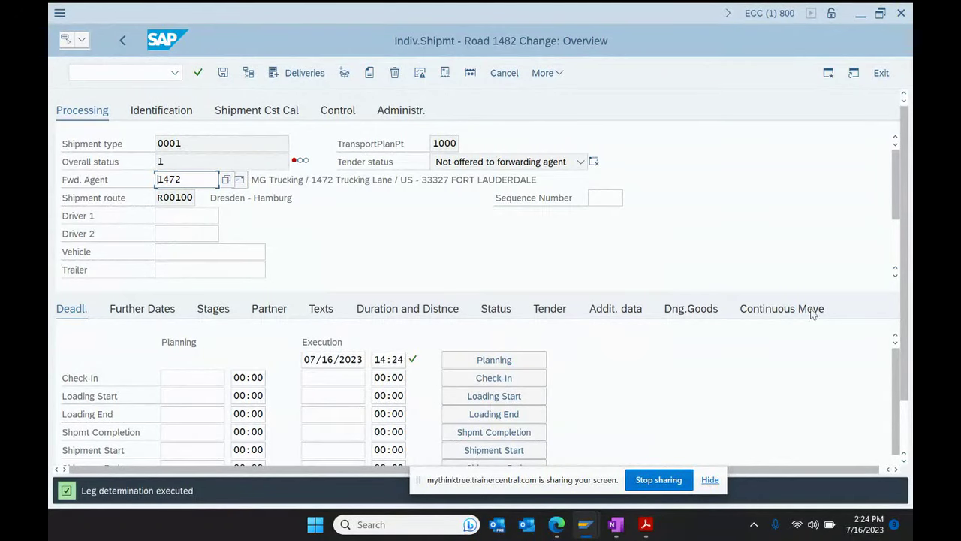
Step: Set the Check-In status in the shipment's execution deadlines
scroll(907, 274, down, 2)
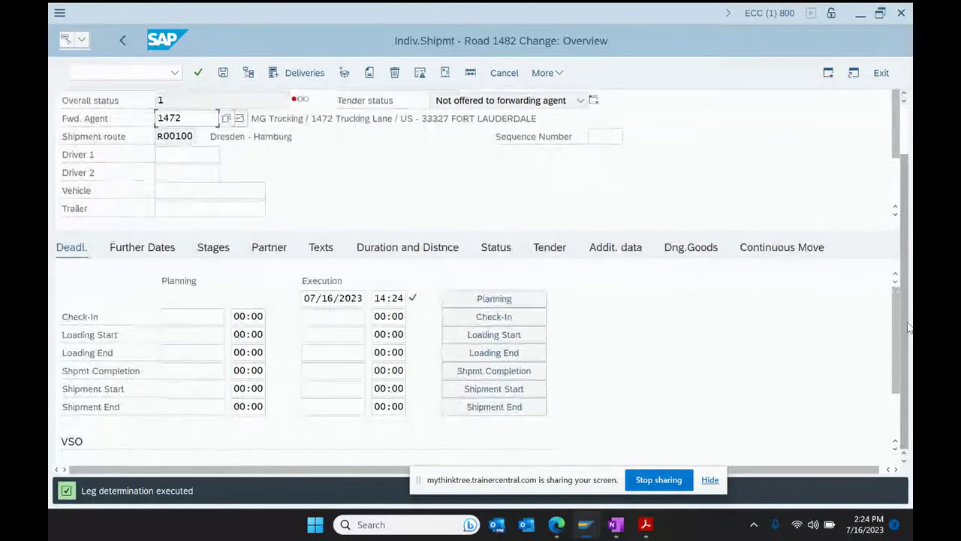
click(519, 318)
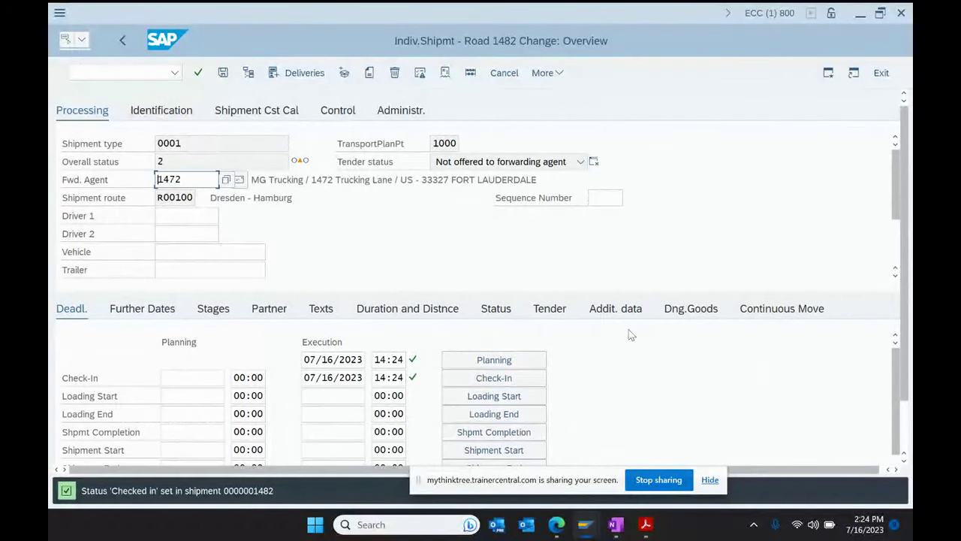
scroll(907, 274, down, 2)
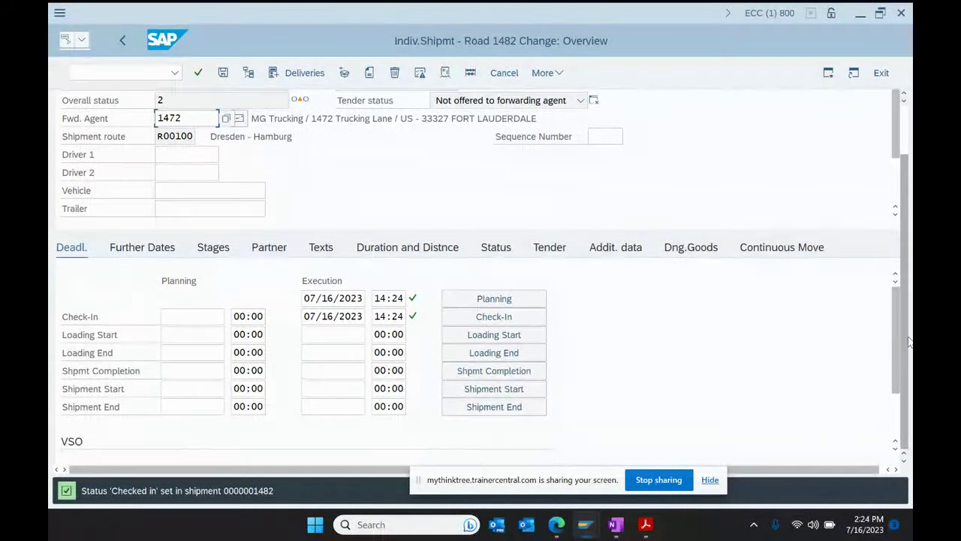
Step: Set the Loading Start and Loading End statuses in the shipment's execution deadlines
click(498, 341)
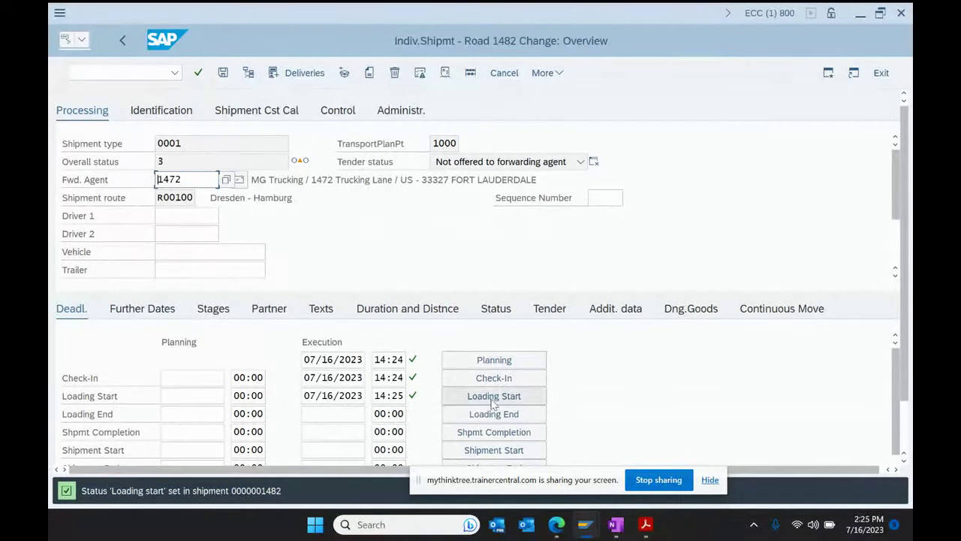
click(489, 415)
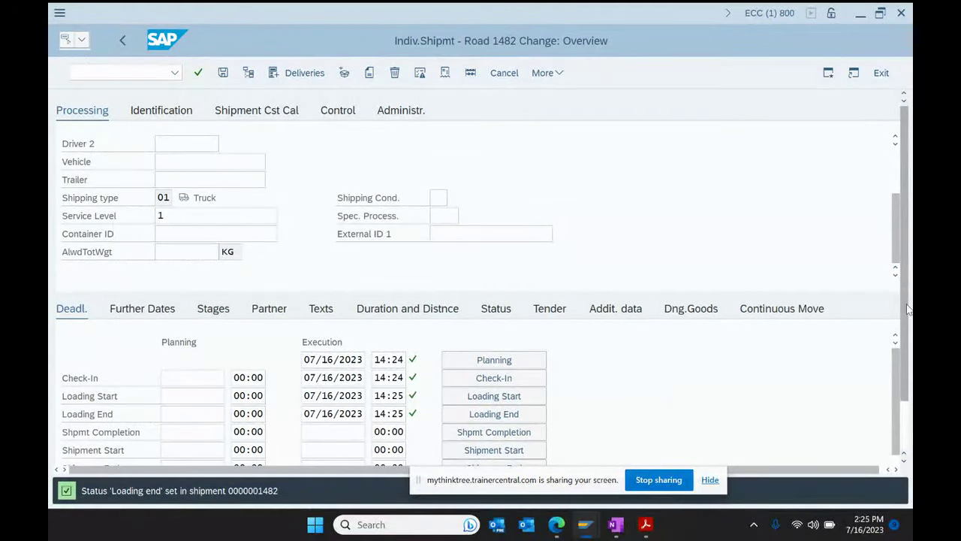
Step: Set the Shpmt Completion status with External ID 1 "Truck @ 1234" and Addit.text 1 "truck is 32% tall", checking and copying the header data
scroll(666, 389, down, 1)
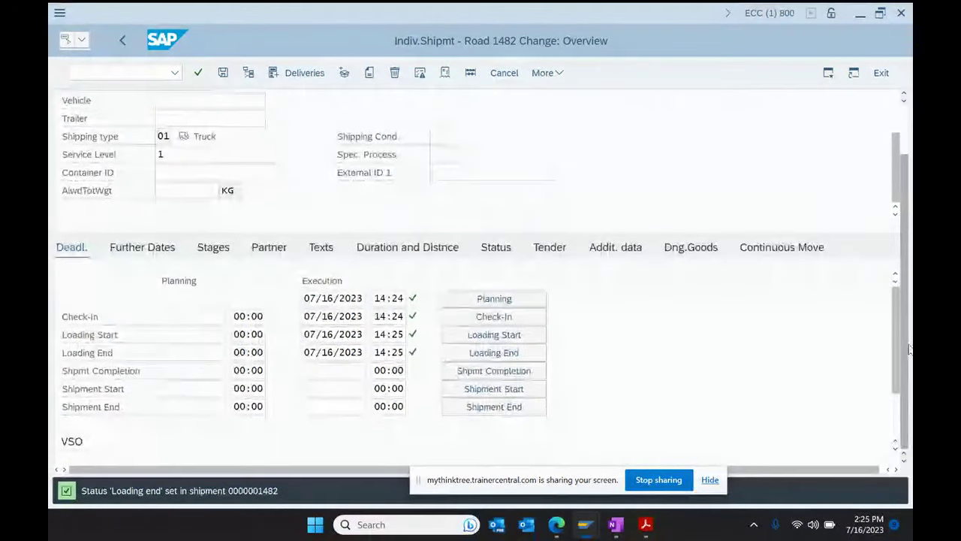
click(508, 375)
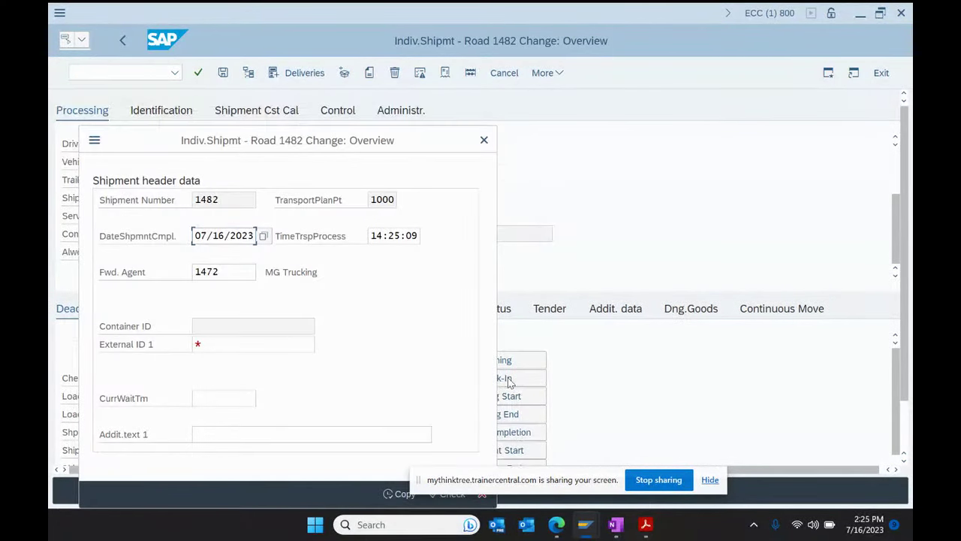
drag(325, 141, 522, 72)
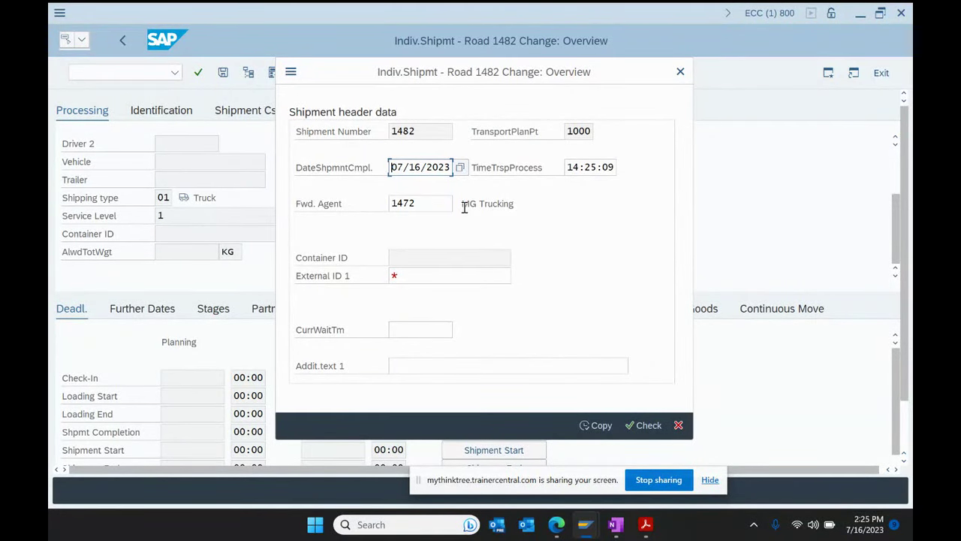
drag(462, 203, 584, 201)
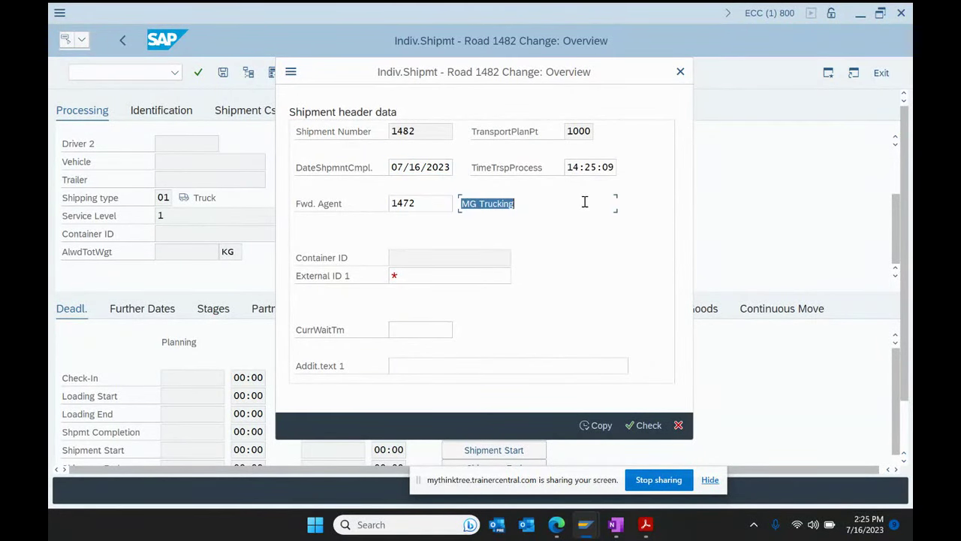
click(398, 276)
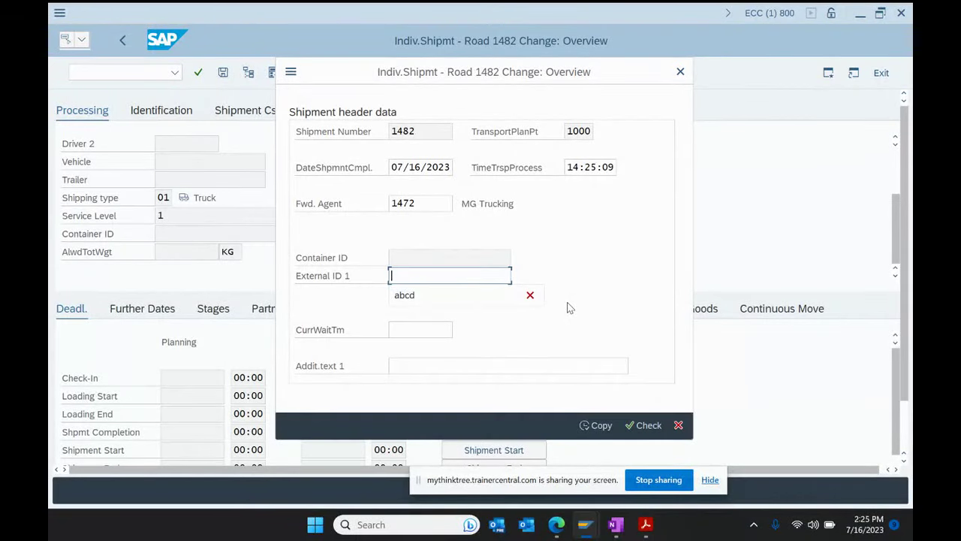
text(Truck @ 1234)
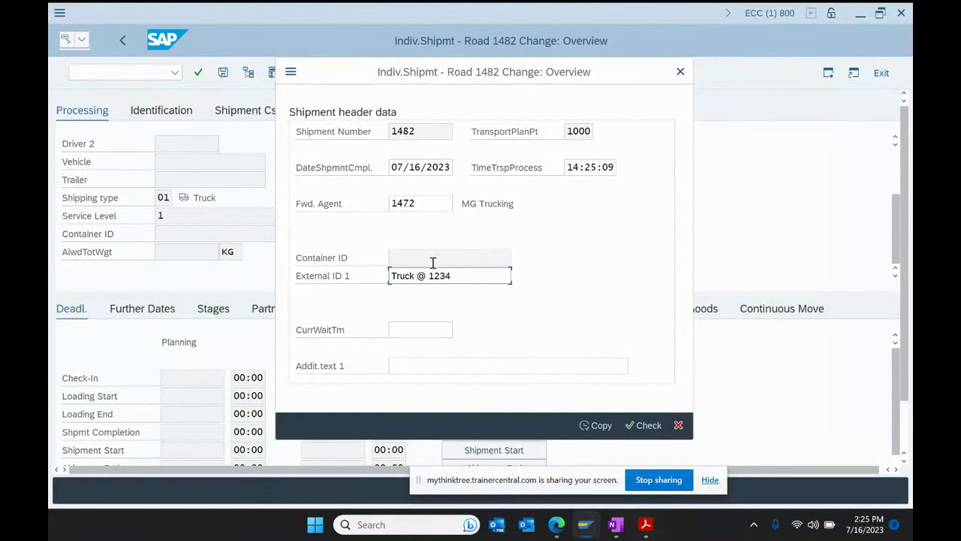
click(443, 364)
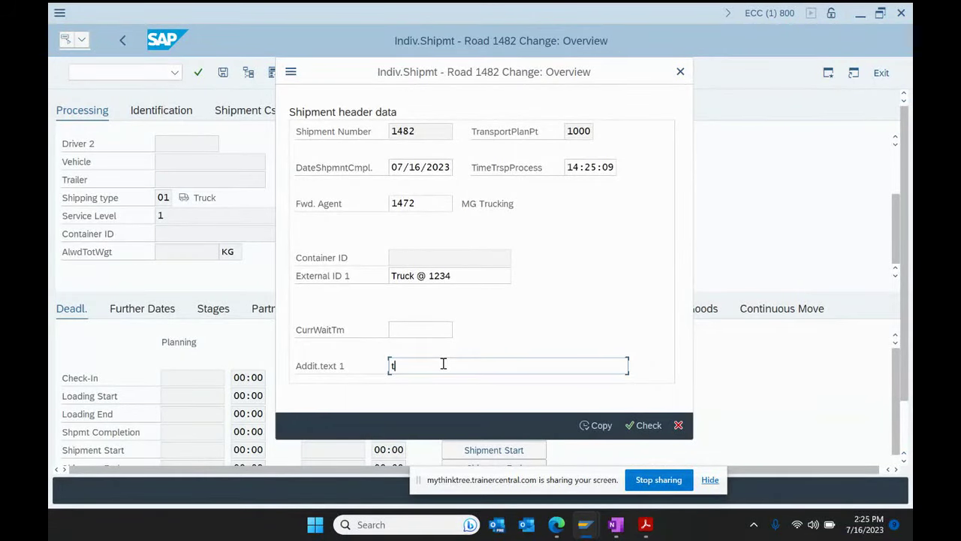
text(truck is 32% tall)
click(643, 432)
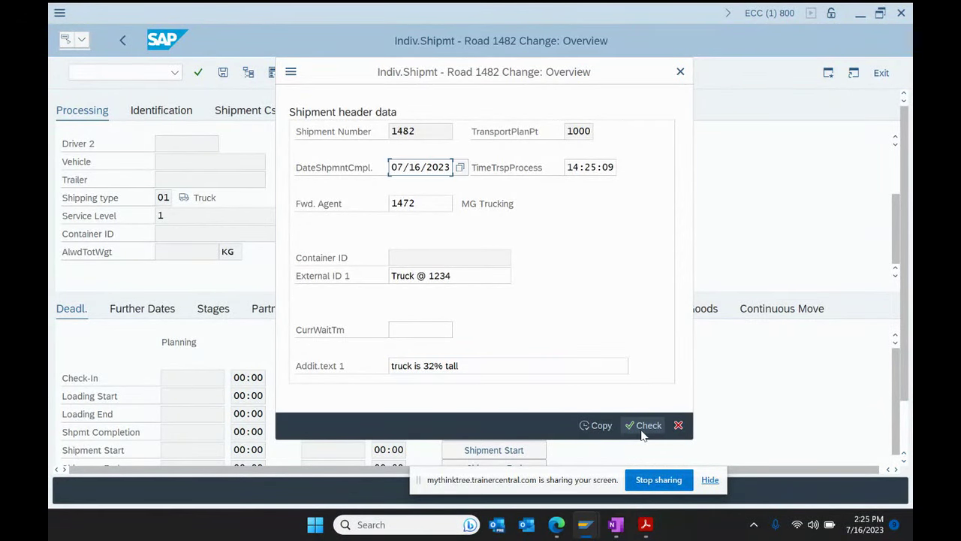
click(597, 425)
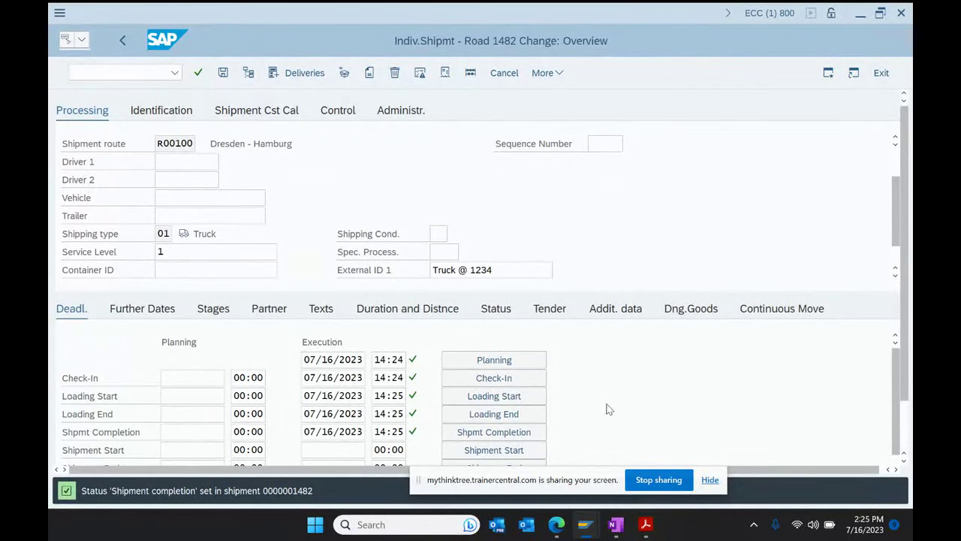
Step: Switch to SAP Distribution.pdf, view the Shipment Creation 5/5 and Exercise 4.7.1 slides, and return to the shipment in SAP
click(646, 524)
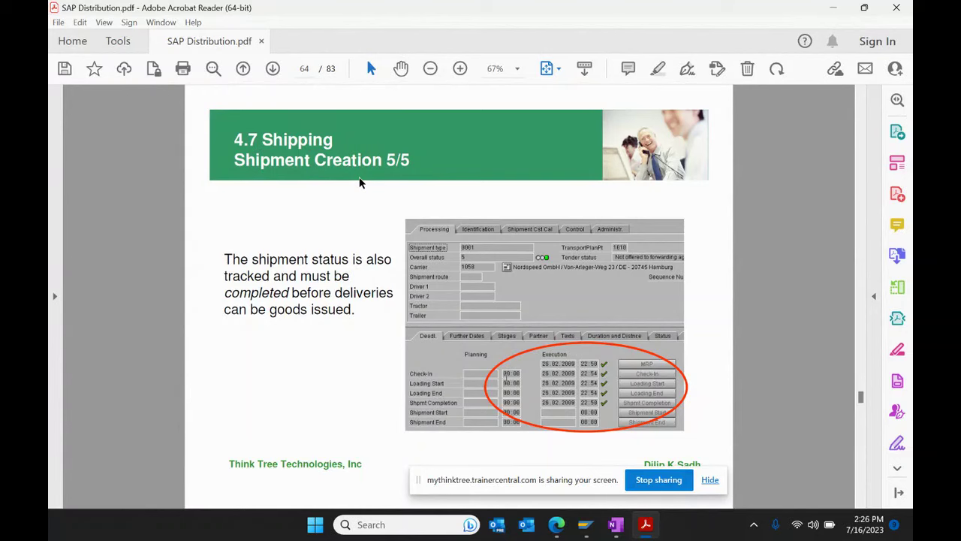
click(272, 69)
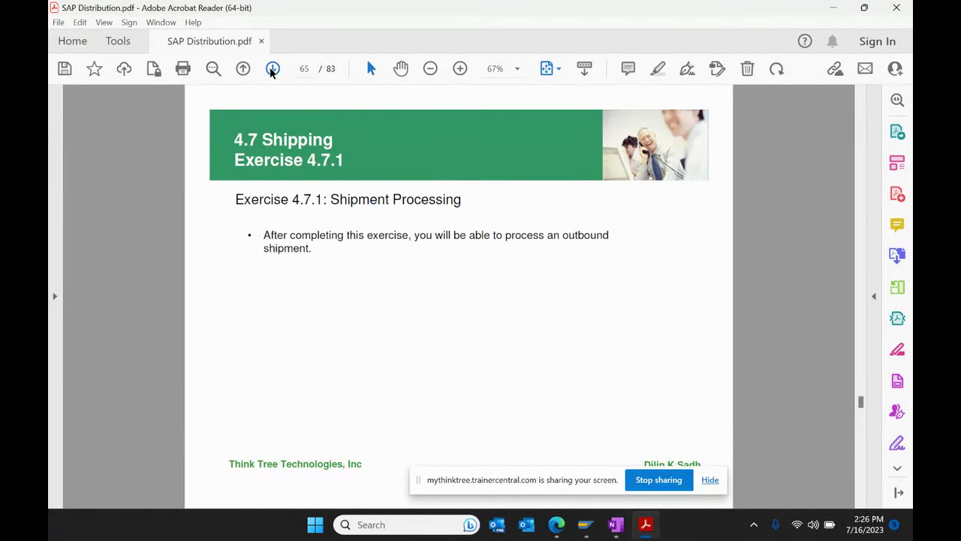
click(833, 7)
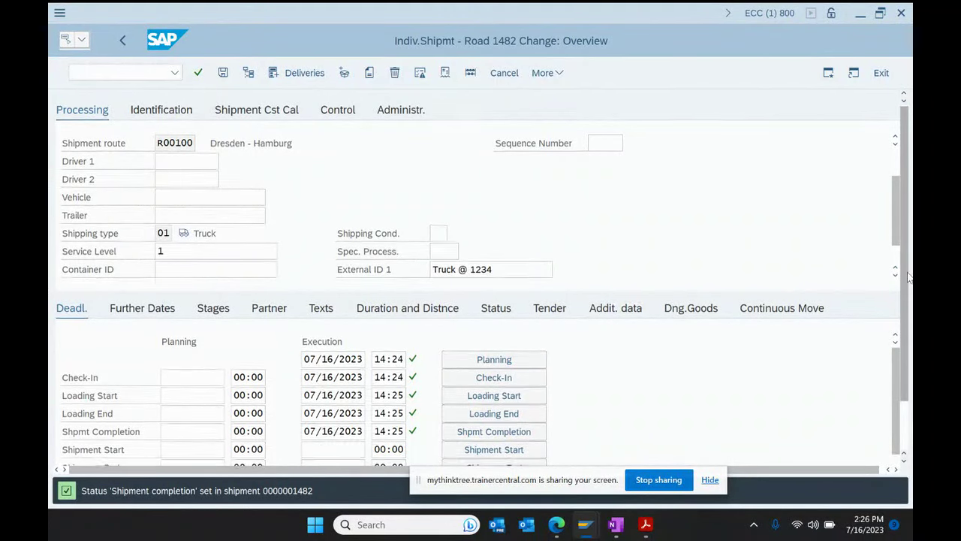
Step: Set the Shipment Start and Shipment End statuses and save the shipment
scroll(907, 278, down, 2)
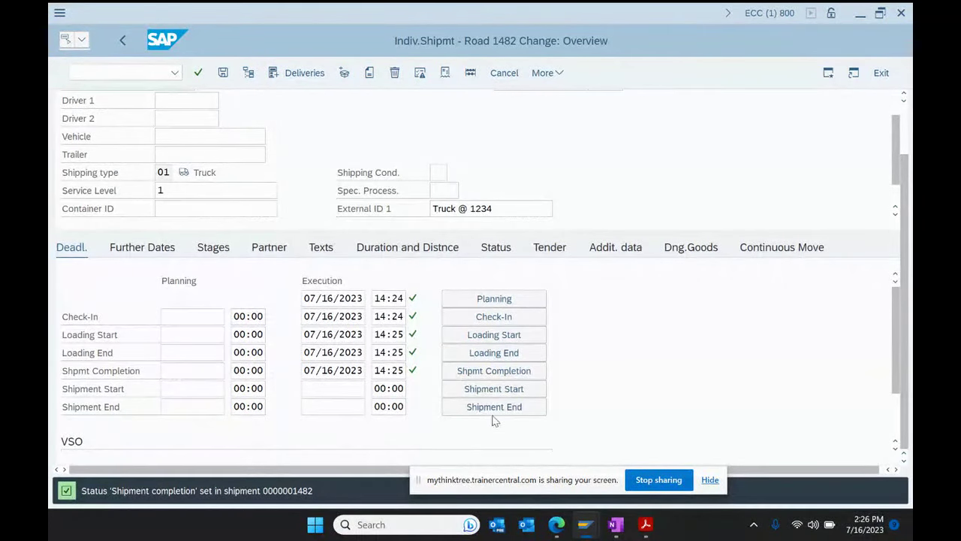
click(507, 394)
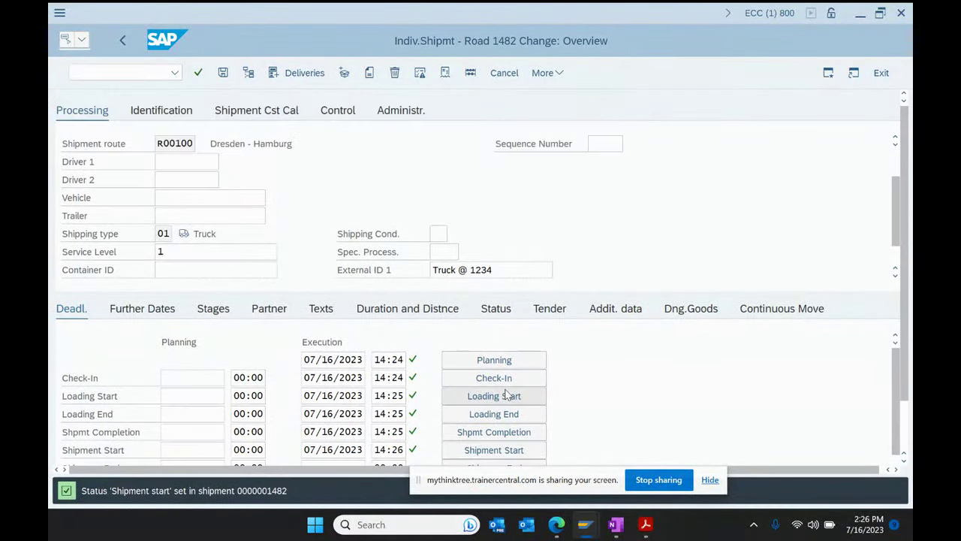
scroll(826, 359, down, 3)
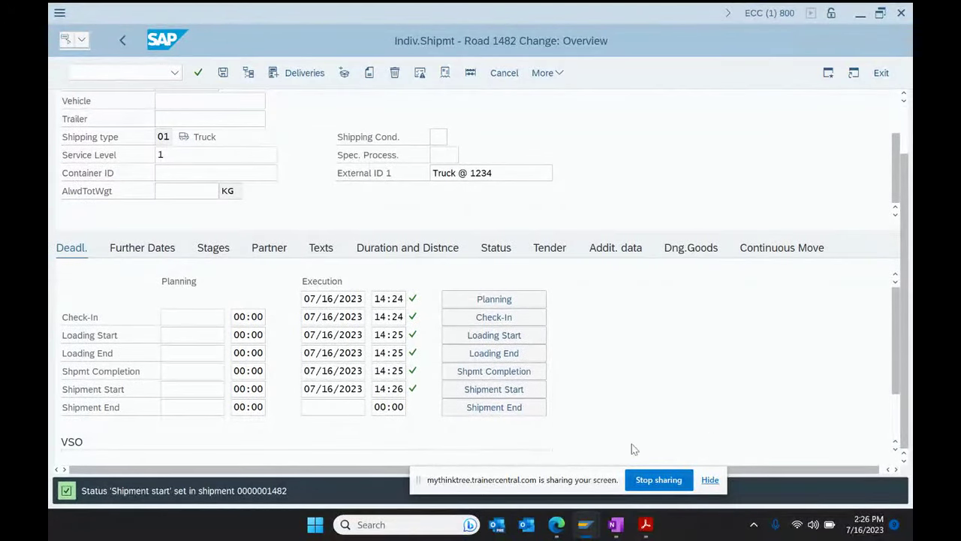
click(493, 407)
scroll(798, 356, down, 3)
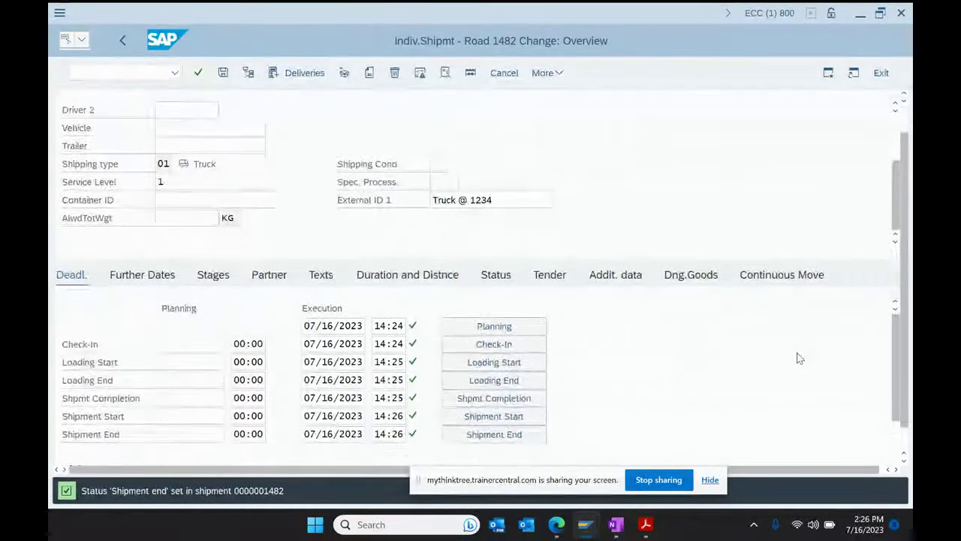
click(224, 75)
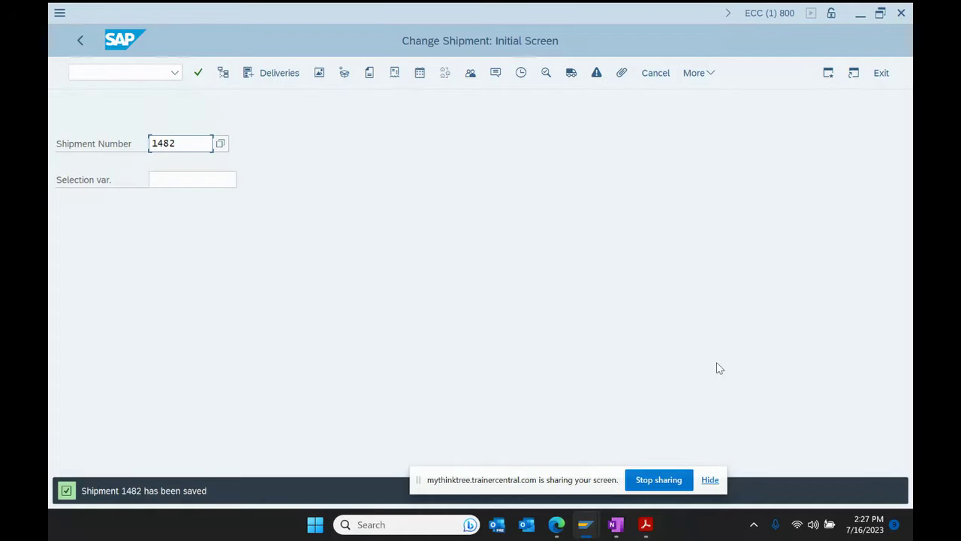
Step: View the proposed shipment's document flow through VT03N - Display and return to SAP Easy Access
click(81, 41)
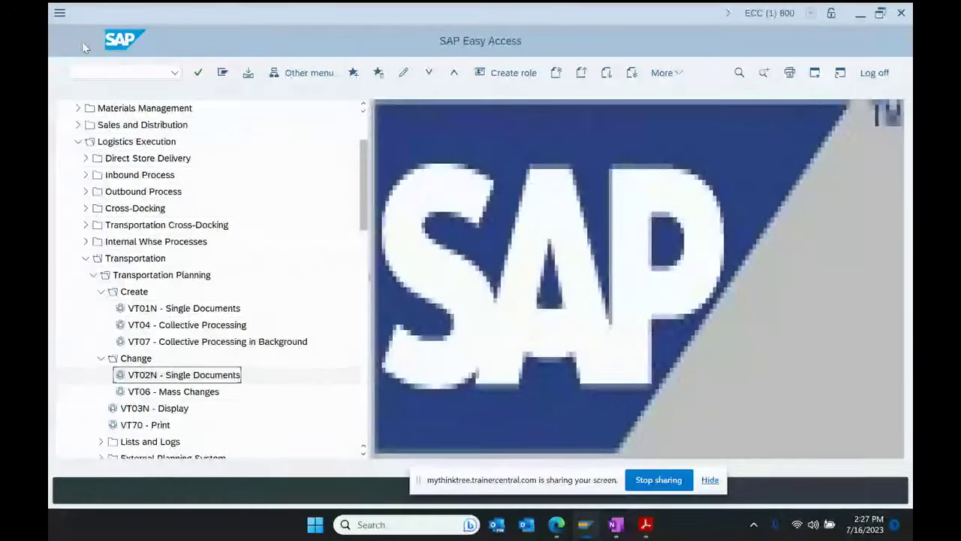
double_click(159, 415)
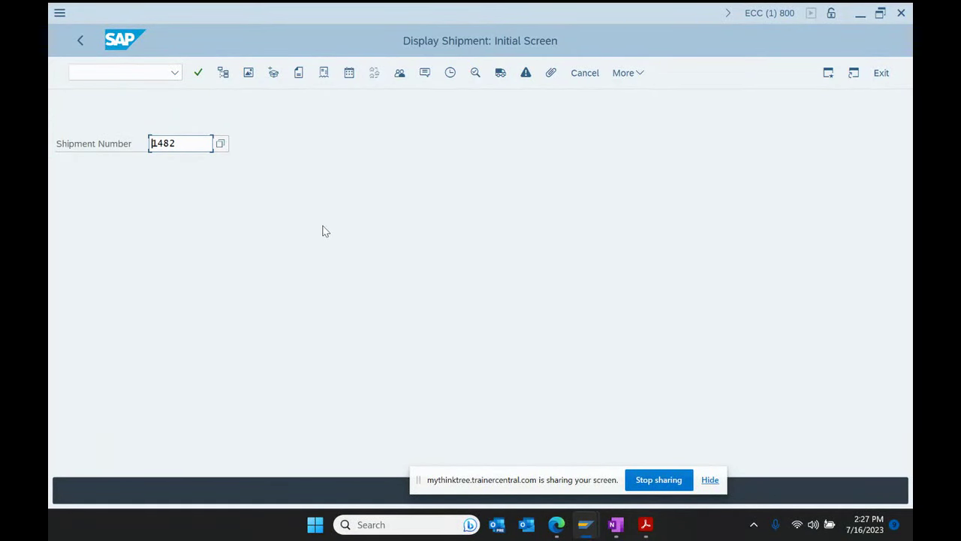
click(324, 73)
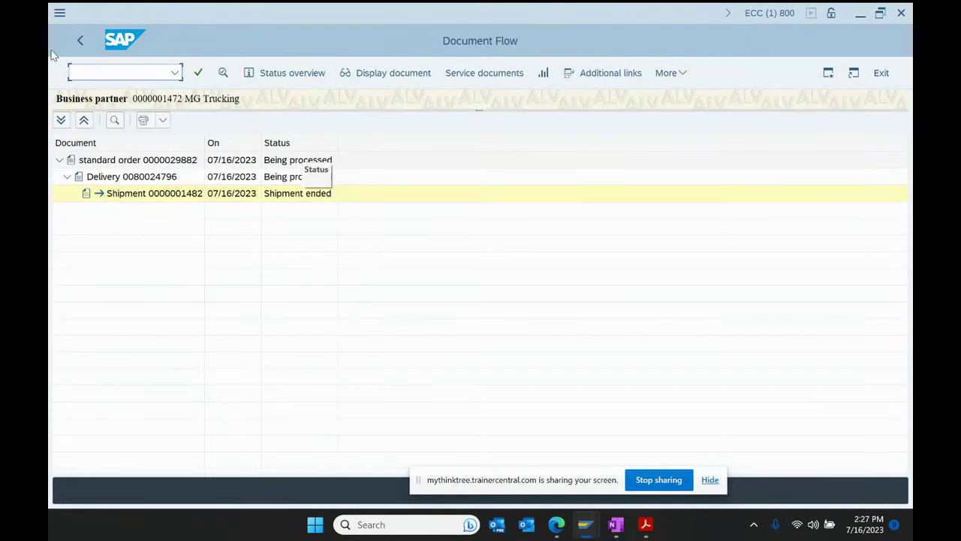
click(78, 42)
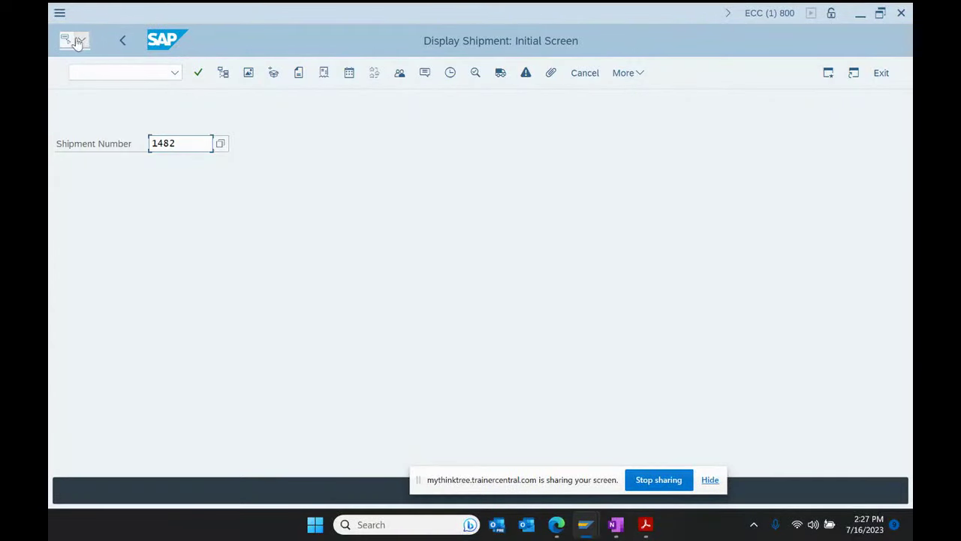
click(121, 39)
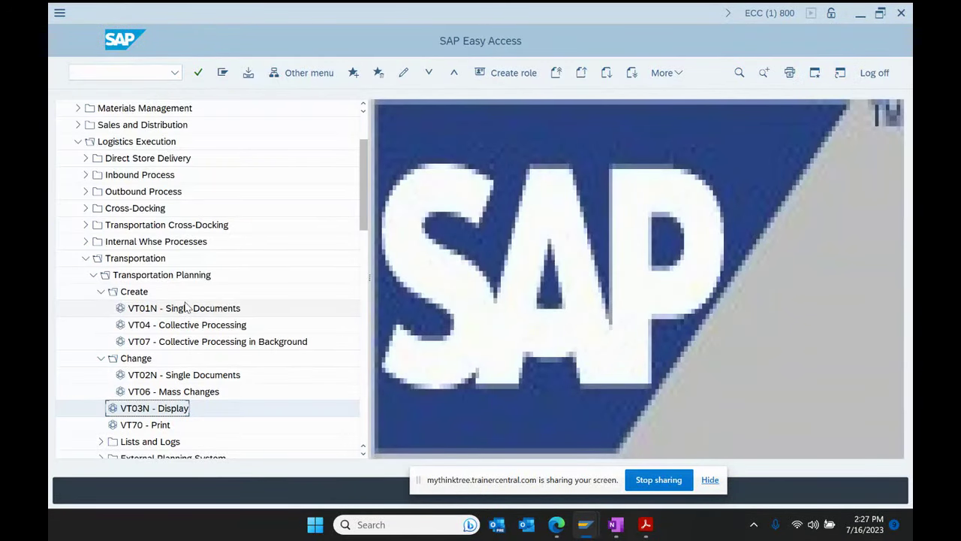
Step: Start transaction VL02N and display the document flow of the proposed outbound delivery
click(113, 69)
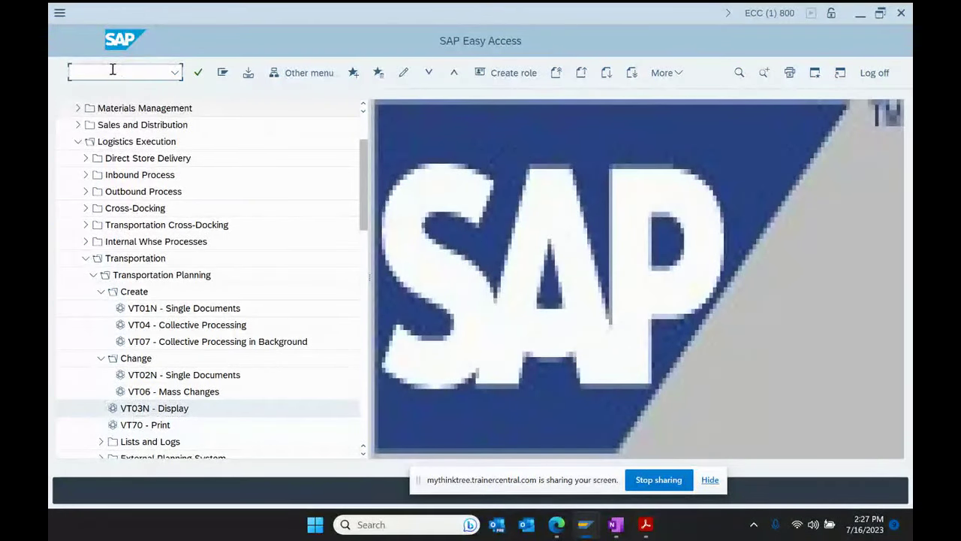
text(vl02n)
key(Return)
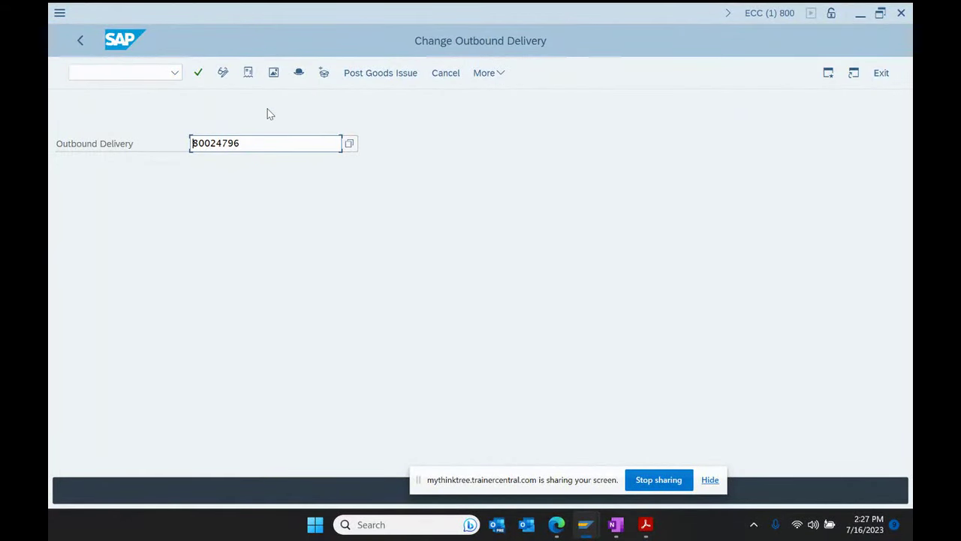
click(249, 75)
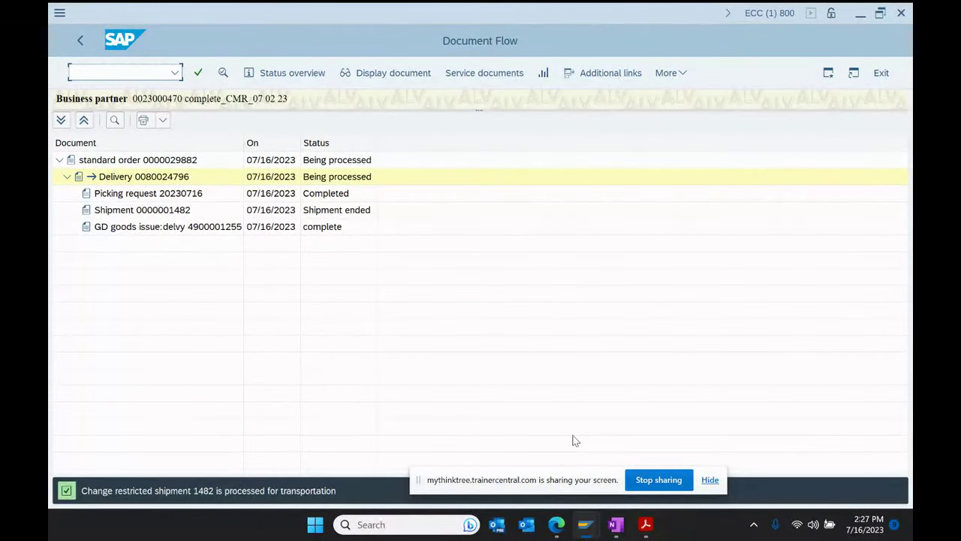
Step: Go through the standard order, delivery, picking request, shipment and goods issue entries in the document flow
click(96, 161)
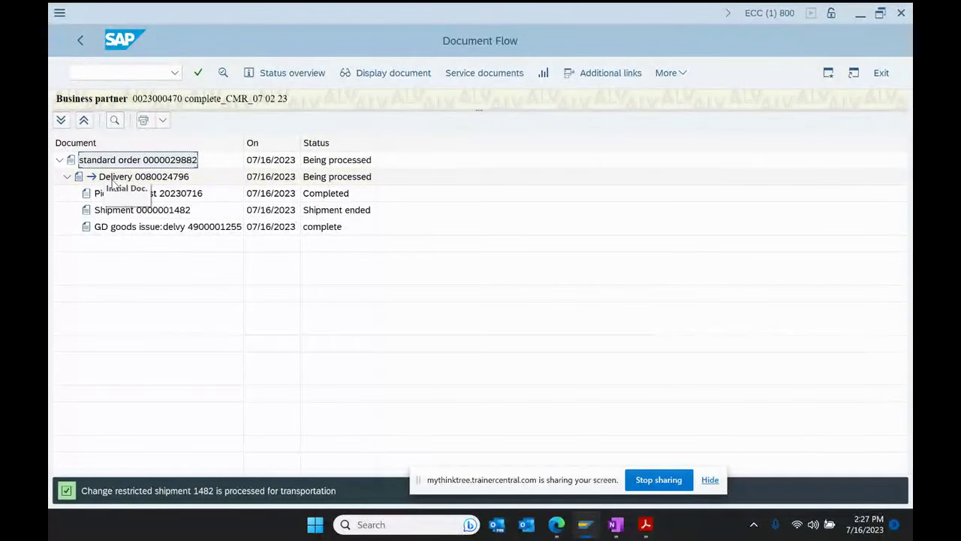
click(128, 178)
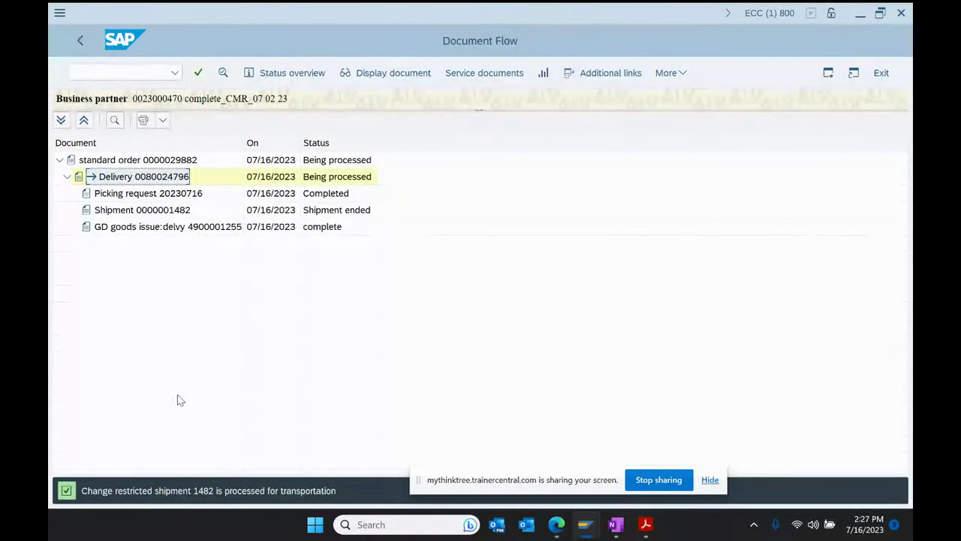
click(120, 196)
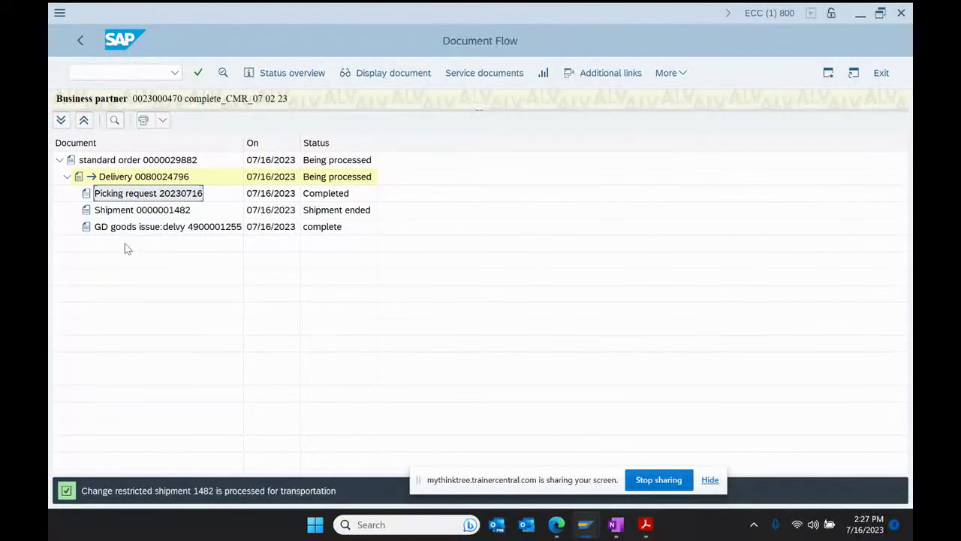
click(132, 213)
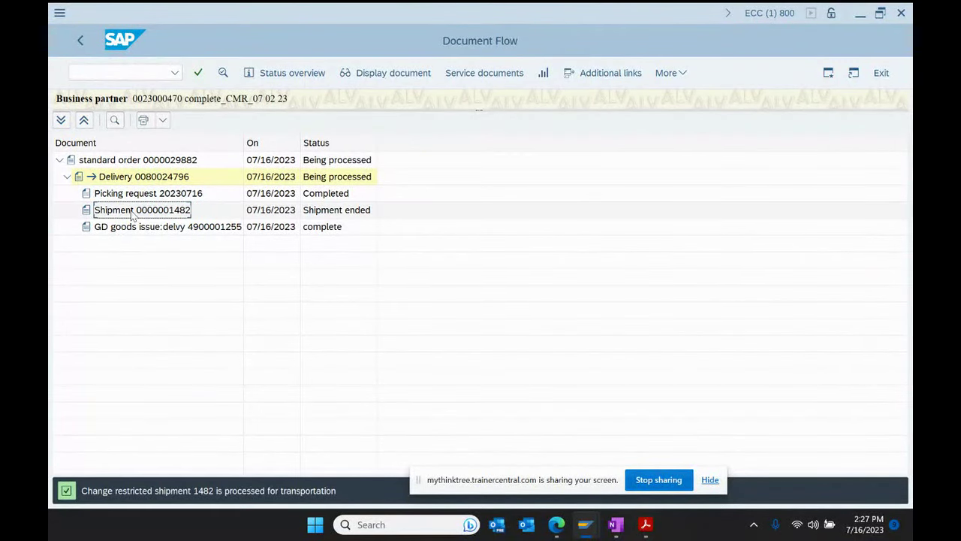
click(143, 227)
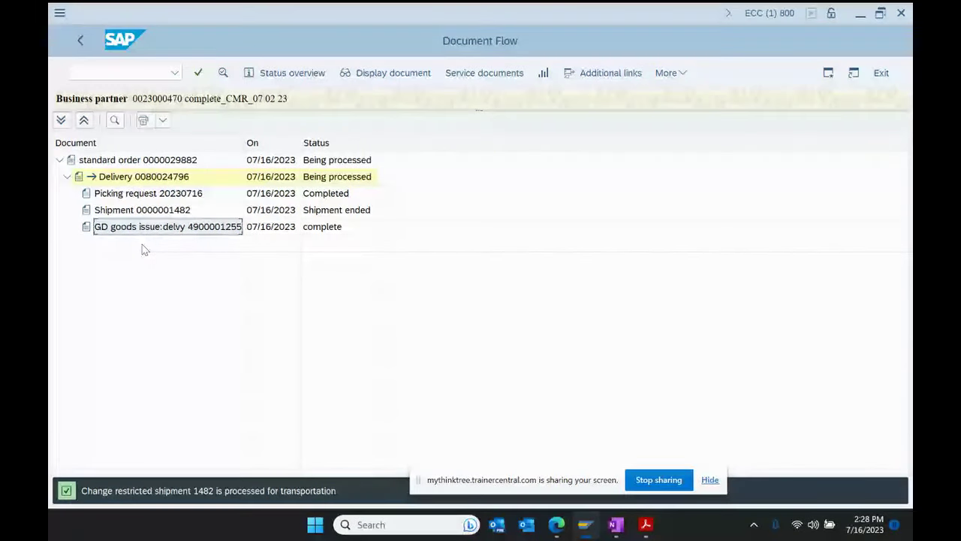
Step: Display the delivery from the document flow and examine its transportation planning status and route
click(143, 176)
click(383, 73)
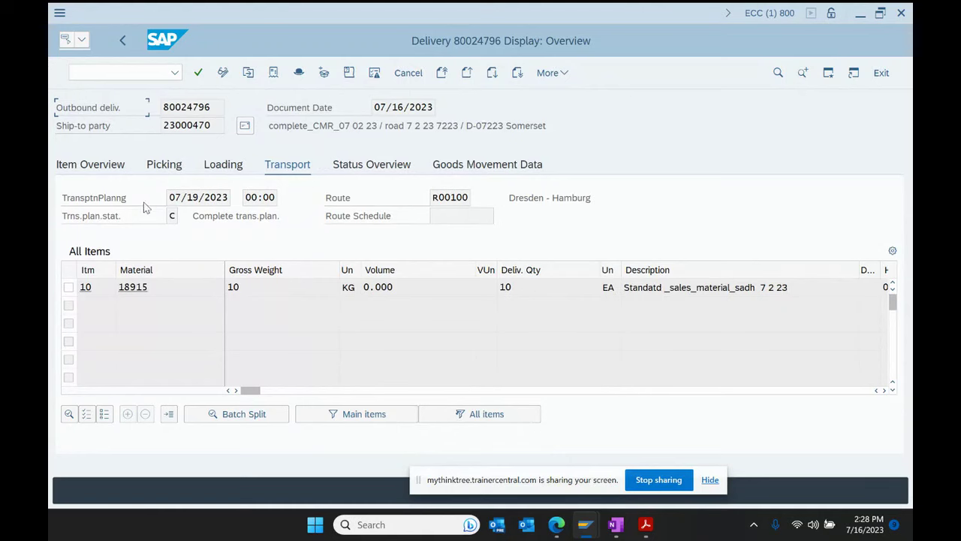
drag(198, 216, 279, 217)
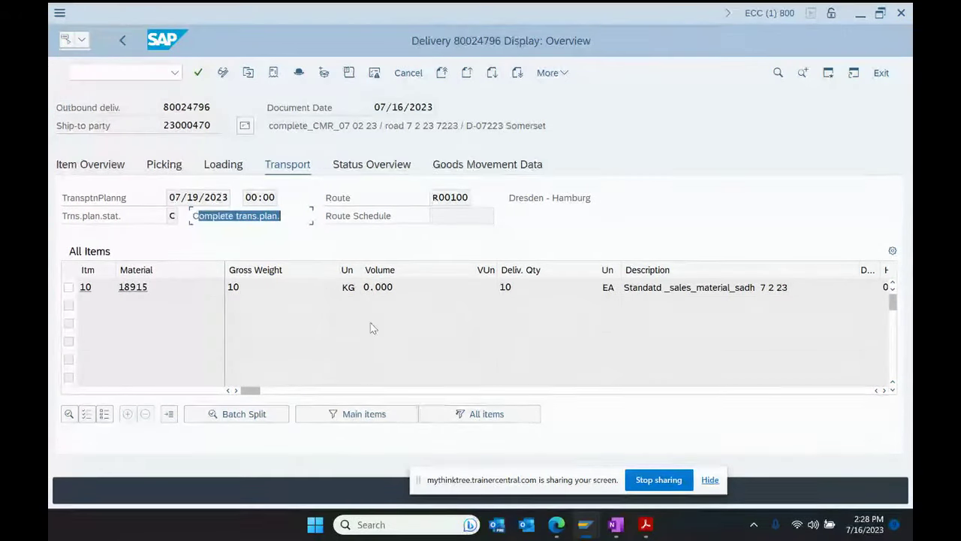
drag(469, 197, 414, 217)
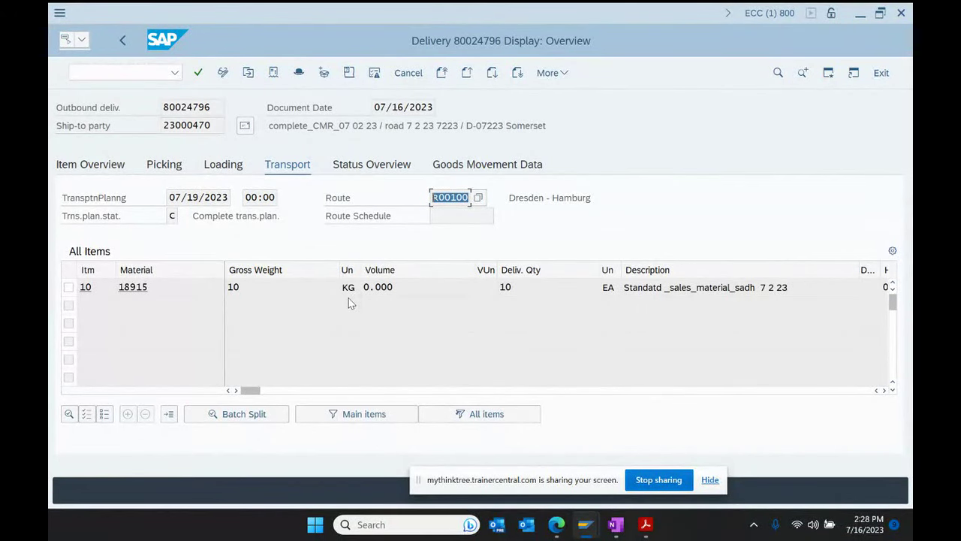
Step: Switch to the OneNote class notes and add a top-level bullet "Inbound Shipment document" below the outbound shipment section
click(626, 528)
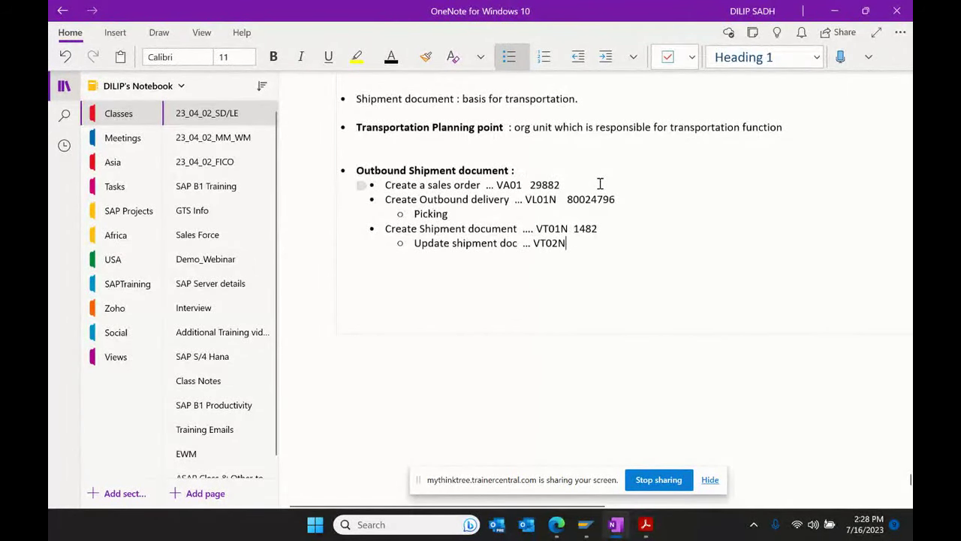
key(Return)
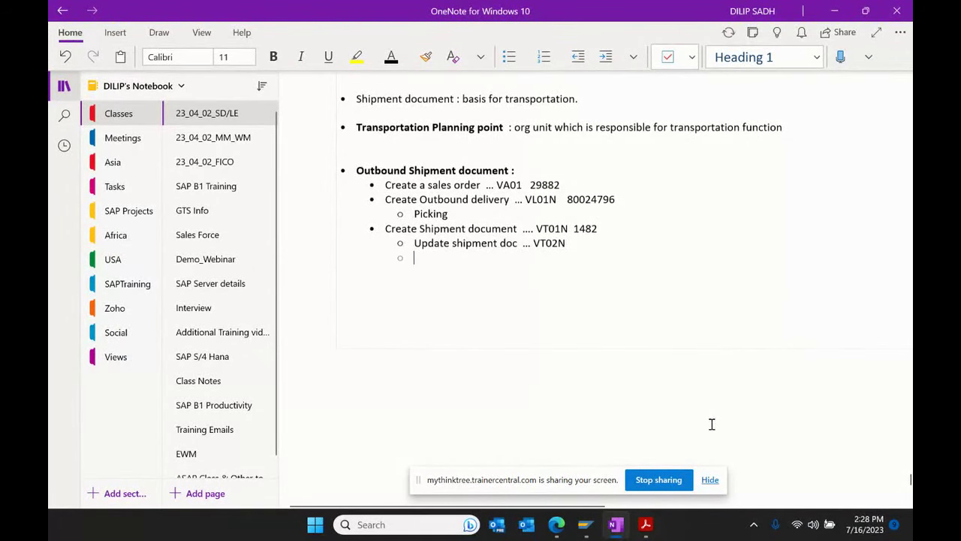
key(BackSpace)
key(Return)
key(ctrl+period)
text(In)
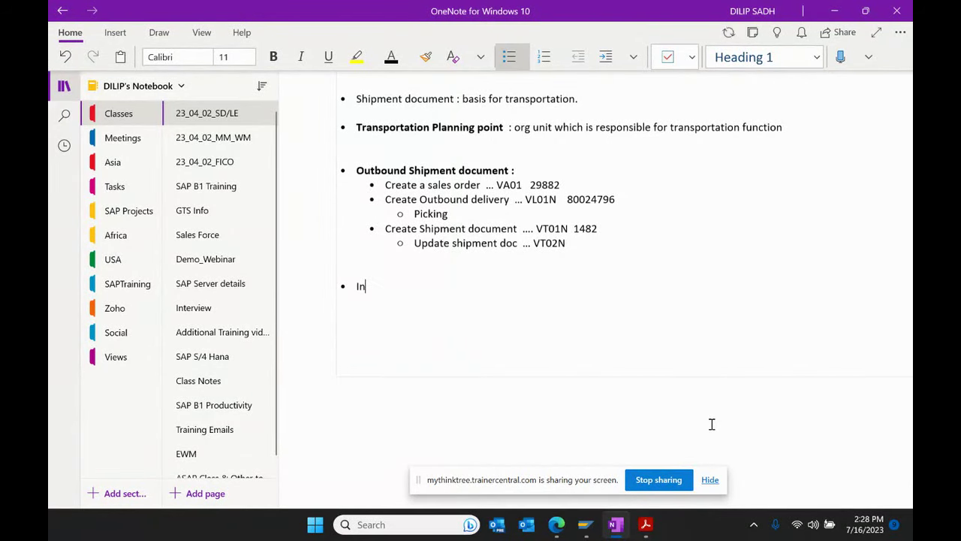
text(bound Shipmen)
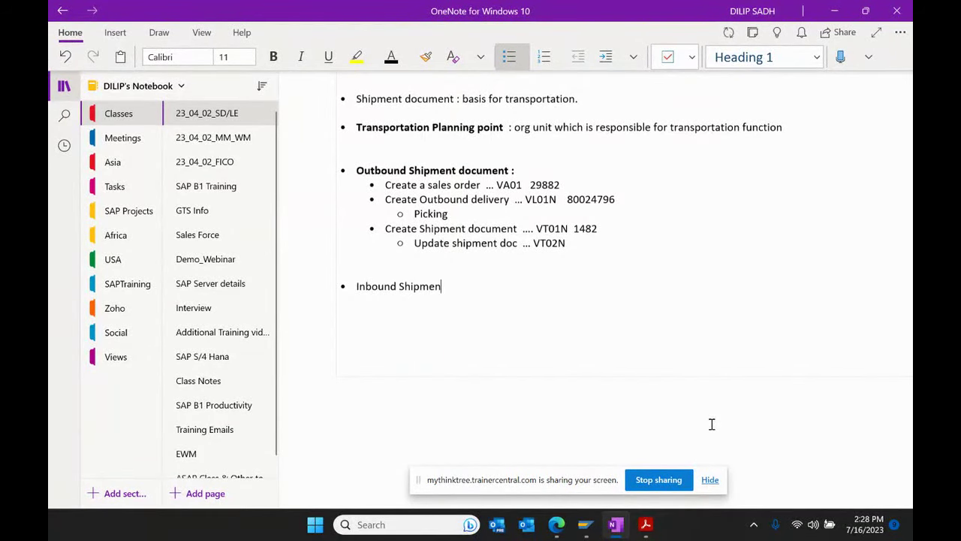
text(t  document)
key(Return)
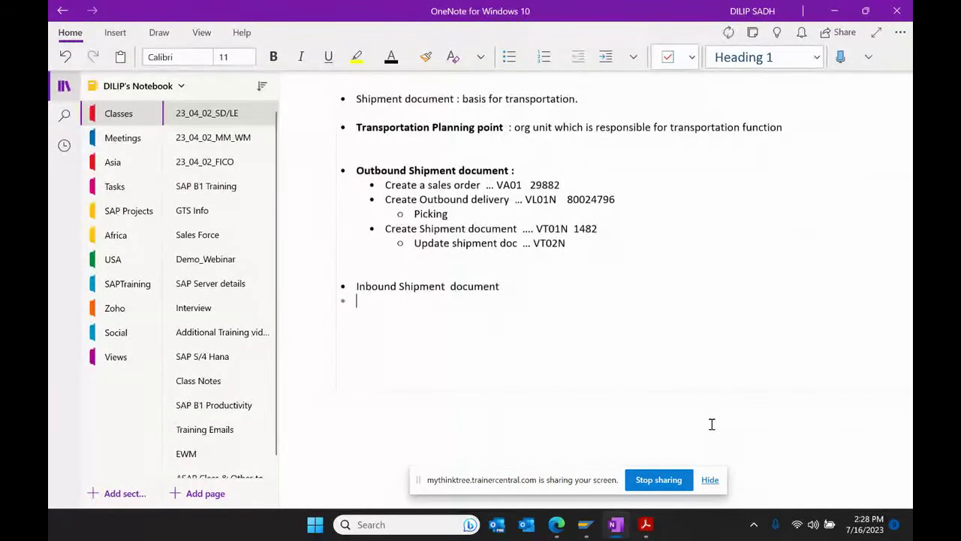
Step: Add indented bullets "Purchase order ...ME21N" and "Create Inbound delivery doc ... VL31N" under the inbound shipment heading
click(607, 58)
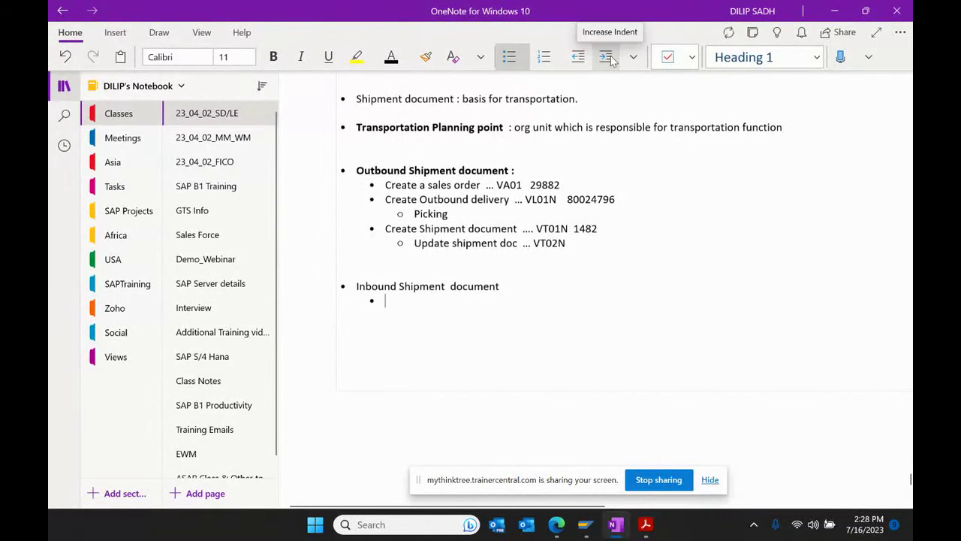
text(Purc)
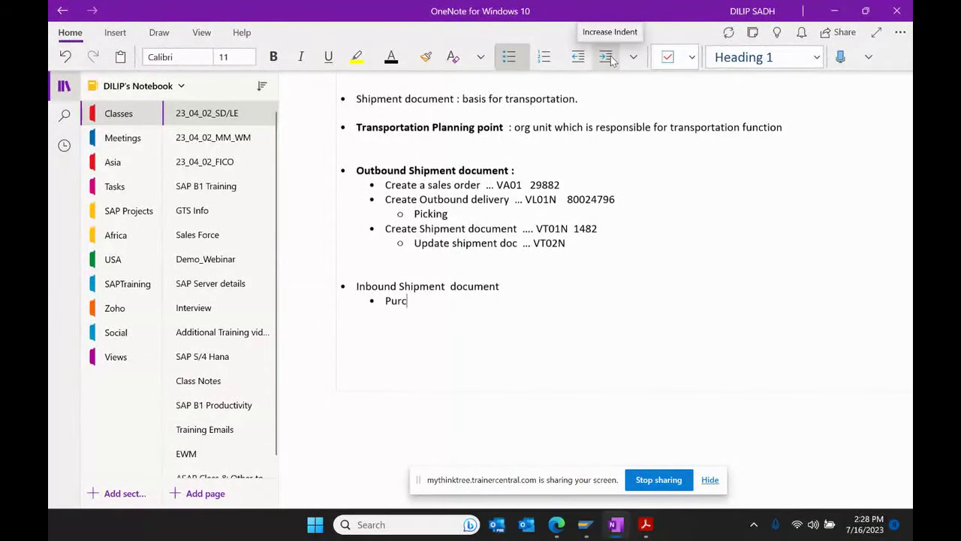
text(hase order  ...ME)
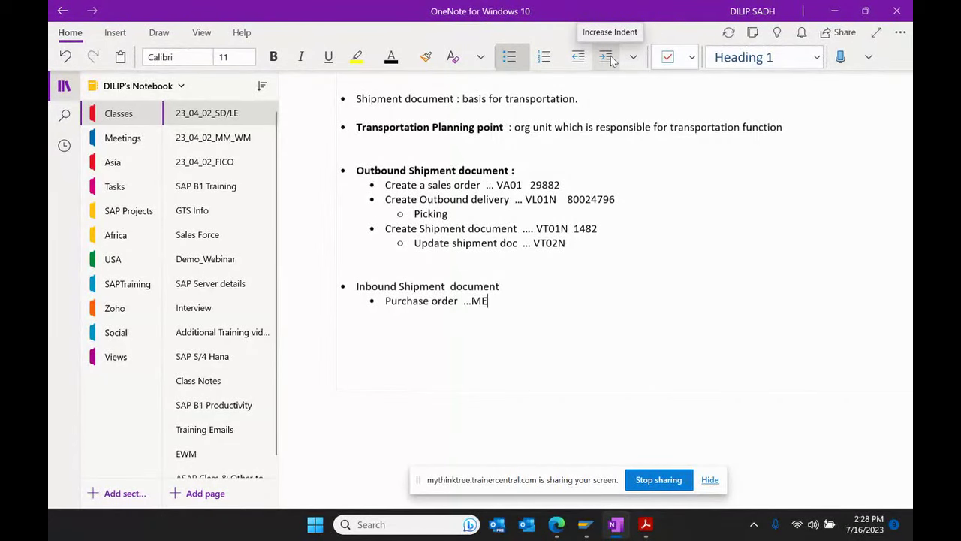
text(21N)
text(Create )
text(Inbound )
text(d)
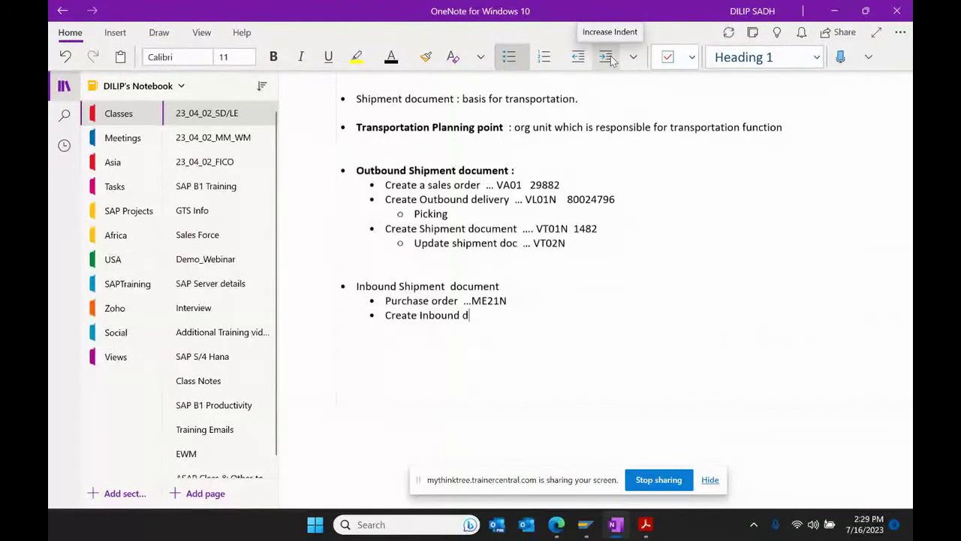
text(elivery doc ... VL)
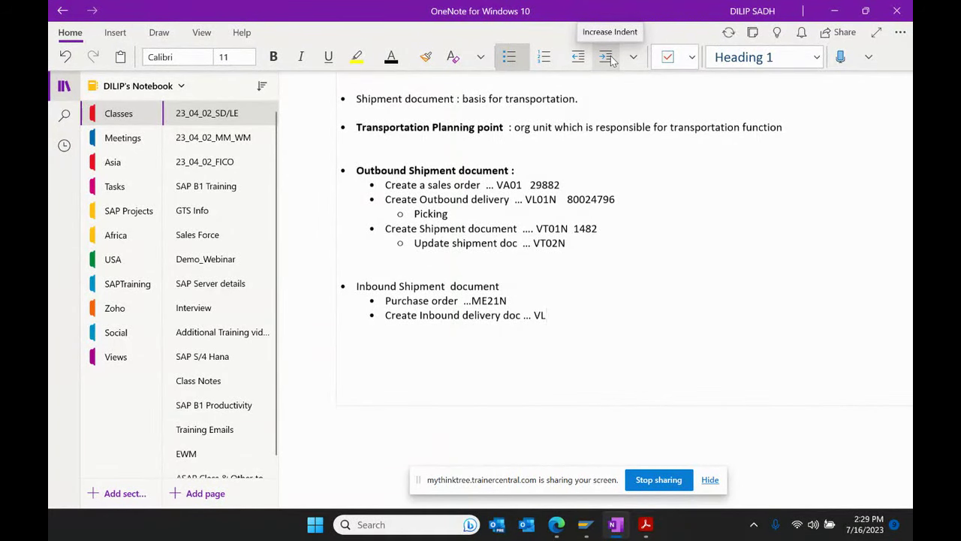
text(31N)
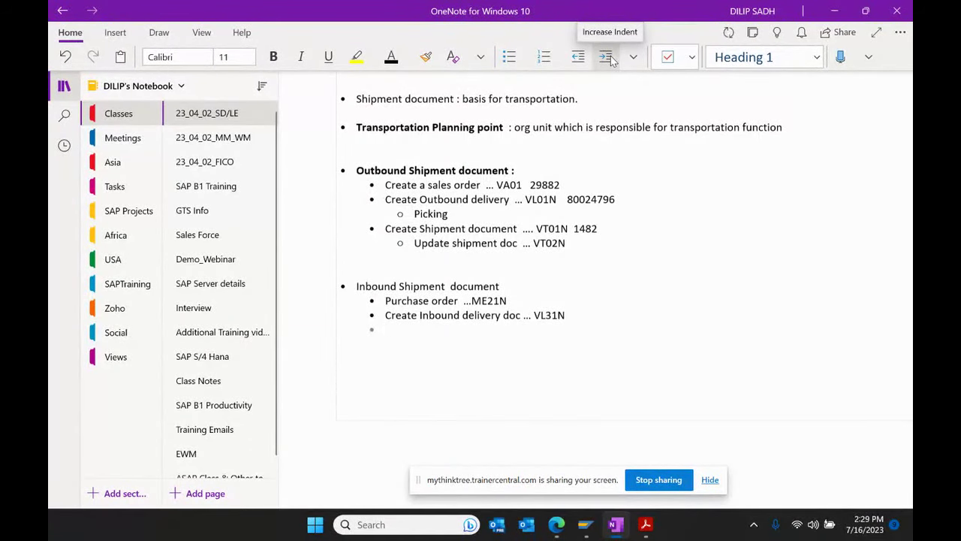
Step: Add the bullet "Create Inbound Shipment doc ... VT01N" below the inbound delivery entry
text(Create I)
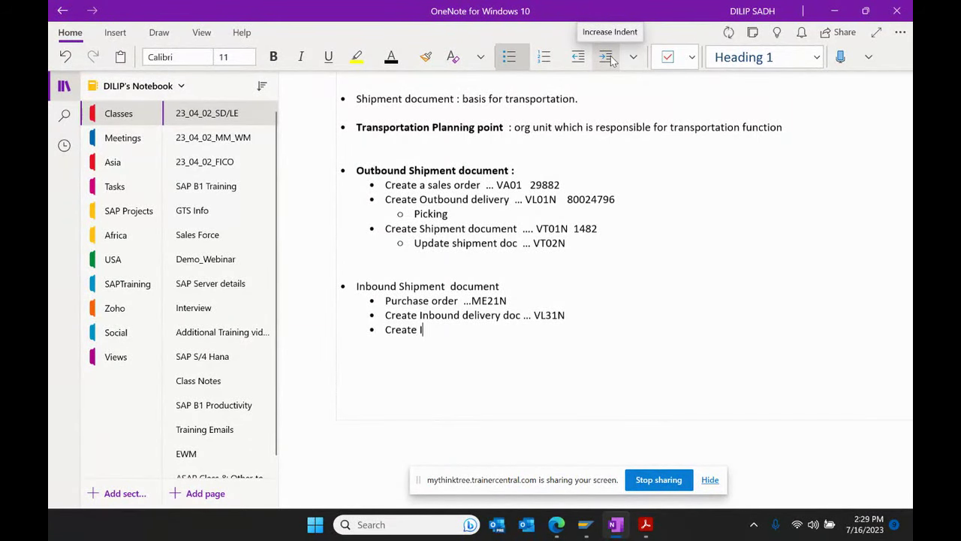
text(nbou )
text(d Shipment doc )
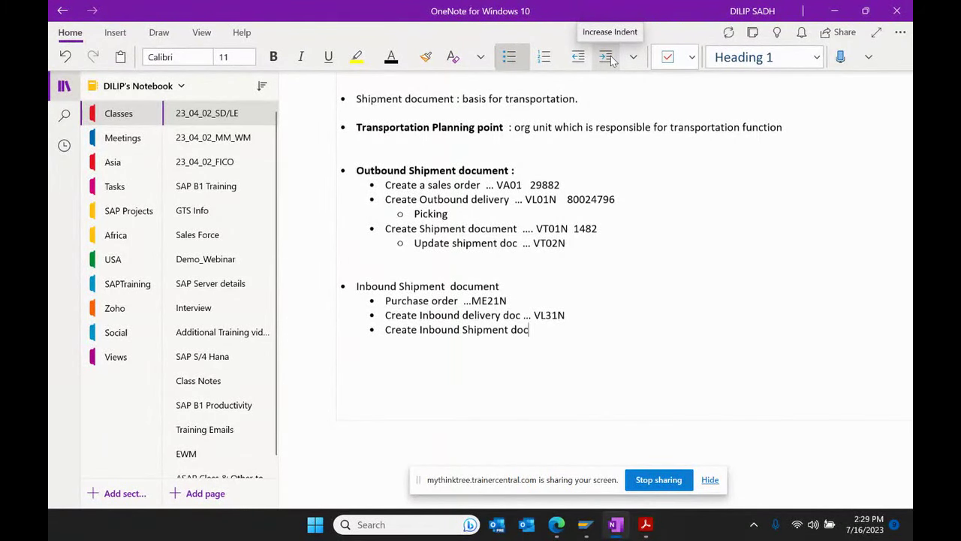
text( ... VT01N)
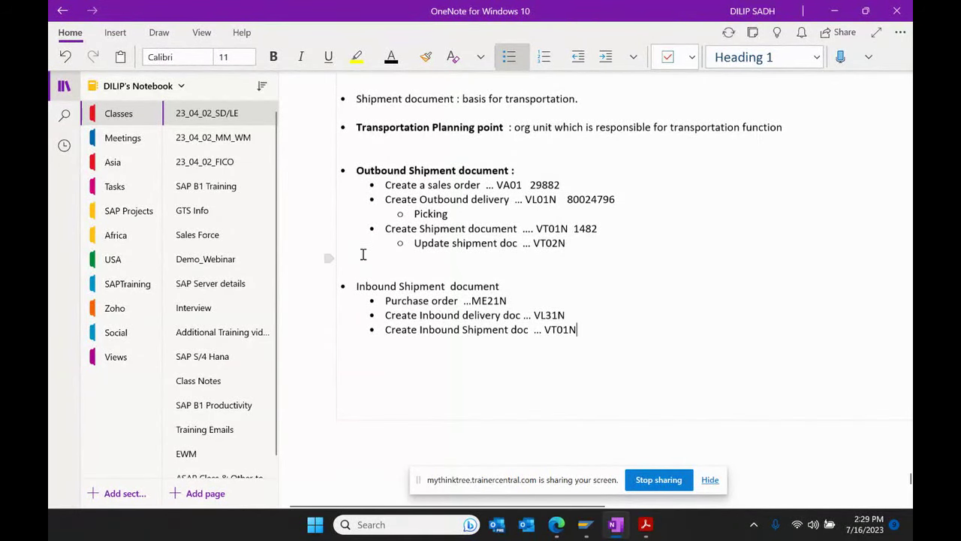
Step: Make the "Inbound Shipment document" heading bold
click(339, 286)
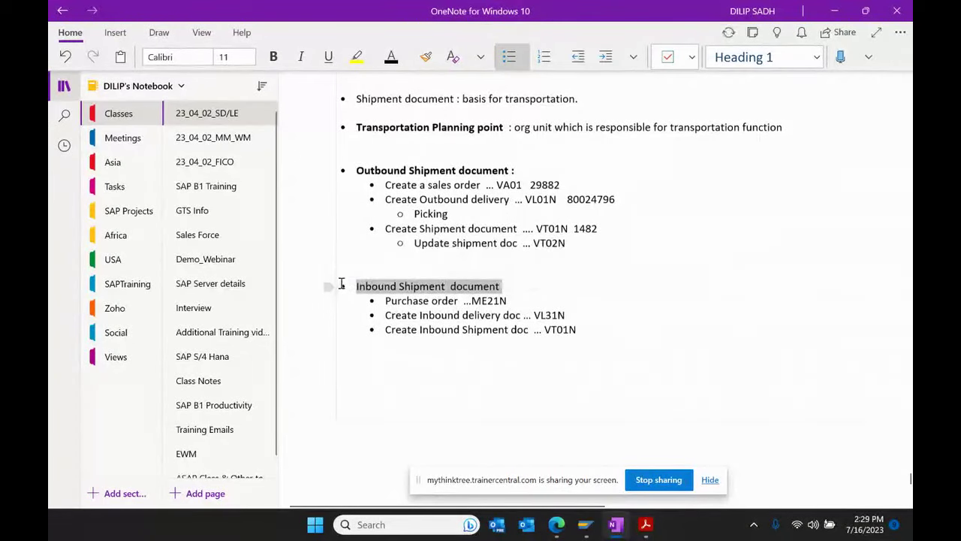
click(384, 262)
click(664, 343)
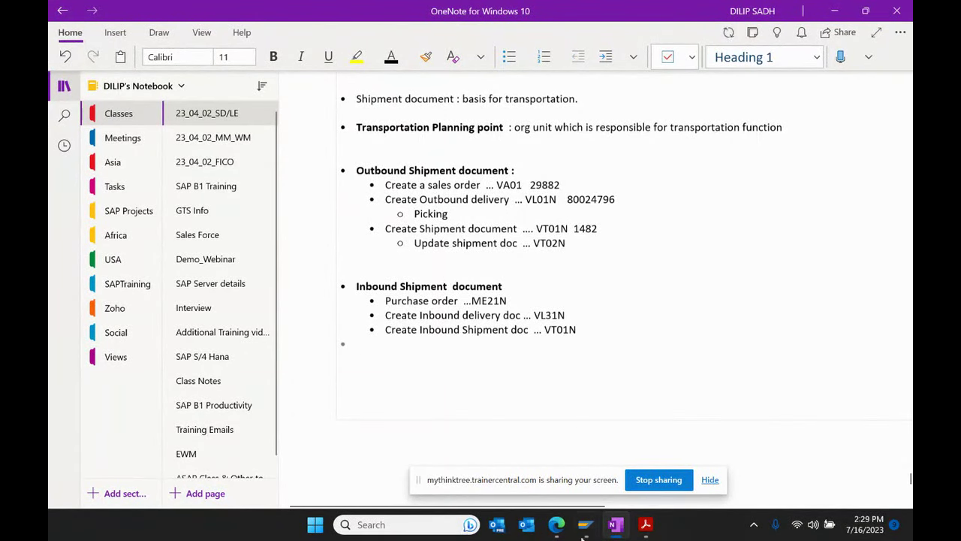
Step: Switch to SAP, leave the delivery display and start transaction ME21N
mouse_move(586, 524)
click(588, 473)
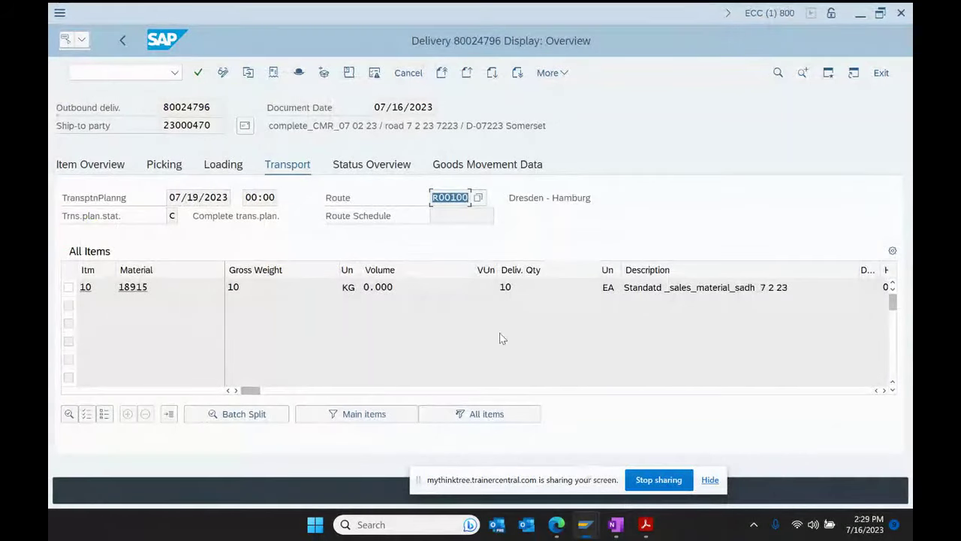
click(123, 39)
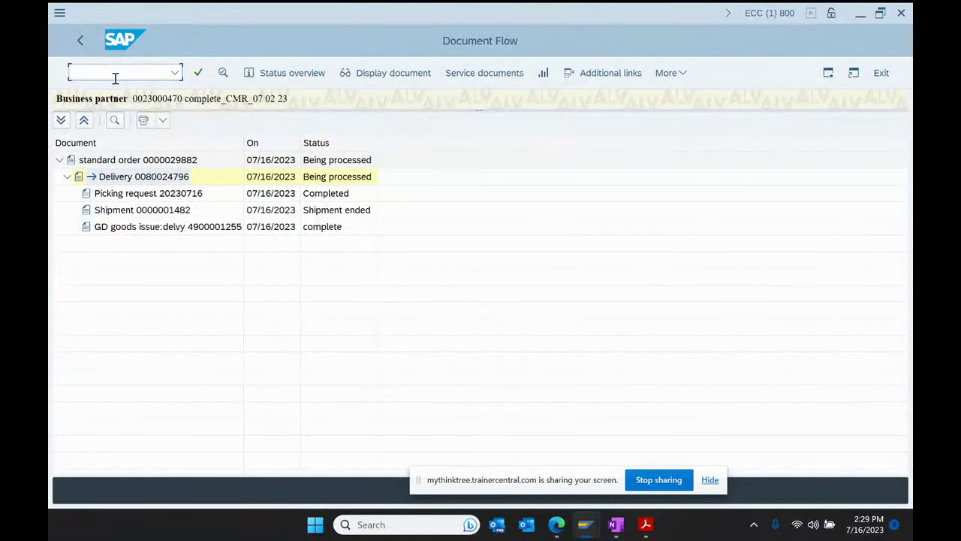
click(115, 72)
text(/nme21n)
key(Return)
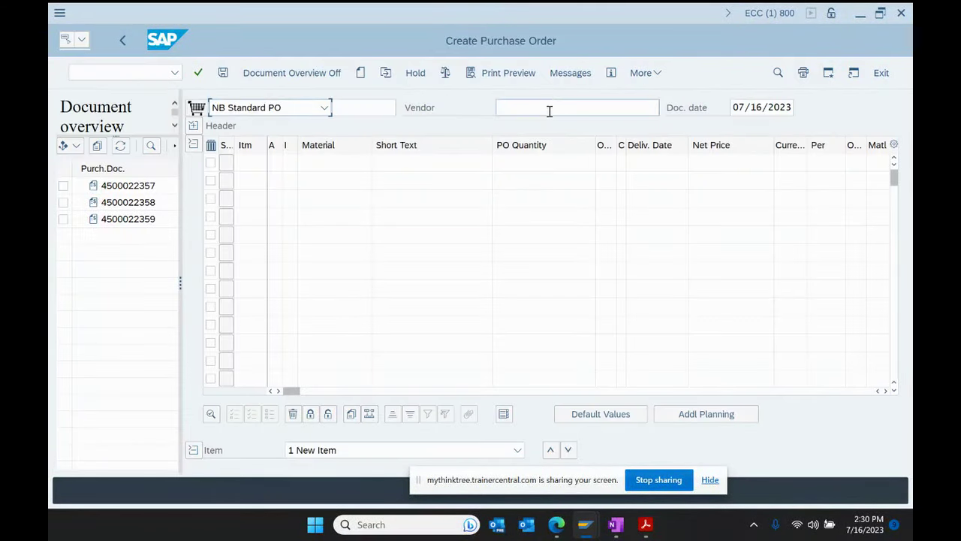
Step: Choose the Staples vendor for the standard purchase order and set the purchasing group to 000
click(550, 112)
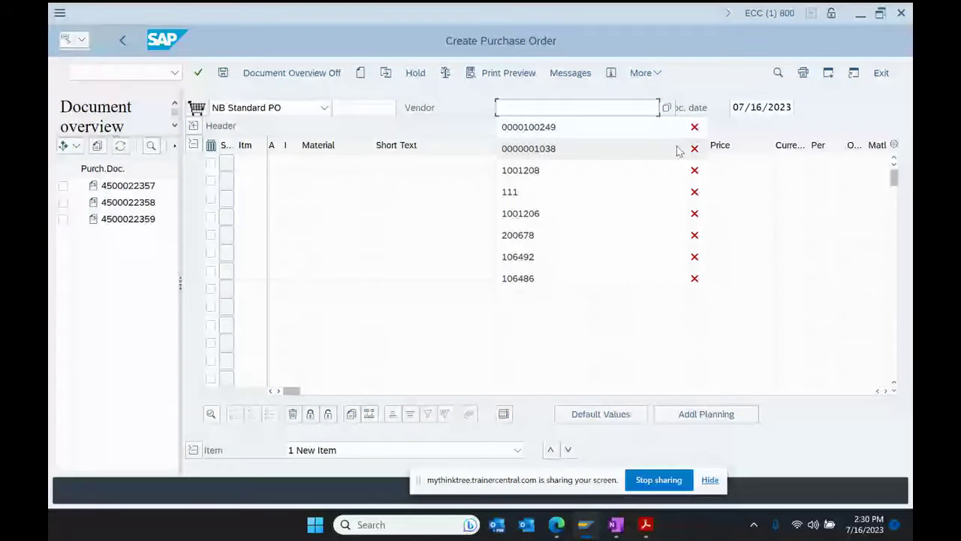
key(Down)
key(Return)
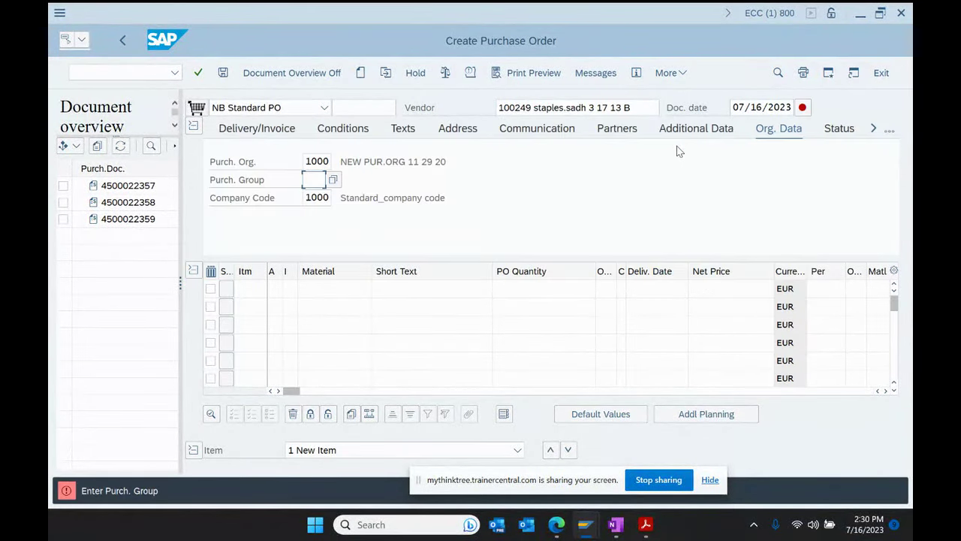
text(000)
Step: Enter a purchase order item for material 18915 with a quantity of 100
click(335, 288)
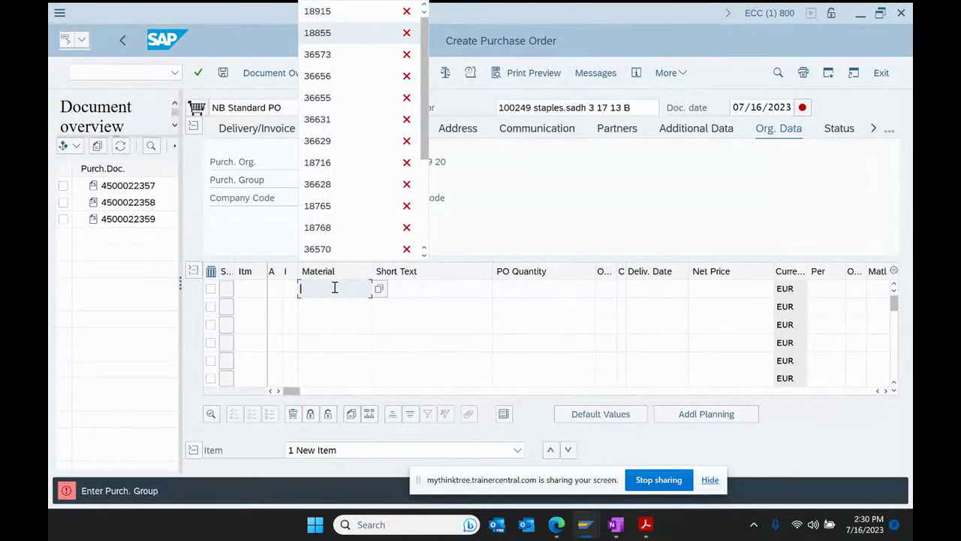
key(Down)
key(Return)
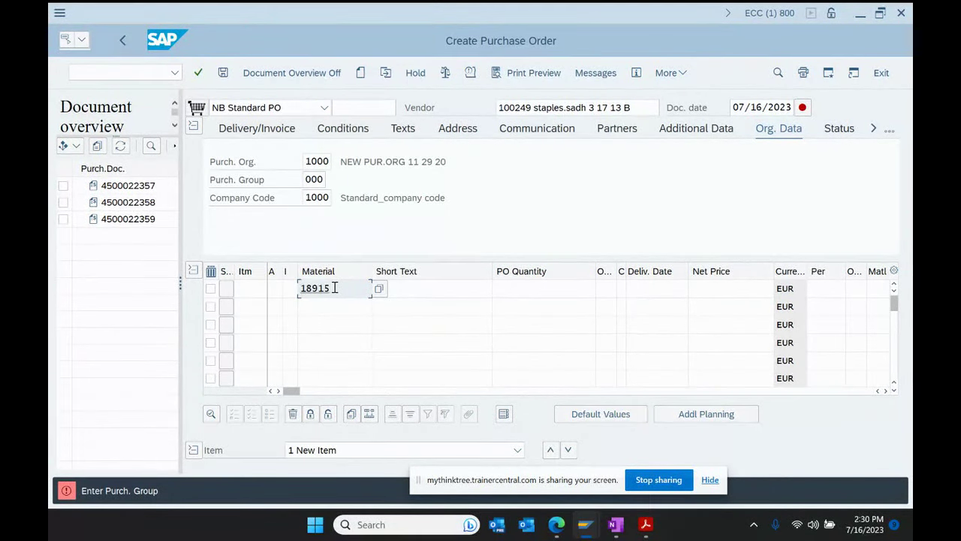
key(Tab)
key(Tab)
text(100)
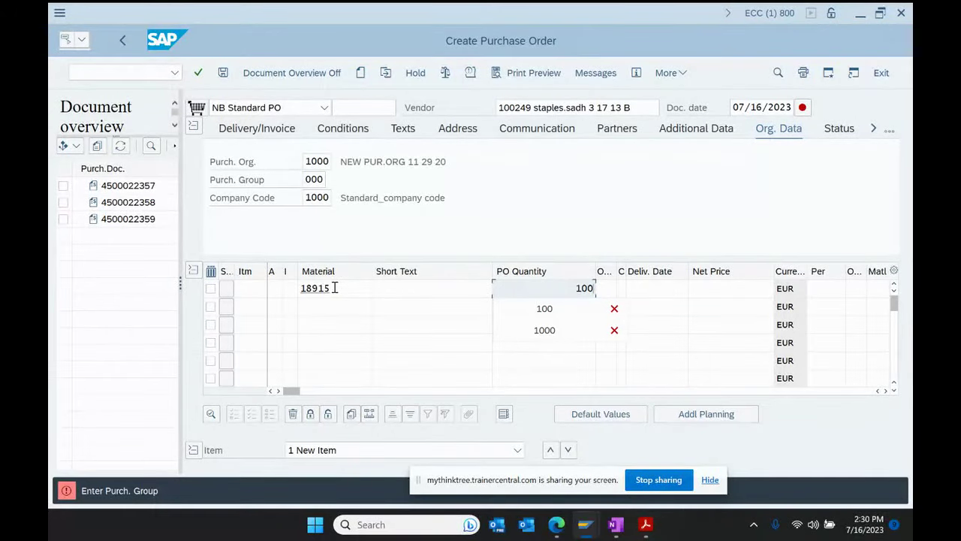
key(Return)
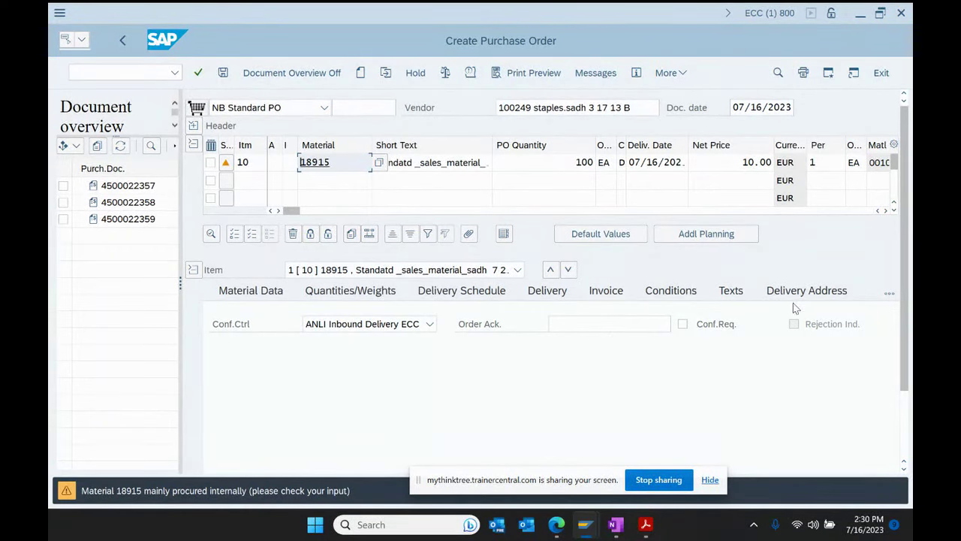
Step: Set the item's confirmation control to ANLI Inbound Delivery ECC in its Confirmations details
click(890, 295)
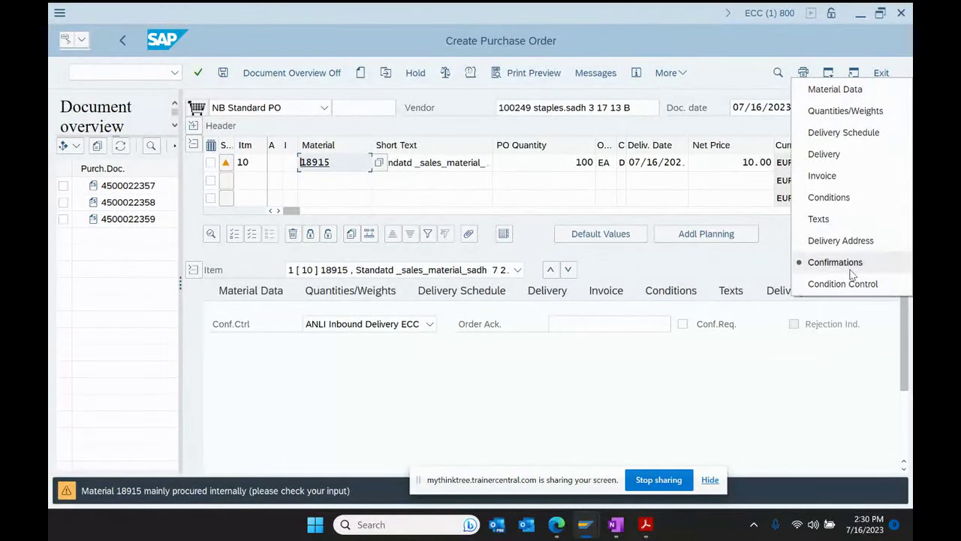
click(772, 408)
click(430, 324)
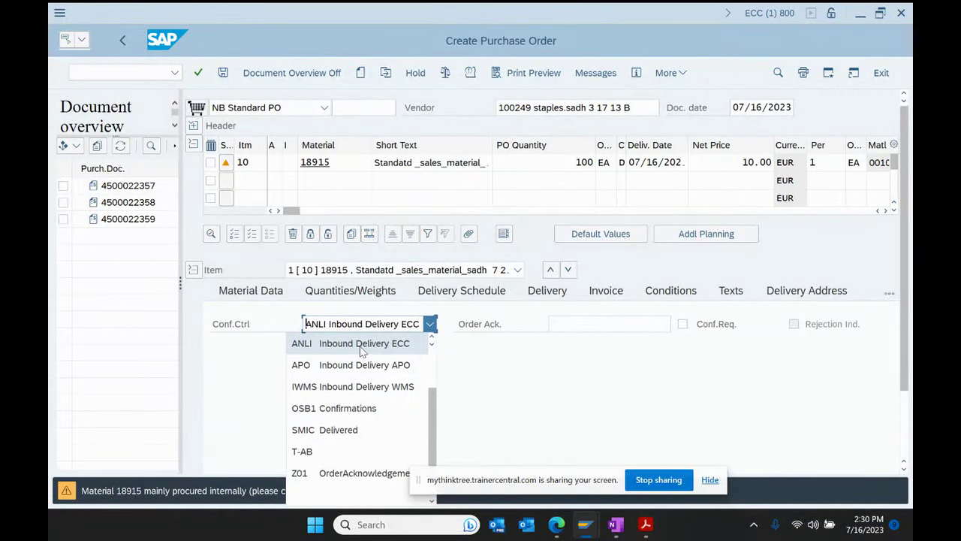
click(361, 346)
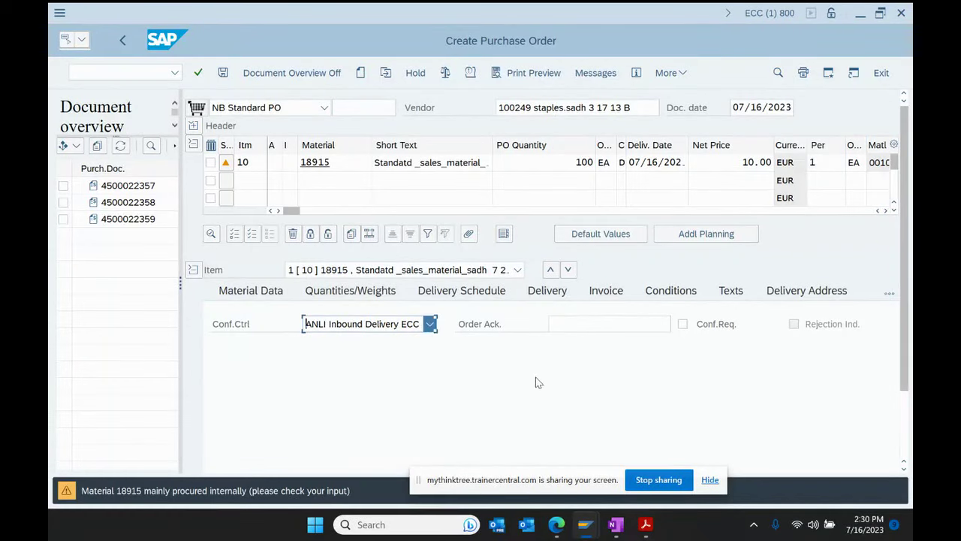
Step: Switch to OneNote and add the sub-bullet "Confirmation control key" under the ME21N purchase order entry
click(629, 529)
click(536, 300)
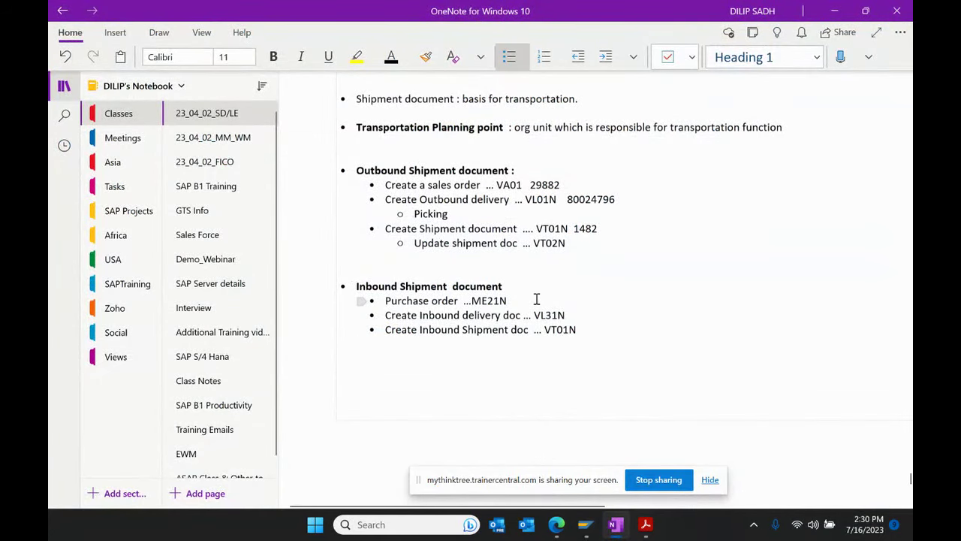
key(Return)
click(612, 58)
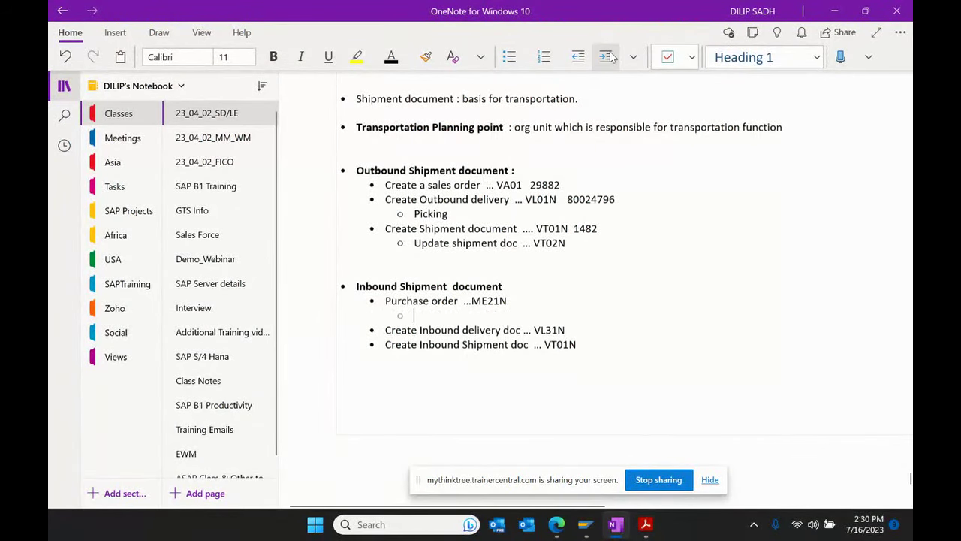
text(CON)
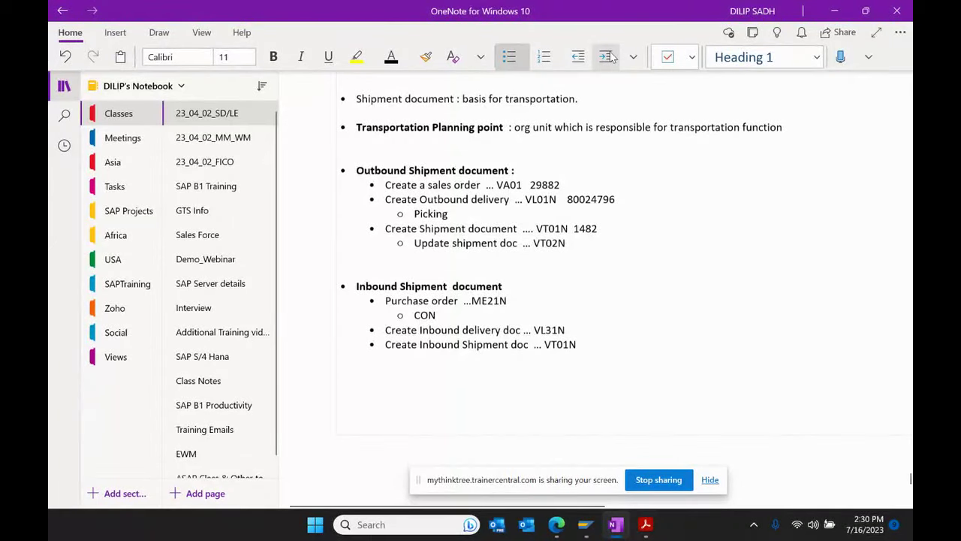
key(BackSpace)
key(BackSpace)
text(ion)
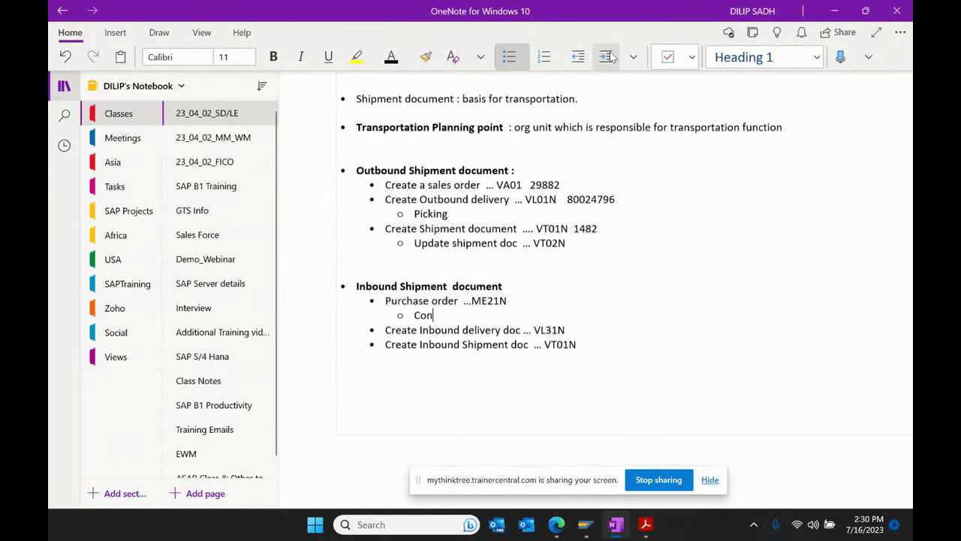
text(firmation contri)
key(BackSpace)
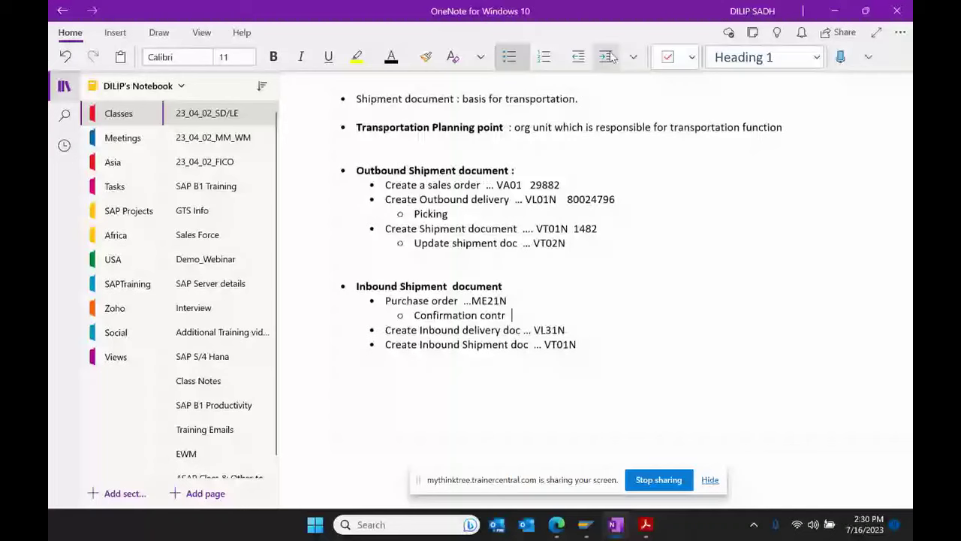
text(ol key)
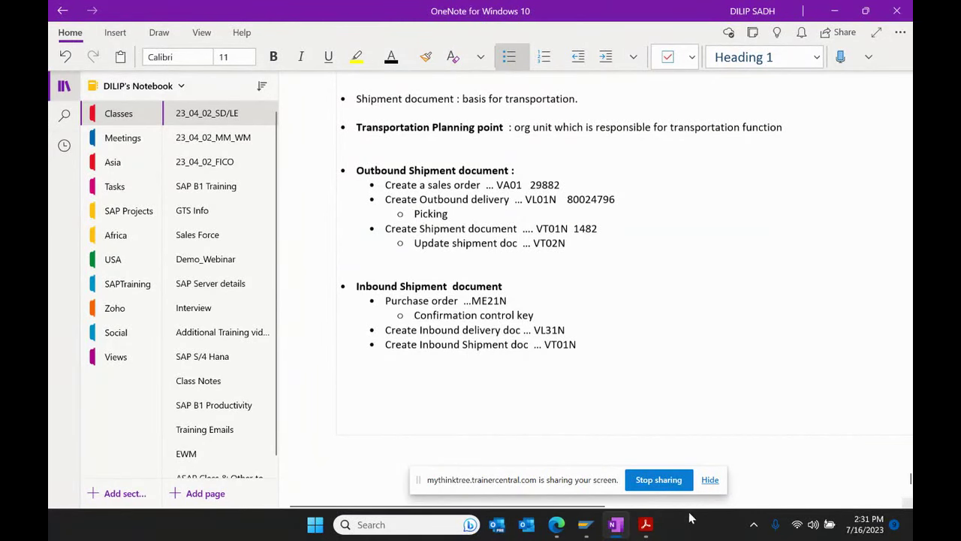
Step: Return to the purchase order in SAP and save it
click(617, 527)
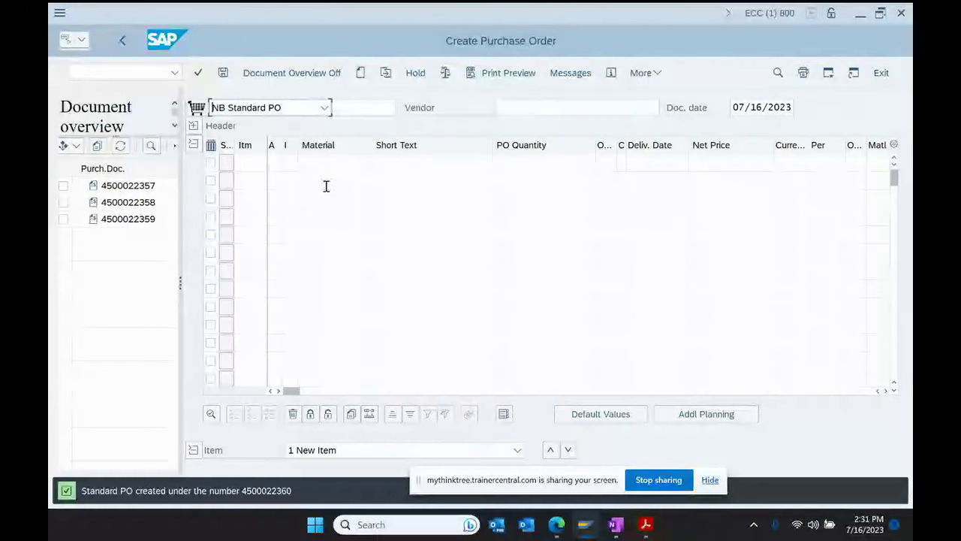
Step: Leave purchase order creation and expand Inbound Process > Goods Receipt for Inbound Delivery > Inbound Delivery to its creation transactions
click(122, 40)
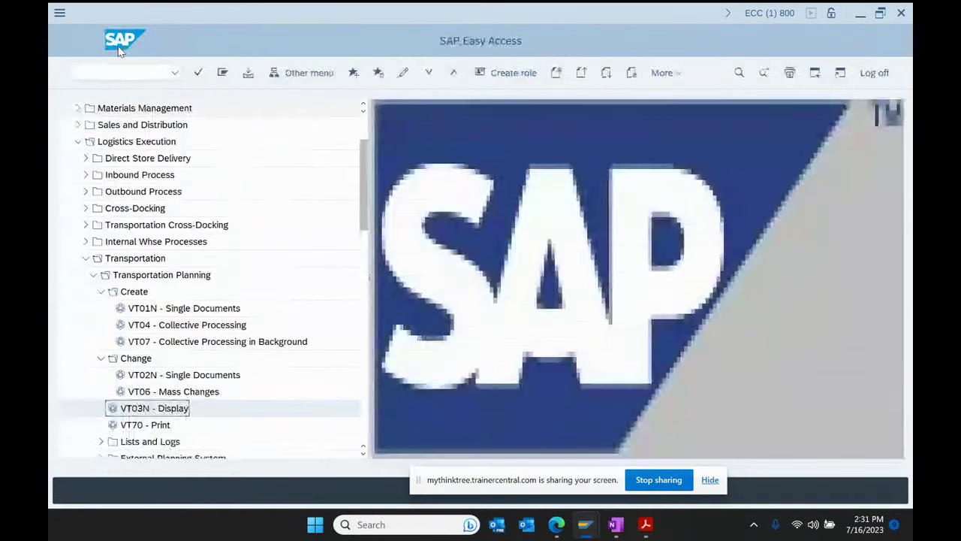
click(86, 257)
click(159, 178)
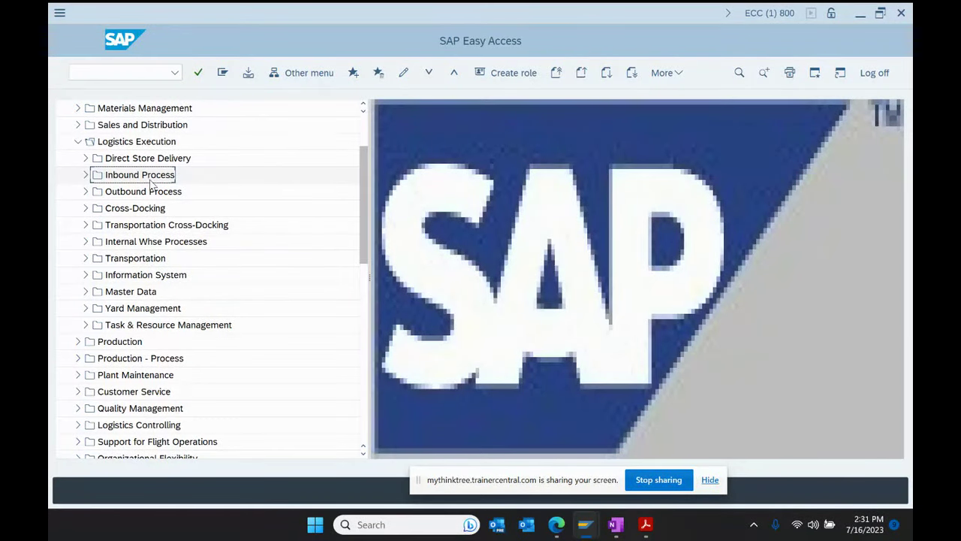
click(85, 179)
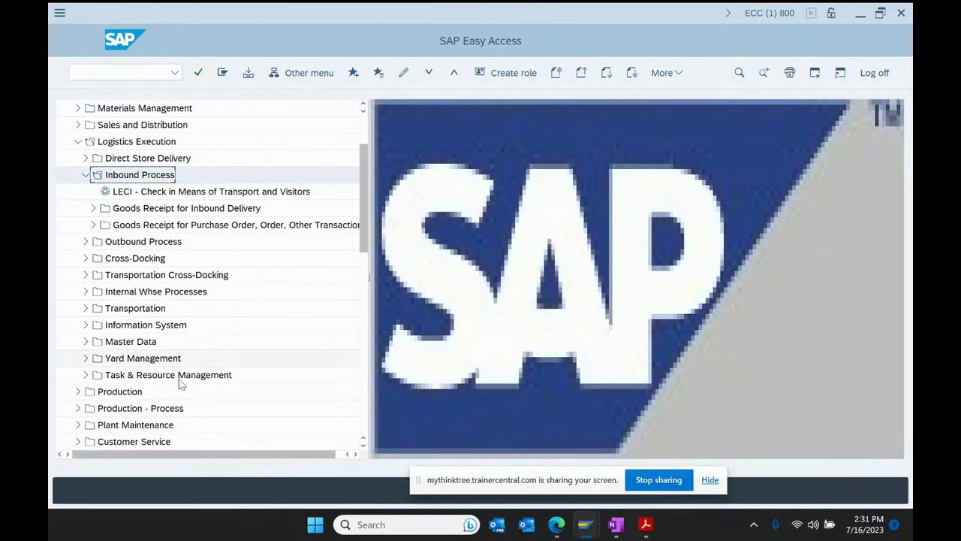
click(190, 210)
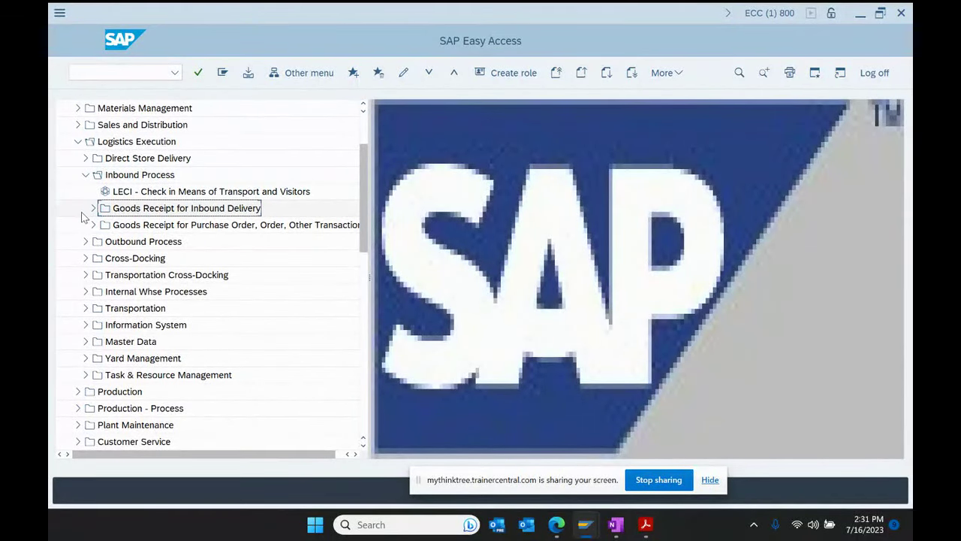
click(93, 209)
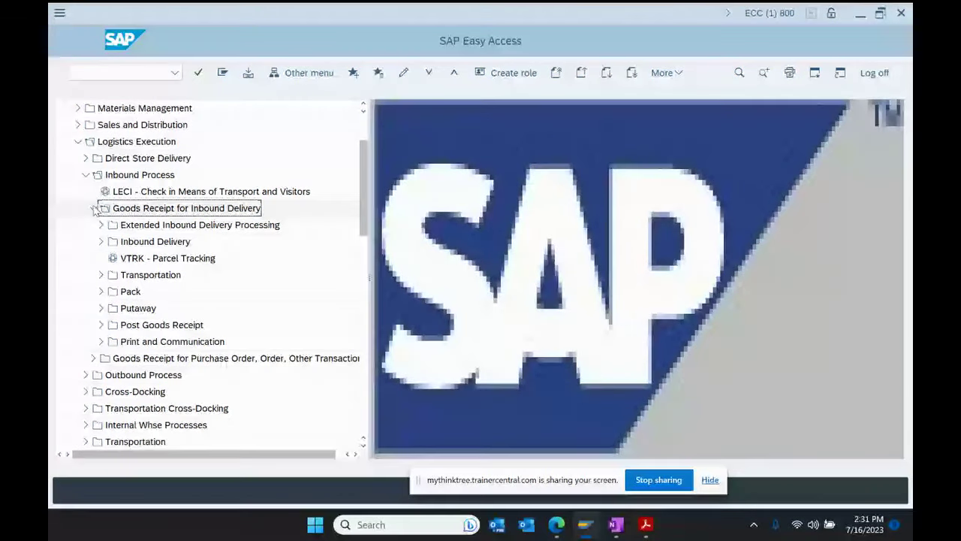
click(101, 246)
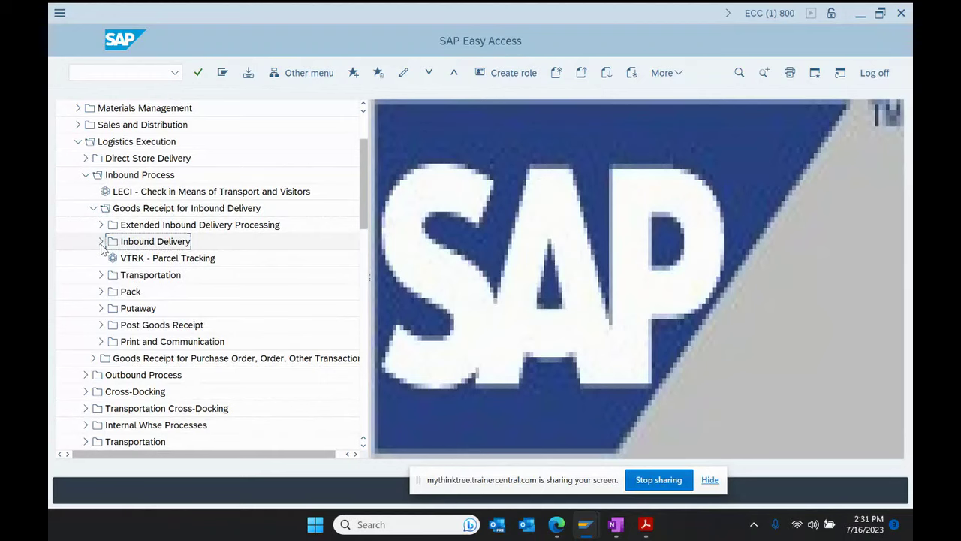
click(101, 243)
click(108, 260)
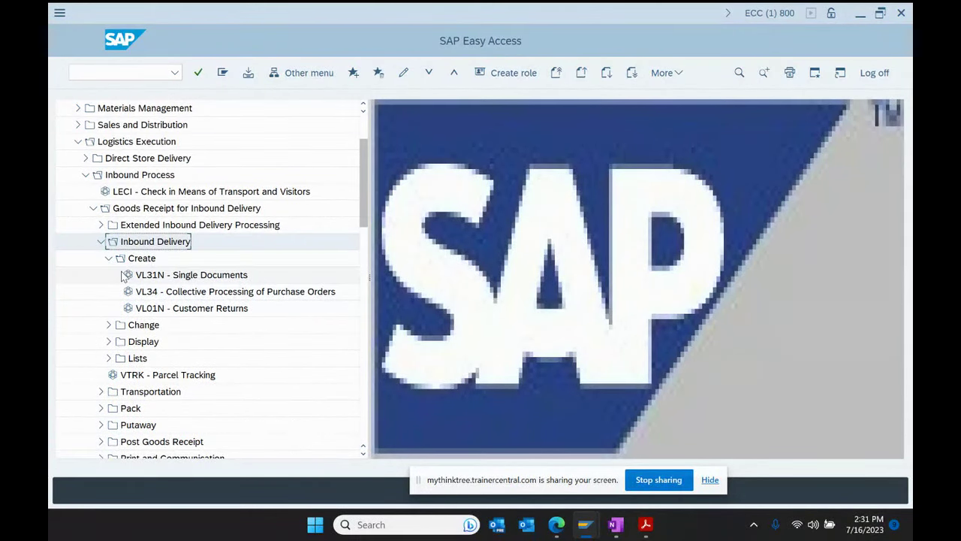
Step: Open VL31N and start an inbound delivery for the prefilled vendor and purchase order
click(159, 276)
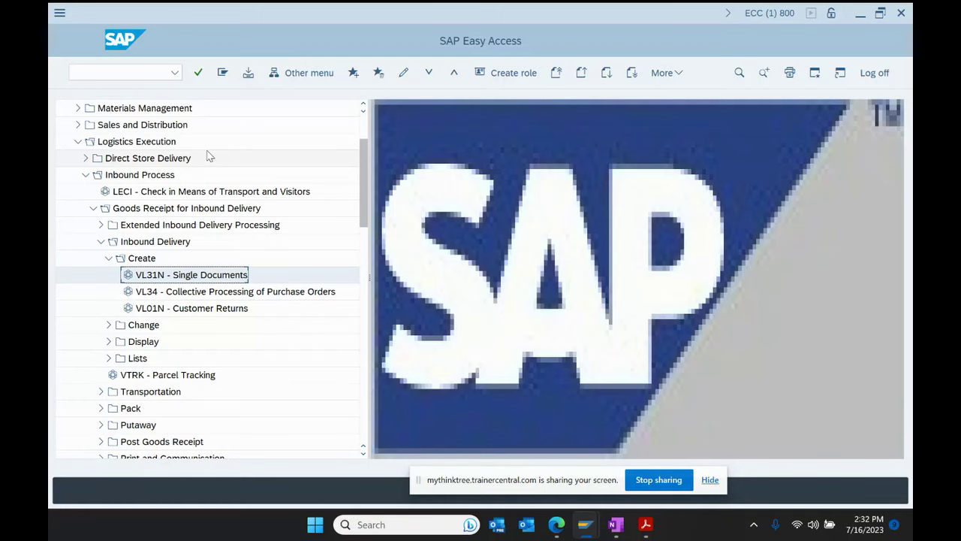
double_click(154, 276)
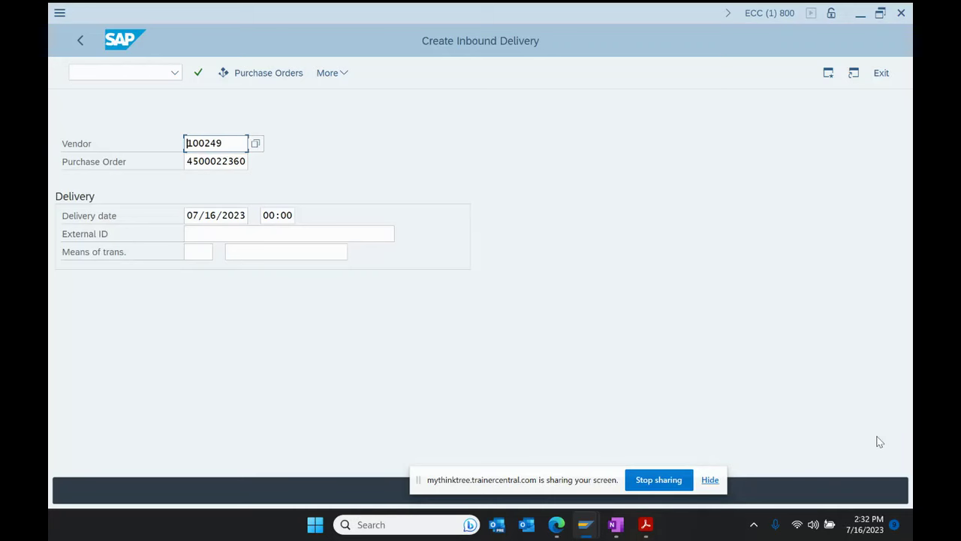
key(Return)
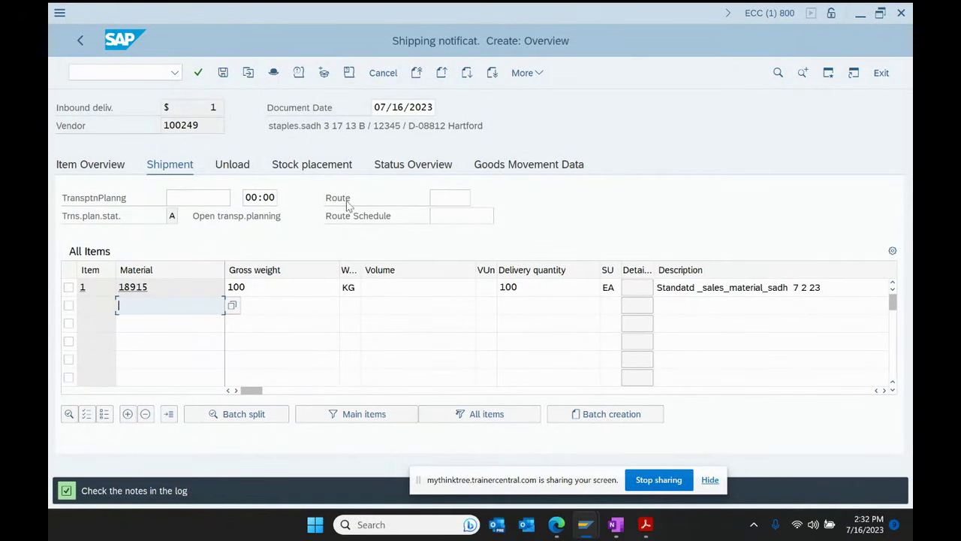
Step: In the delivery's stock placement data, set storage location 0001 and putaway quantity 100 for material 18915
click(297, 169)
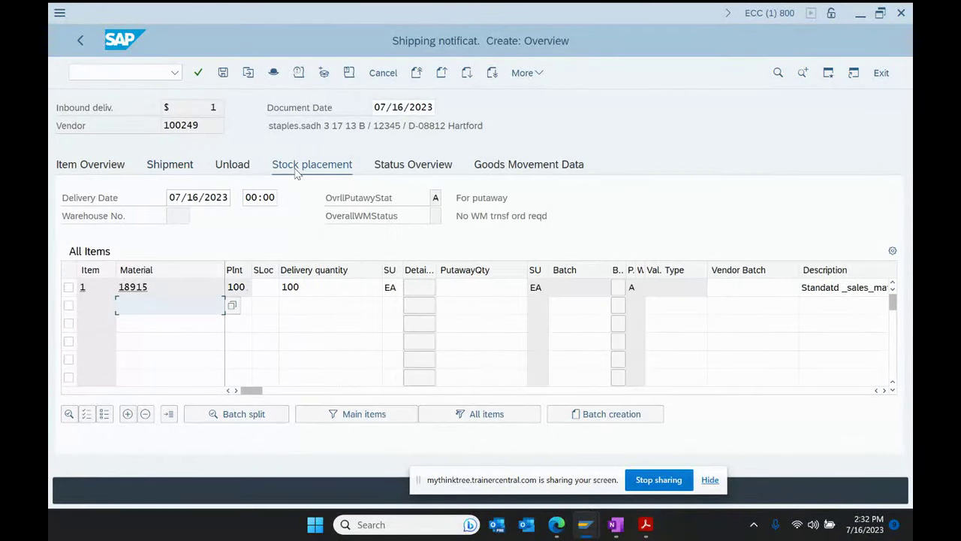
click(265, 288)
text(0)
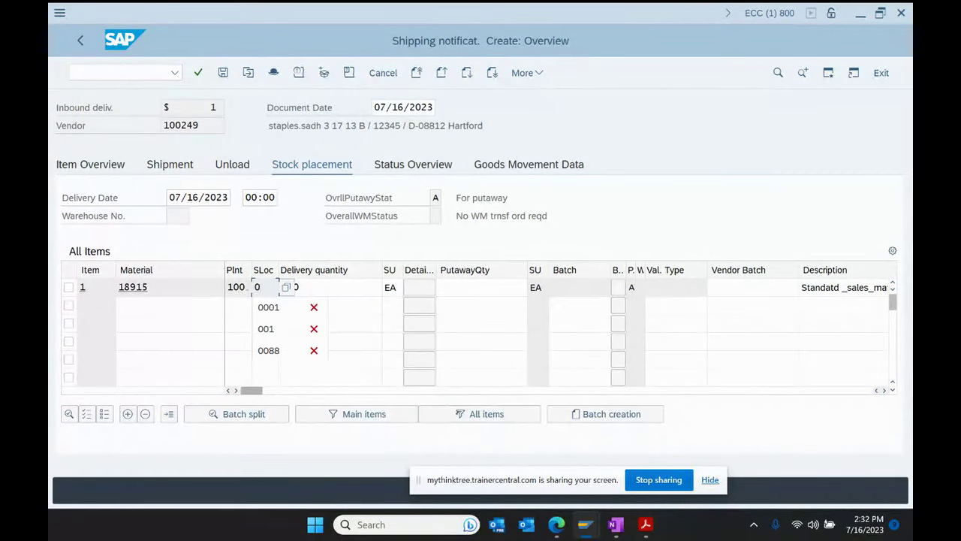
text(001)
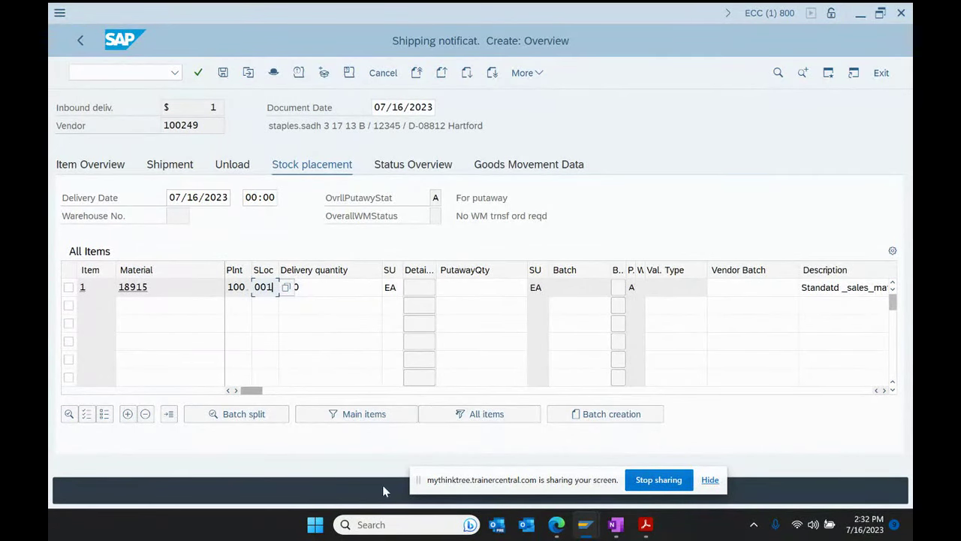
click(473, 286)
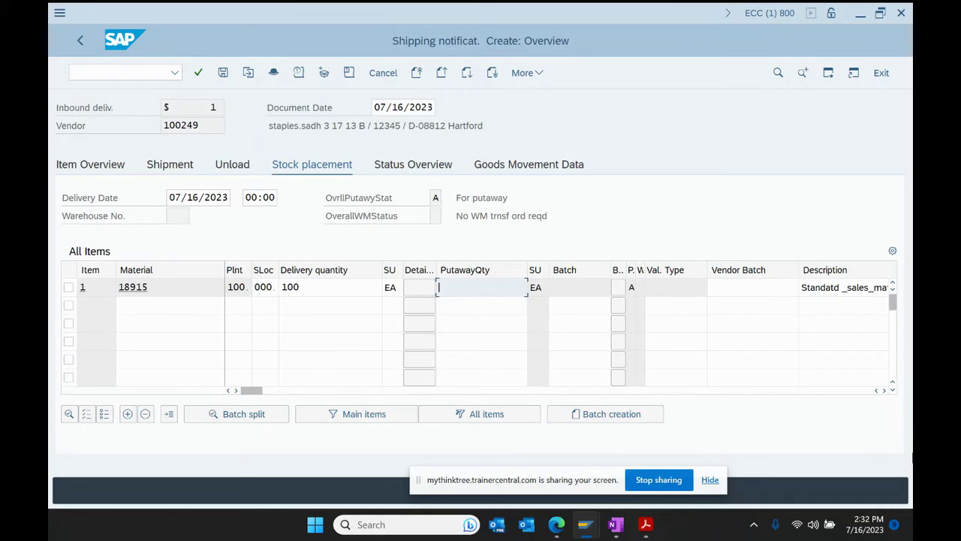
text(100)
key(Return)
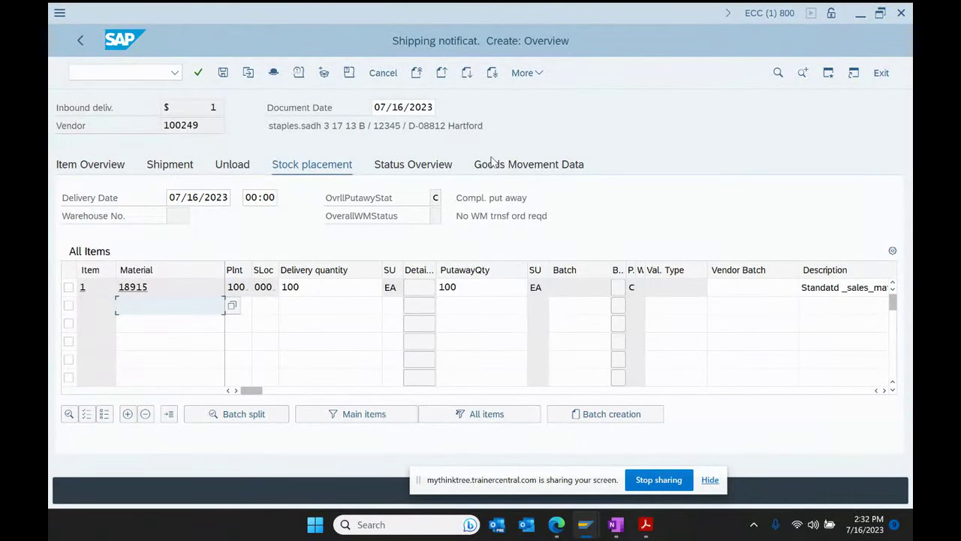
Step: Assign route R00100 in the inbound delivery's shipment data
click(169, 165)
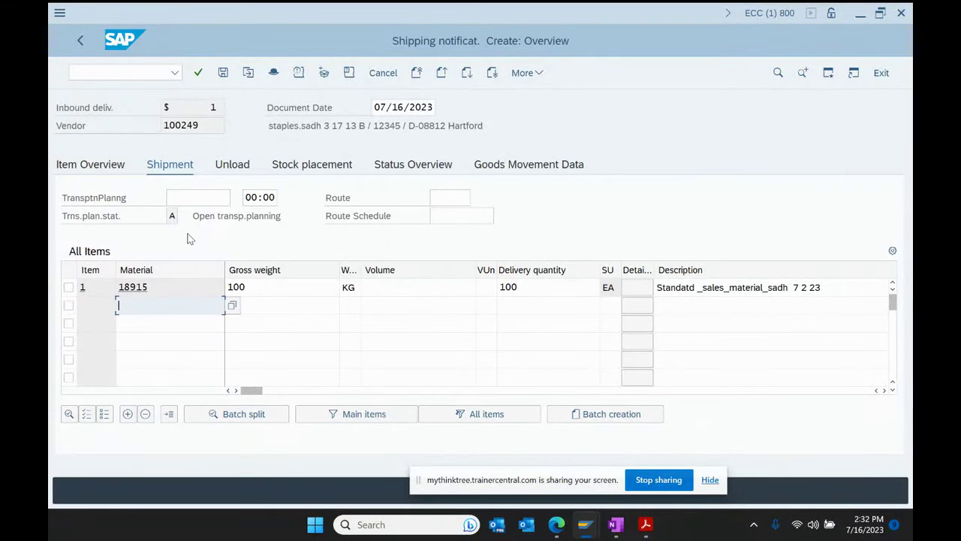
click(469, 203)
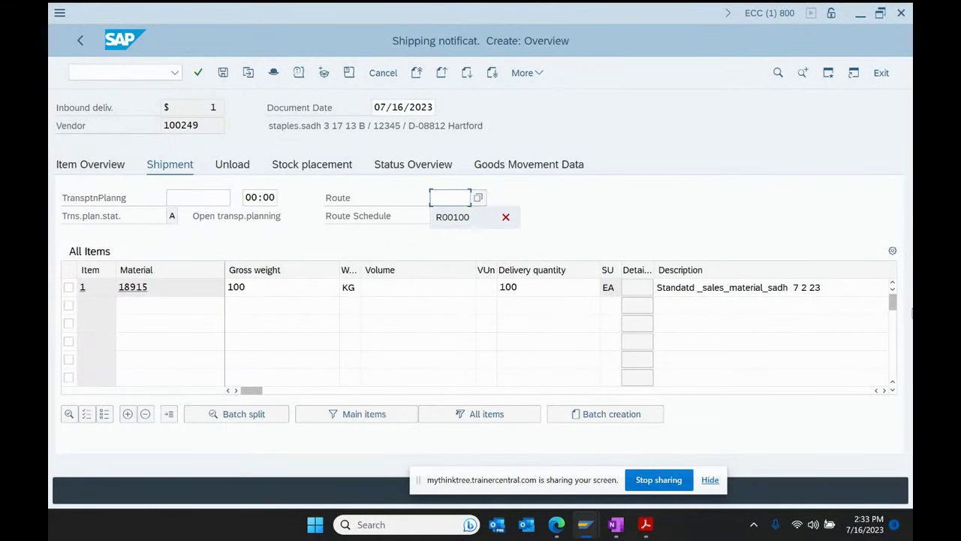
click(455, 215)
key(Return)
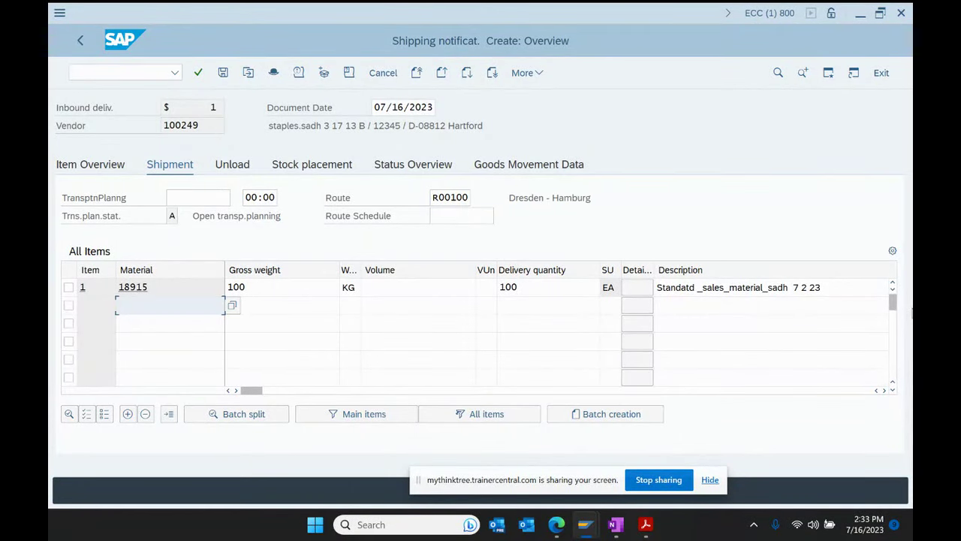
drag(518, 199, 659, 206)
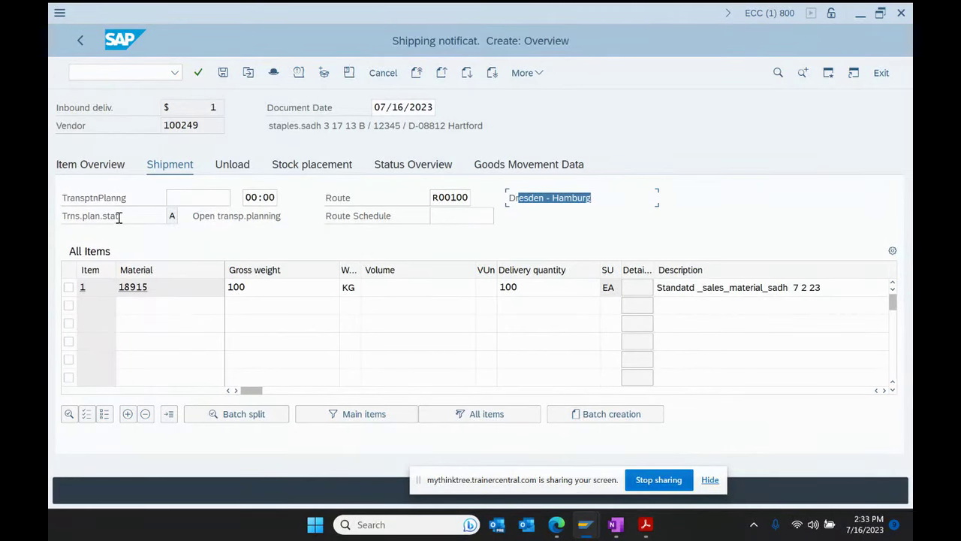
Step: Check the item overview and shipment data of the inbound delivery, and save it
click(99, 169)
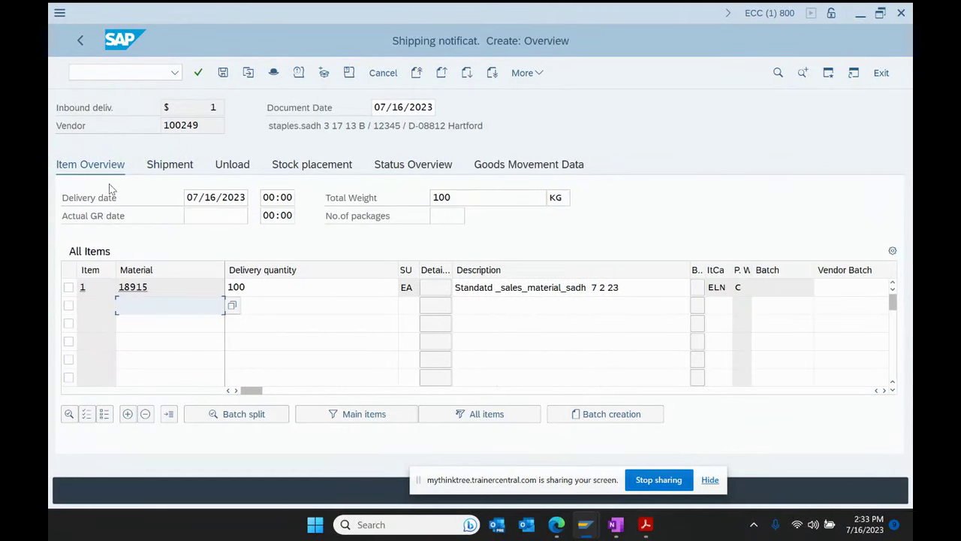
click(180, 166)
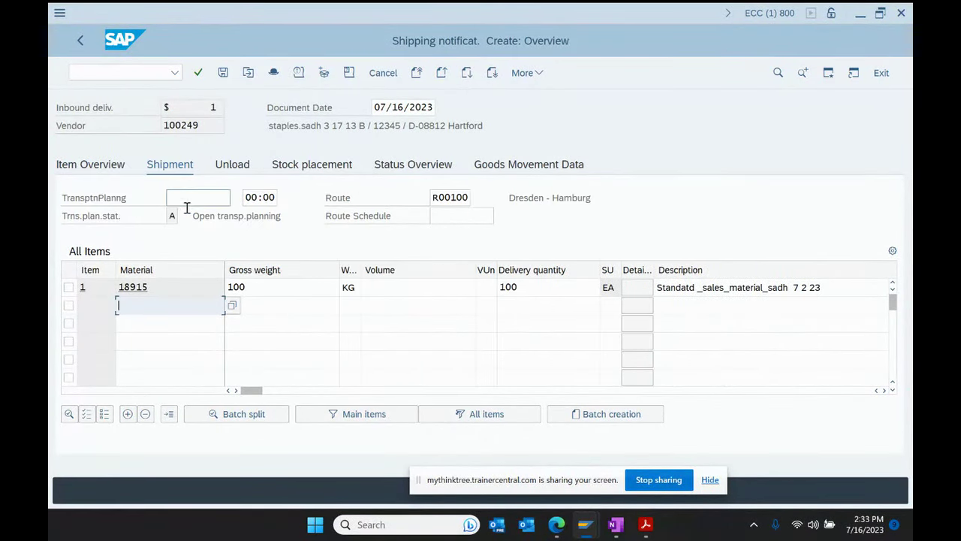
click(223, 72)
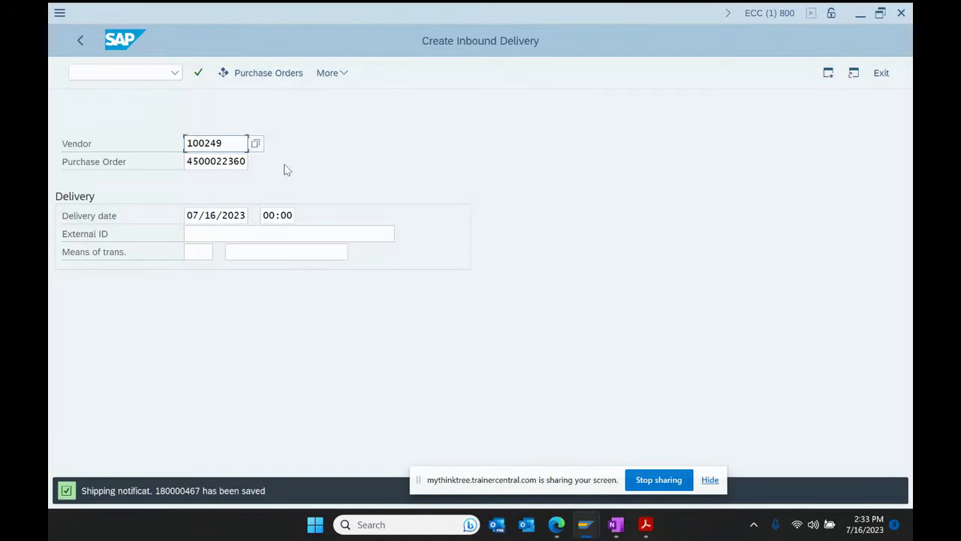
Step: Copy the new inbound delivery number from VL33N and paste it after the VL31N entry in the OneNote notes
click(81, 43)
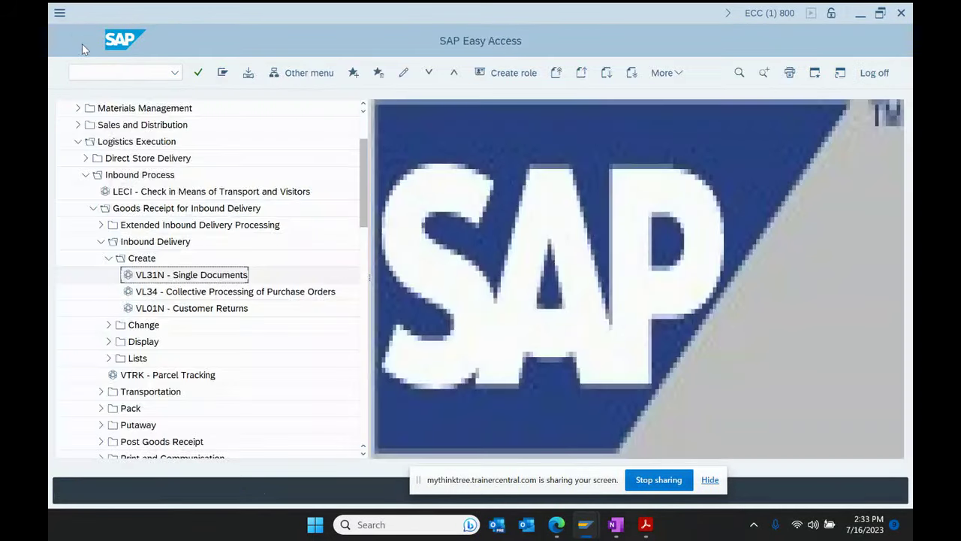
click(109, 342)
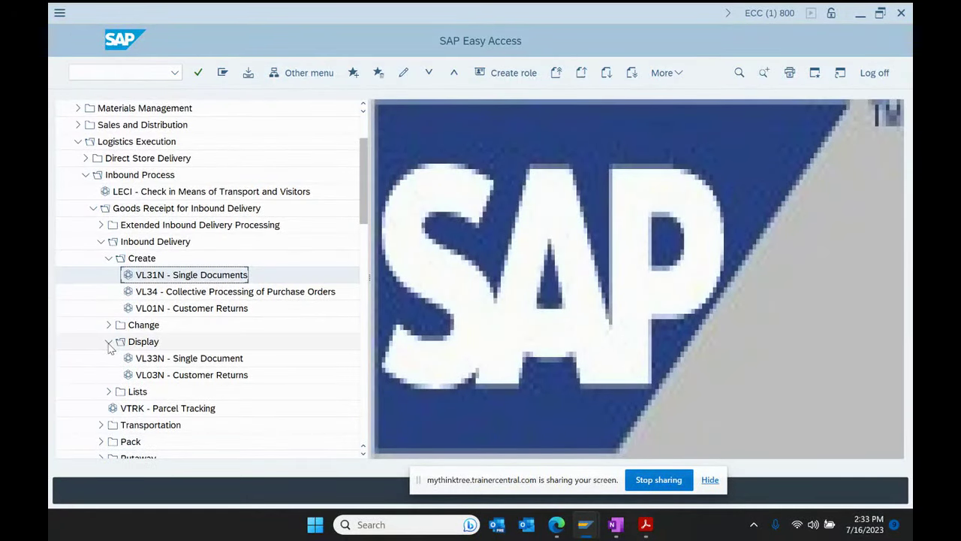
double_click(169, 359)
drag(244, 145, 154, 153)
key(ctrl+c)
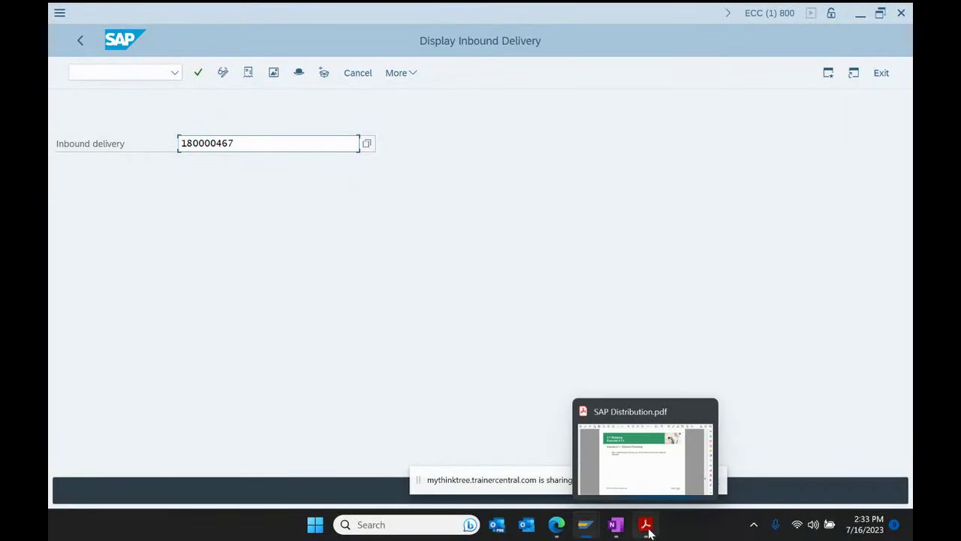
click(616, 525)
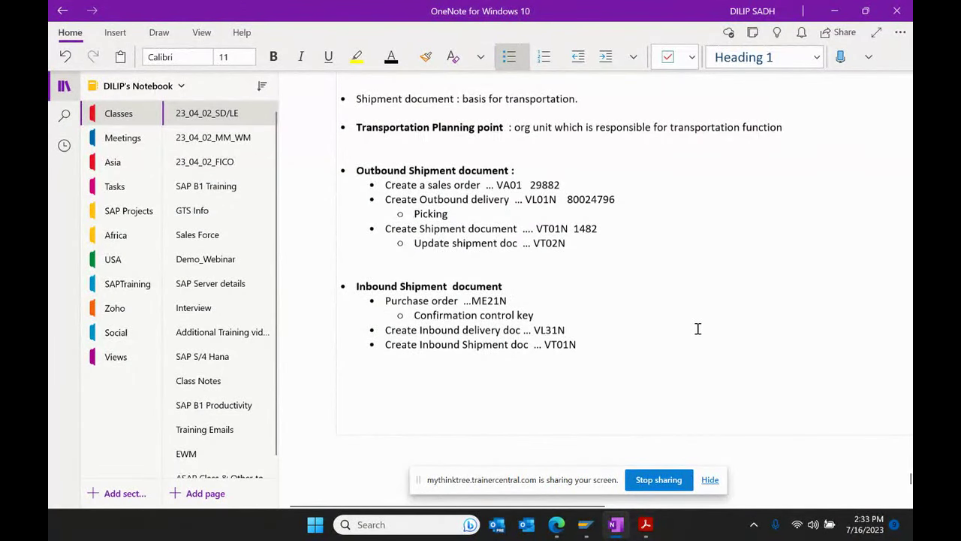
key(ctrl+v)
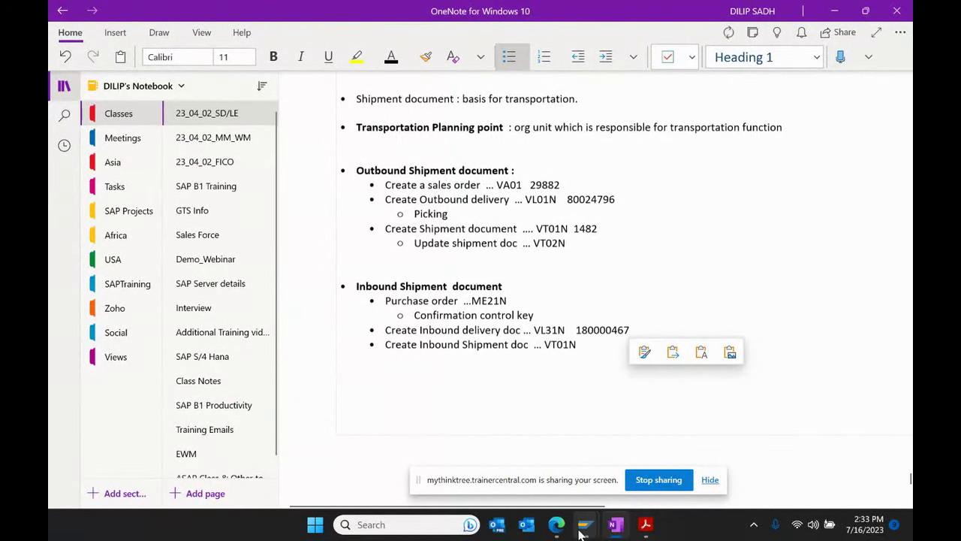
Step: Switch back to SAP, collapse the Inbound Process menu, and open VT01N under Transportation Planning to create a single shipment
mouse_move(585, 530)
click(534, 444)
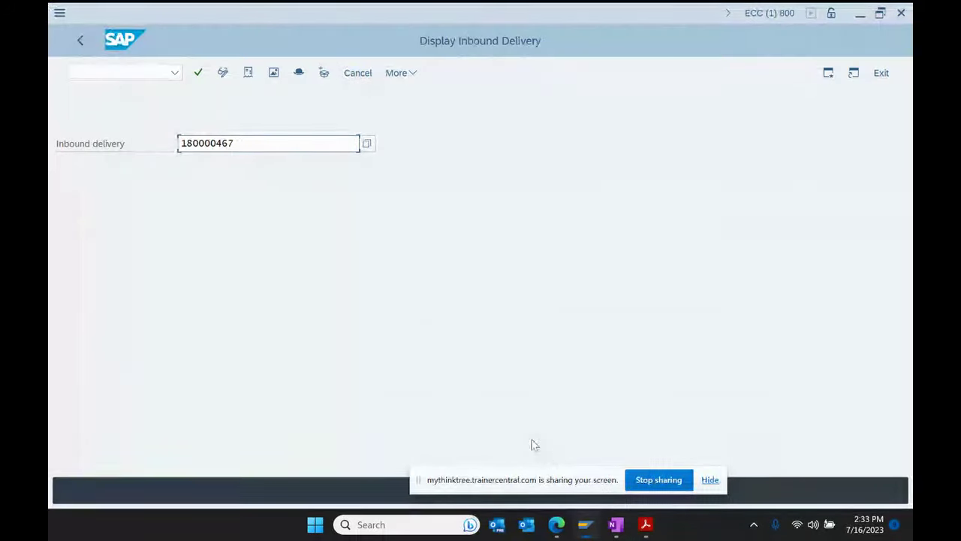
click(82, 42)
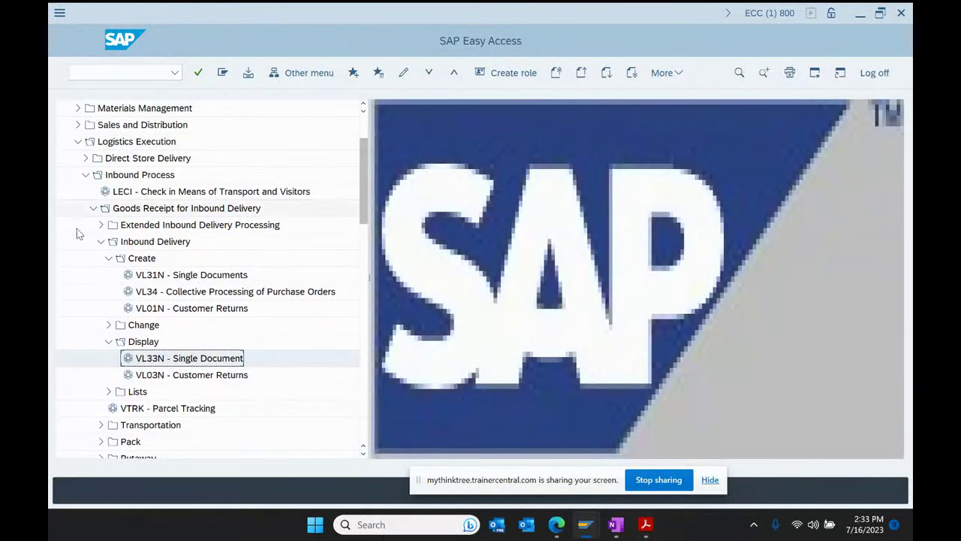
click(110, 258)
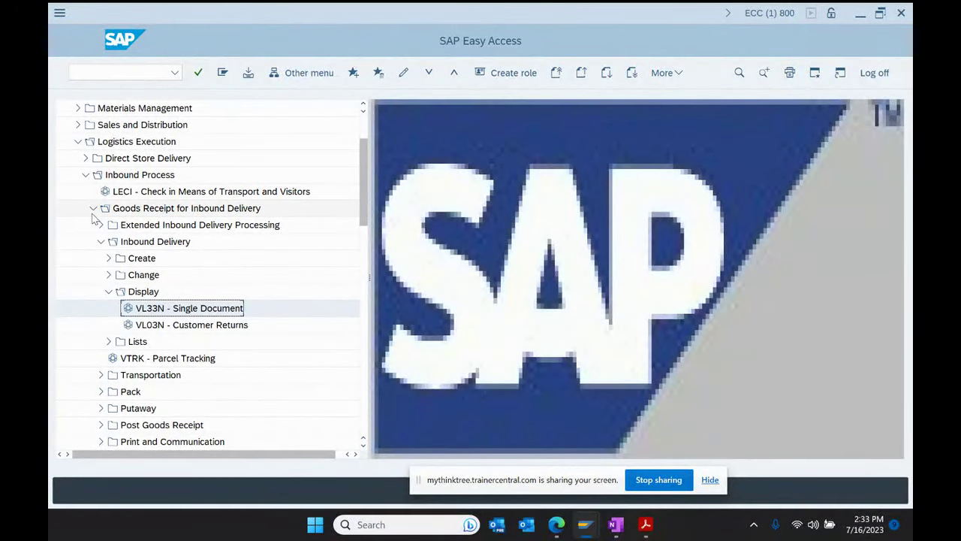
click(86, 175)
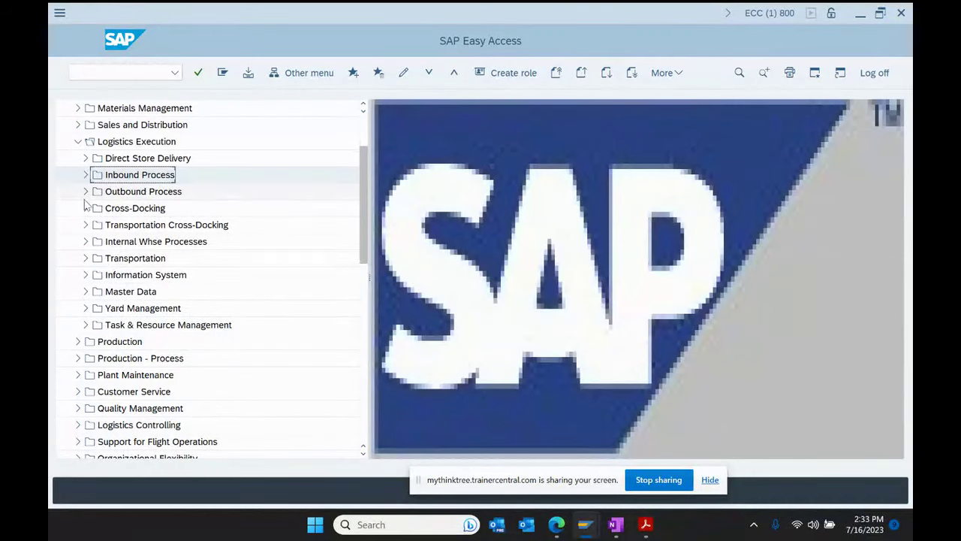
click(120, 260)
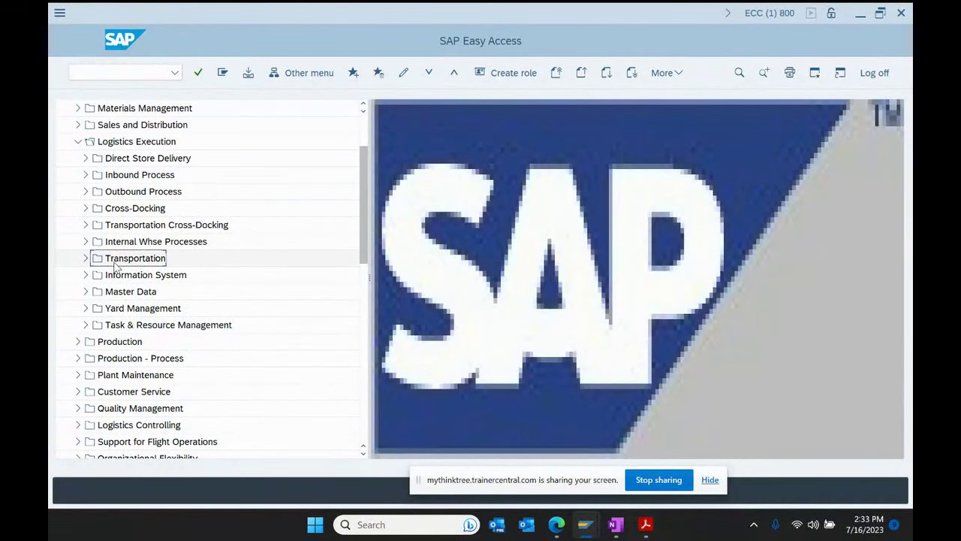
click(86, 259)
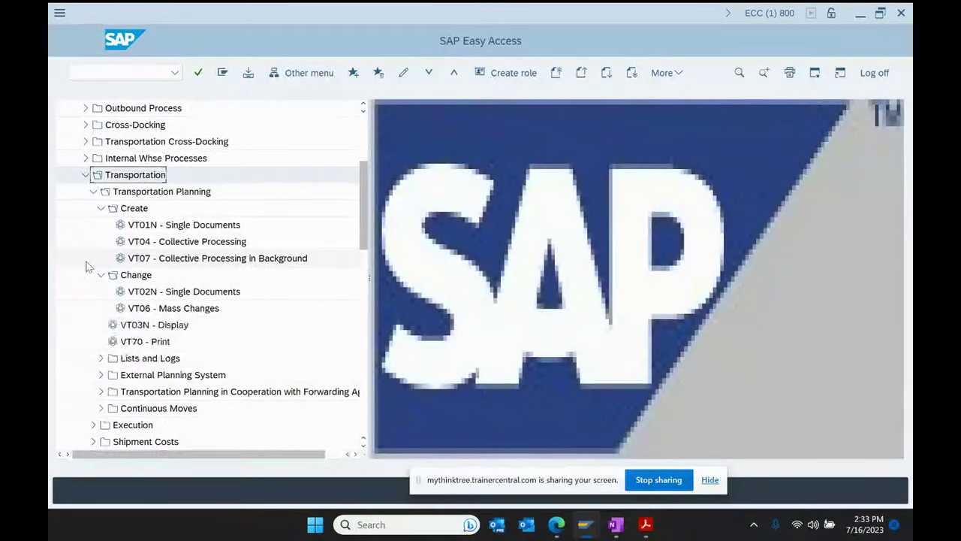
click(154, 224)
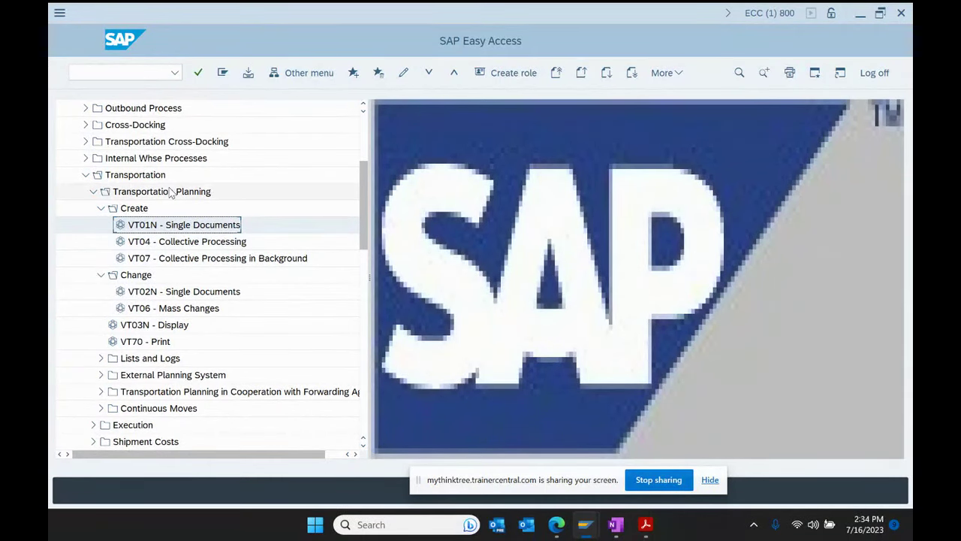
double_click(141, 230)
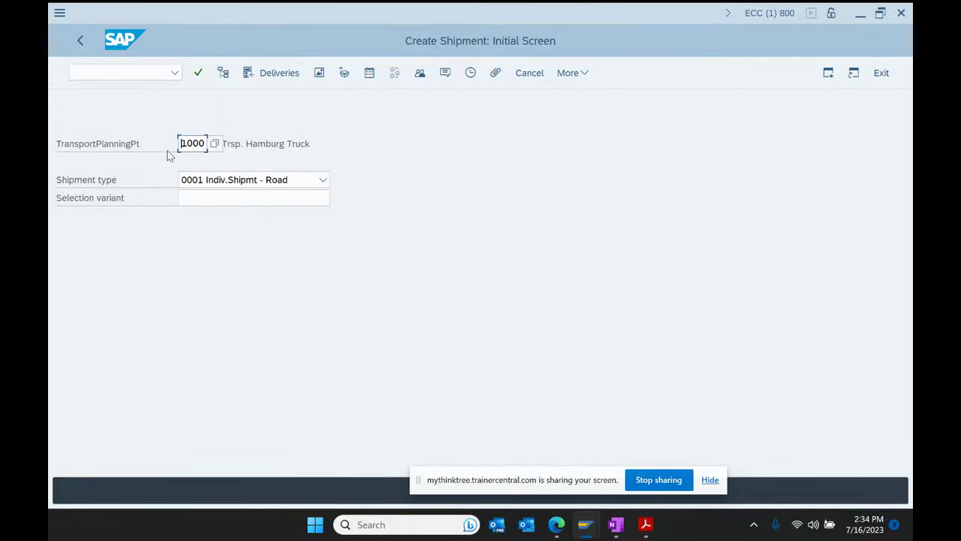
Step: Set the shipment type to 0010 Inbound Shipment, and add the sub-bullet "Shipment type = 0010" under the VT01N entry in OneNote
click(323, 181)
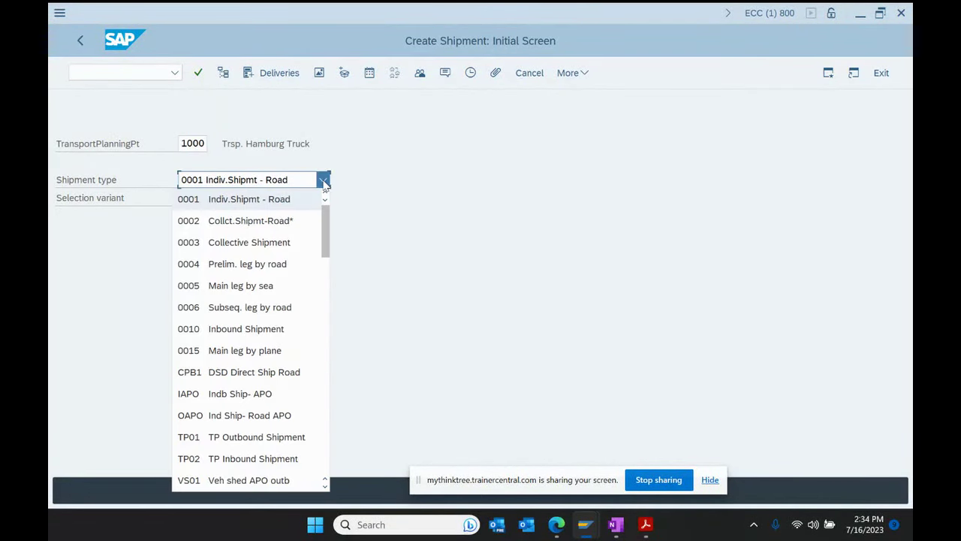
click(278, 337)
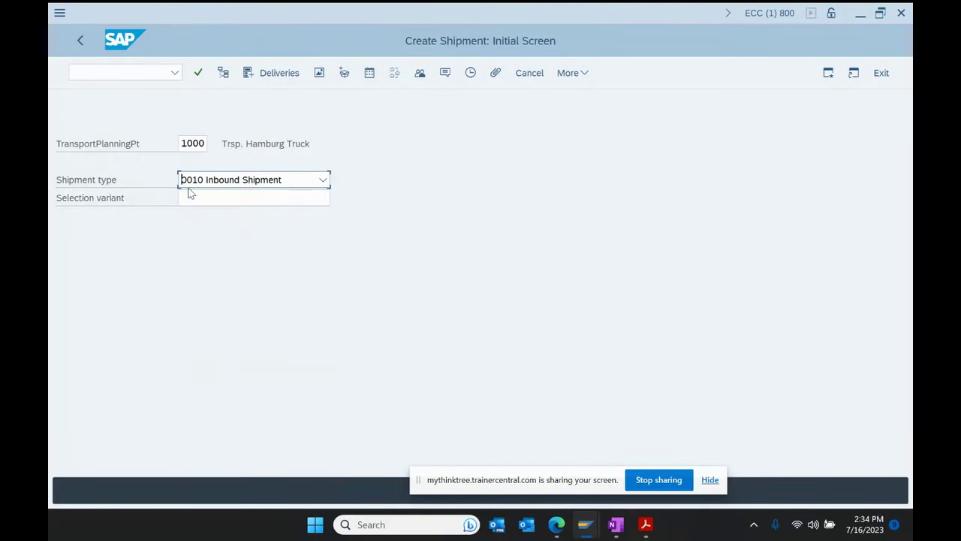
click(615, 524)
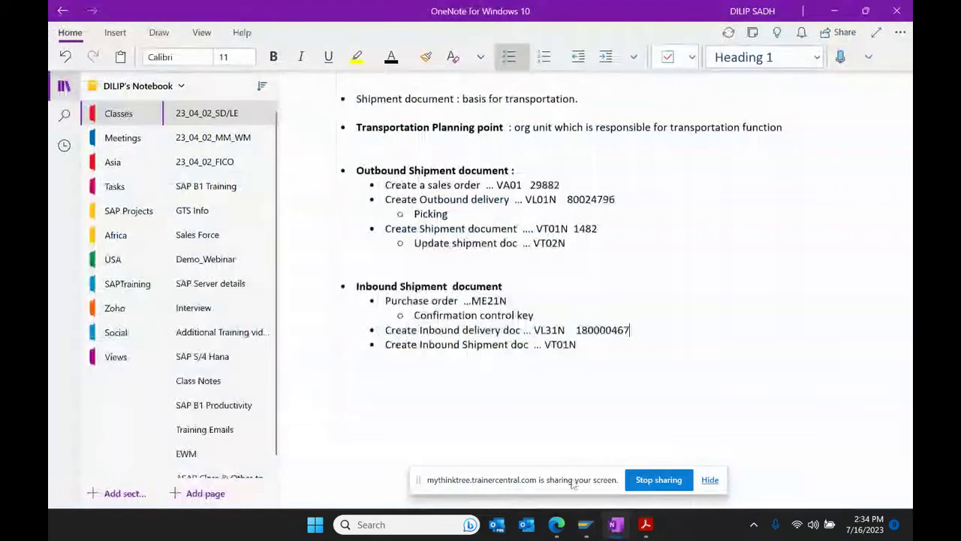
click(606, 344)
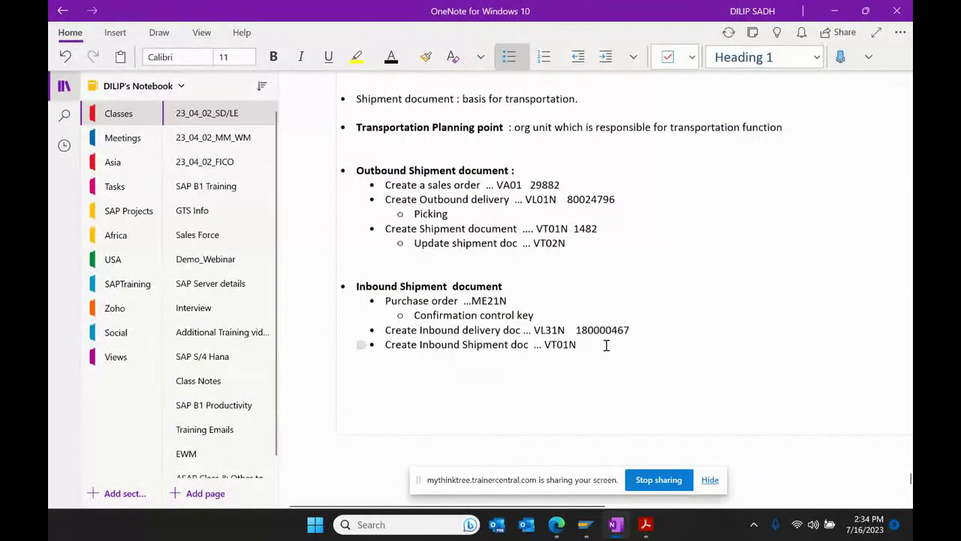
key(Return)
click(606, 57)
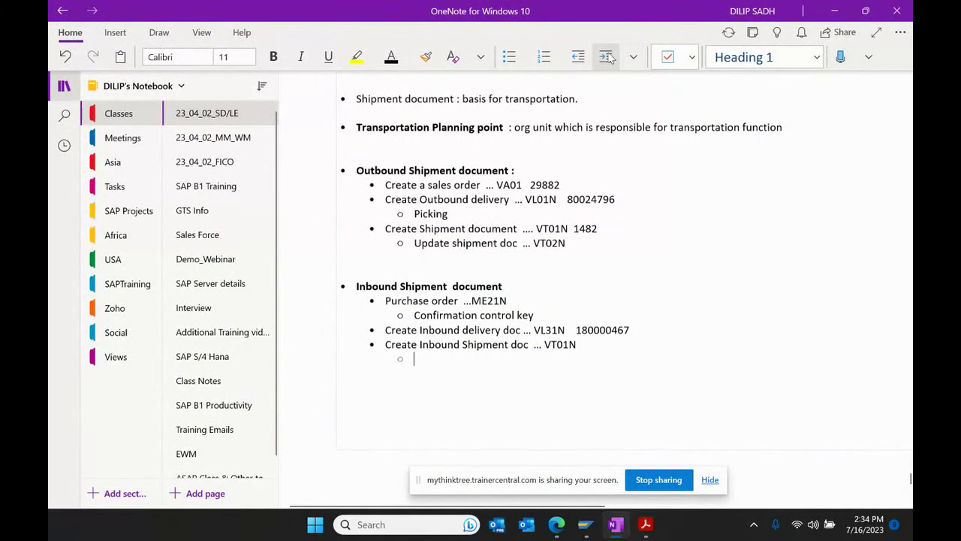
text(shi)
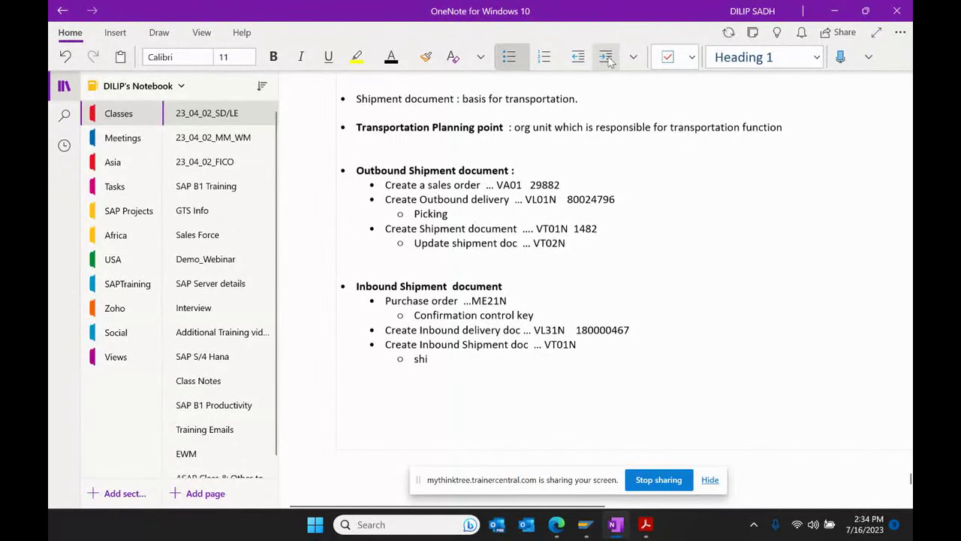
text(pment ty)
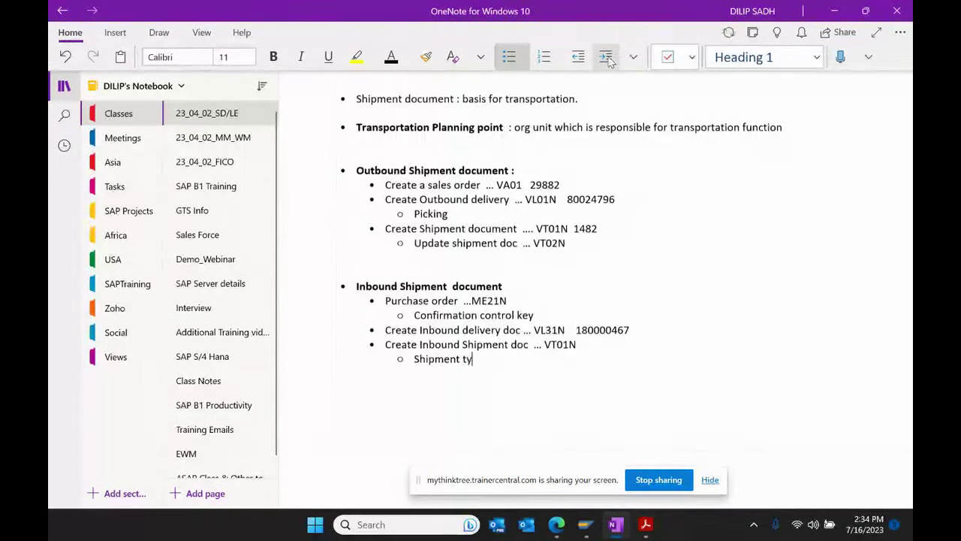
text(pe  = 0010)
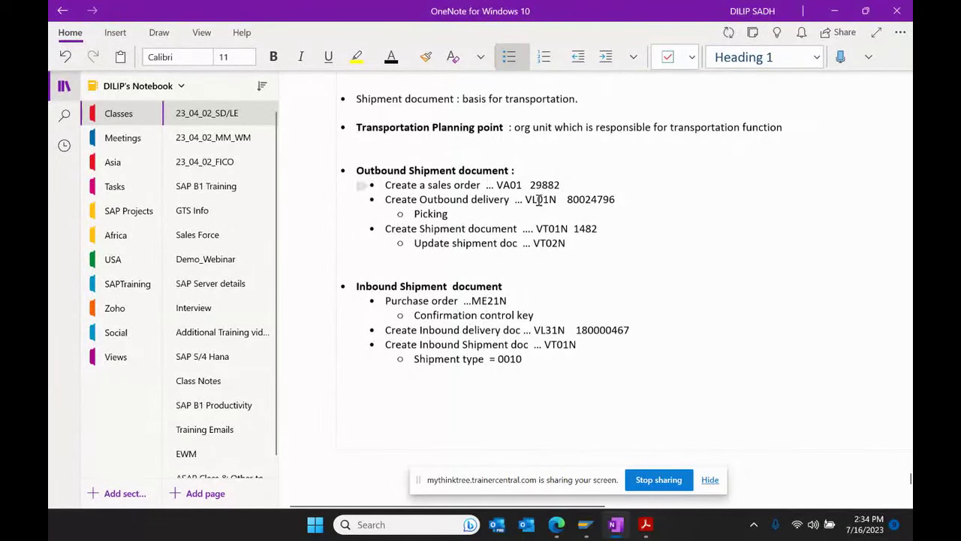
Step: Switch back to SAP, open the delivery selection for the inbound shipment, and review its departure, destination, due date and planning criteria
mouse_move(594, 530)
click(575, 461)
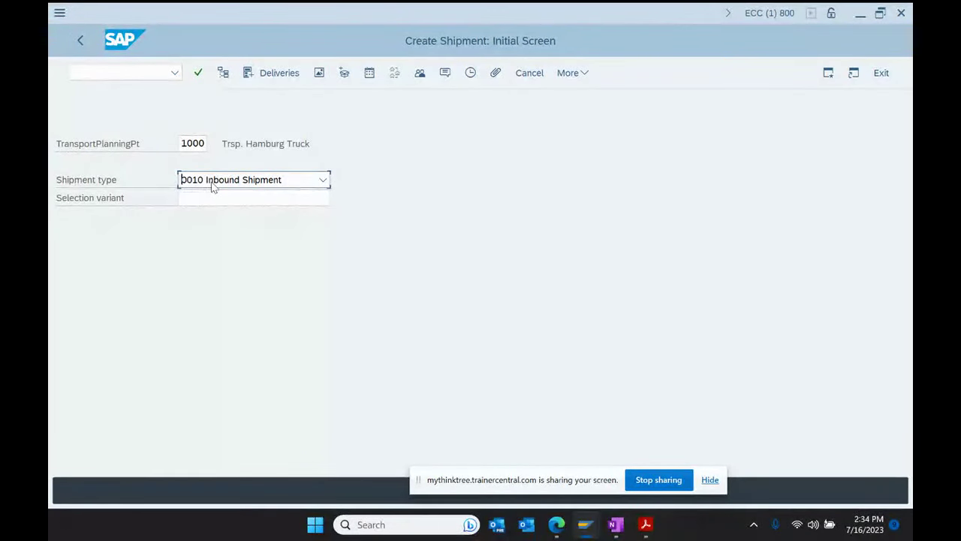
click(282, 79)
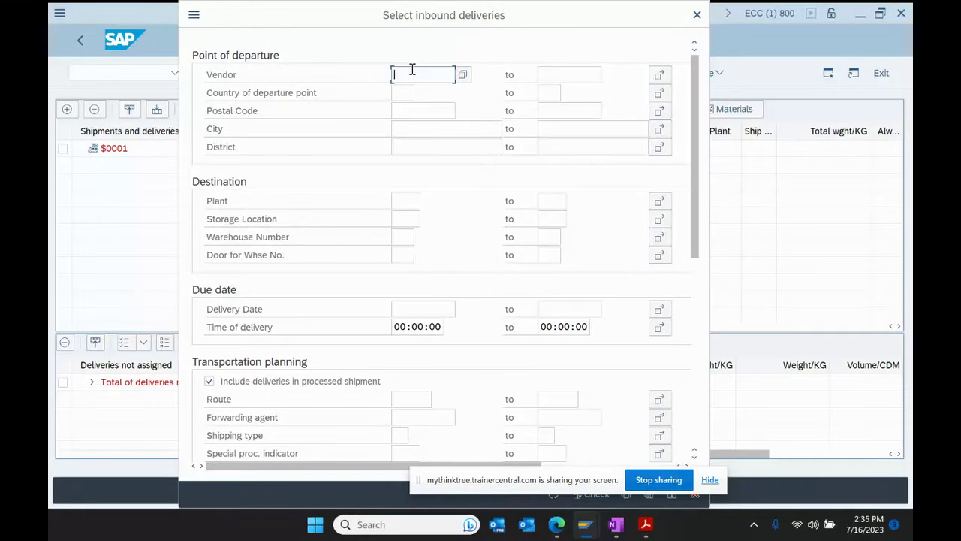
click(410, 112)
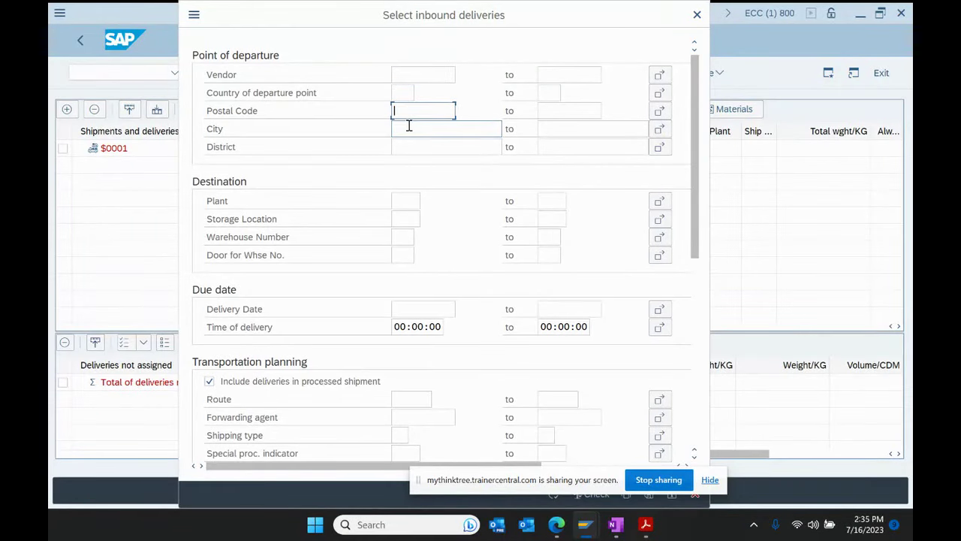
click(408, 129)
click(407, 145)
scroll(354, 210, down, 4)
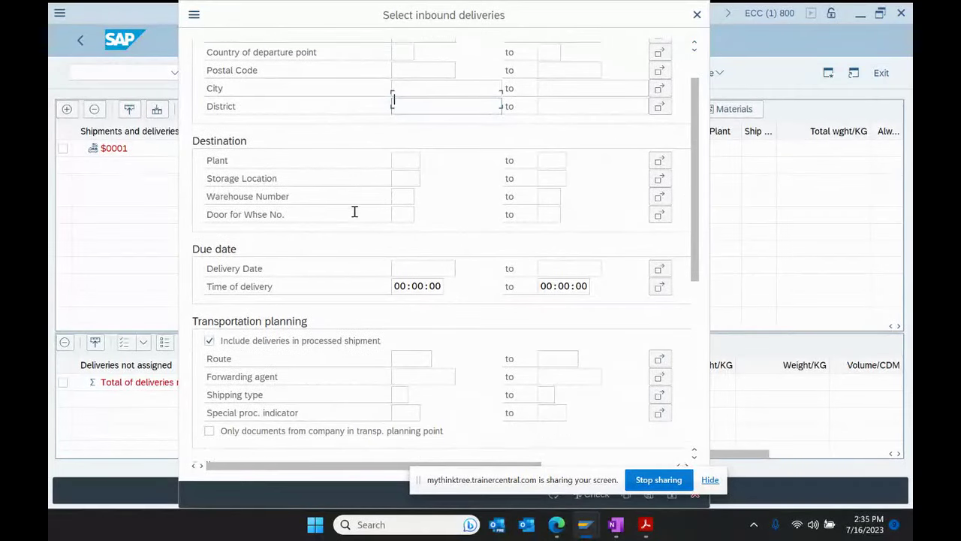
scroll(354, 211, down, 9)
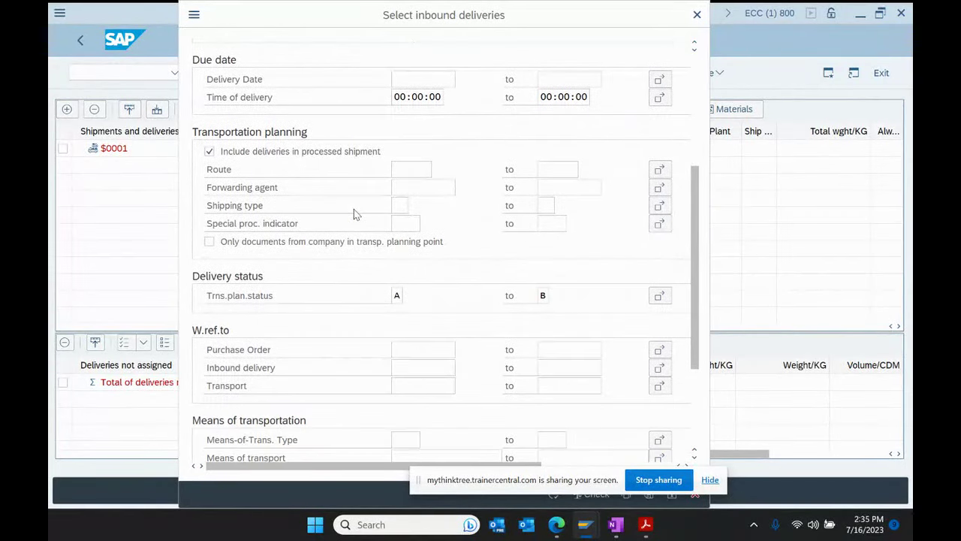
scroll(354, 211, down, 6)
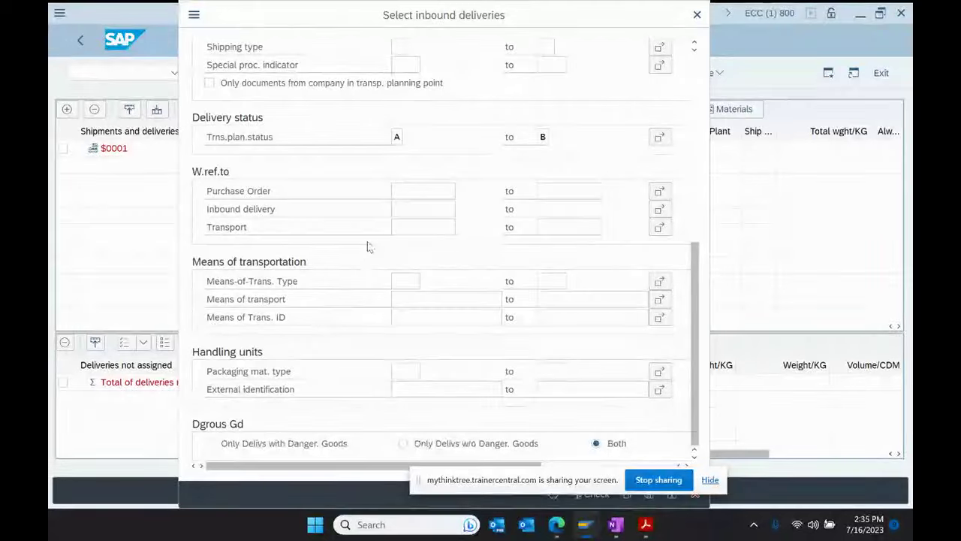
Step: Select the delivery by the noted inbound delivery number, bring it into the inbound shipment, and save the shipment
click(393, 209)
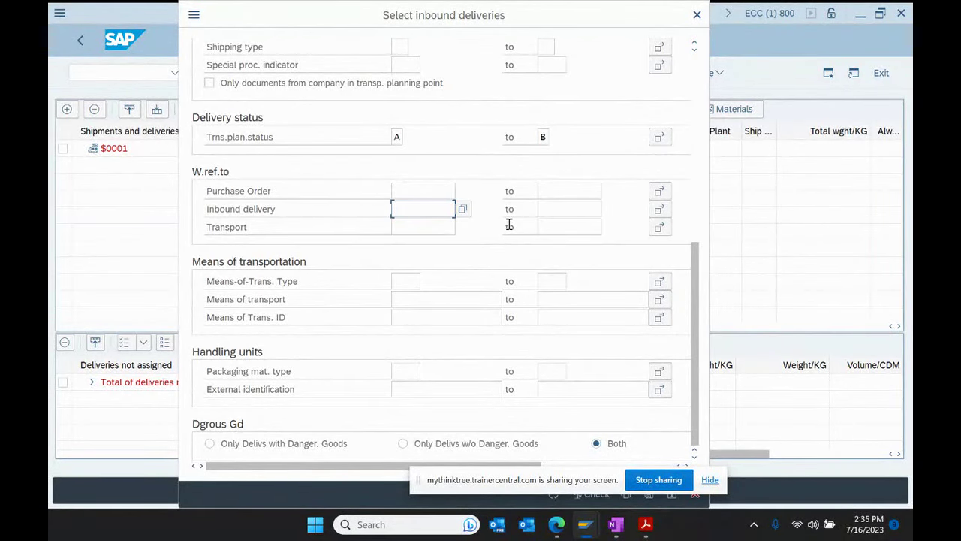
text(180000467)
drag(578, 488, 700, 434)
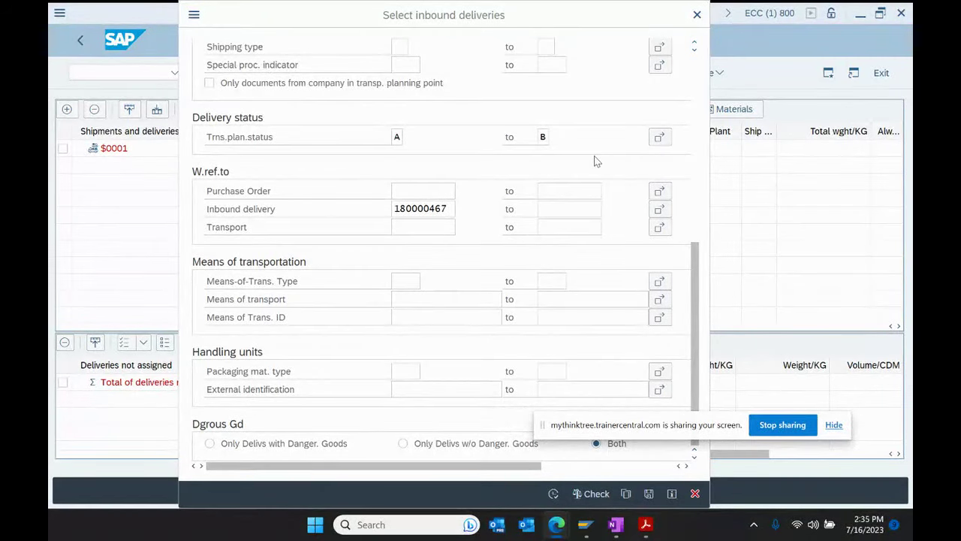
click(691, 293)
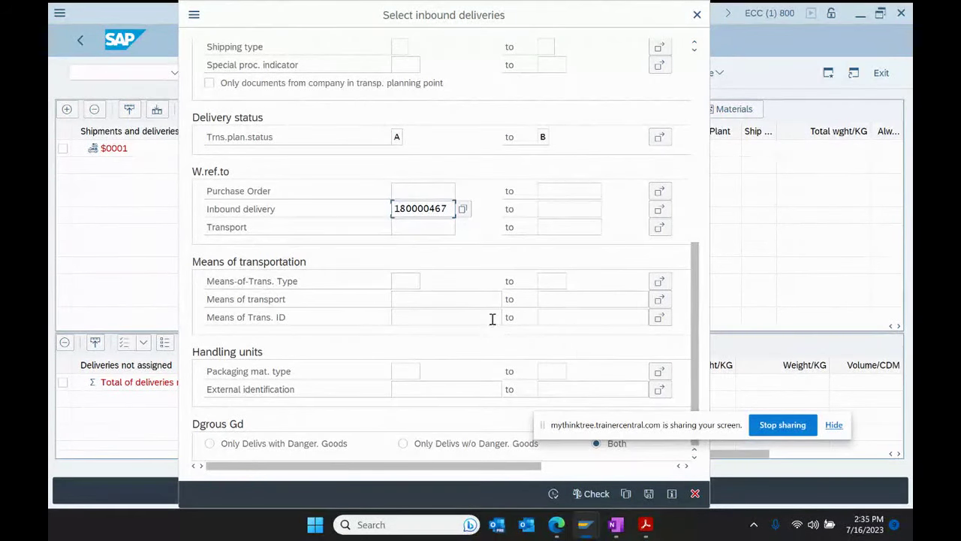
click(553, 494)
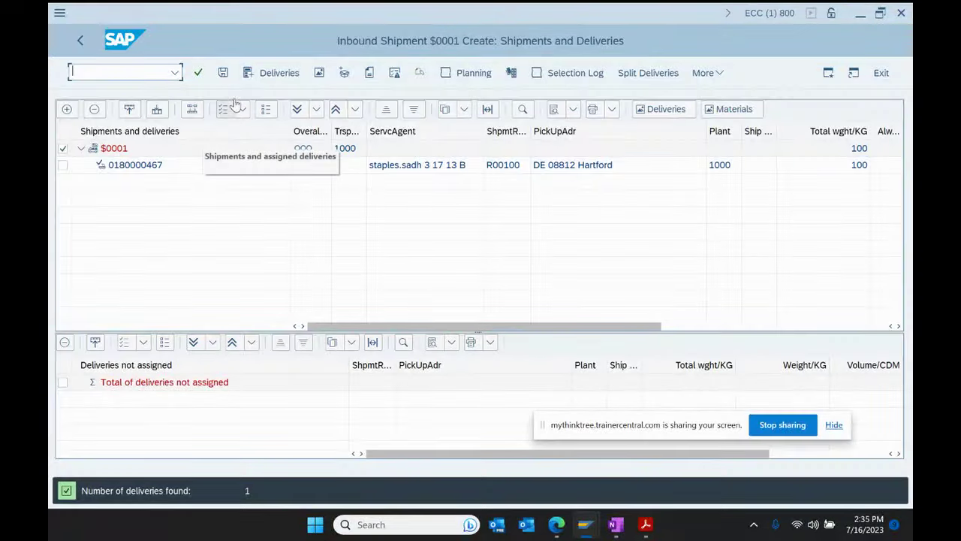
click(224, 73)
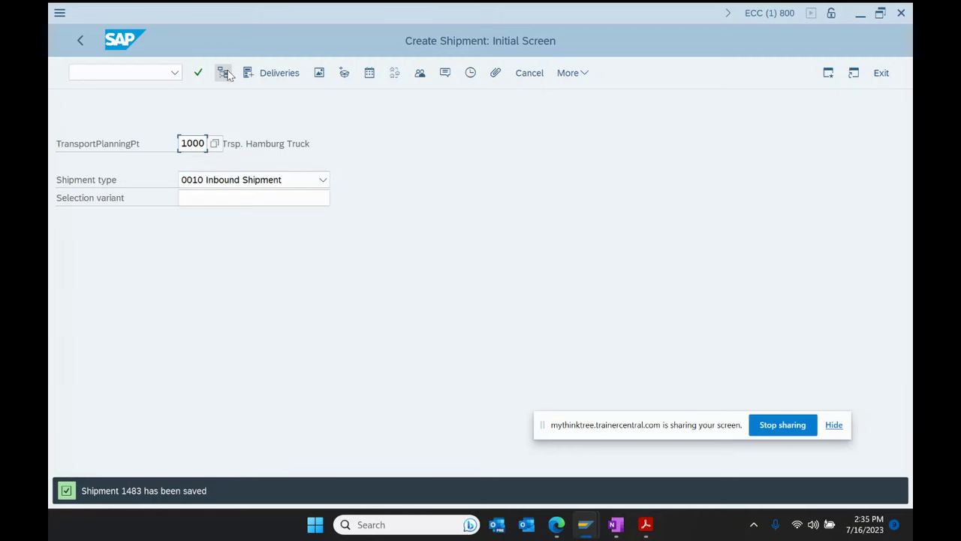
Step: Return to SAP Easy Access and open the newly saved shipment for change with VT02N
click(83, 46)
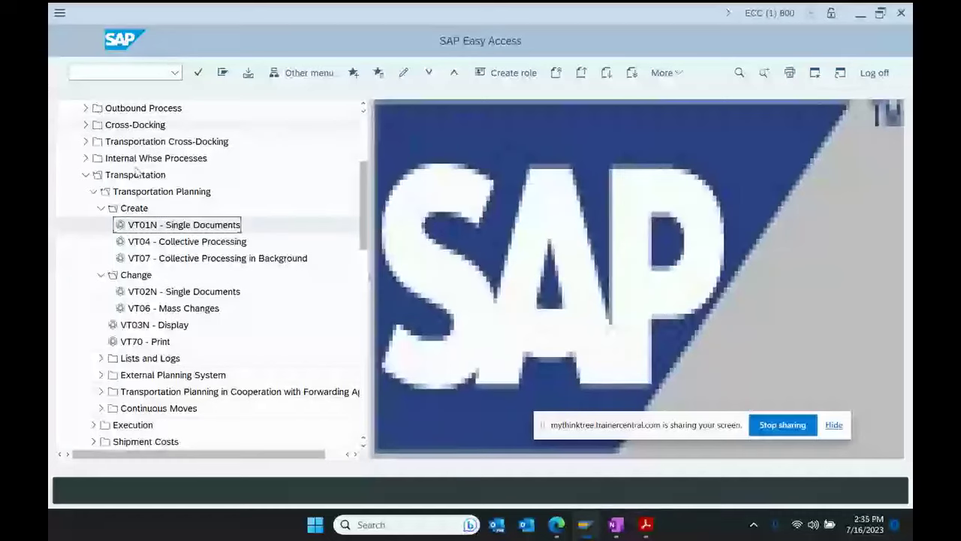
double_click(156, 292)
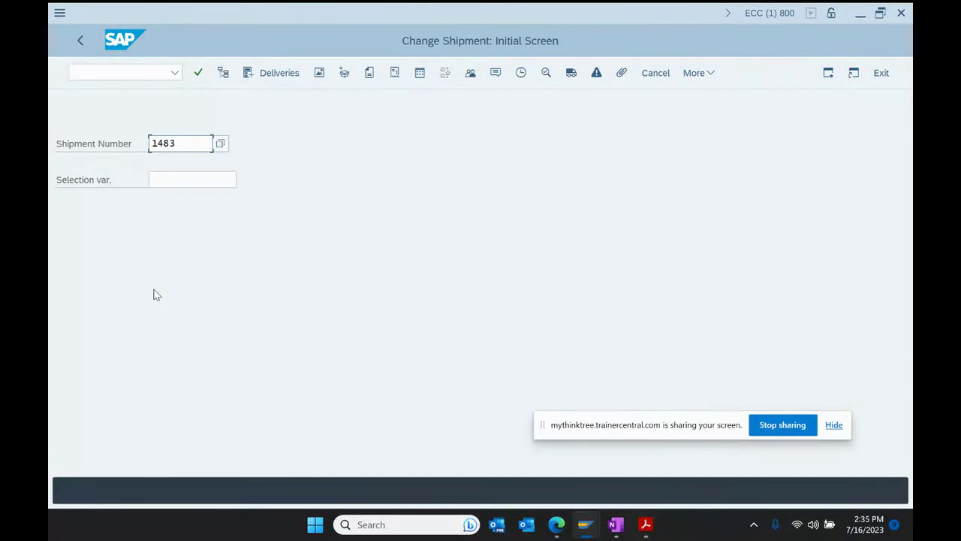
key(Return)
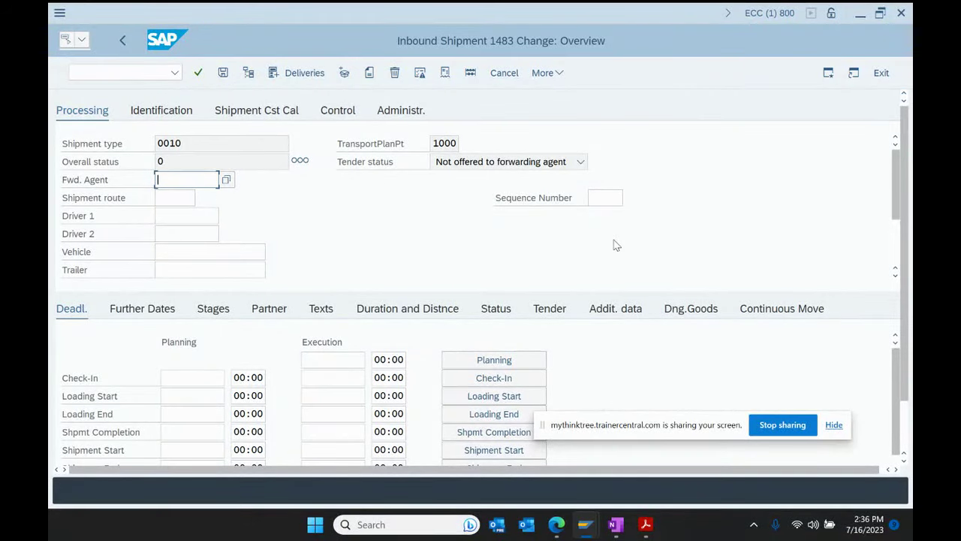
Step: Assign forwarding agent 1472 and shipment route R00100 to the inbound shipment
key(Down)
key(Return)
key(Return)
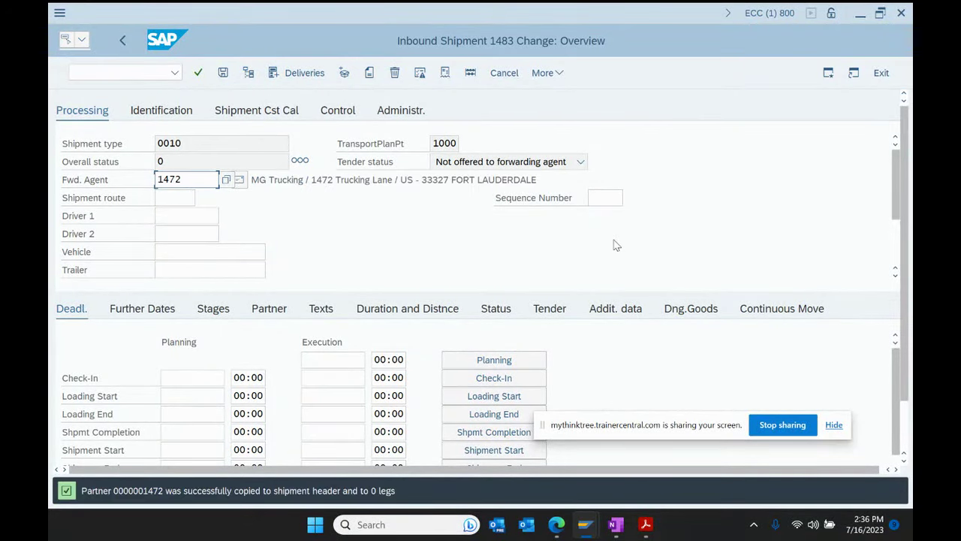
click(190, 200)
key(Down)
key(Return)
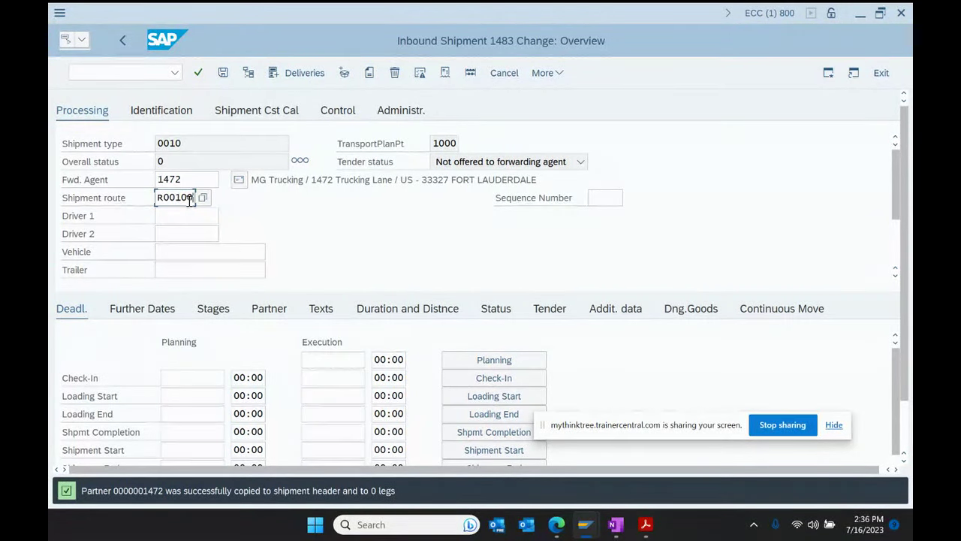
key(Return)
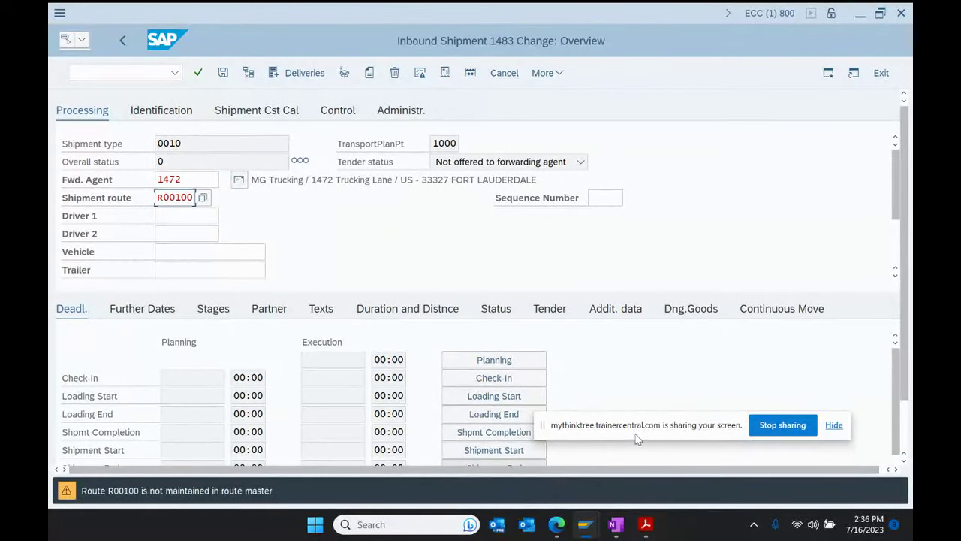
Step: Set the shipment's Planning status, accepting 07/16/2023 as planning end and R00100 as route in the header data
scroll(901, 254, down, 2)
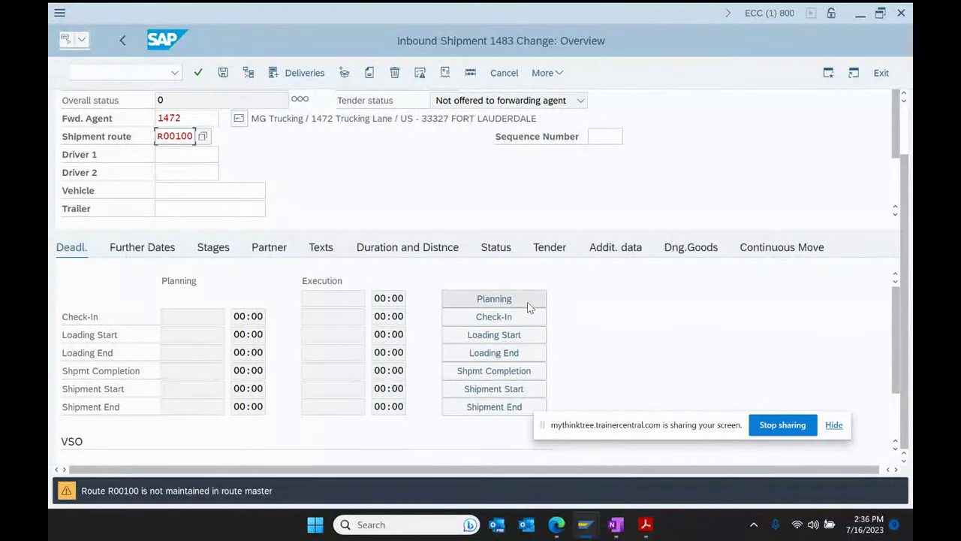
click(524, 305)
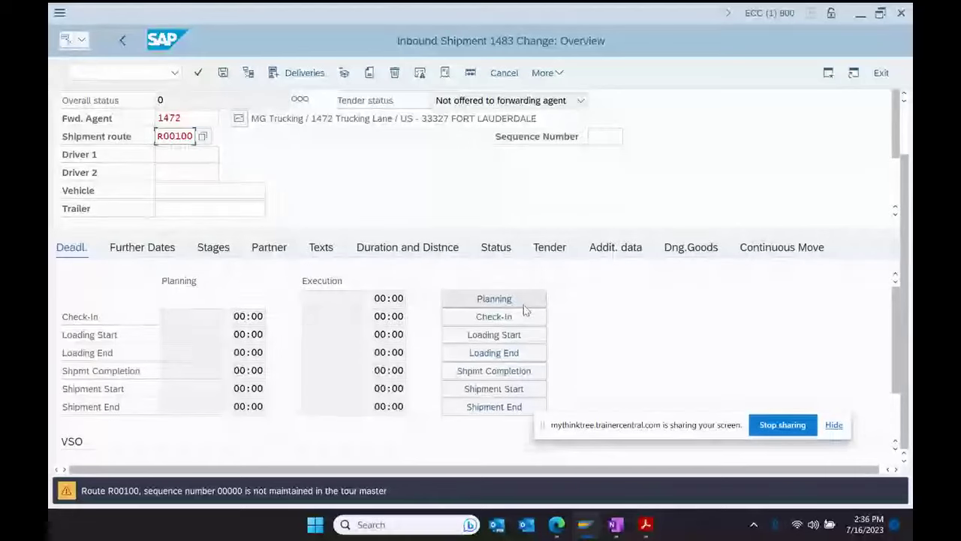
click(495, 308)
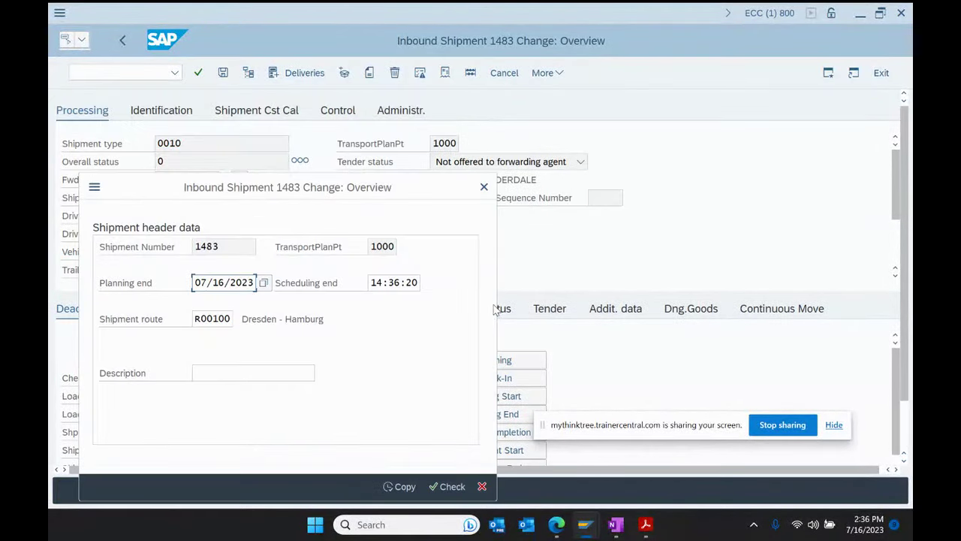
drag(245, 188, 297, 90)
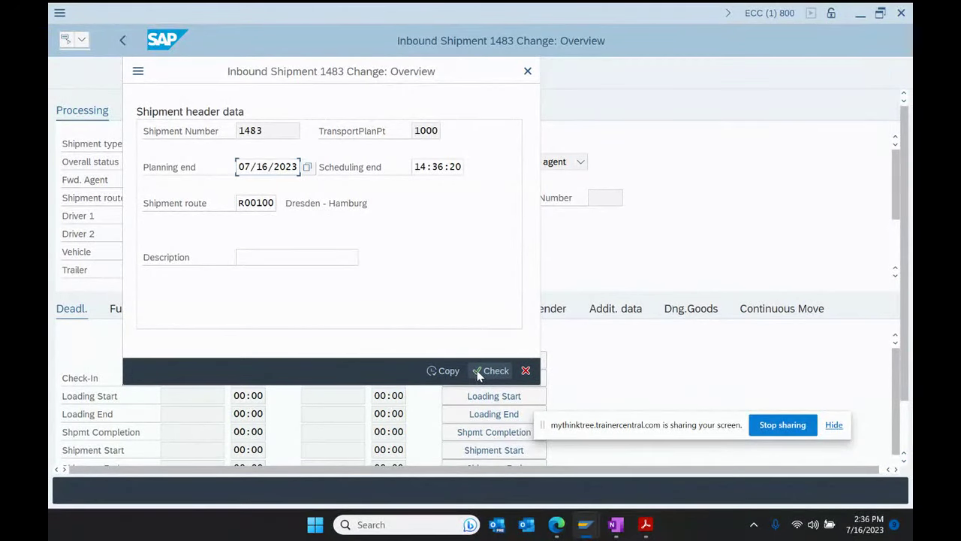
click(443, 371)
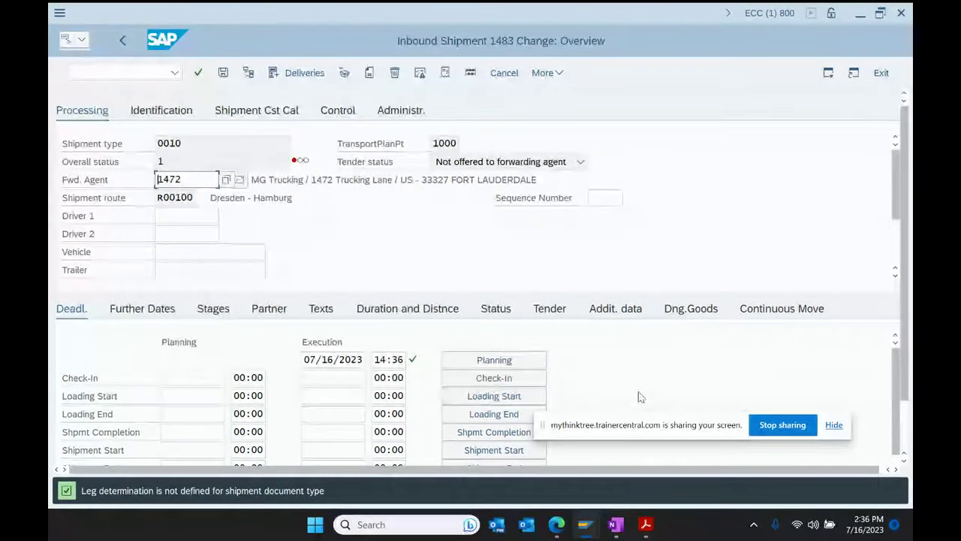
Step: Set the inbound shipment's Check-In, Loading Start, Loading End and Shipment Completion statuses in its deadlines
click(523, 381)
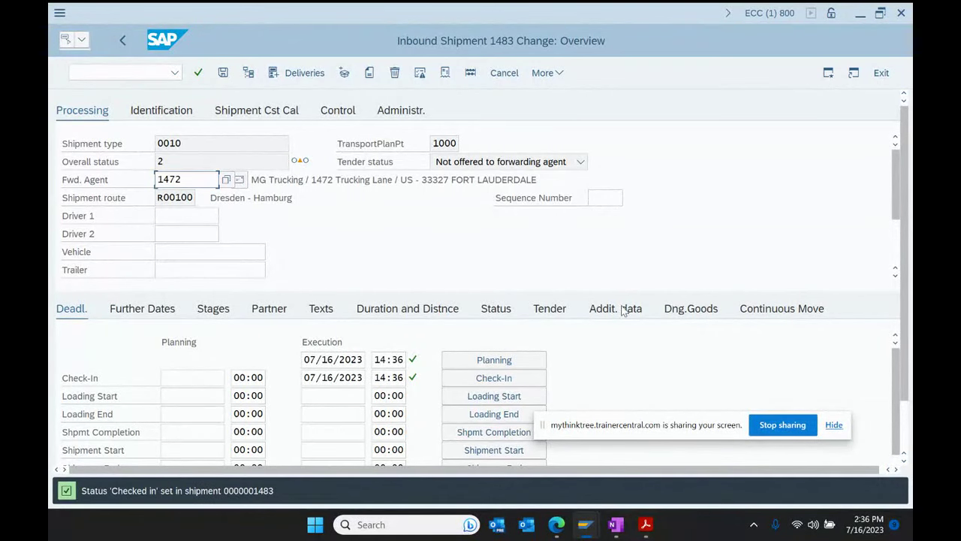
scroll(751, 226, down, 2)
scroll(909, 319, down, 2)
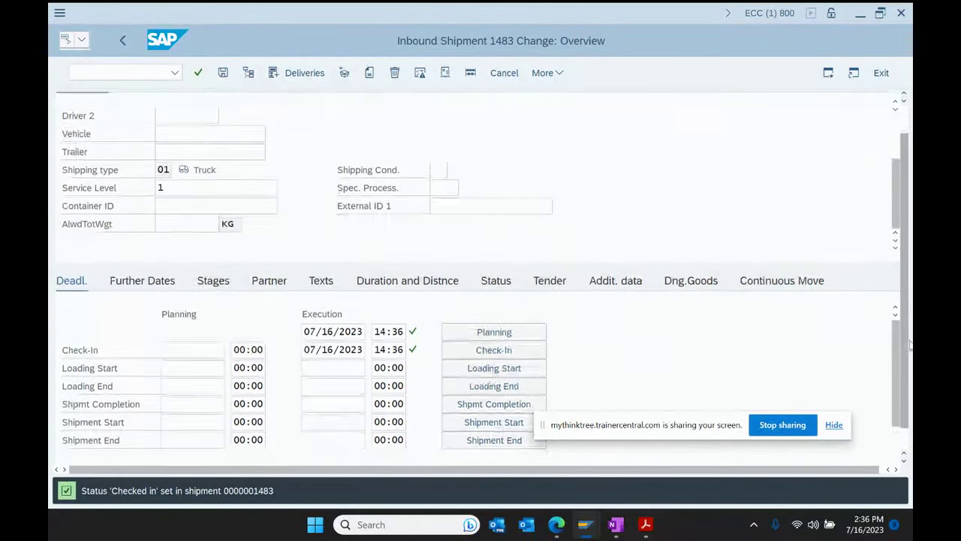
click(519, 396)
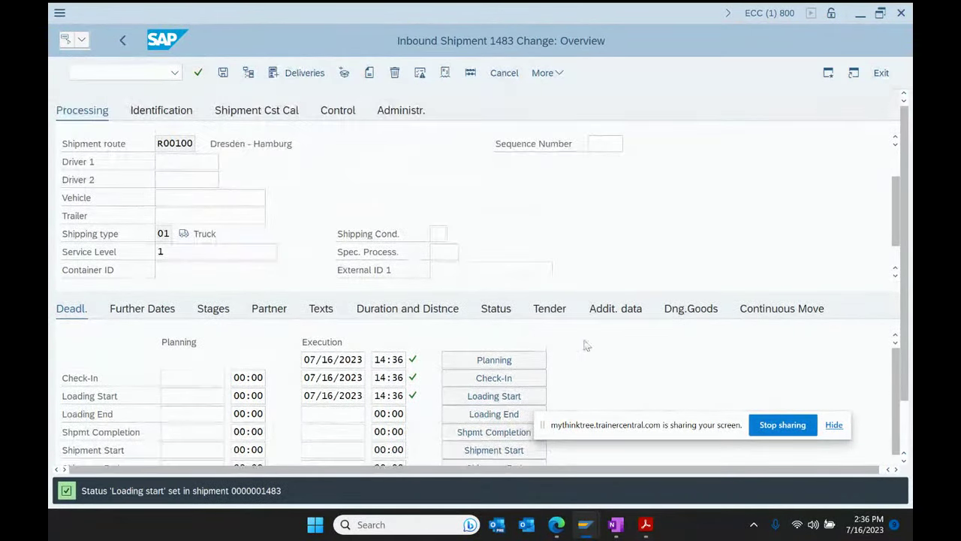
click(487, 416)
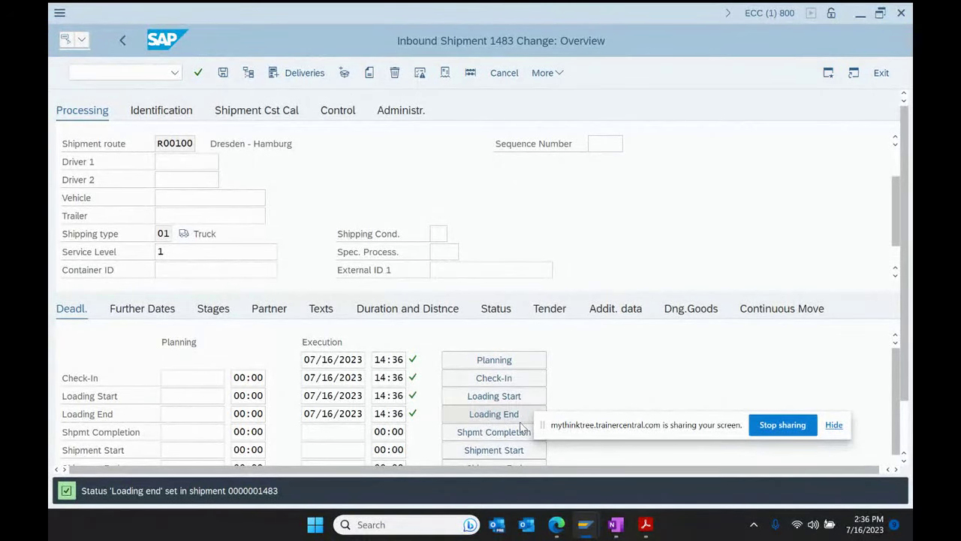
click(482, 437)
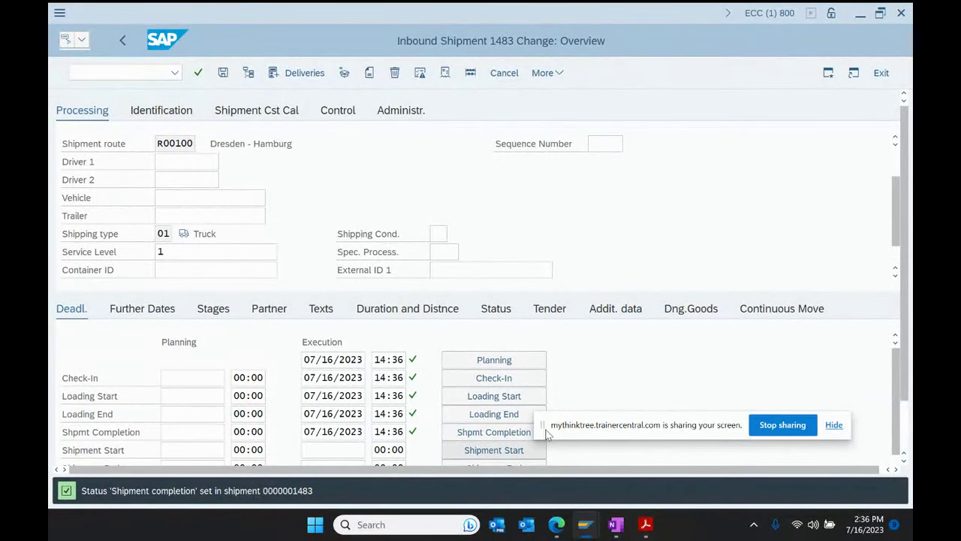
Step: Hide the screen-sharing notice, set the Shipment Start and Shipment End statuses, and save the inbound shipment
click(834, 424)
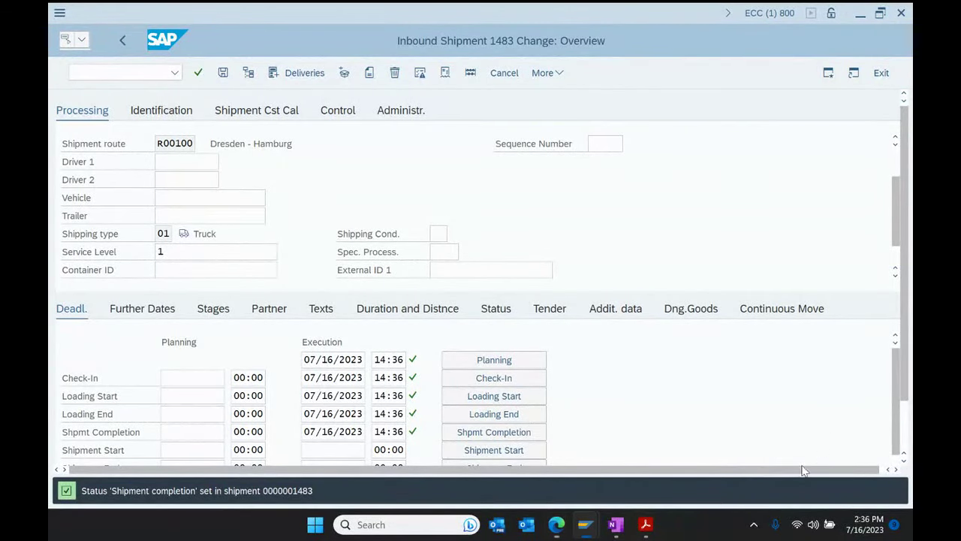
click(496, 449)
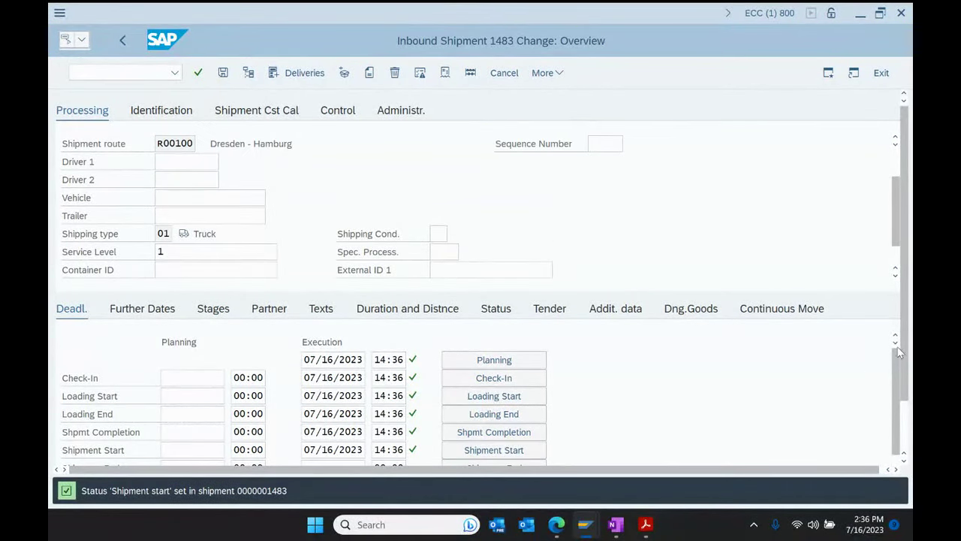
scroll(900, 353, down, 2)
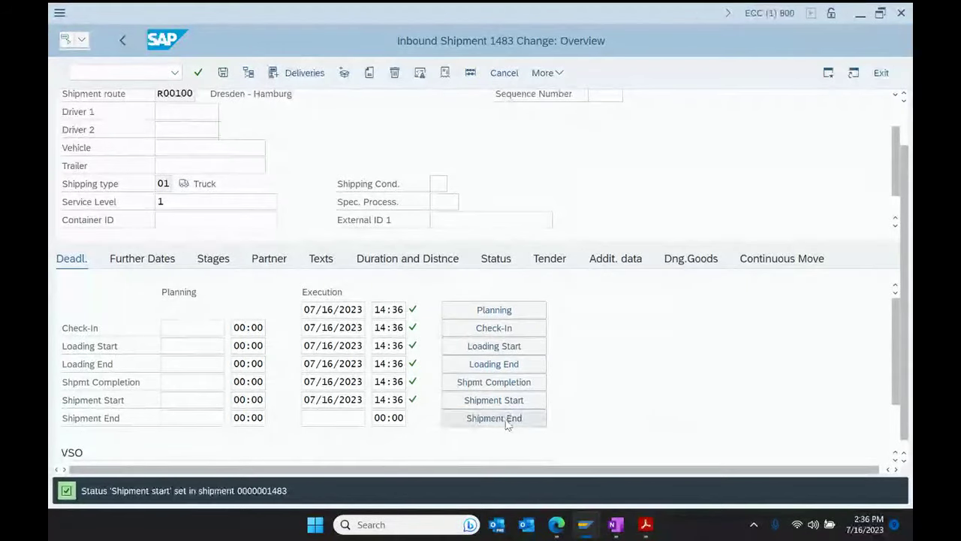
click(508, 422)
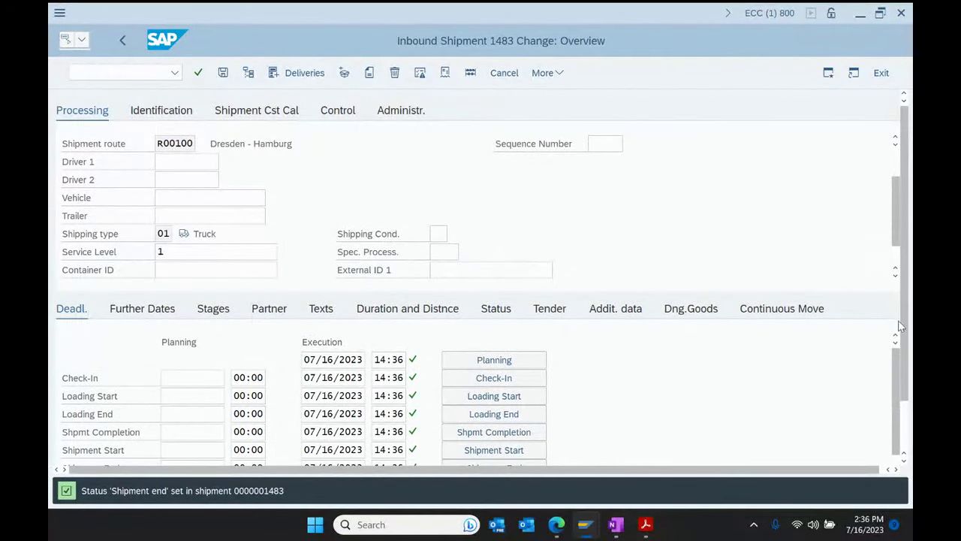
click(223, 72)
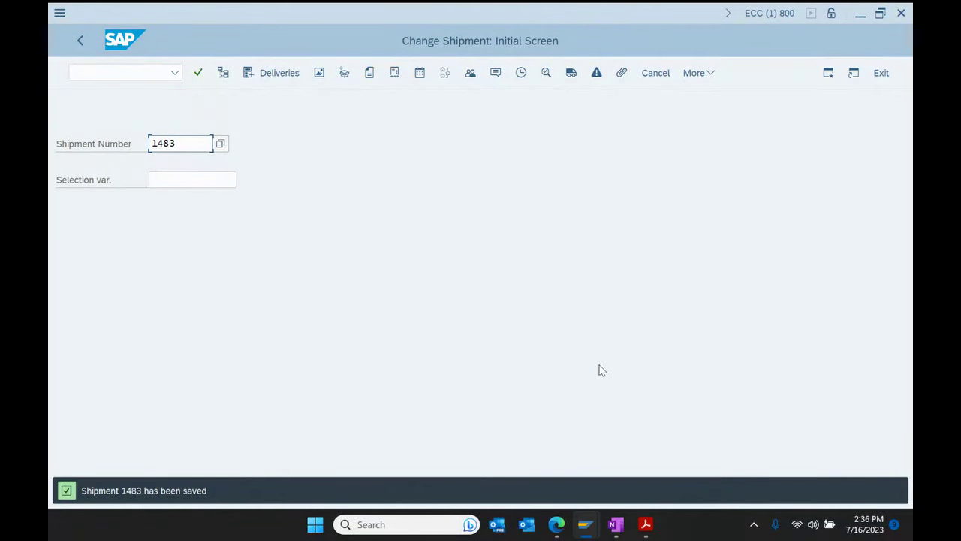
Step: Switch to the OneNote class notes and add the inbound shipment's number after the shipment type 0010 line
click(615, 526)
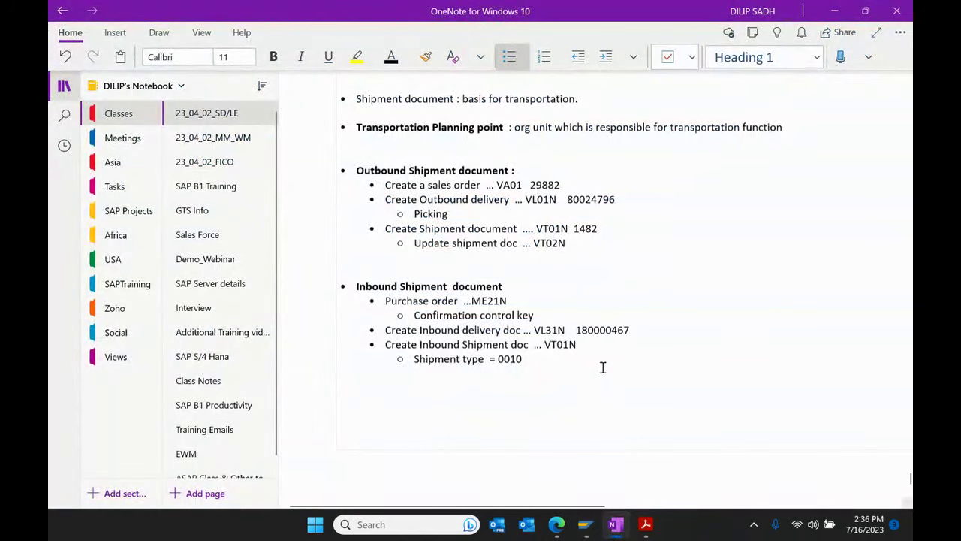
click(602, 367)
text(1483)
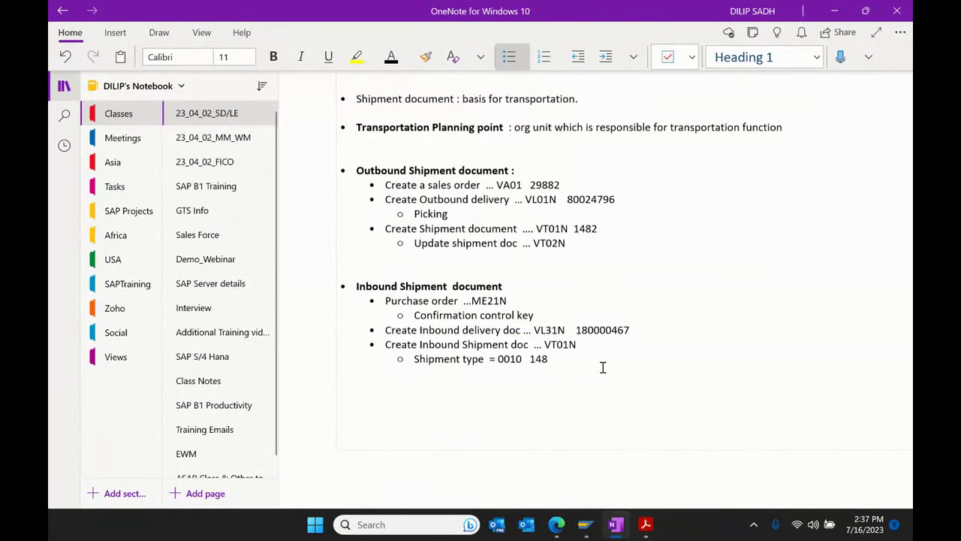
Step: Return to SAP Easy Access, collapse the Transportation folder and expand Inbound Process under Logistics Execution
mouse_move(589, 524)
click(605, 496)
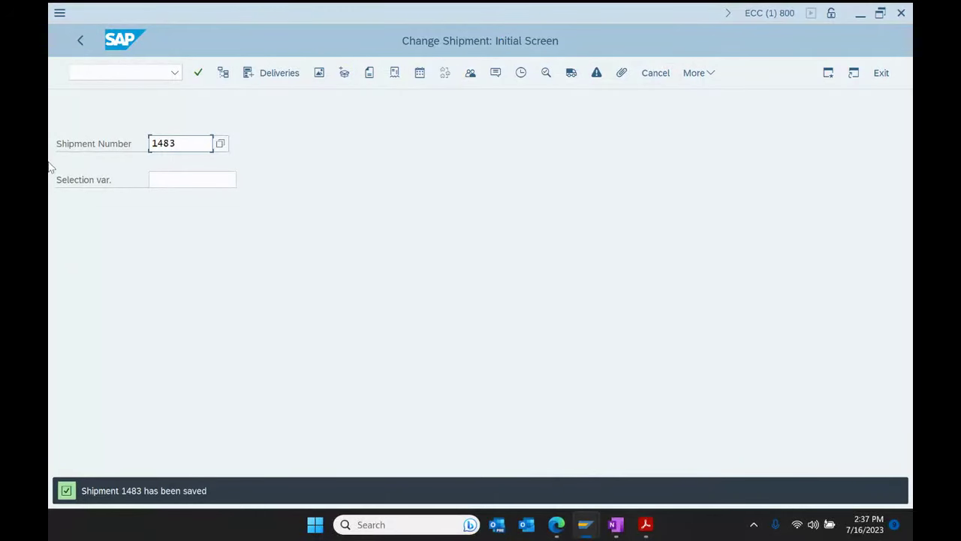
click(74, 43)
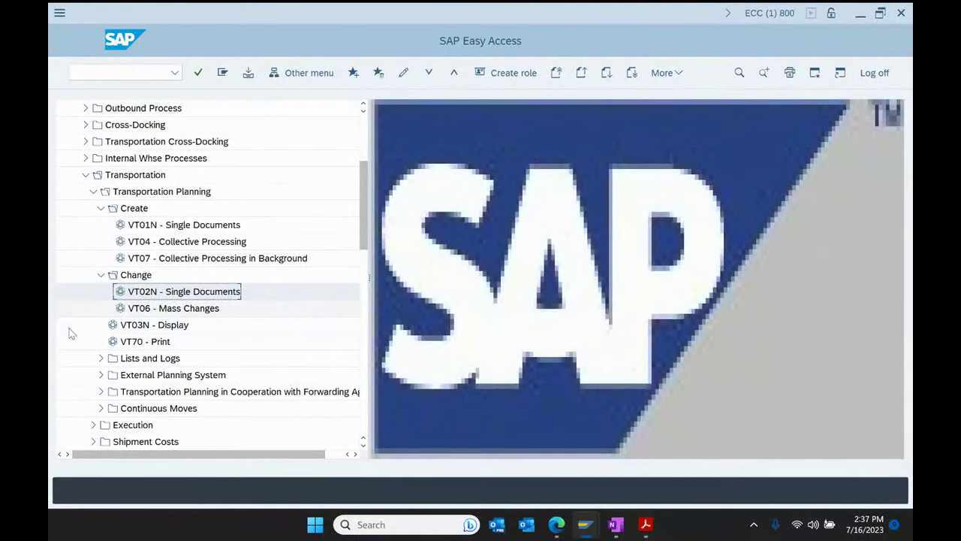
click(85, 175)
scroll(91, 195, up, 1)
scroll(90, 195, up, 2)
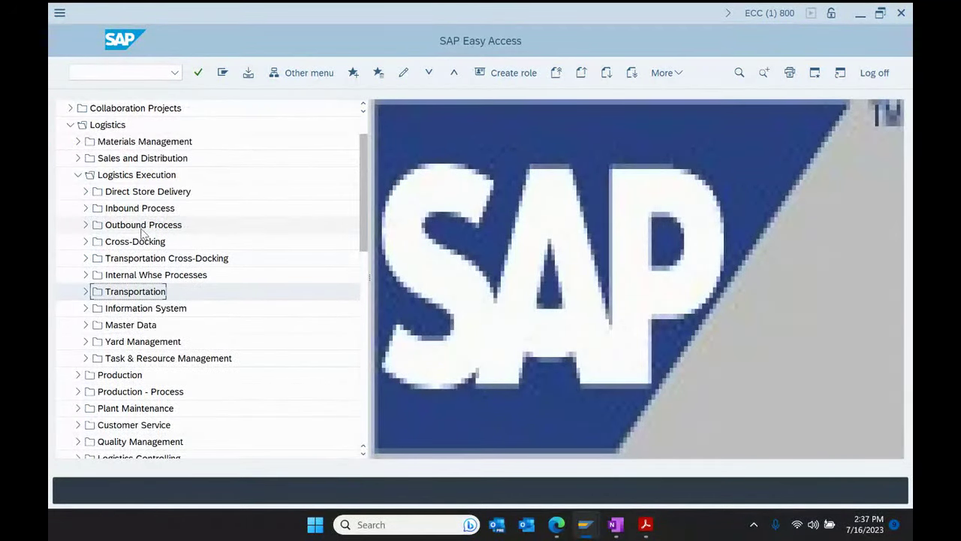
click(96, 209)
double_click(96, 209)
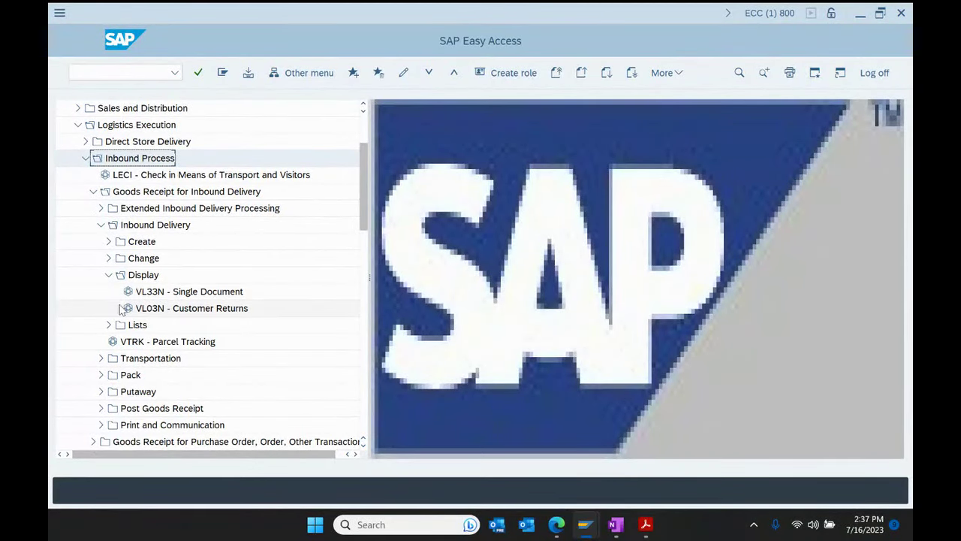
Step: Open the single-document change transaction for the inbound delivery and post the delivery's goods receipt
click(110, 258)
double_click(178, 278)
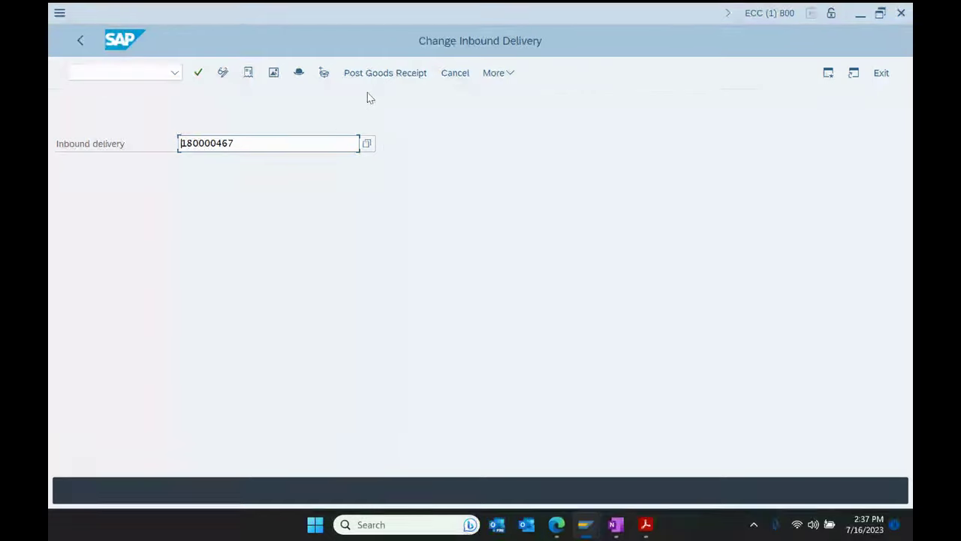
click(383, 75)
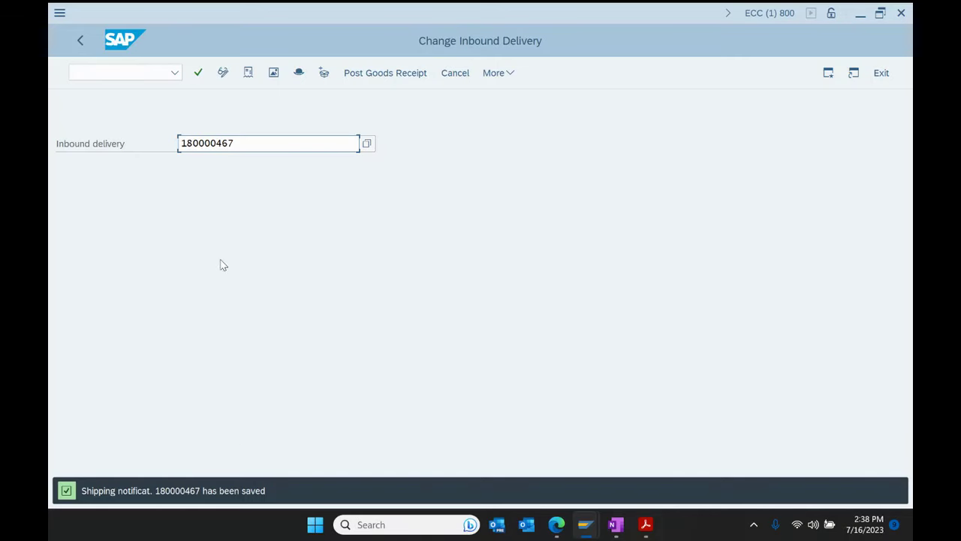
Step: Display the inbound delivery's document flow and examine its goods receipt entry
click(250, 76)
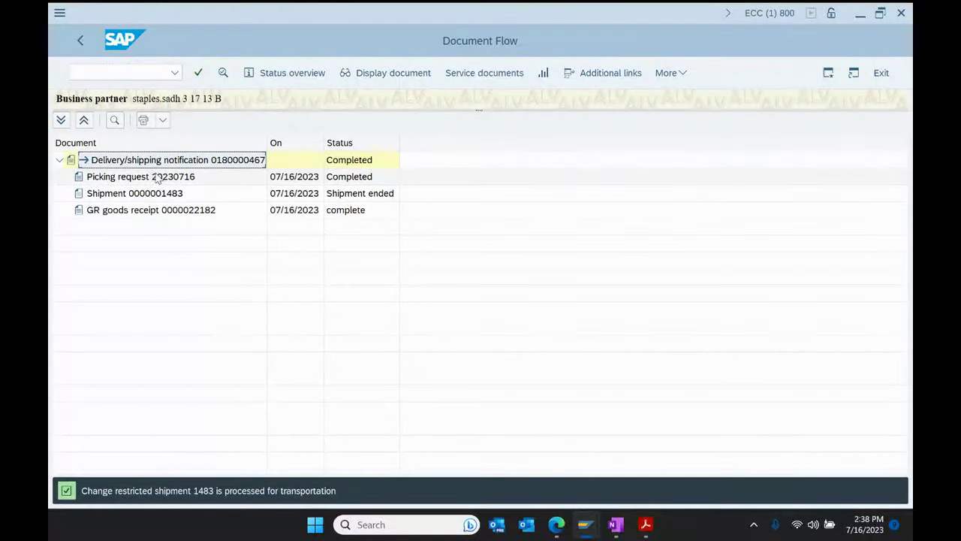
double_click(146, 214)
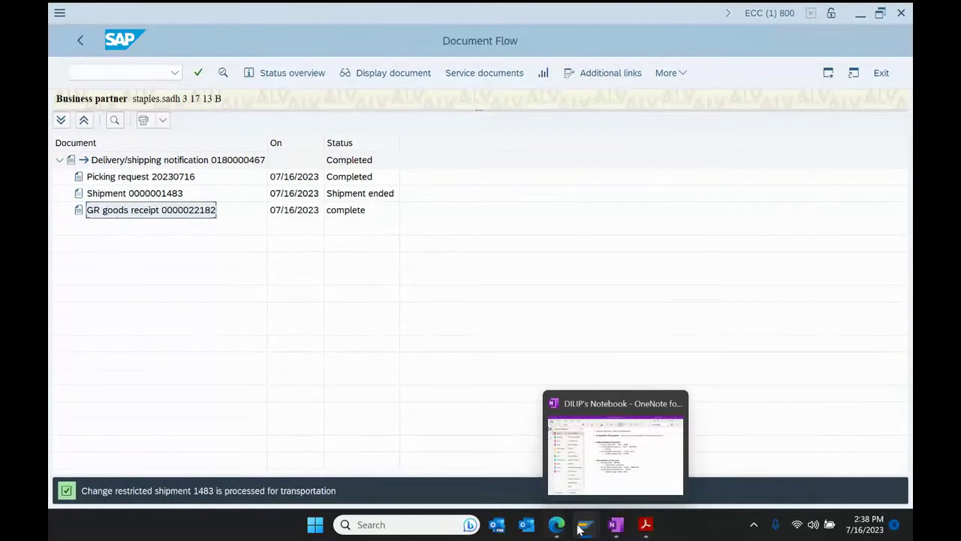
Step: Switch to the TrainerCentral browser window and end the live training session
mouse_move(555, 525)
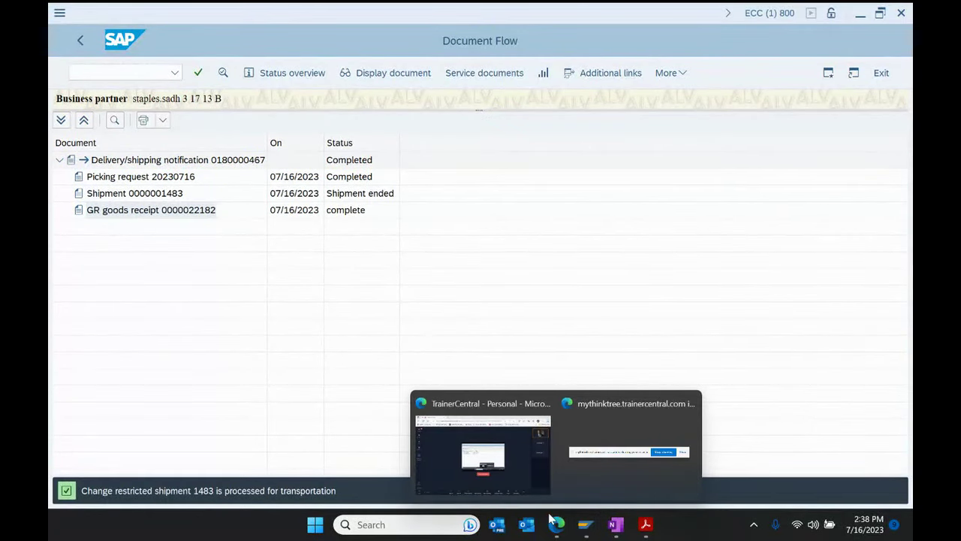
click(451, 424)
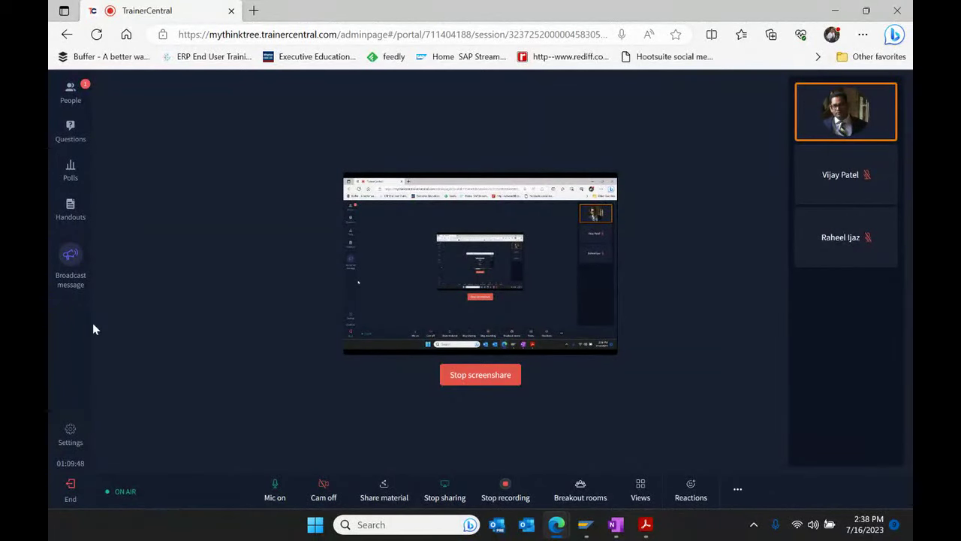
click(71, 487)
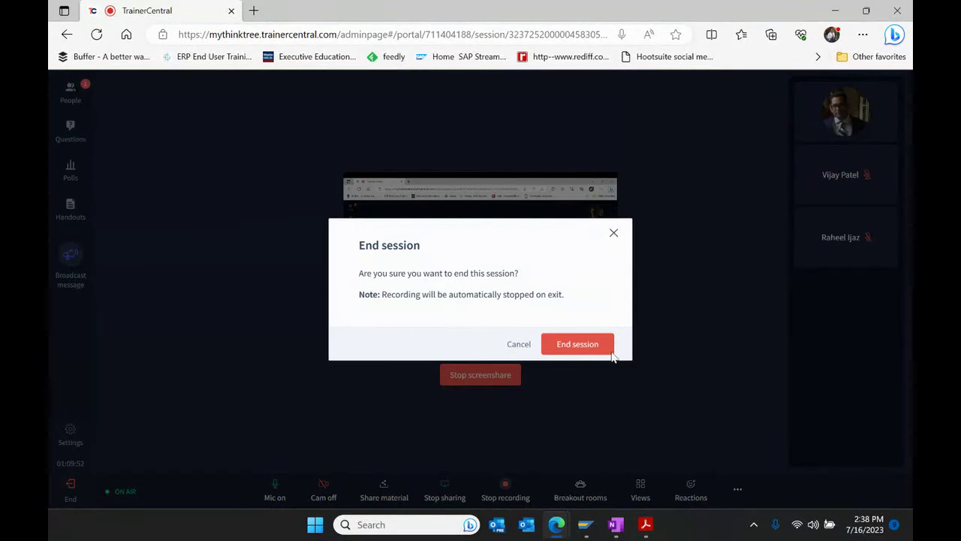